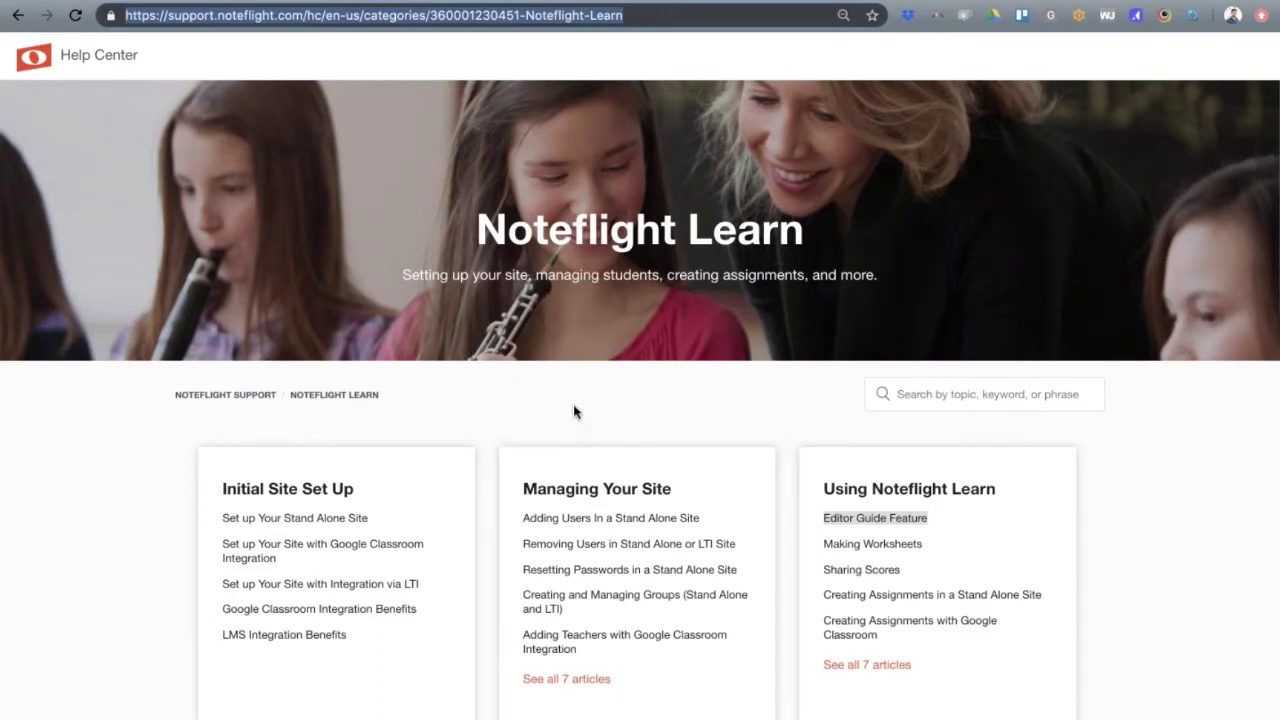
Open the Noteflight Learn category from the Help Center home page and look through its article topics
click(84, 62)
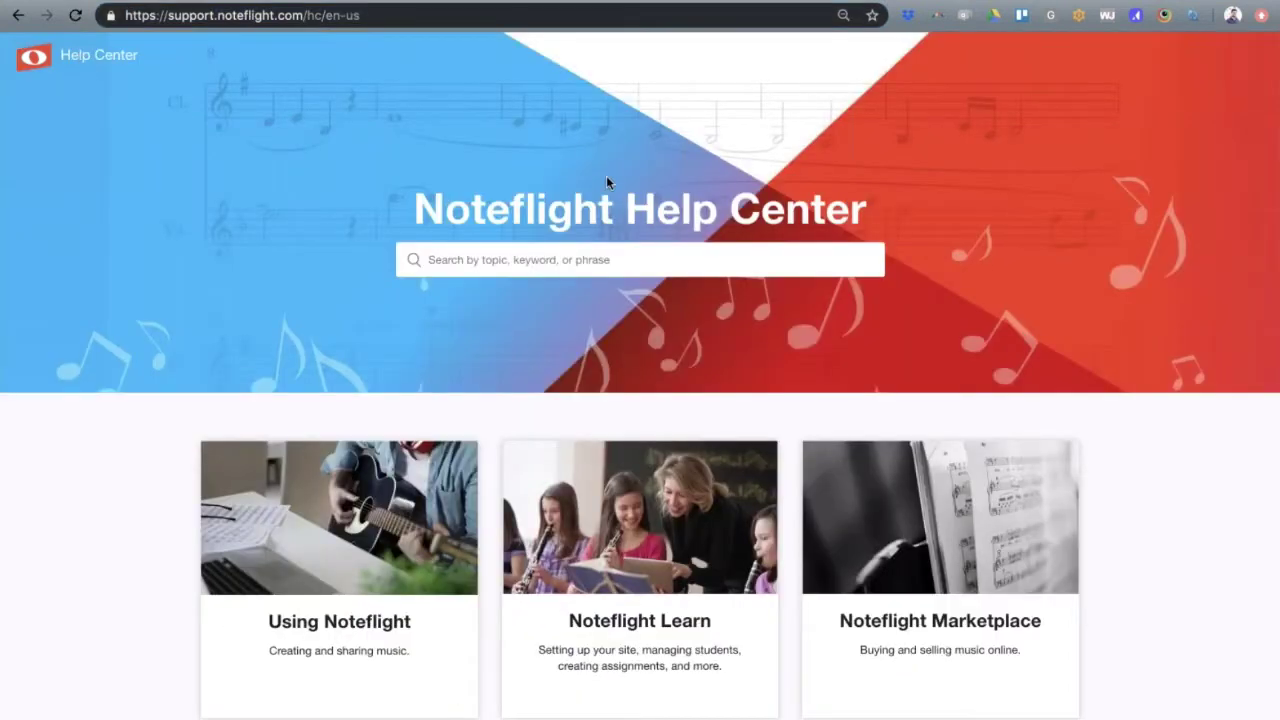
scroll(620, 480, down, 3)
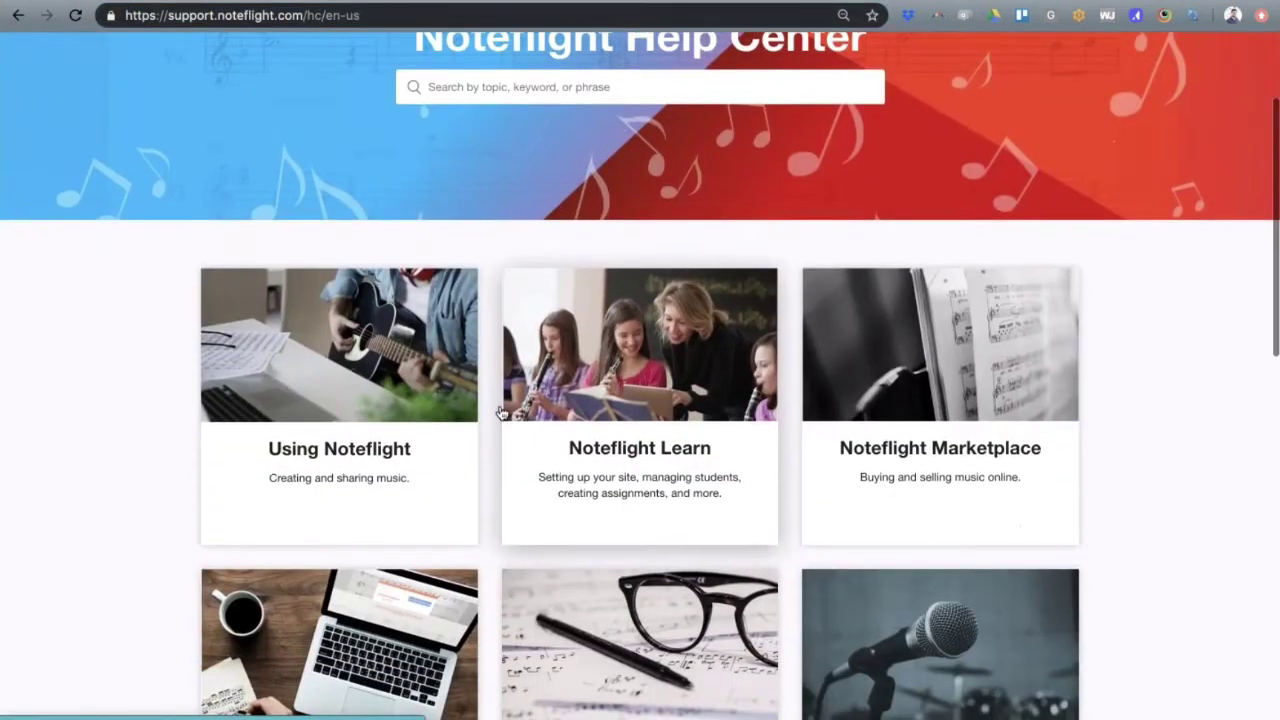
click(640, 453)
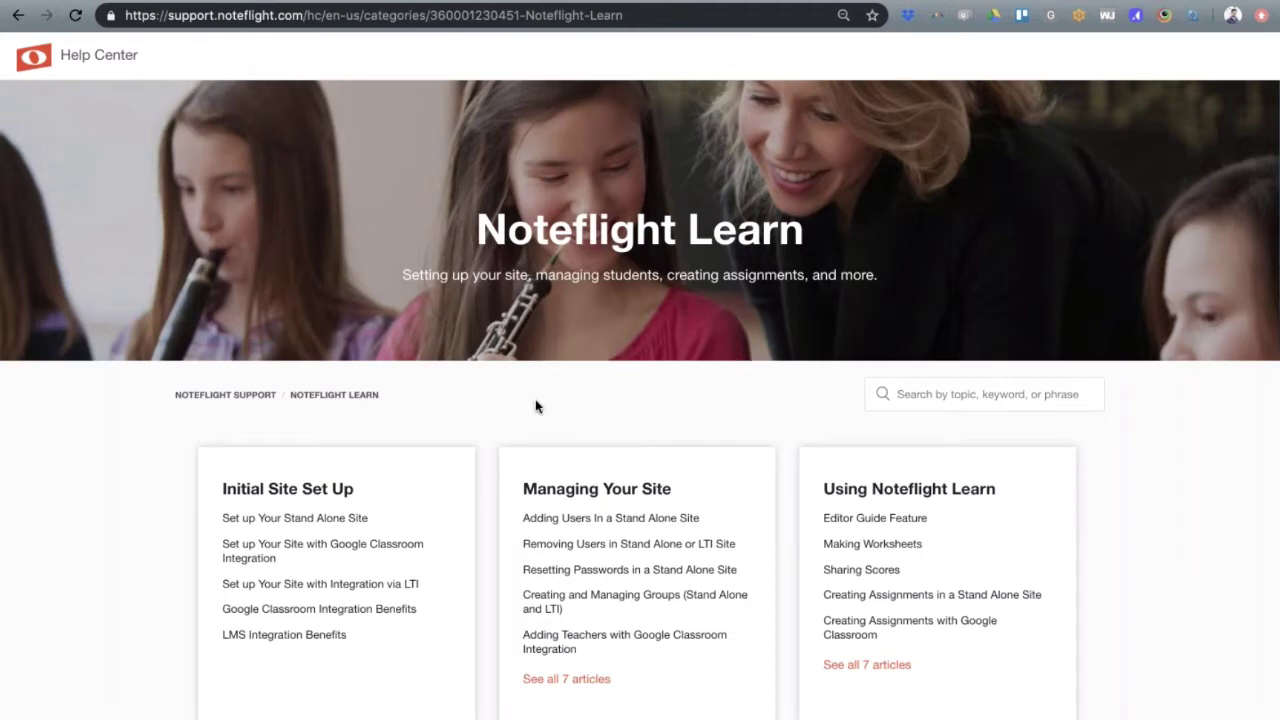
scroll(535, 405, down, 3)
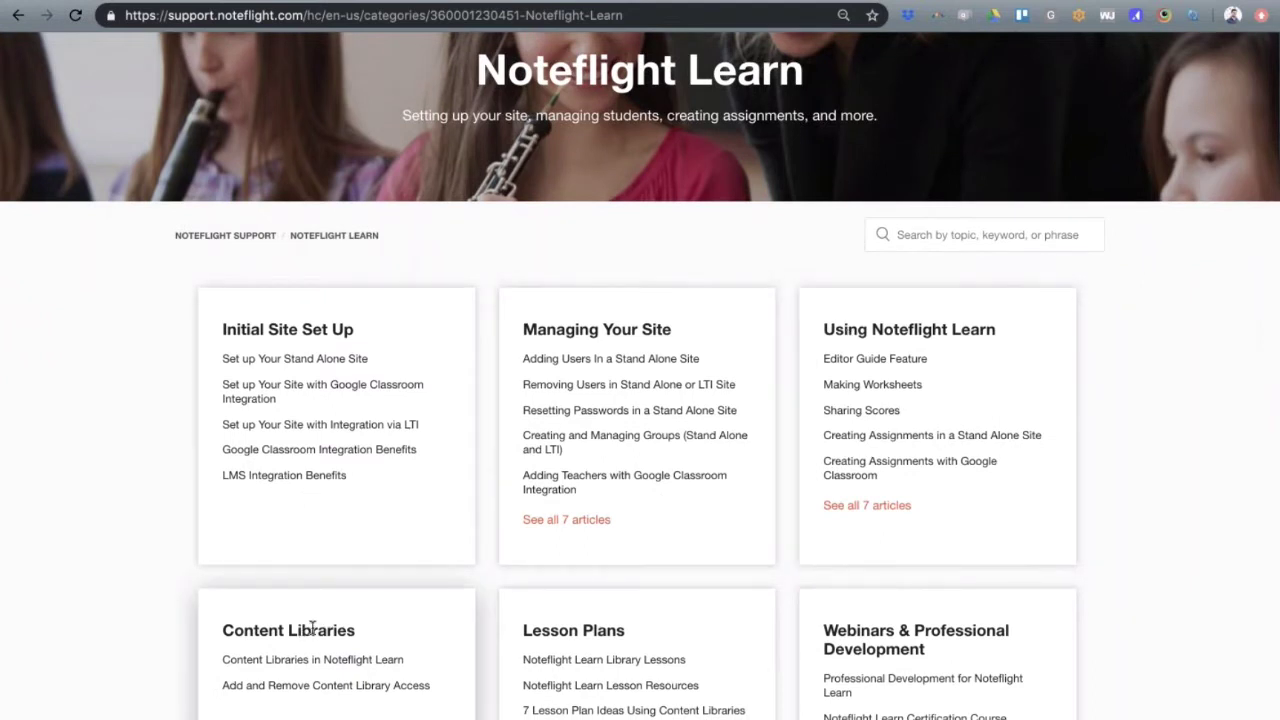
scroll(677, 511, down, 3)
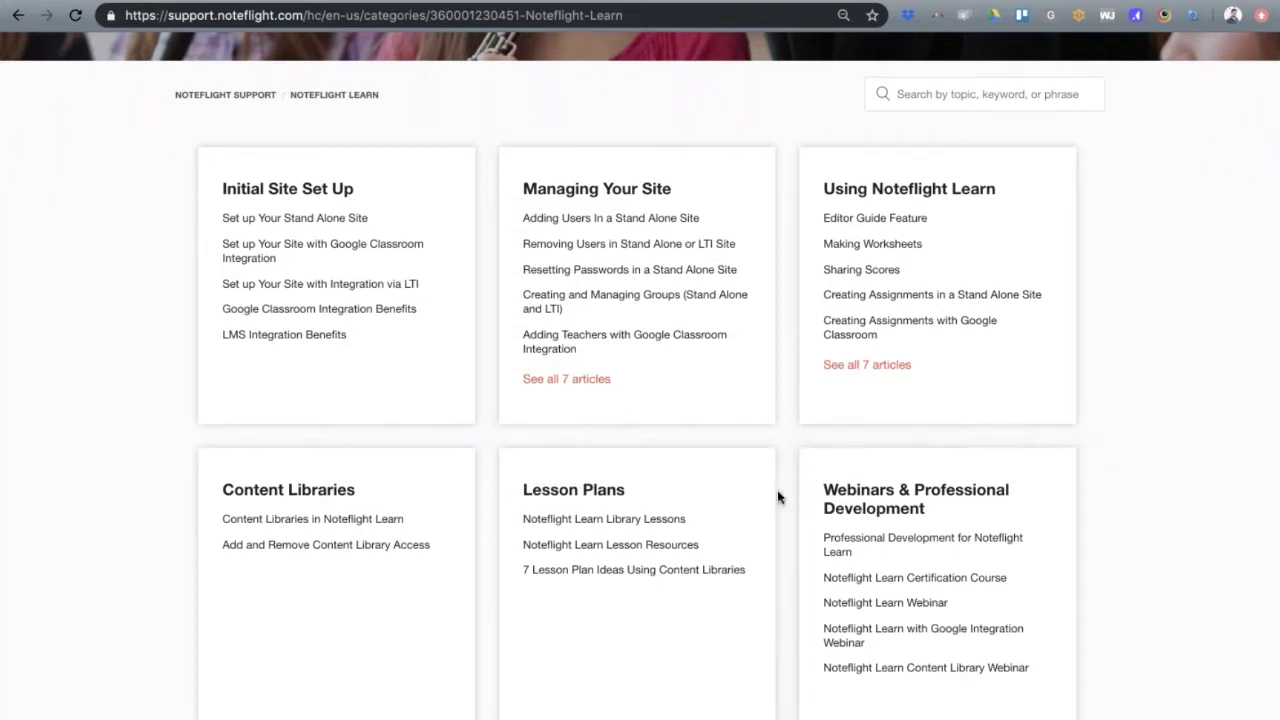
Open the Making Worksheets help article and read its tips on using text and comments
scroll(777, 497, up, 1)
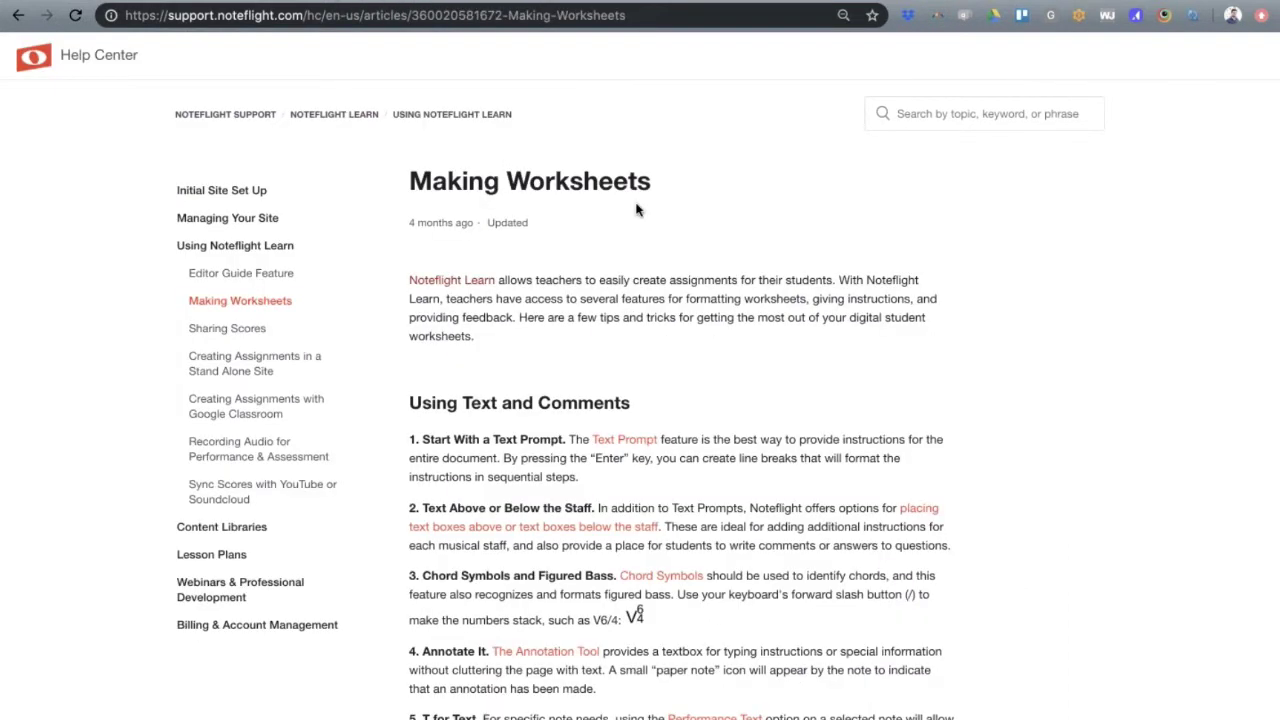
scroll(604, 271, down, 3)
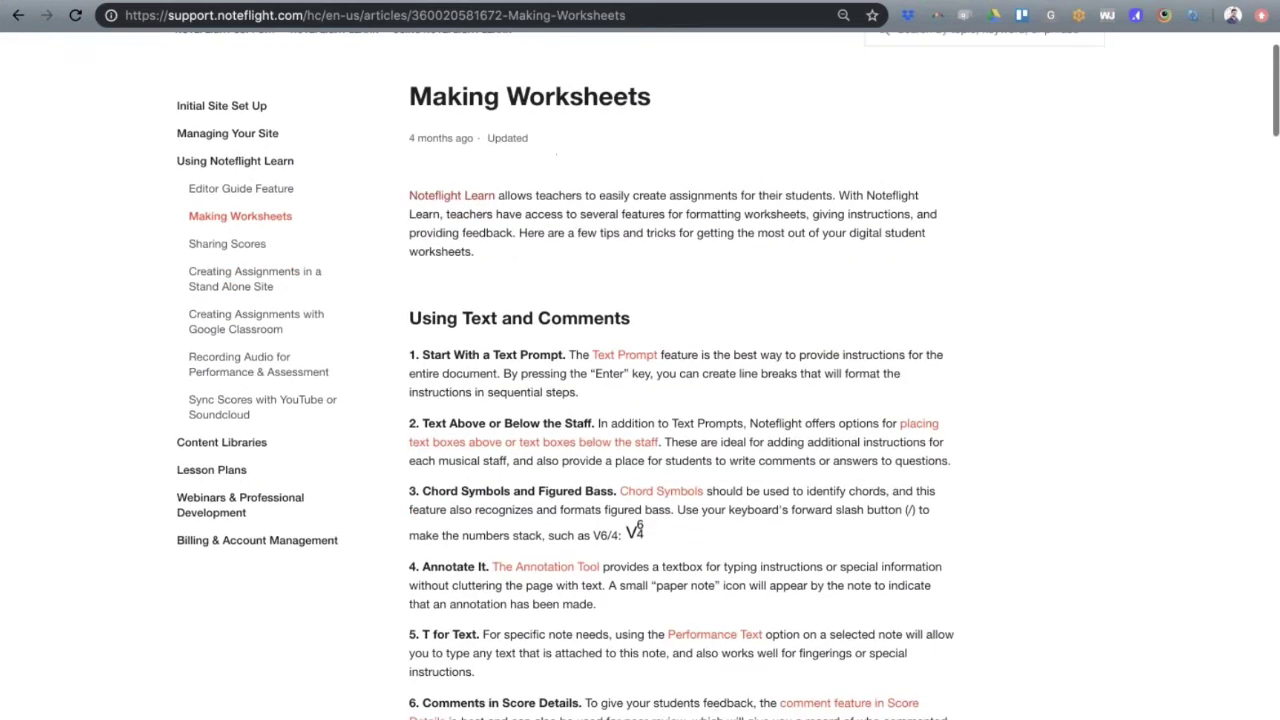
scroll(737, 314, down, 1)
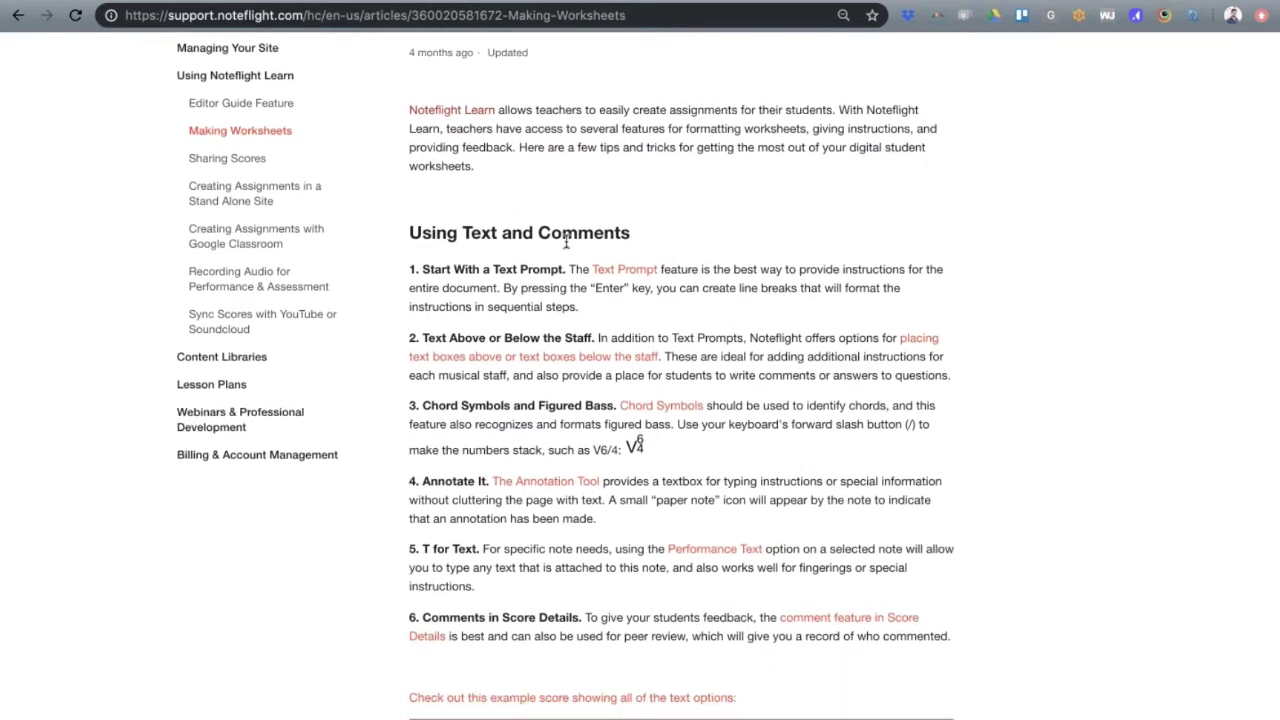
scroll(743, 309, down, 5)
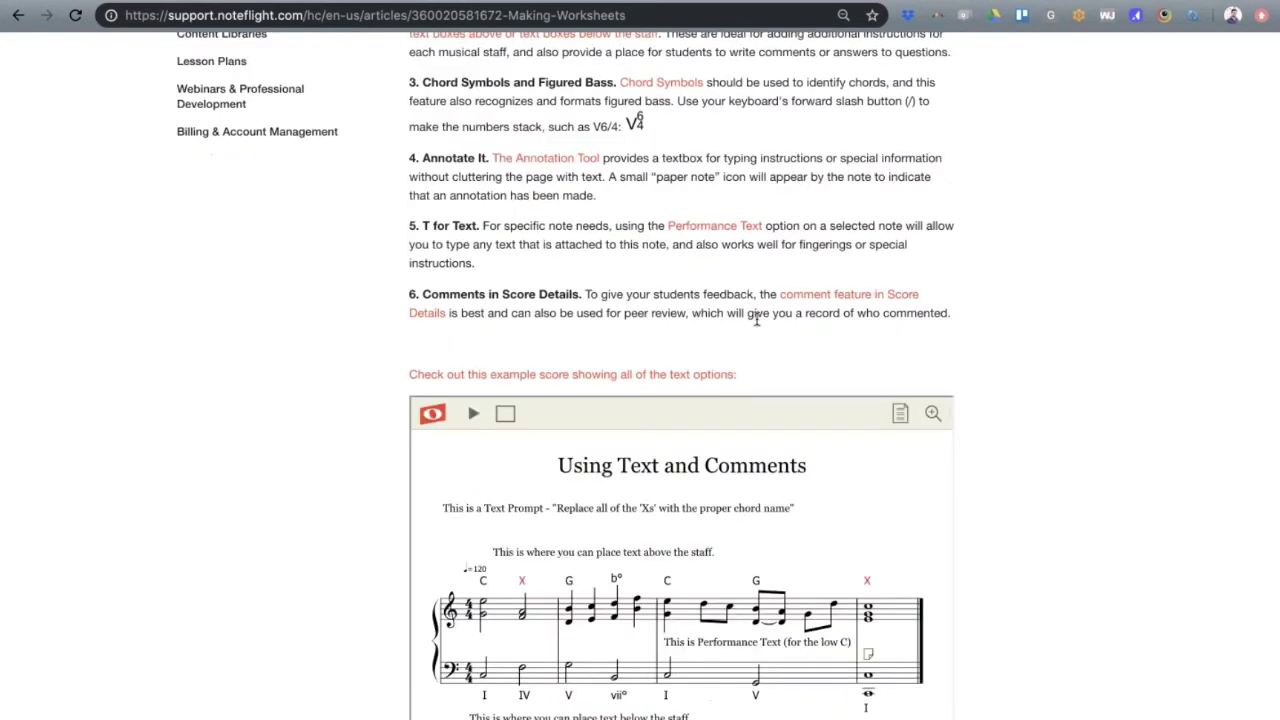
scroll(757, 320, up, 2)
scroll(740, 320, up, 3)
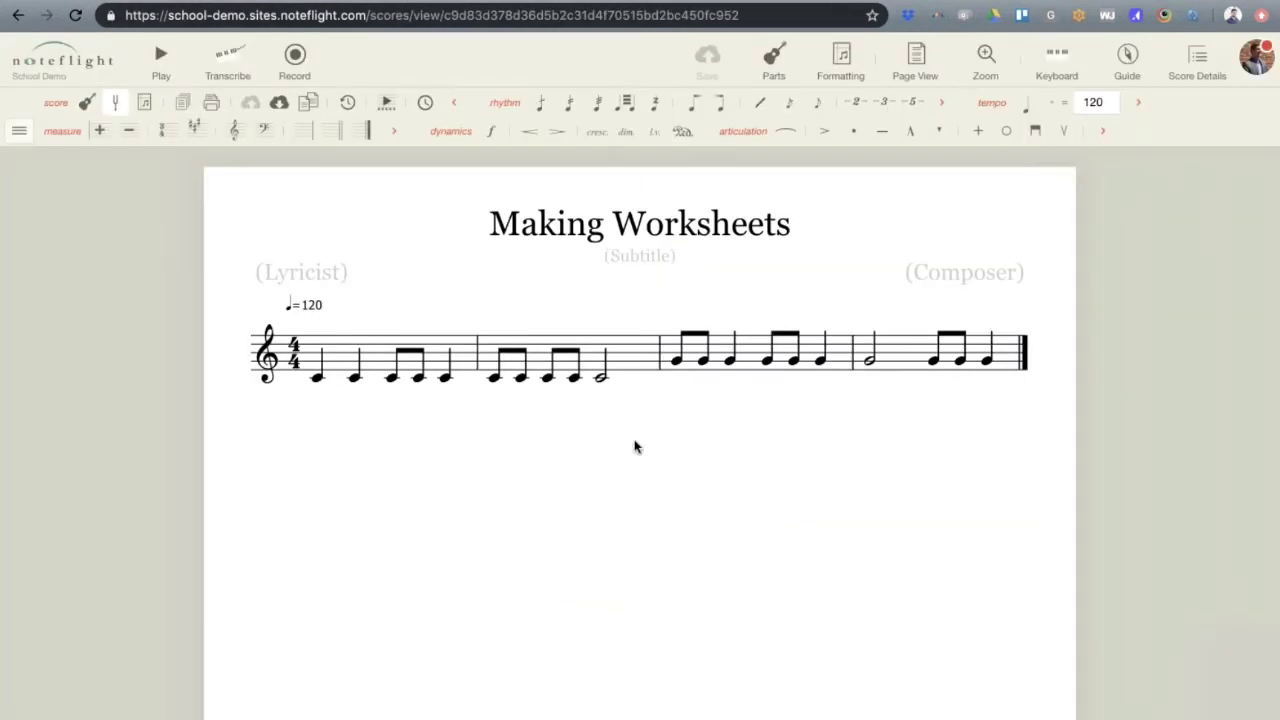
Duplicate measures 1 to 4 of the Making Worksheets score directly after the existing music, then clear the selection
click(438, 350)
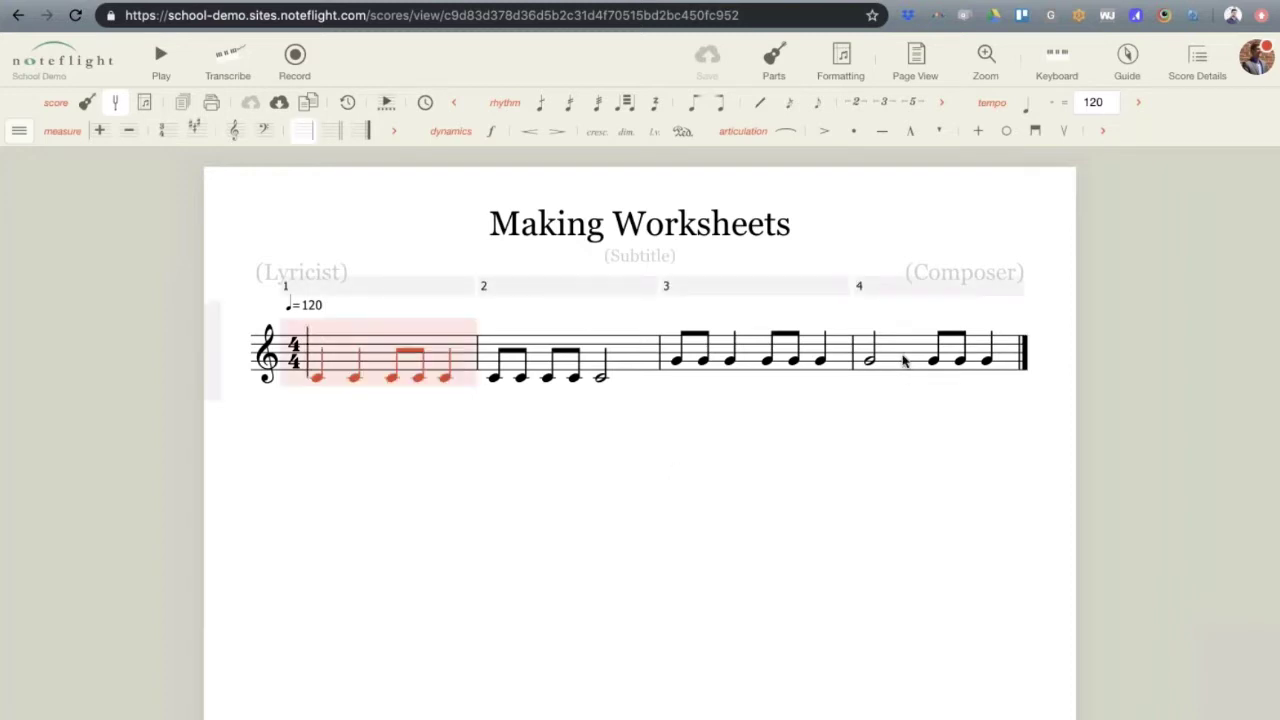
shift+click(903, 362)
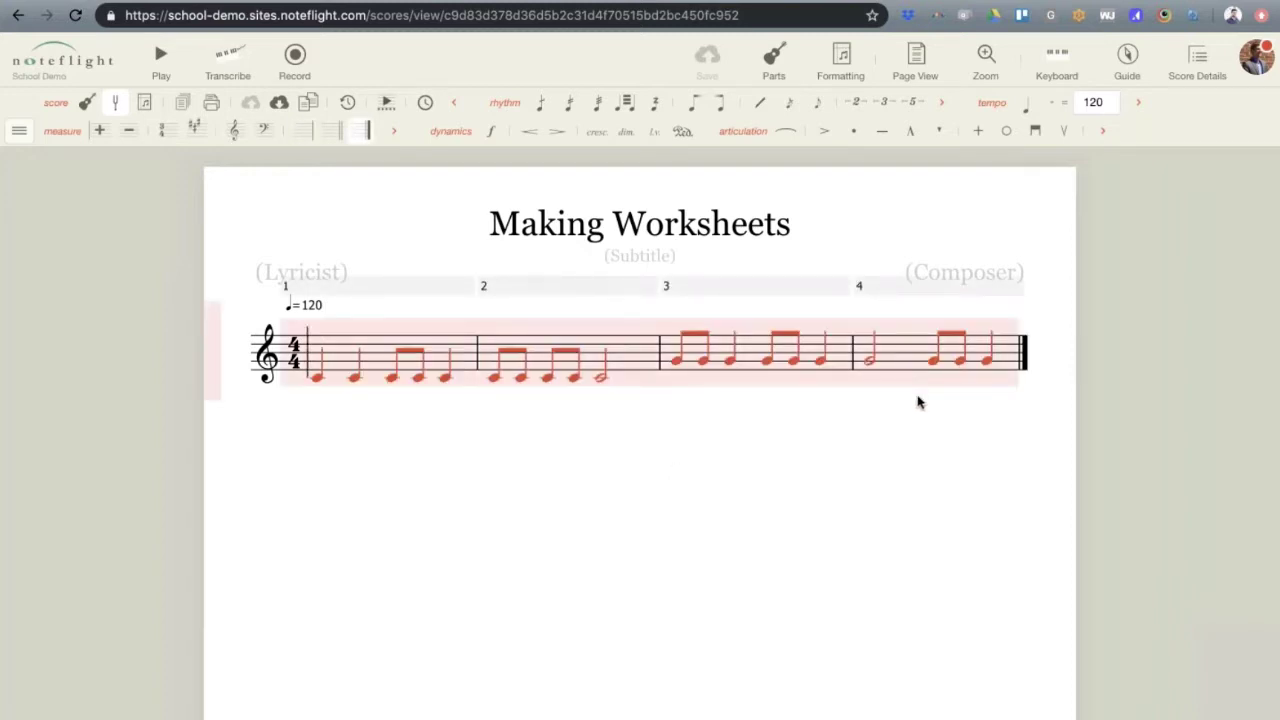
key(ctrl+d)
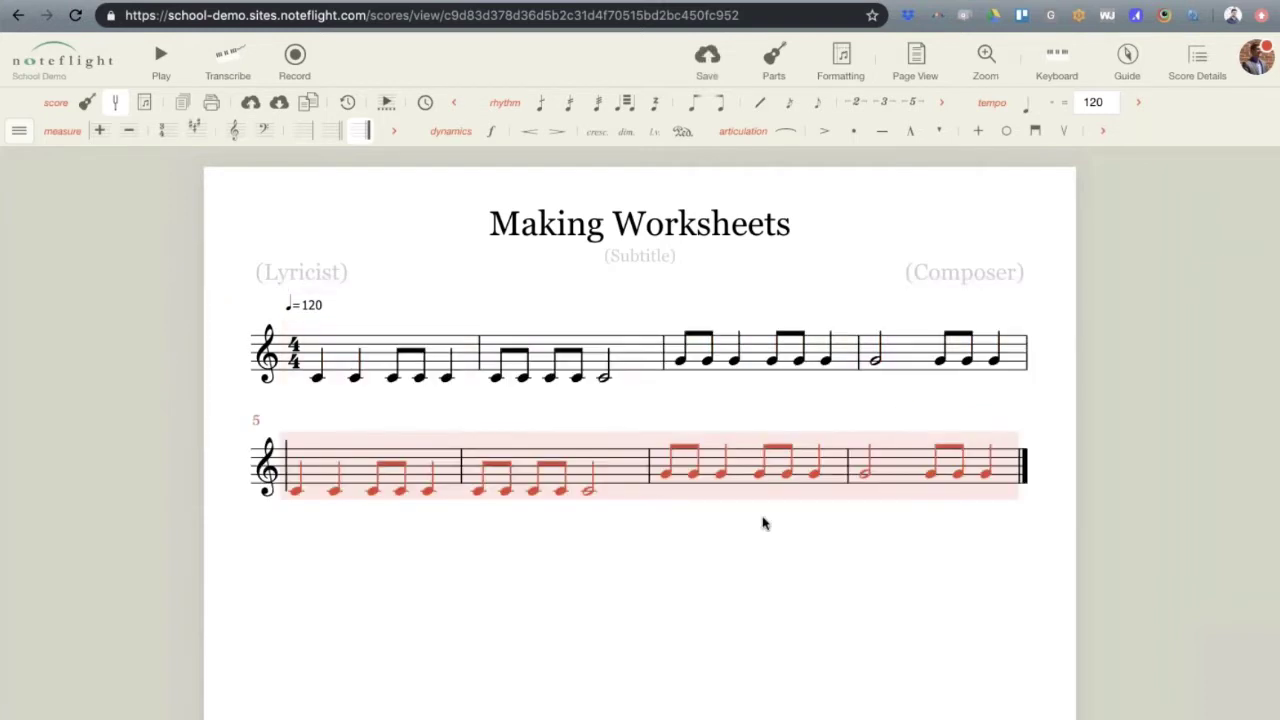
click(851, 589)
click(588, 424)
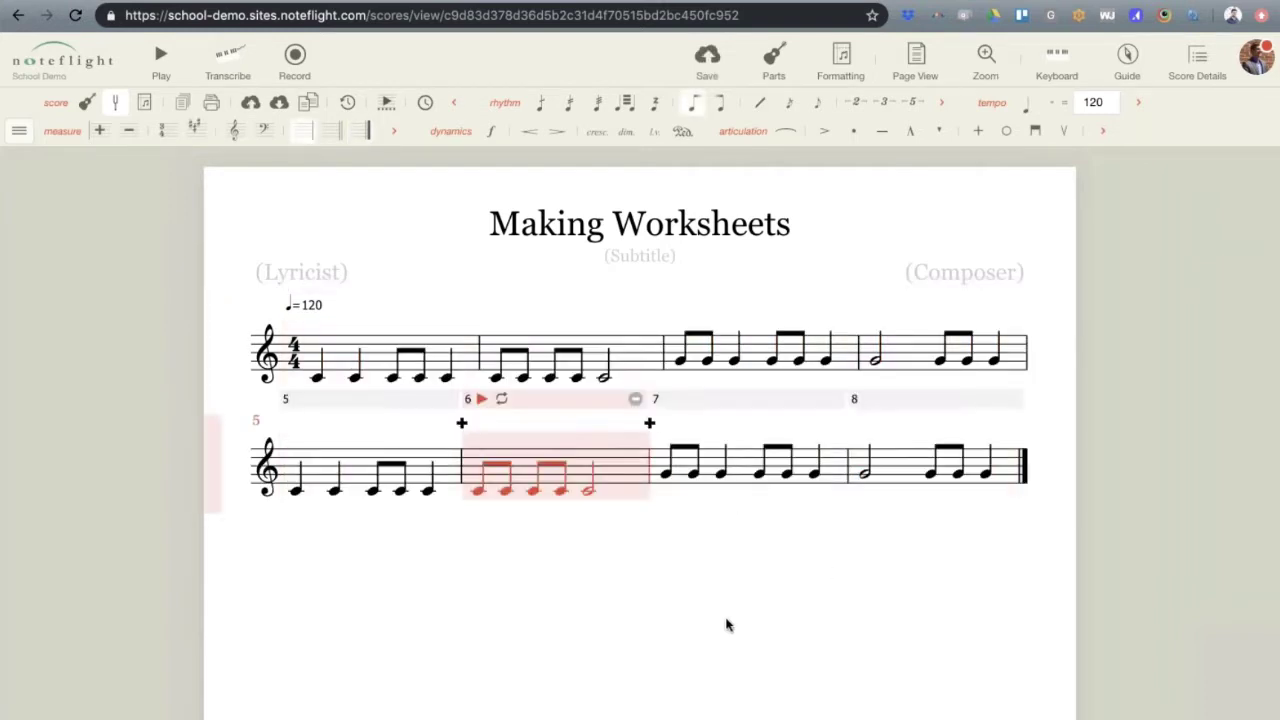
click(727, 625)
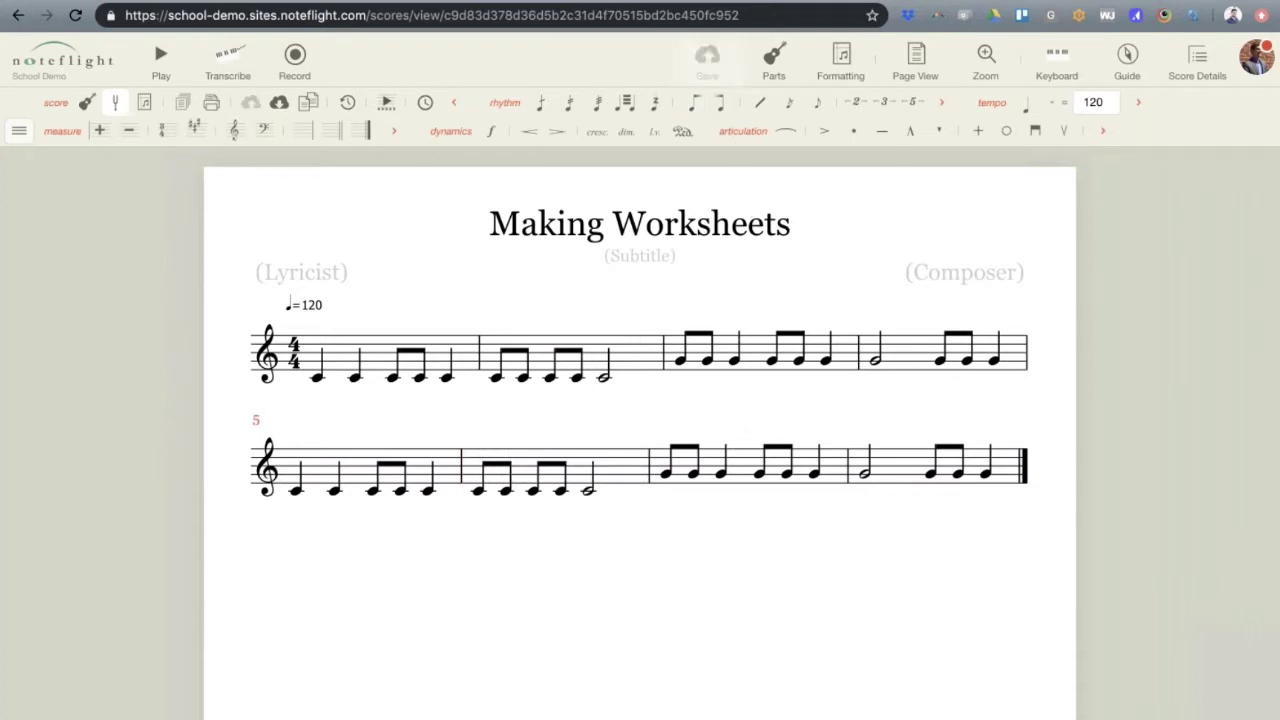
Add the text tool group to the editing toolbar and remove the articulation group
click(16, 132)
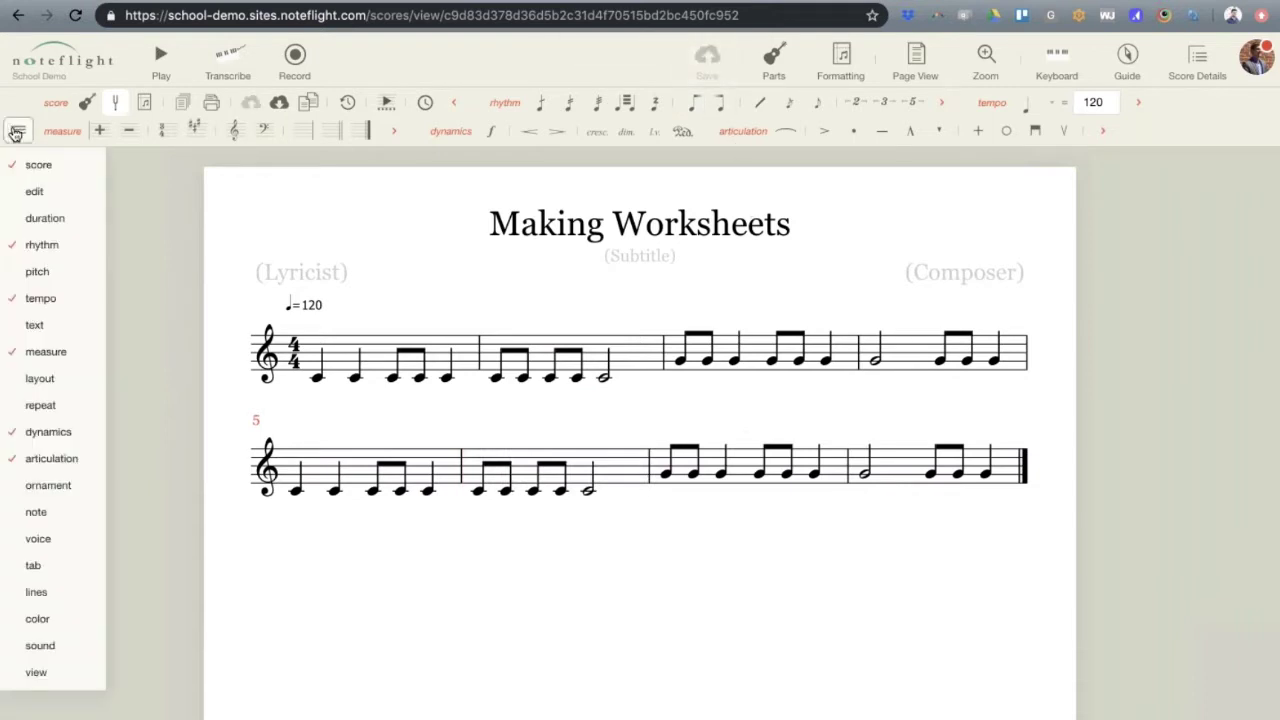
mouse_move(31, 324)
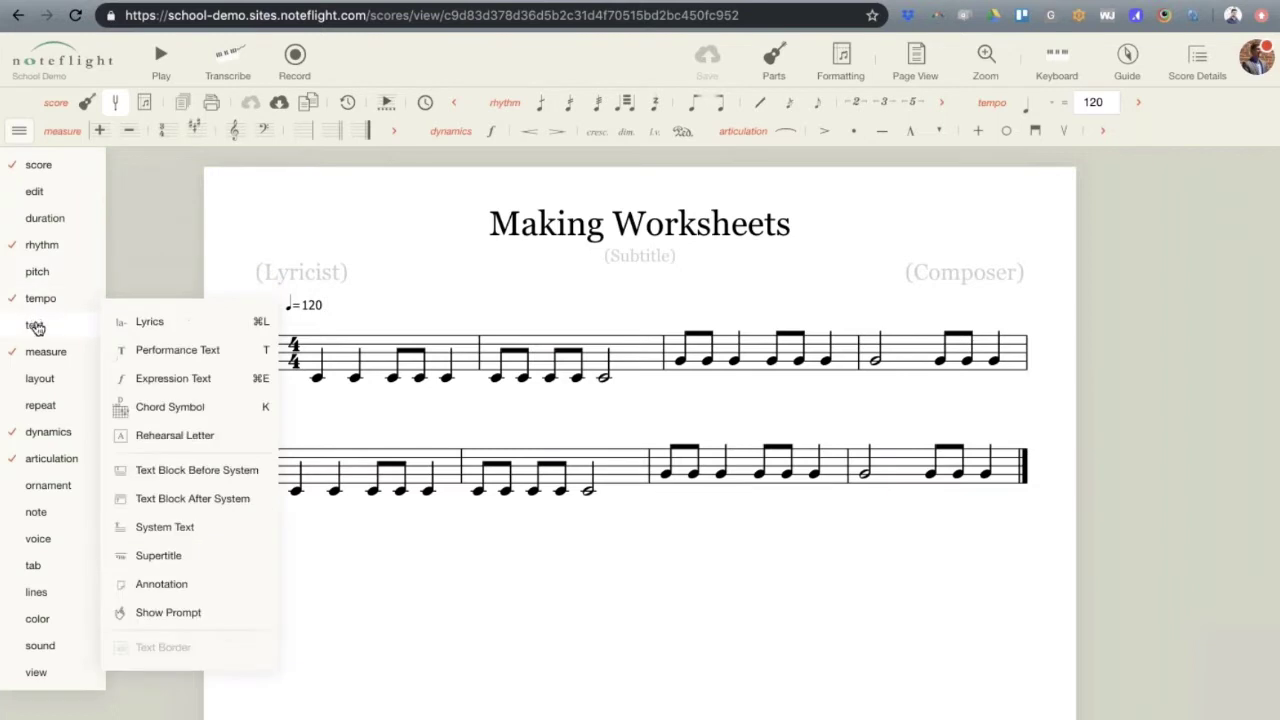
click(35, 326)
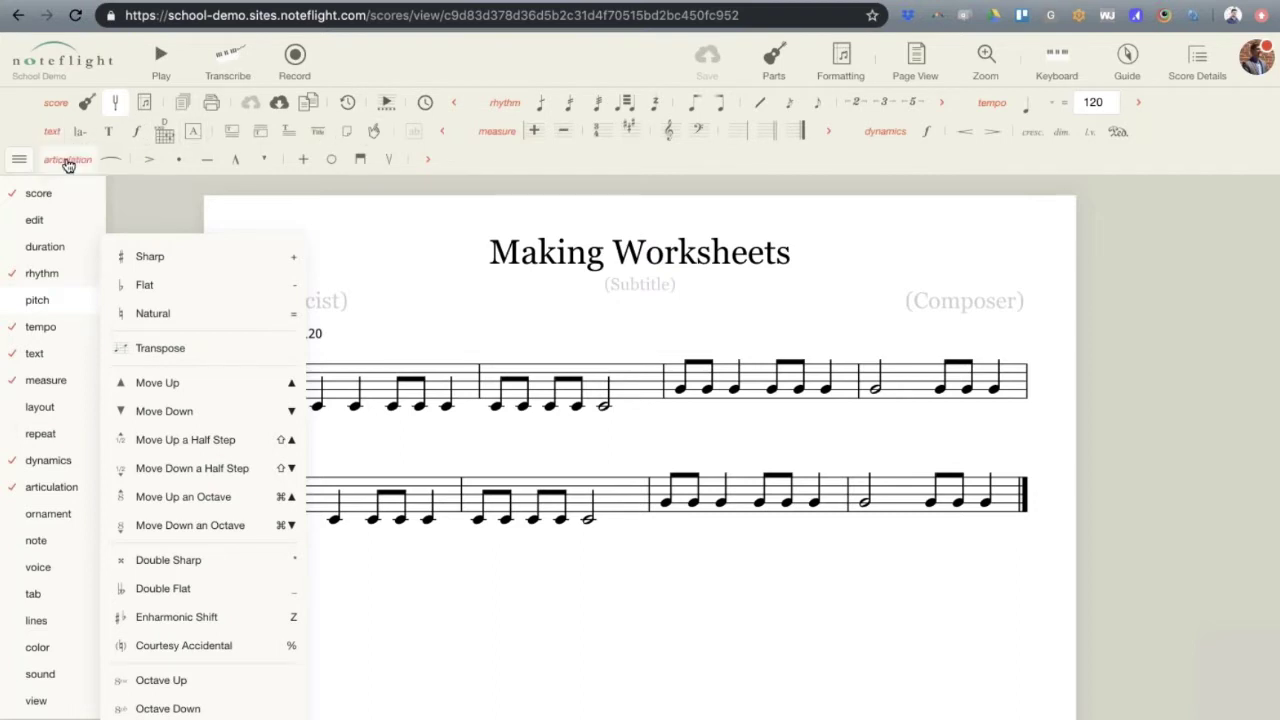
click(67, 159)
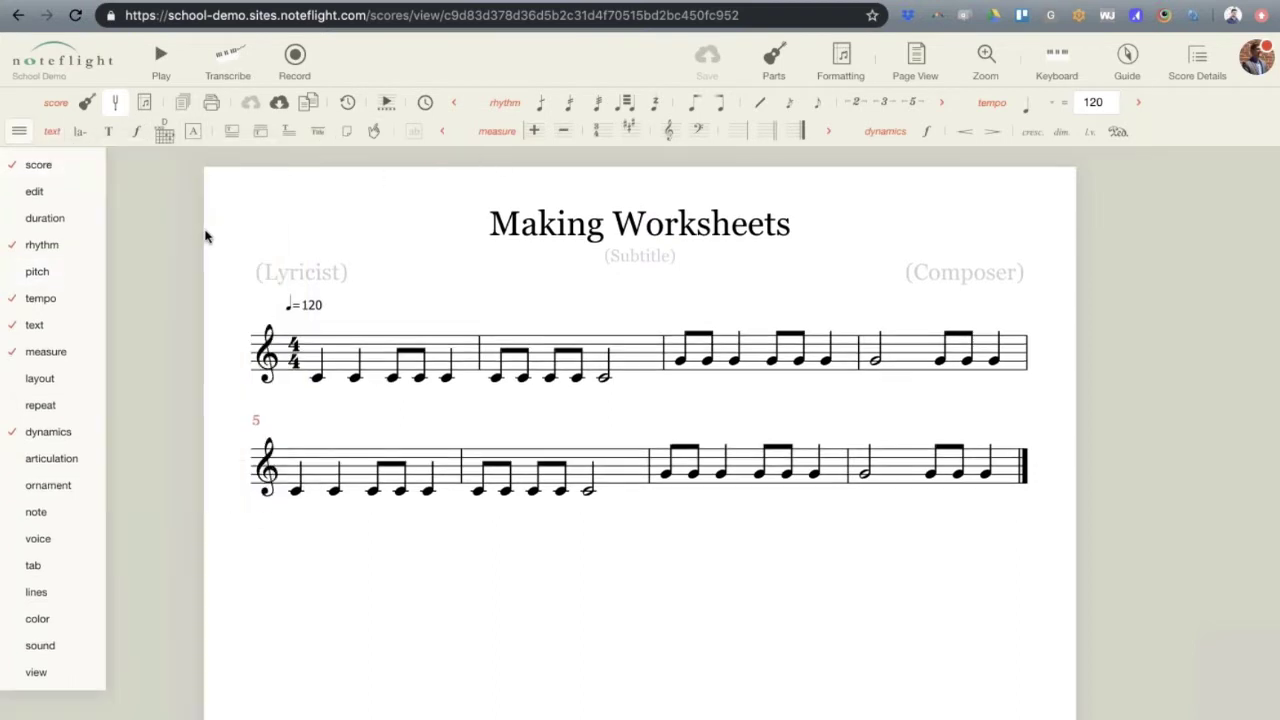
Show the score's text prompt and enter "Text at the top of the score" as its first line
mouse_move(50, 325)
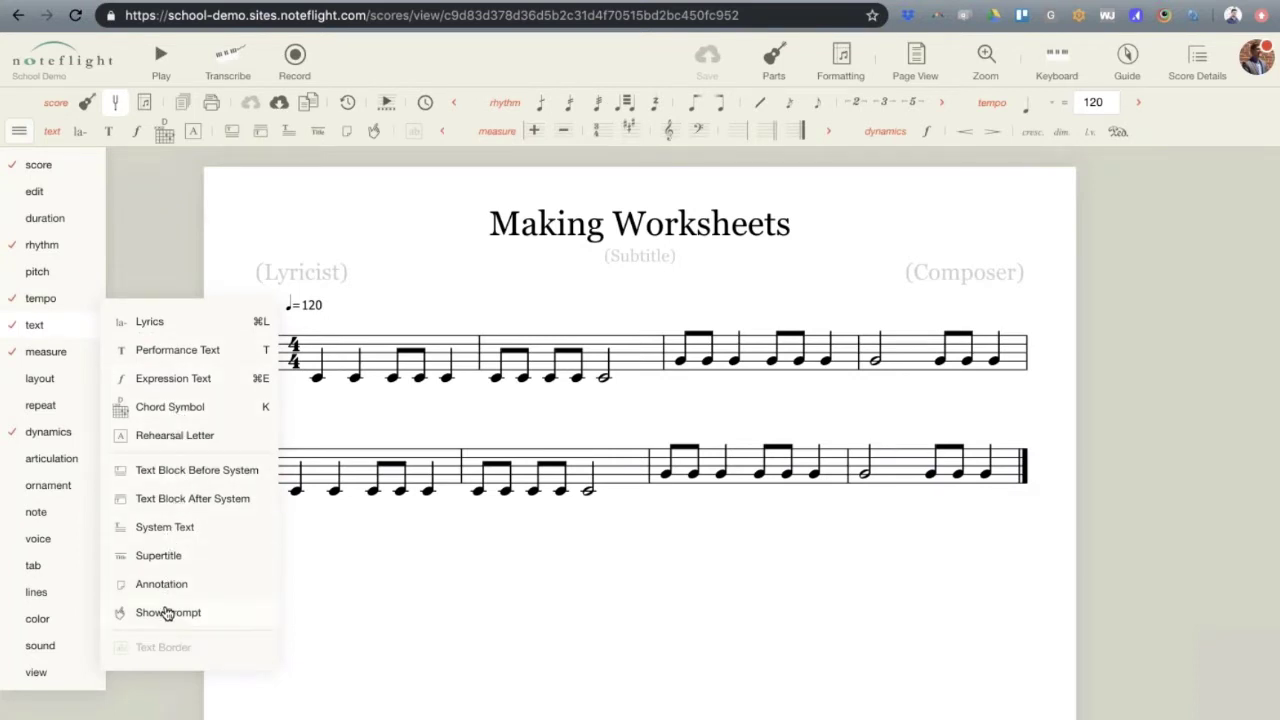
click(168, 612)
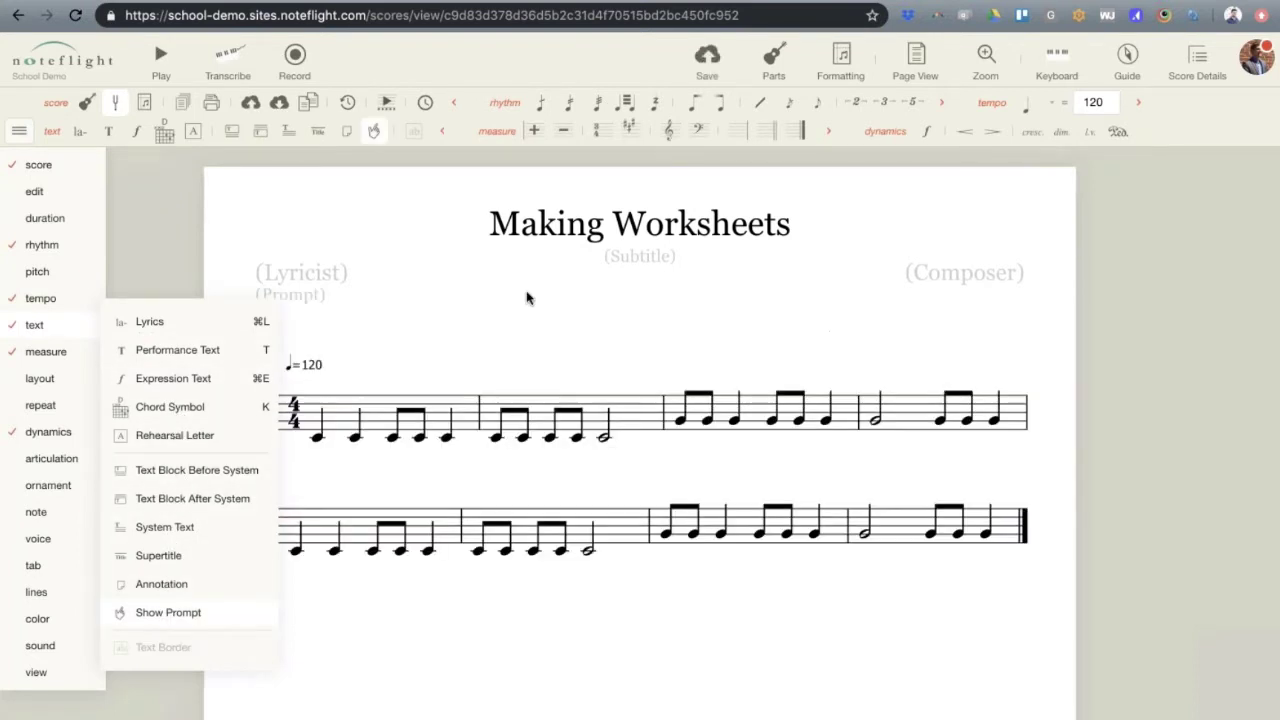
click(300, 293)
text(Text )
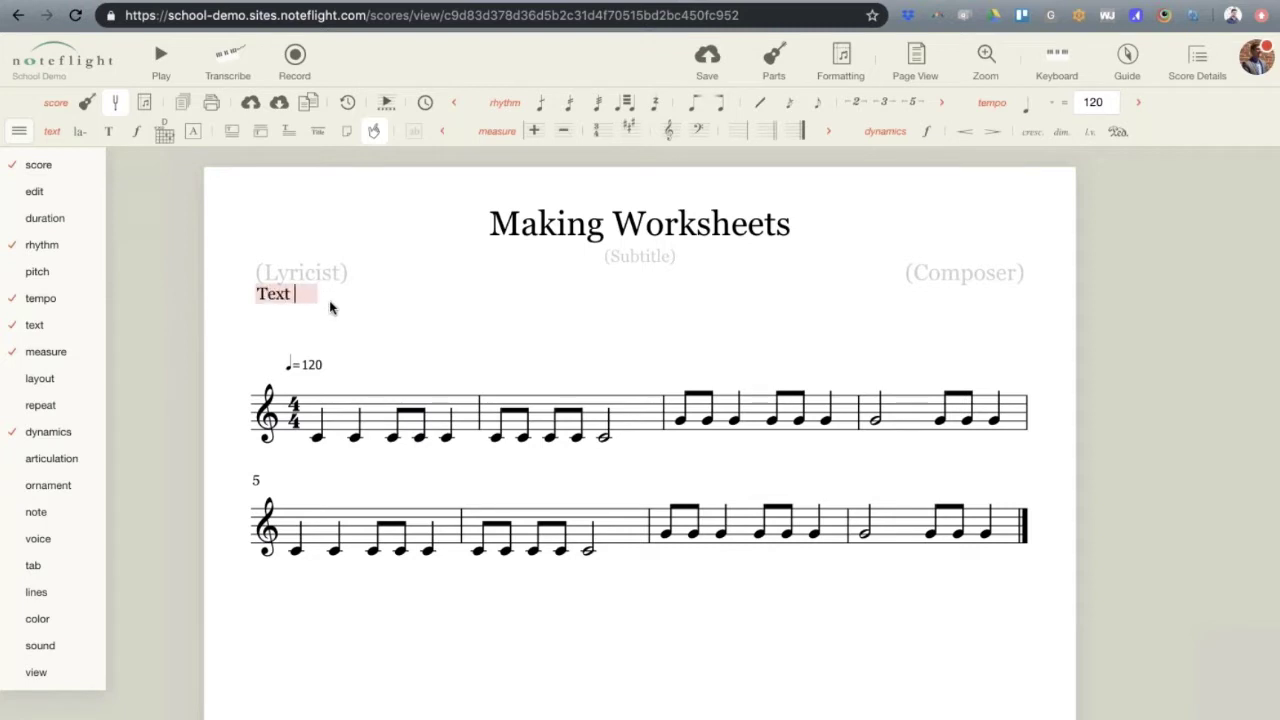
text(at the top o)
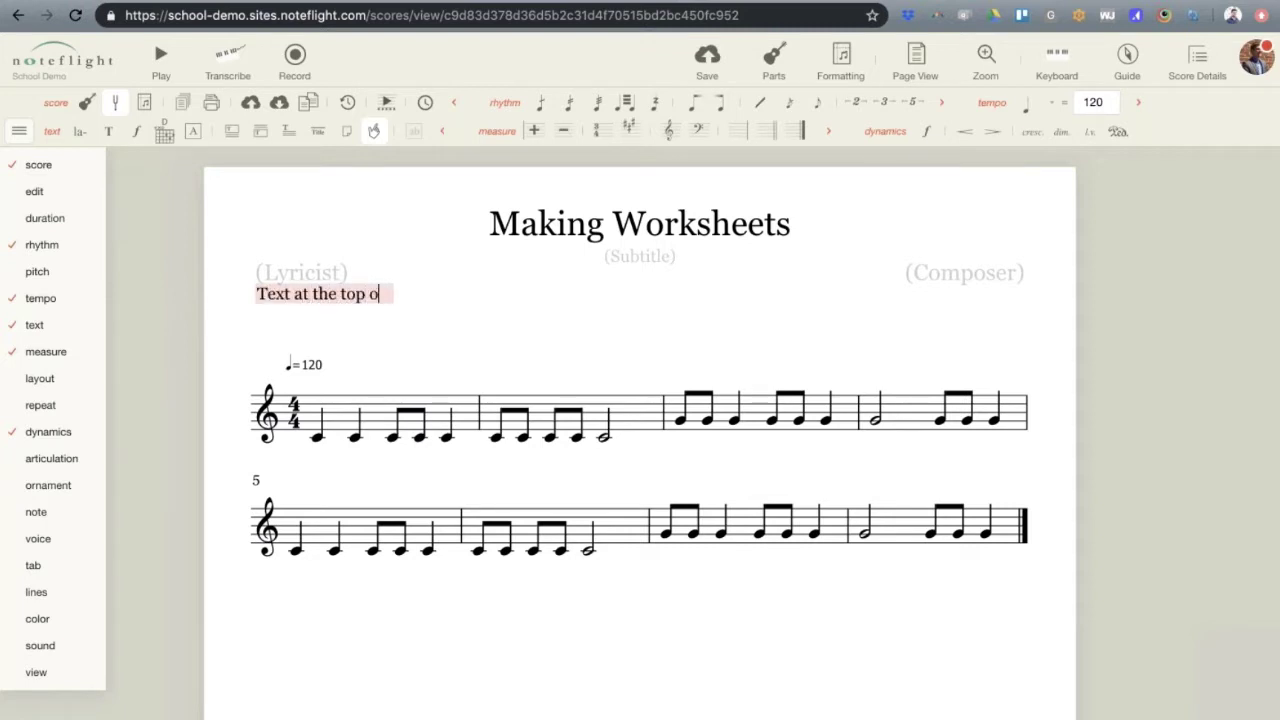
text(f the score)
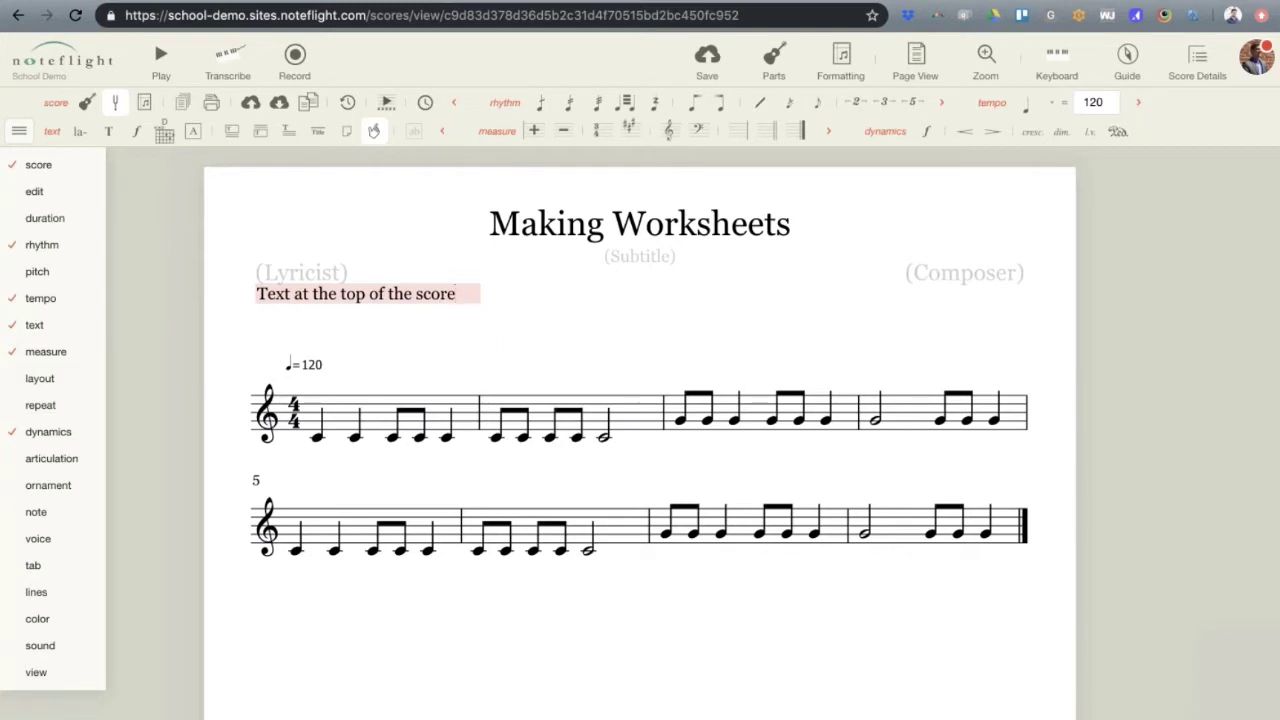
Add the prompt line "1. move these notes up or down to make a melody"
key(Return)
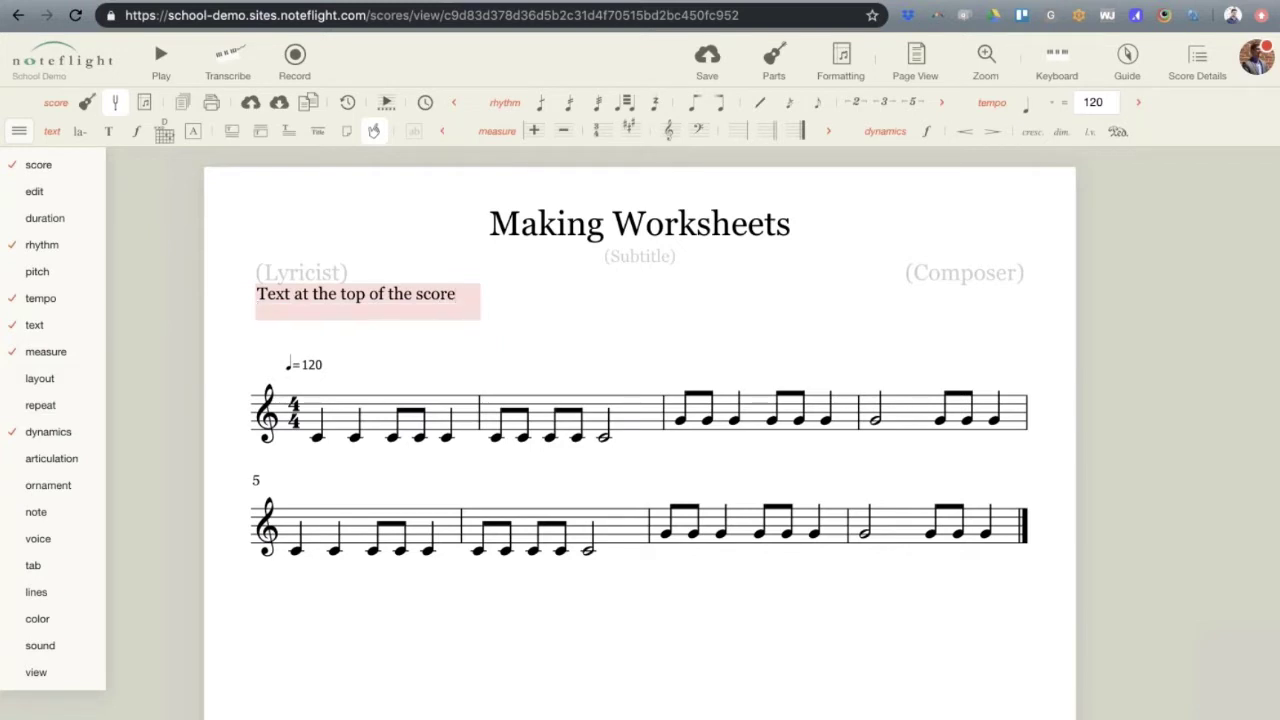
text(1. move these notes up or down to)
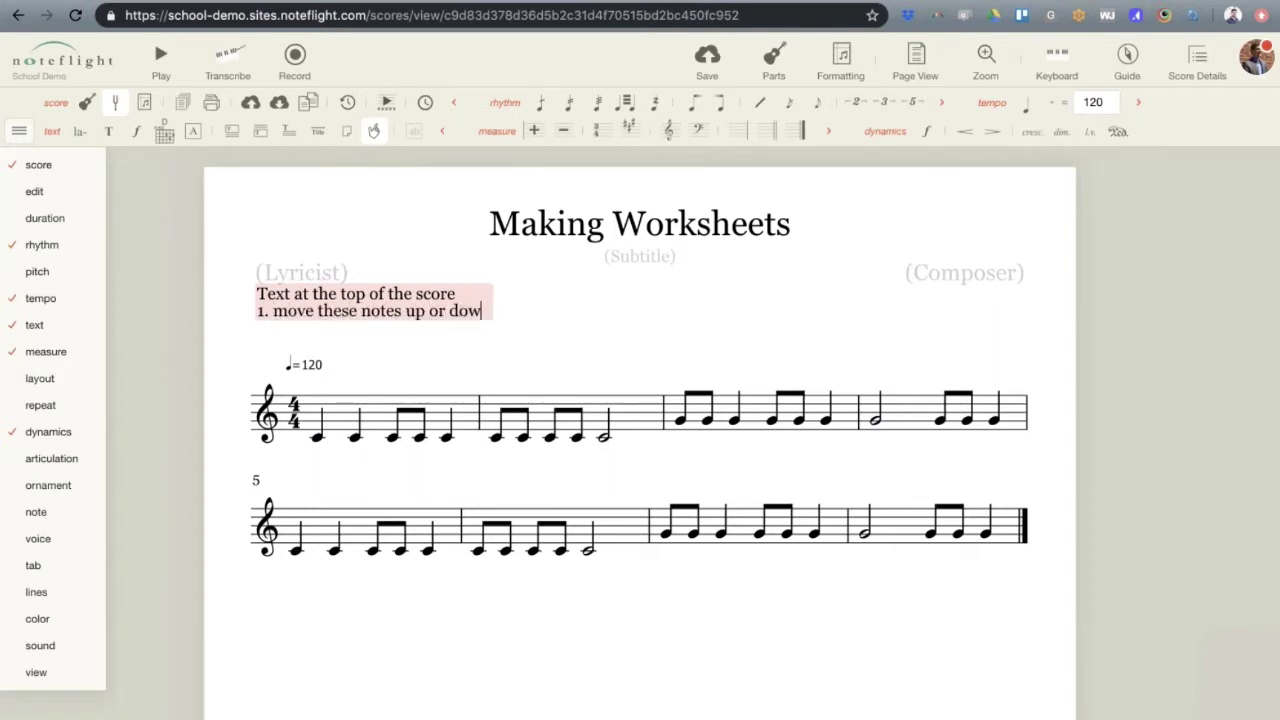
text( make a melody)
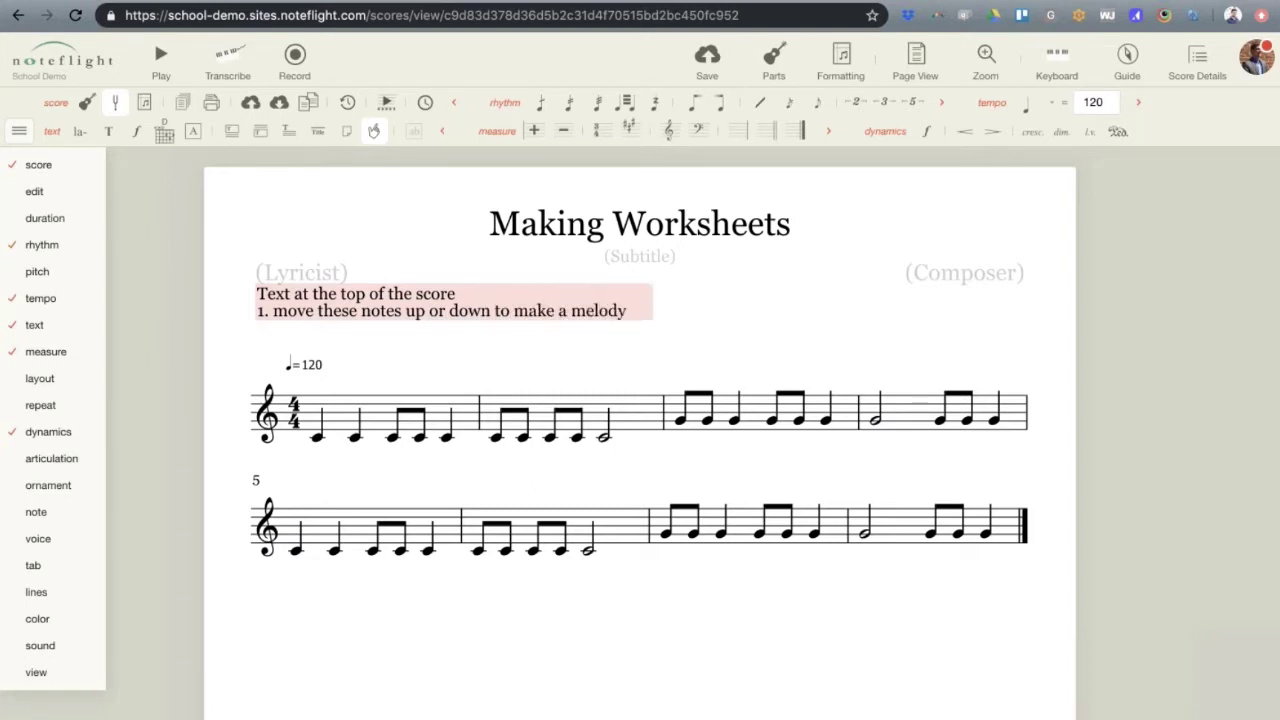
Add the prompt lines "2. Sing your melody" and "3. etc..." and finish editing the prompt
key(Return)
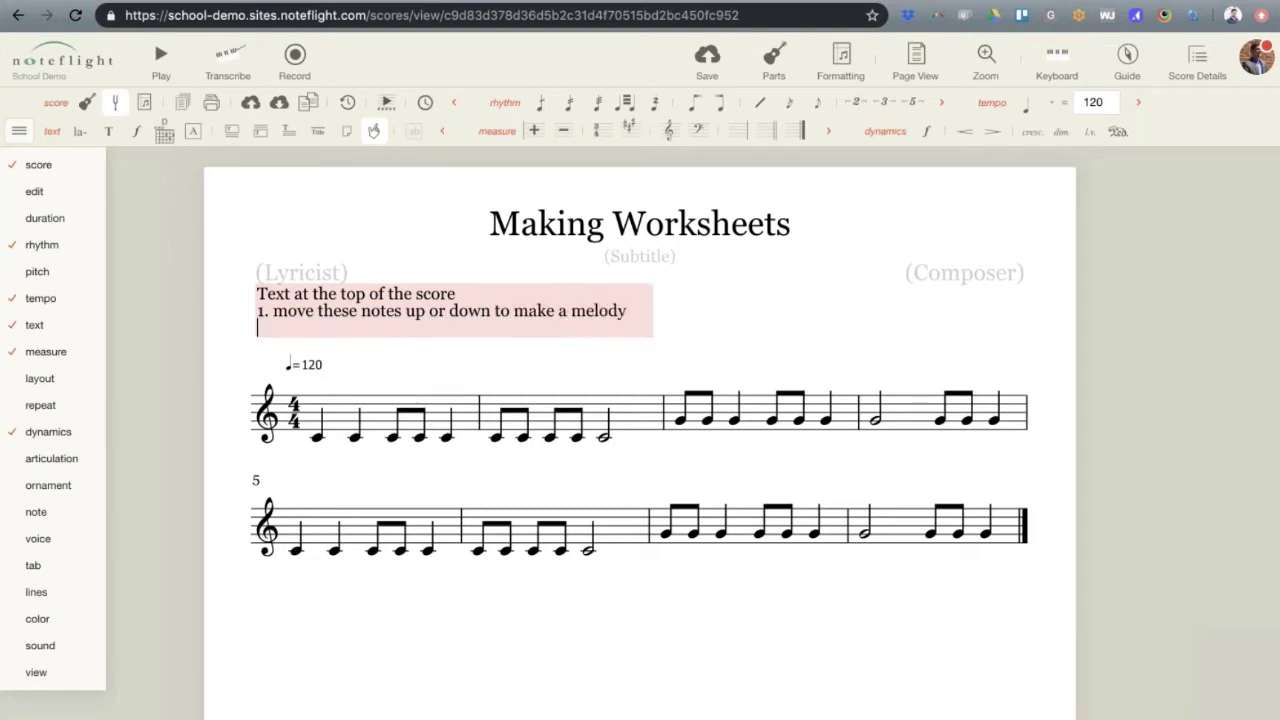
text(2. Sing youyr meldoy)
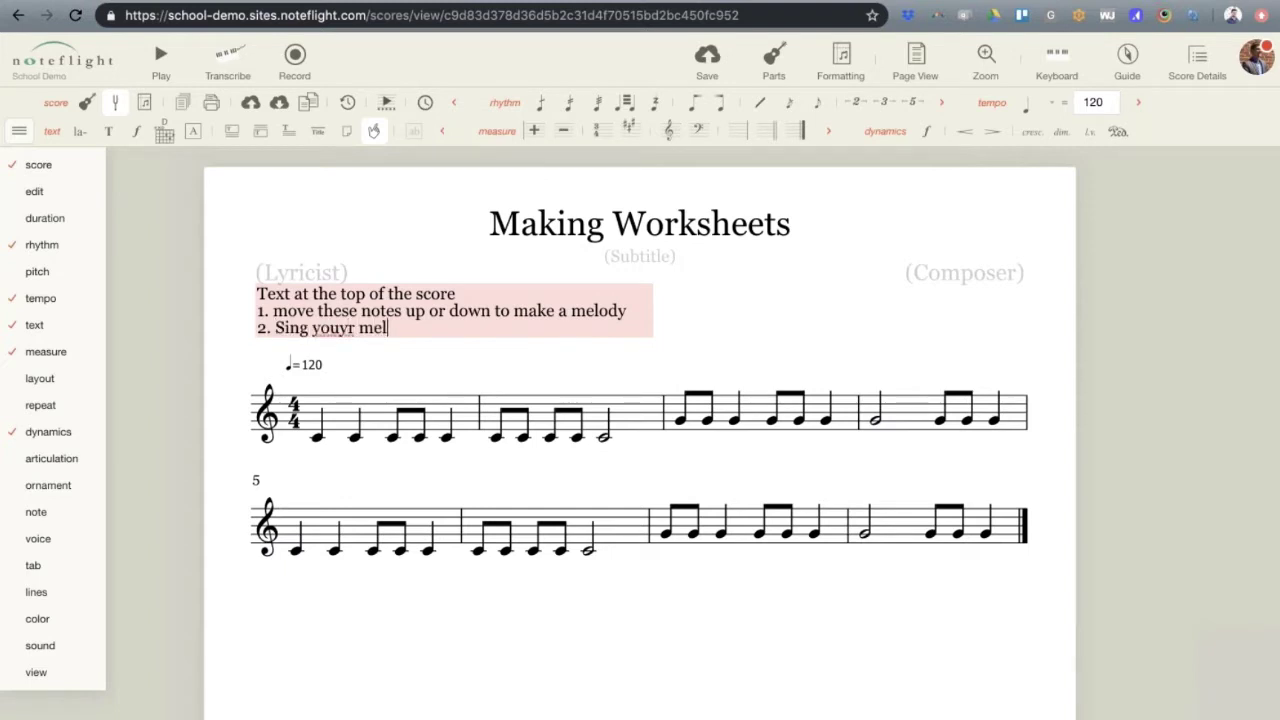
key(BackSpace)
key(BackSpace)
key(BackSpace)
key(BackSpace)
key(BackSpace)
key(BackSpace)
key(BackSpace)
key(BackSpace)
key(BackSpace)
text(r melody)
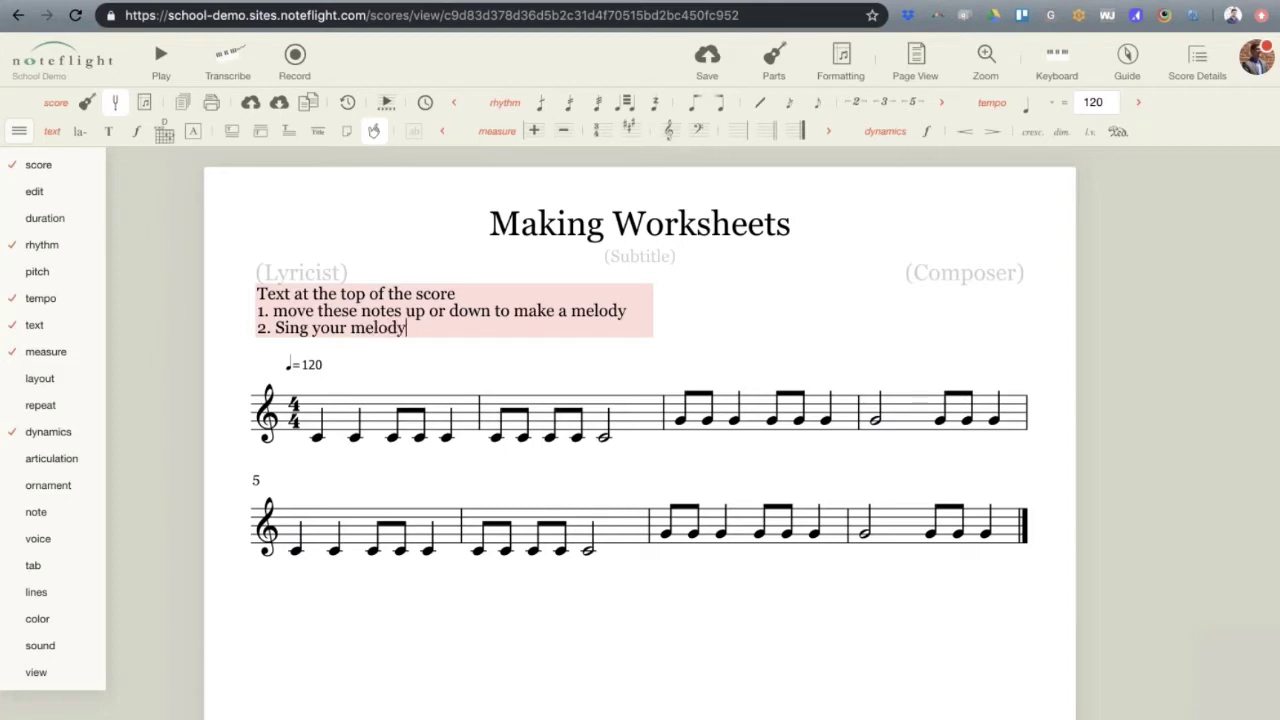
key(Return)
text(3. etc...)
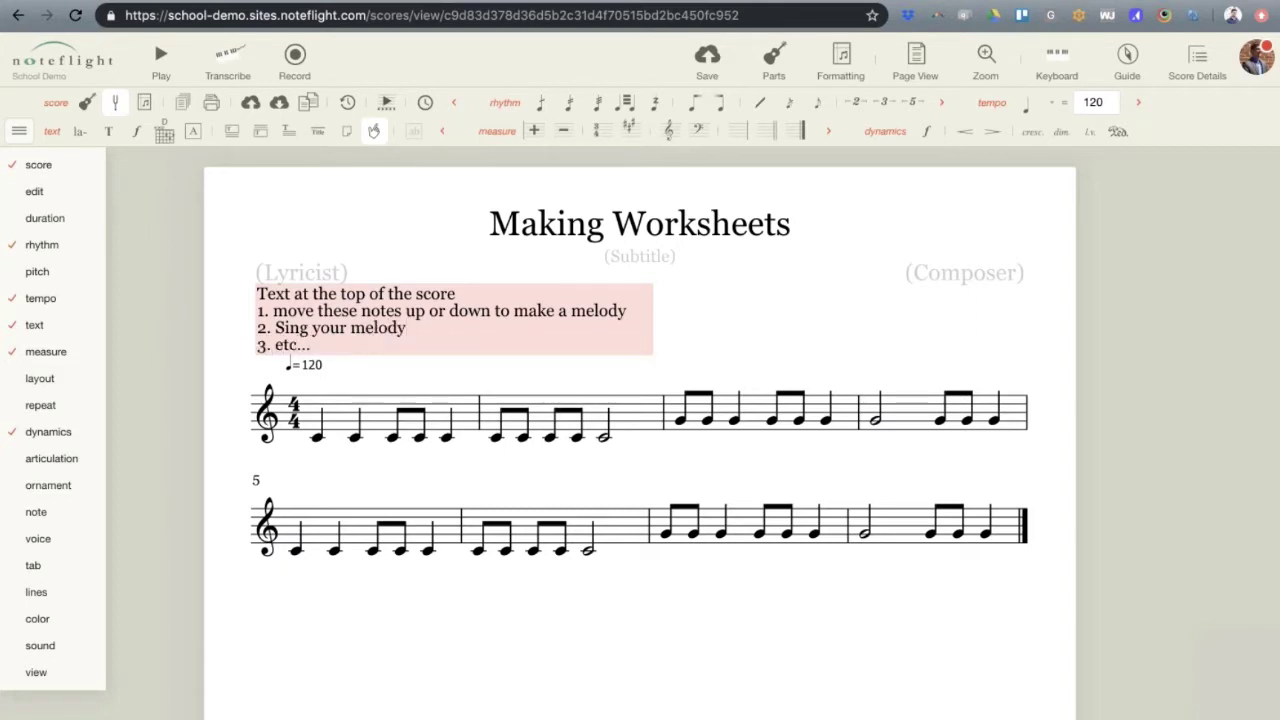
click(767, 318)
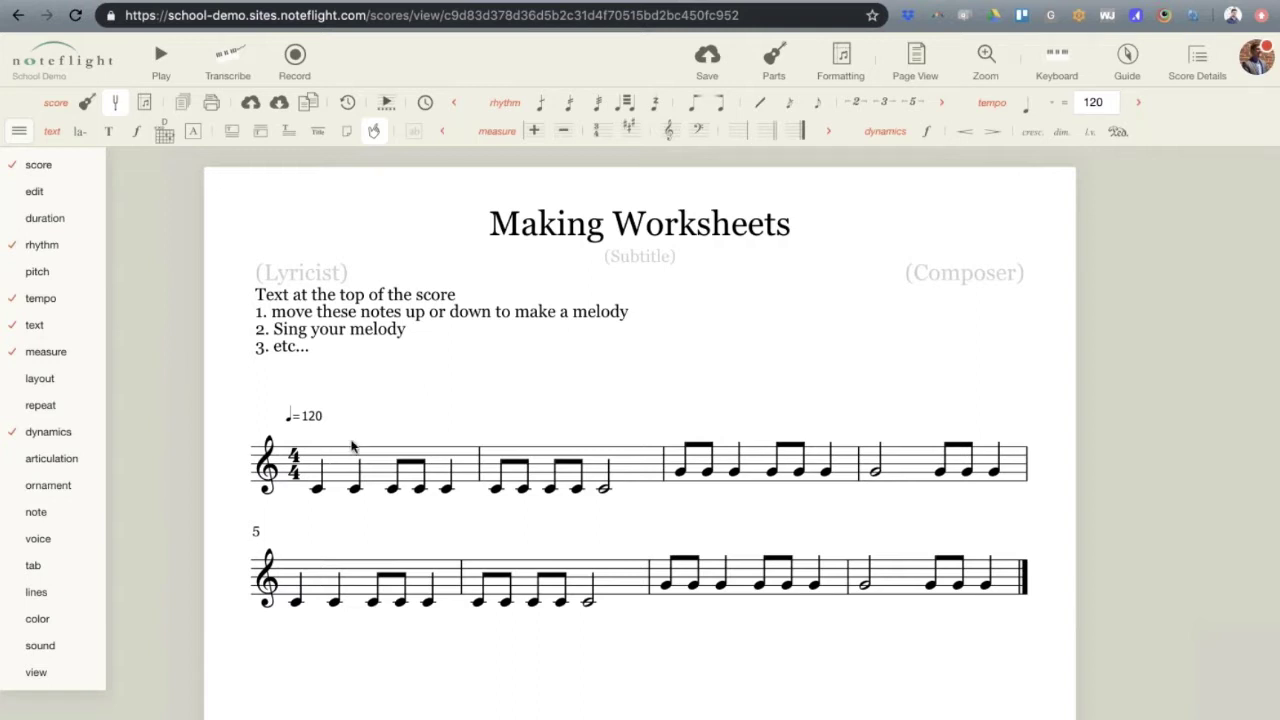
click(316, 490)
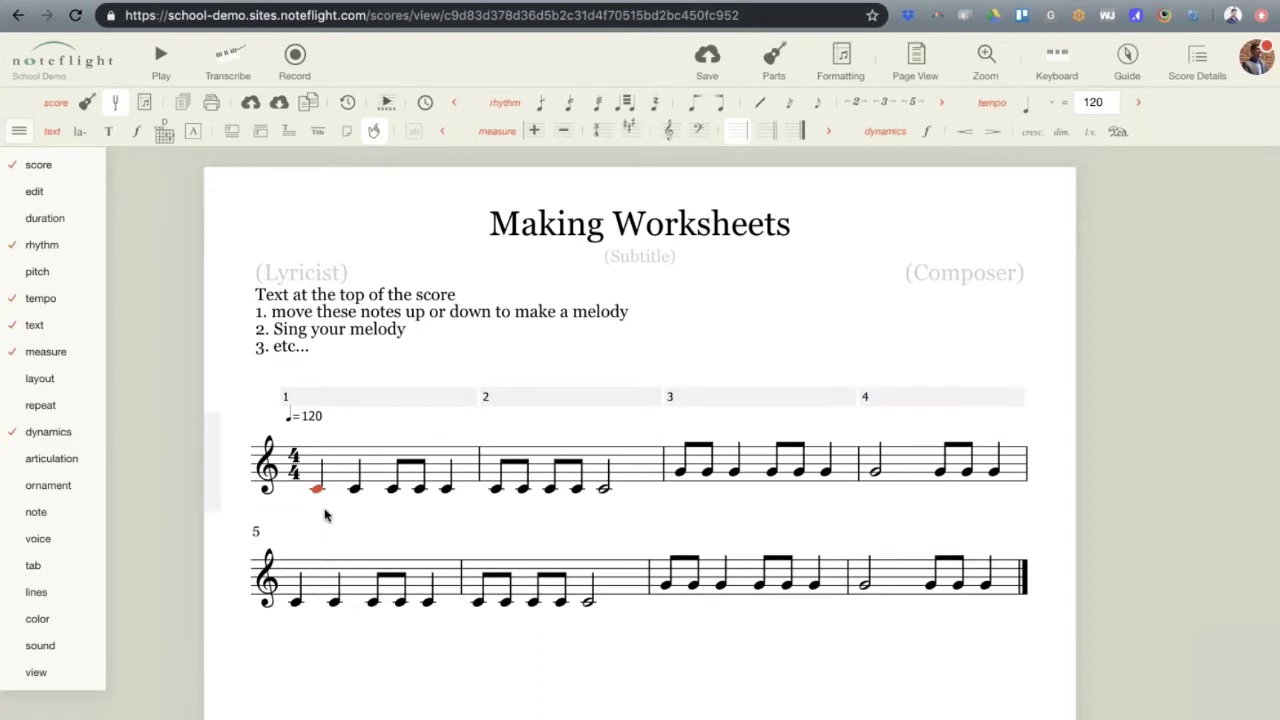
mouse_move(60, 318)
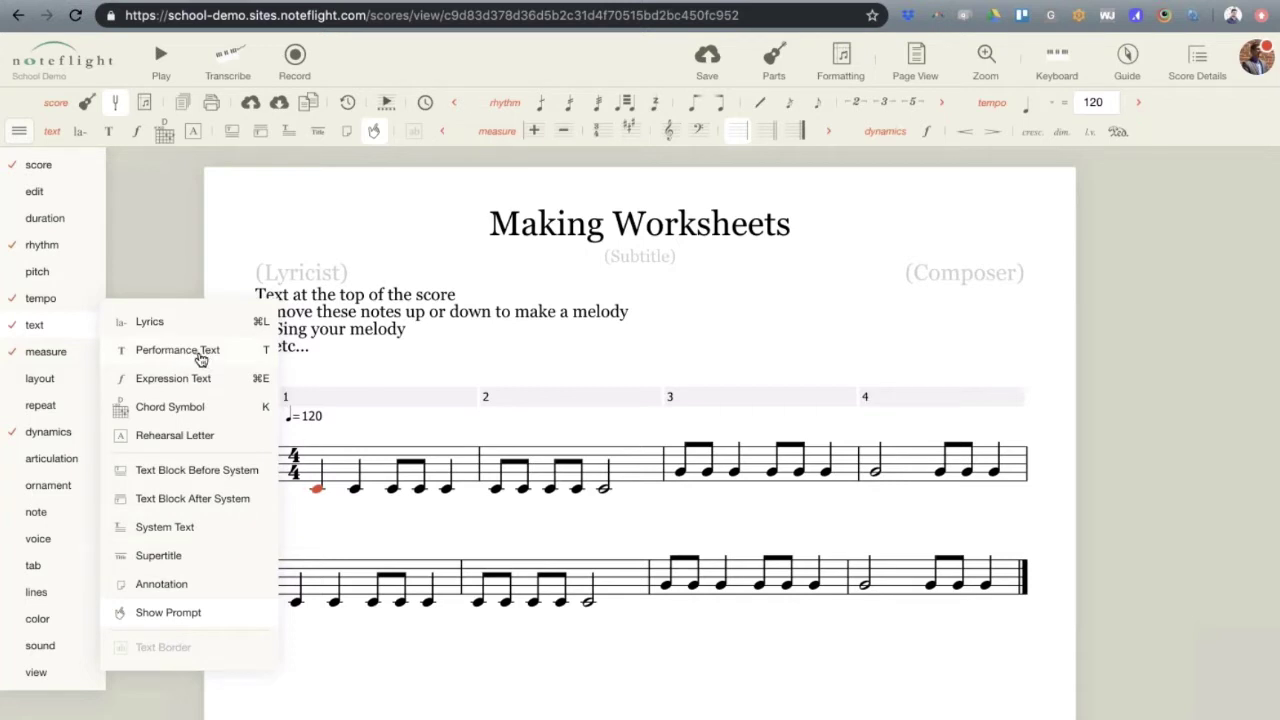
click(400, 368)
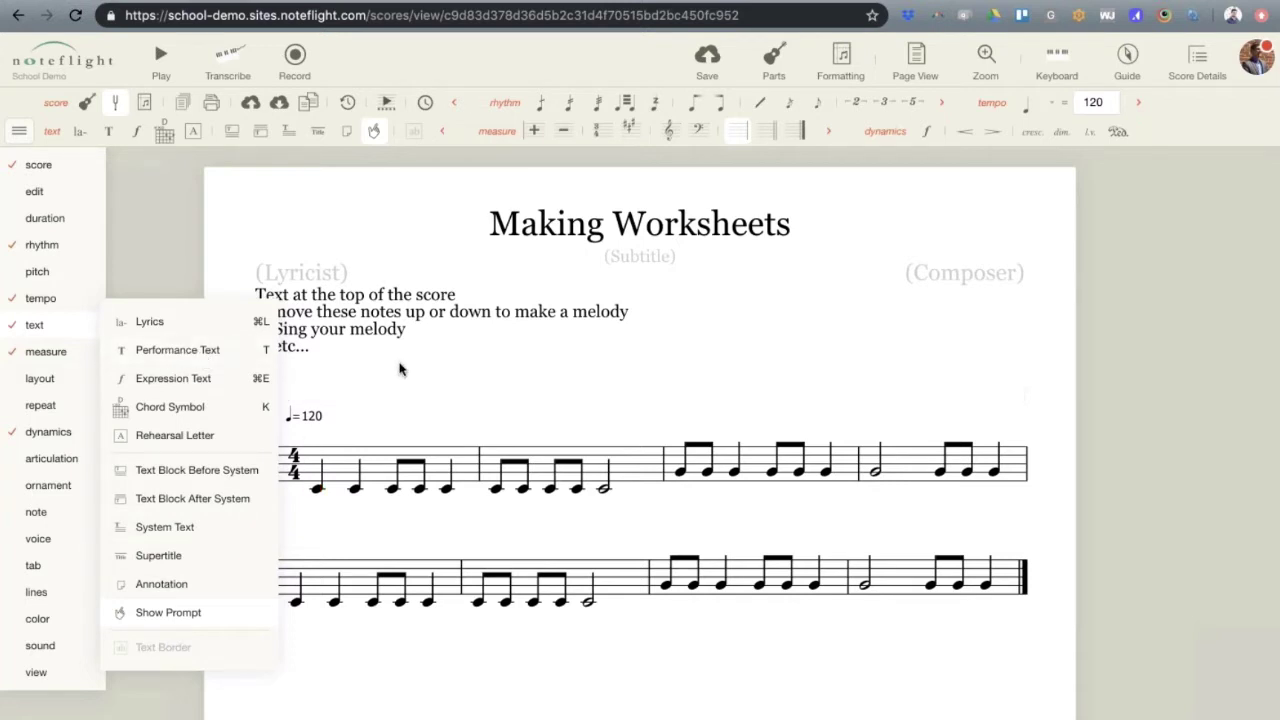
Attach the performance text "write words about this note" to the first note of measure 1
click(318, 489)
text(wr)
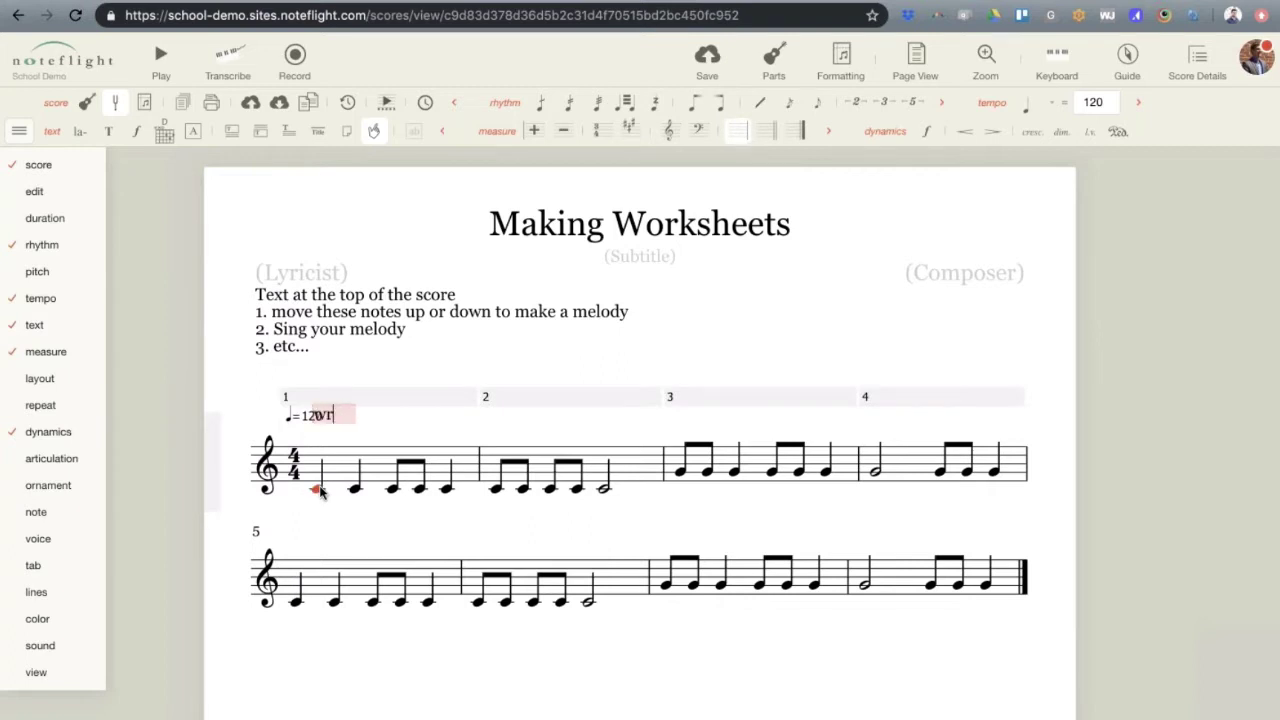
text(ite words about this note)
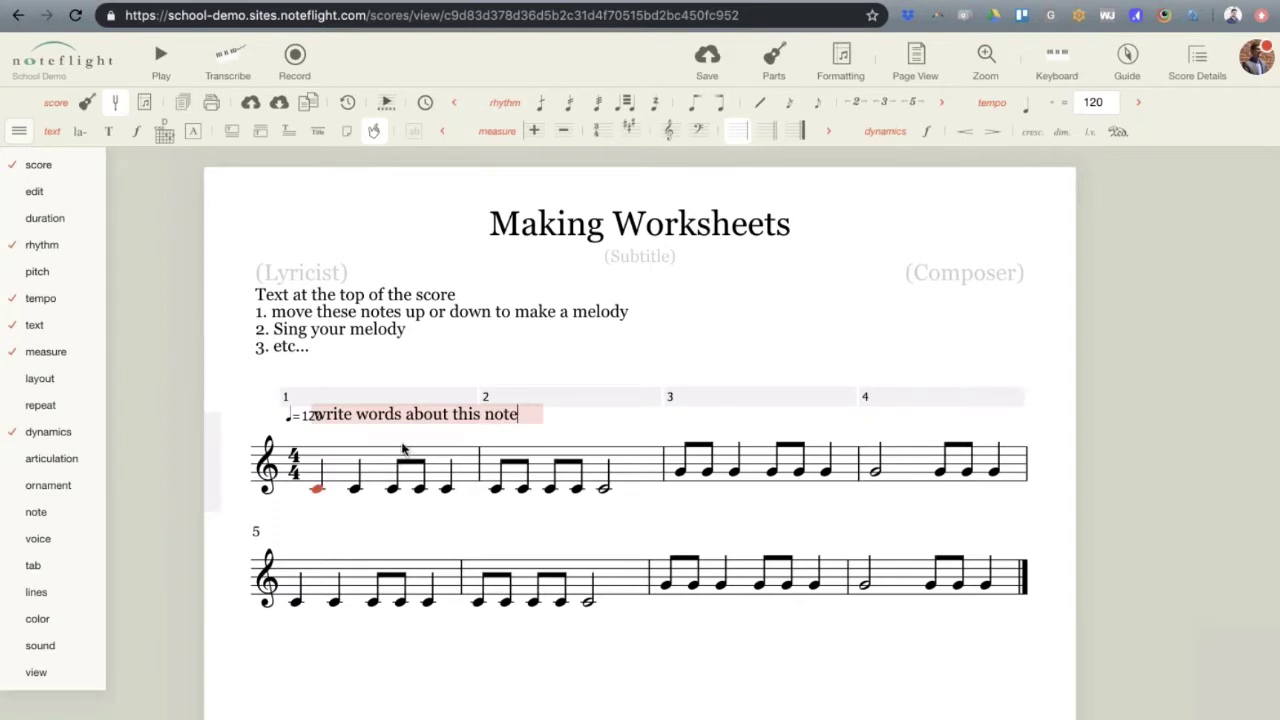
click(373, 531)
Nudge the text "write words about this note" right and slightly down so it clears the tempo marking
click(359, 414)
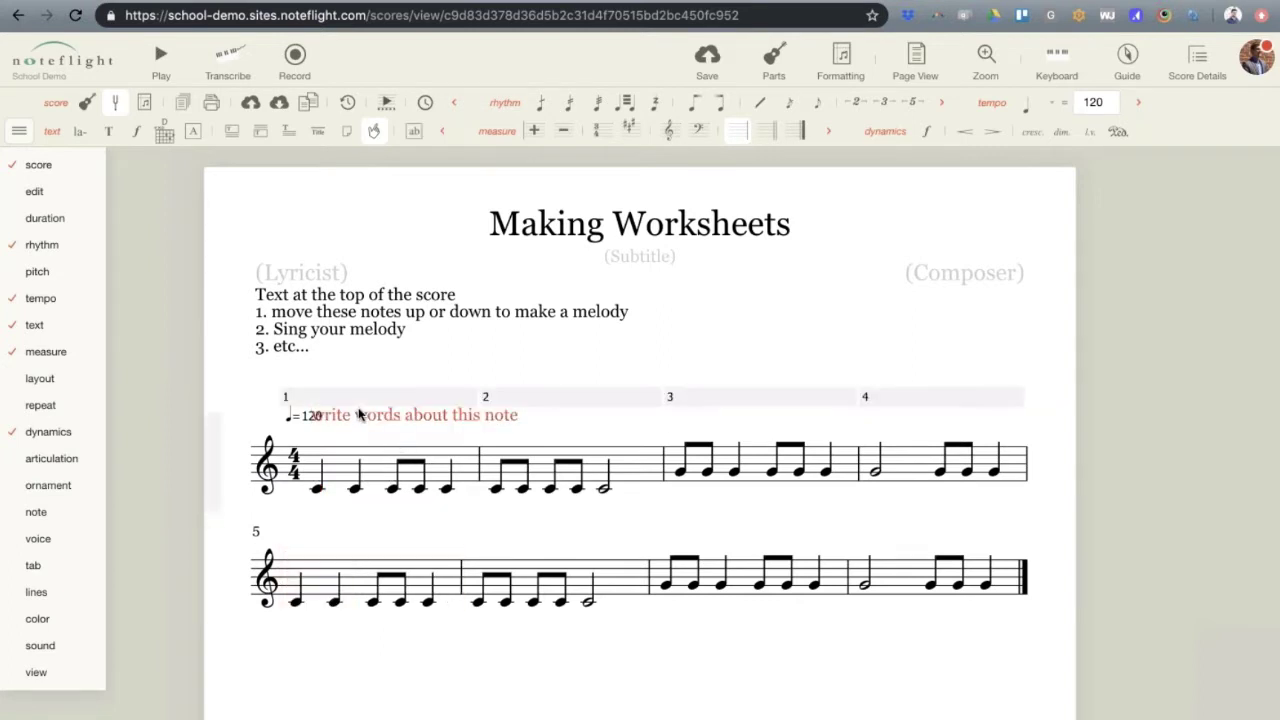
key(Up)
key(Up)
key(Up)
key(Up)
key(Up)
key(Up)
key(Up)
key(Up)
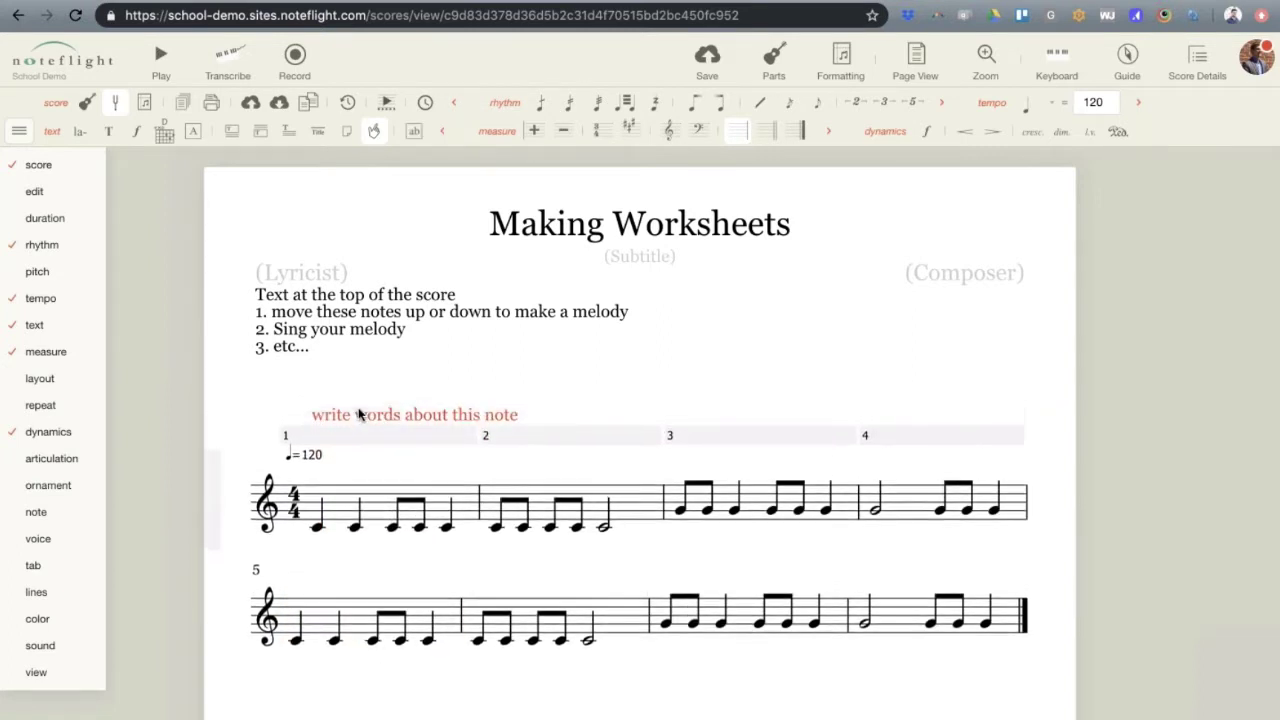
key(Down)
key(Down)
key(Down)
key(Down)
key(Down)
key(Down)
key(Down)
key(Down)
key(Down)
key(Down)
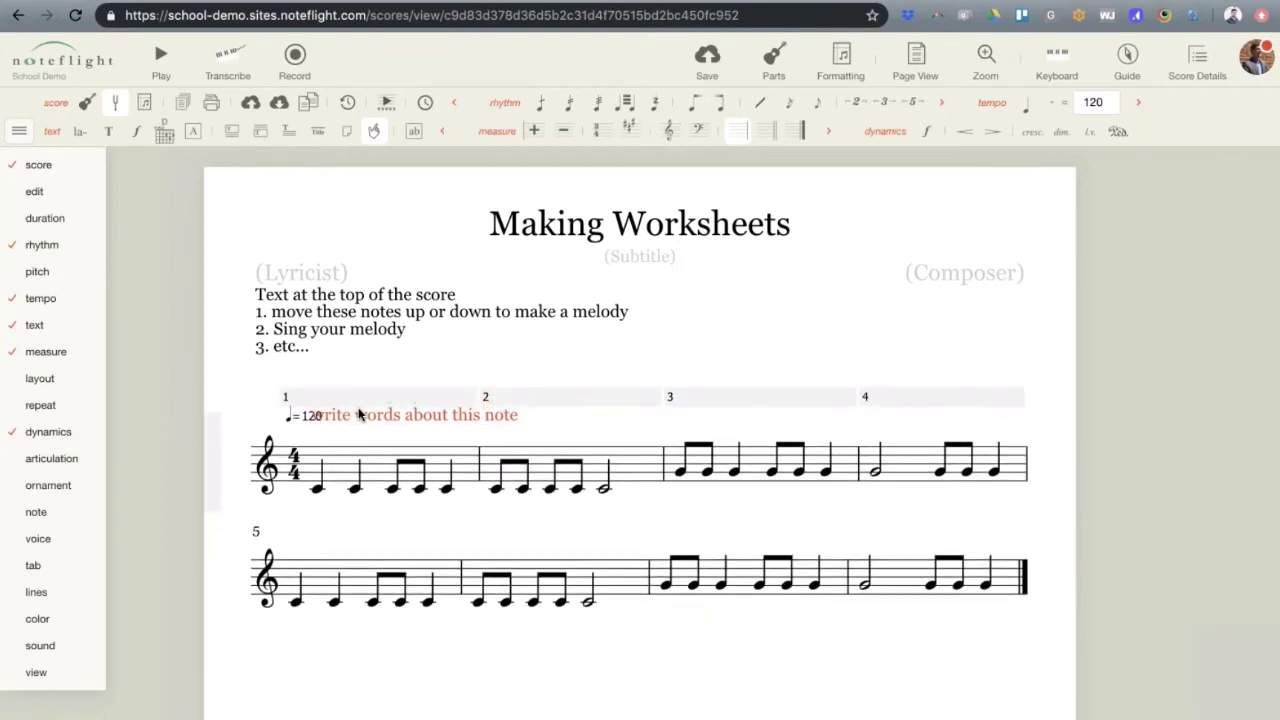
key(Right)
key(Right)
key(Right)
key(Right)
key(Right)
key(Right)
key(Right)
key(Right)
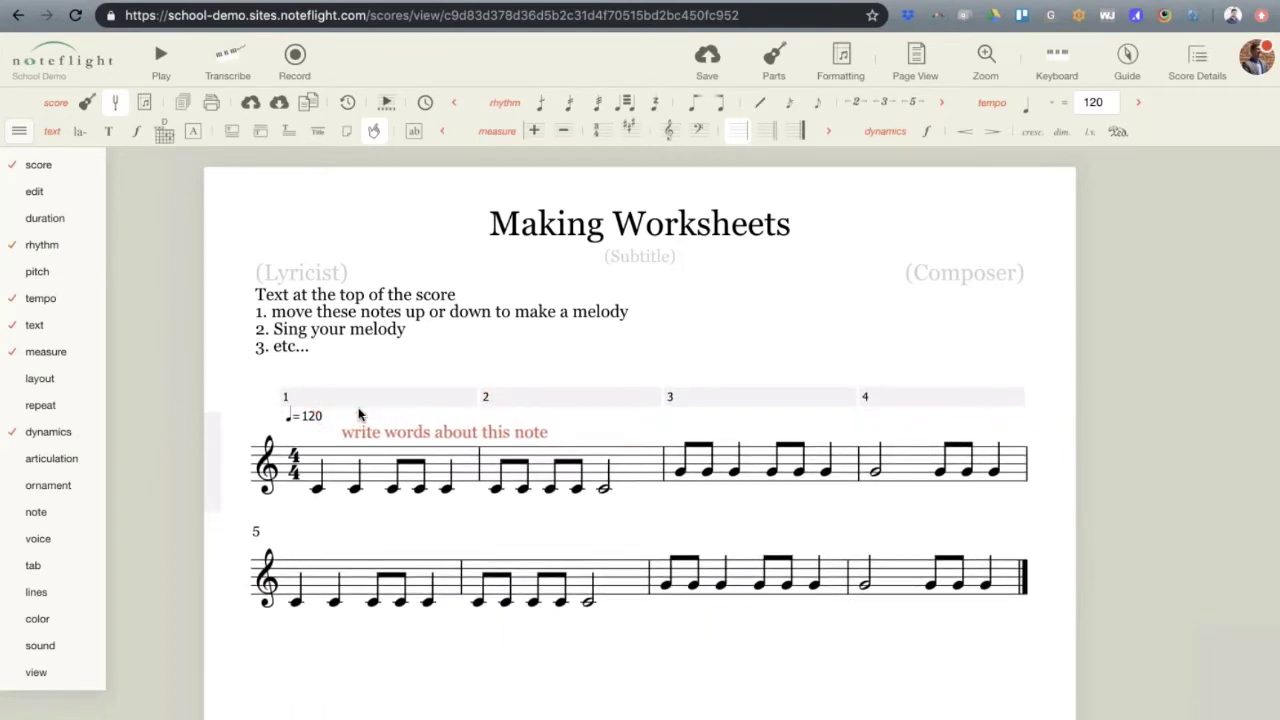
key(Up)
key(Up)
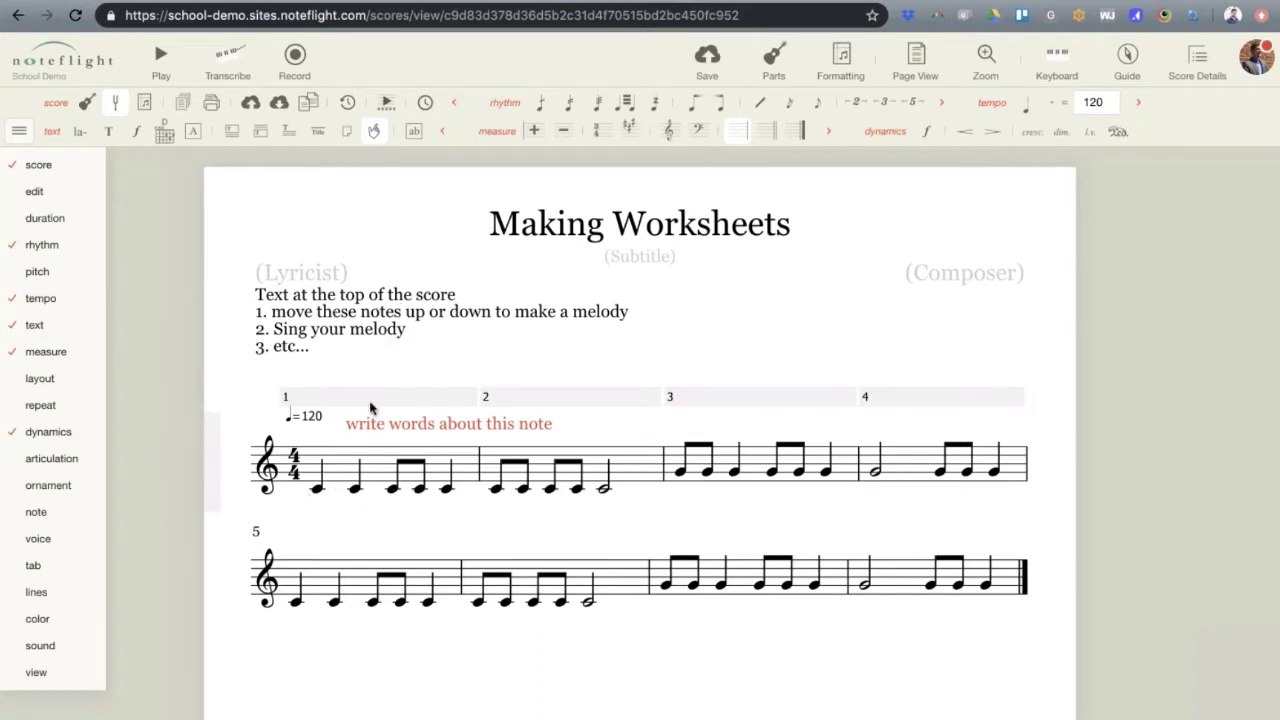
click(320, 590)
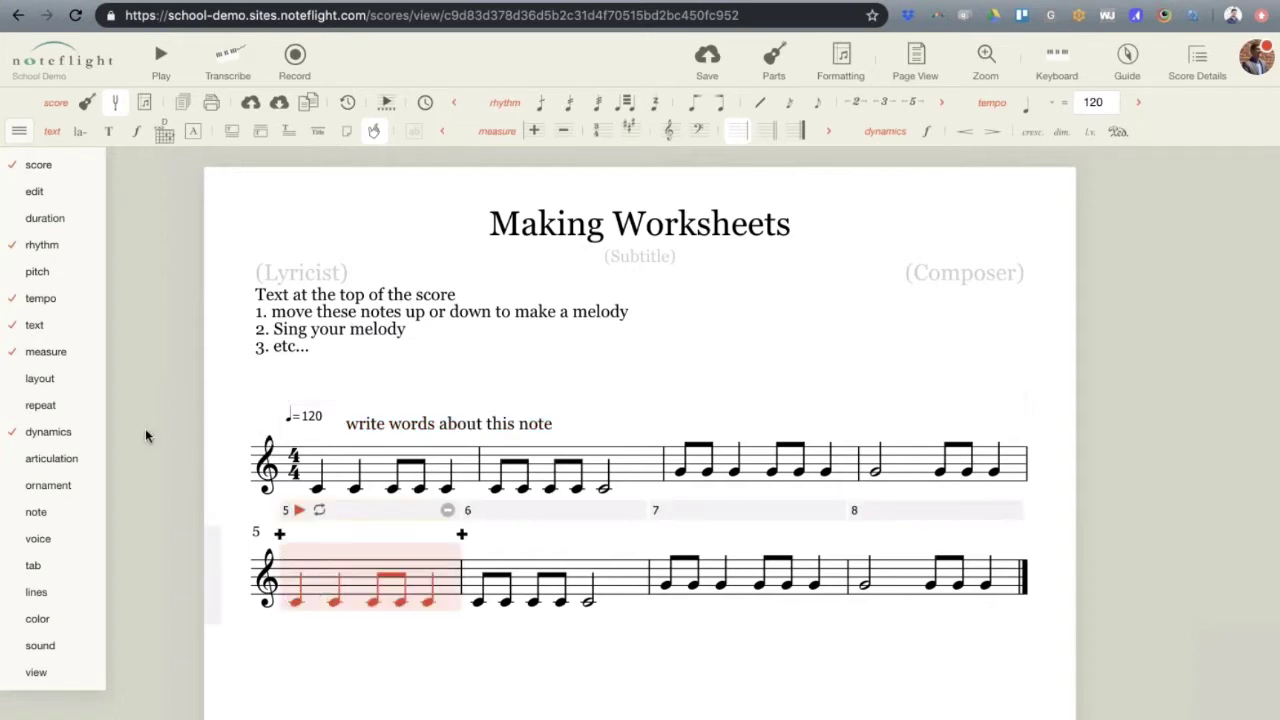
mouse_move(55, 333)
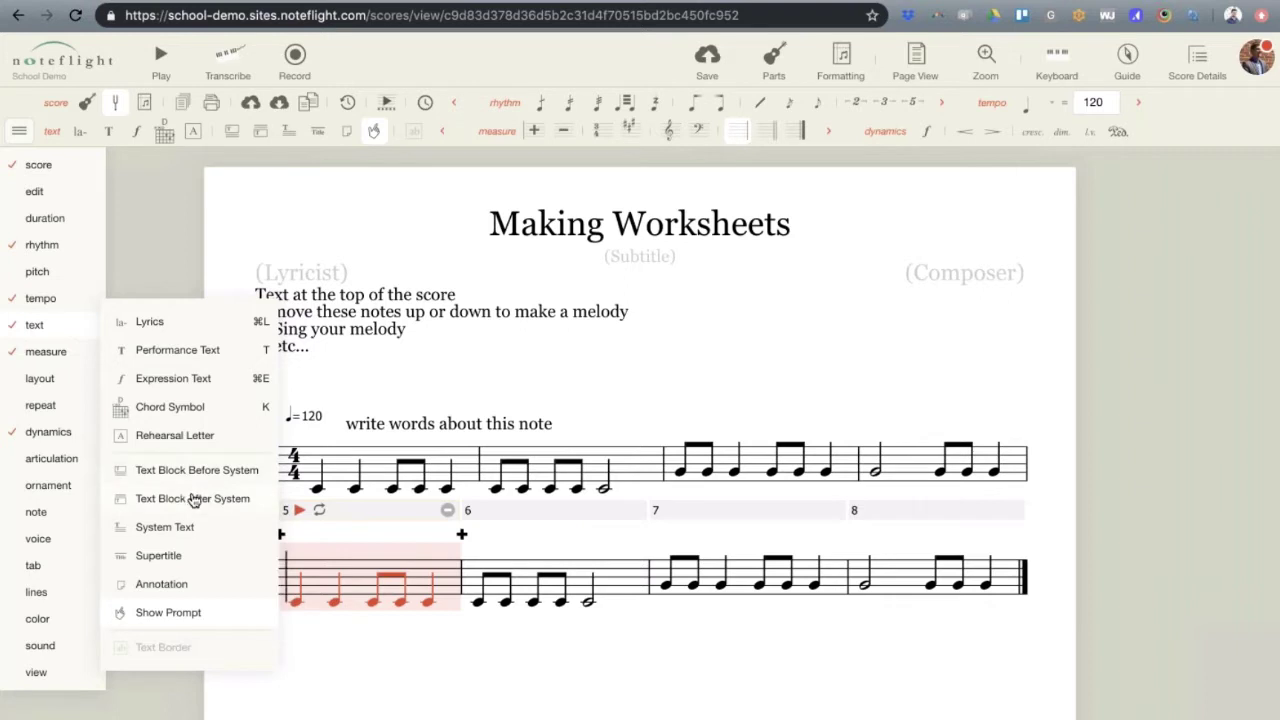
click(406, 641)
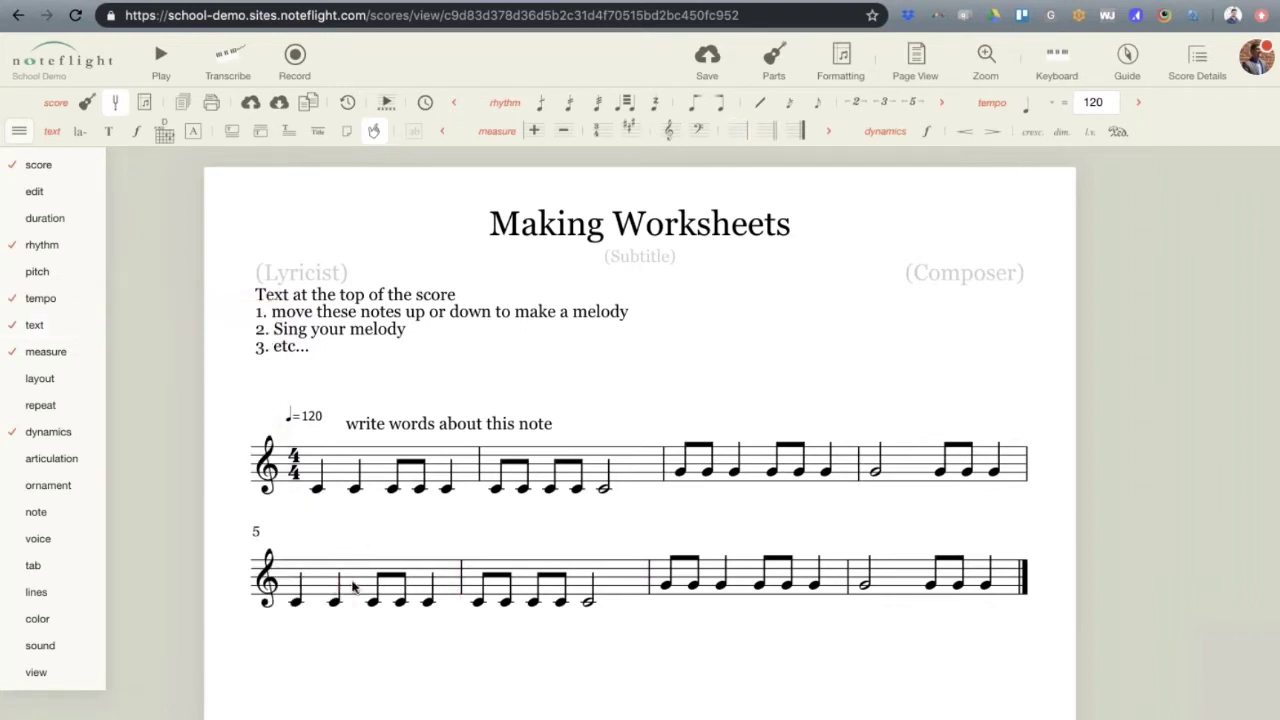
Insert a text block before the system starting at measure 5, with the line "1. Now make a different melody"
click(316, 582)
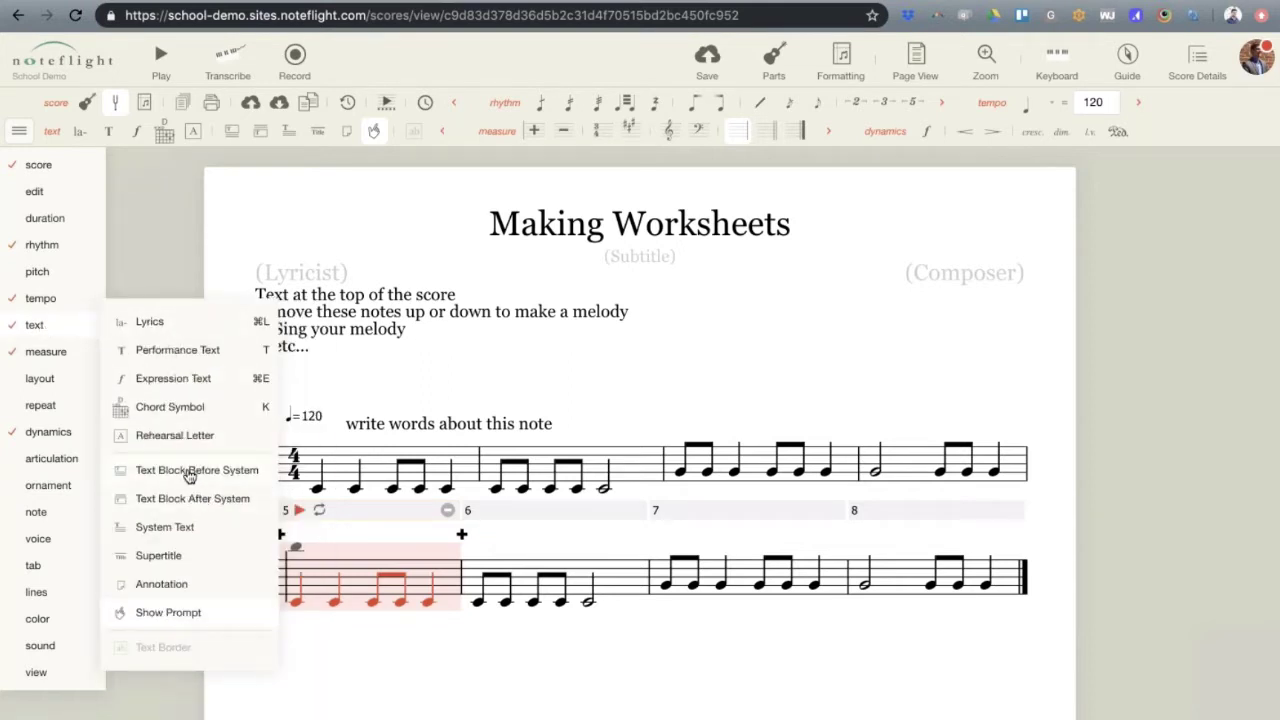
click(190, 474)
double_click(328, 574)
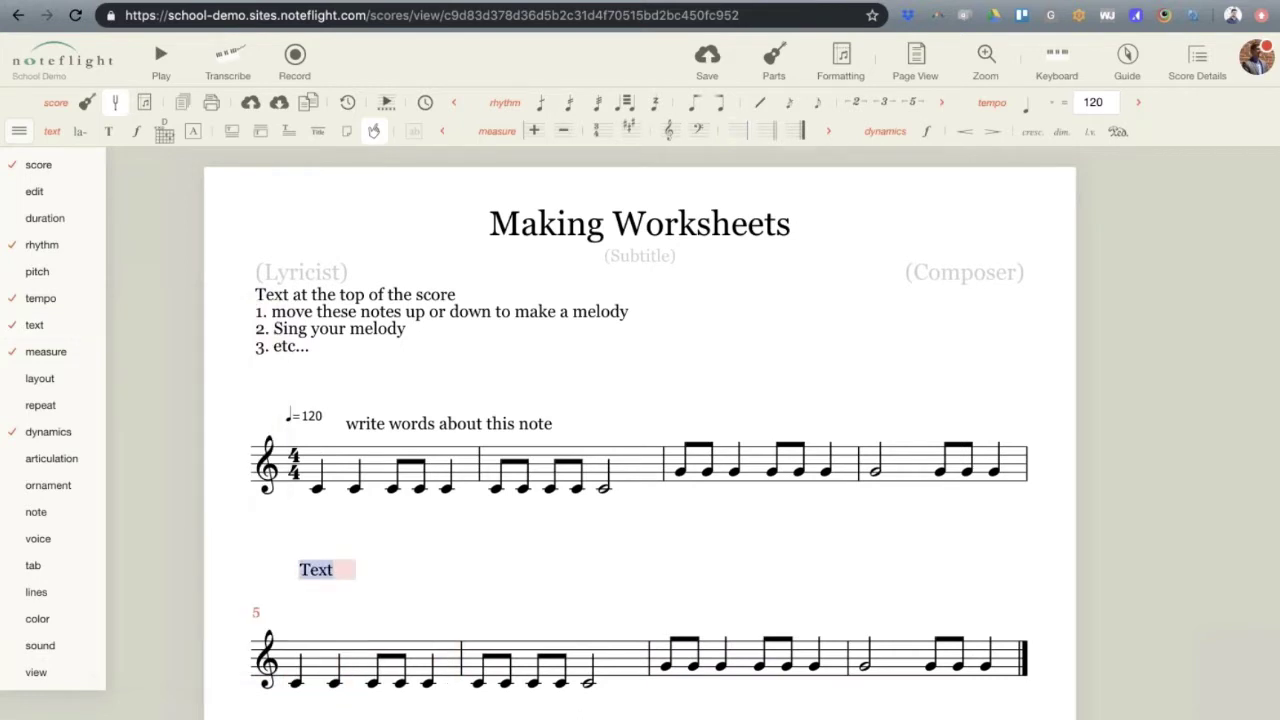
text(1. Now make)
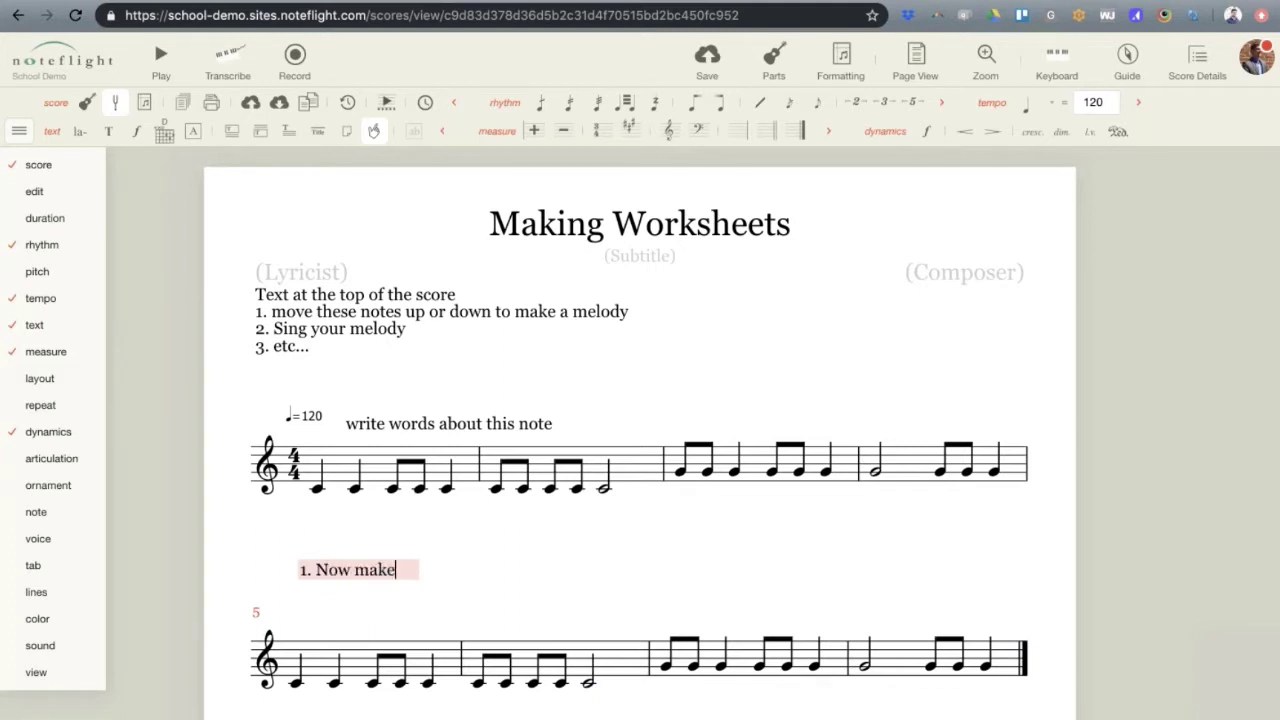
text( a different m)
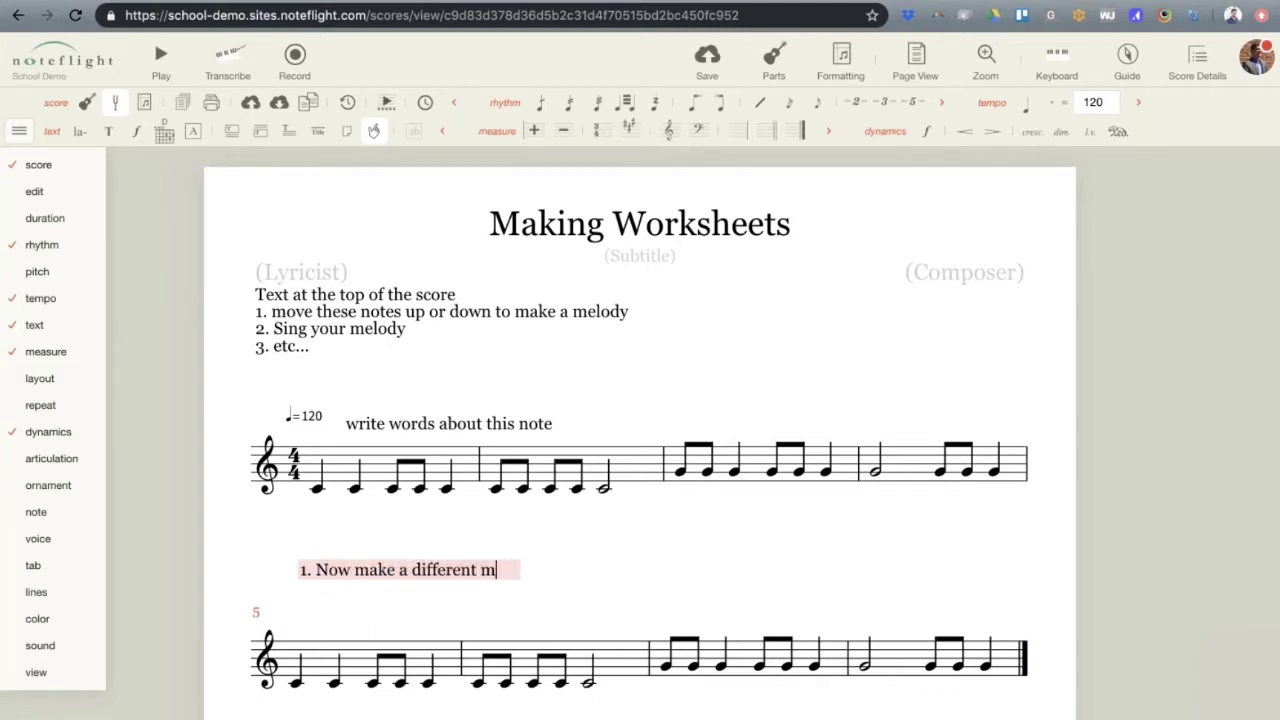
text(elody)
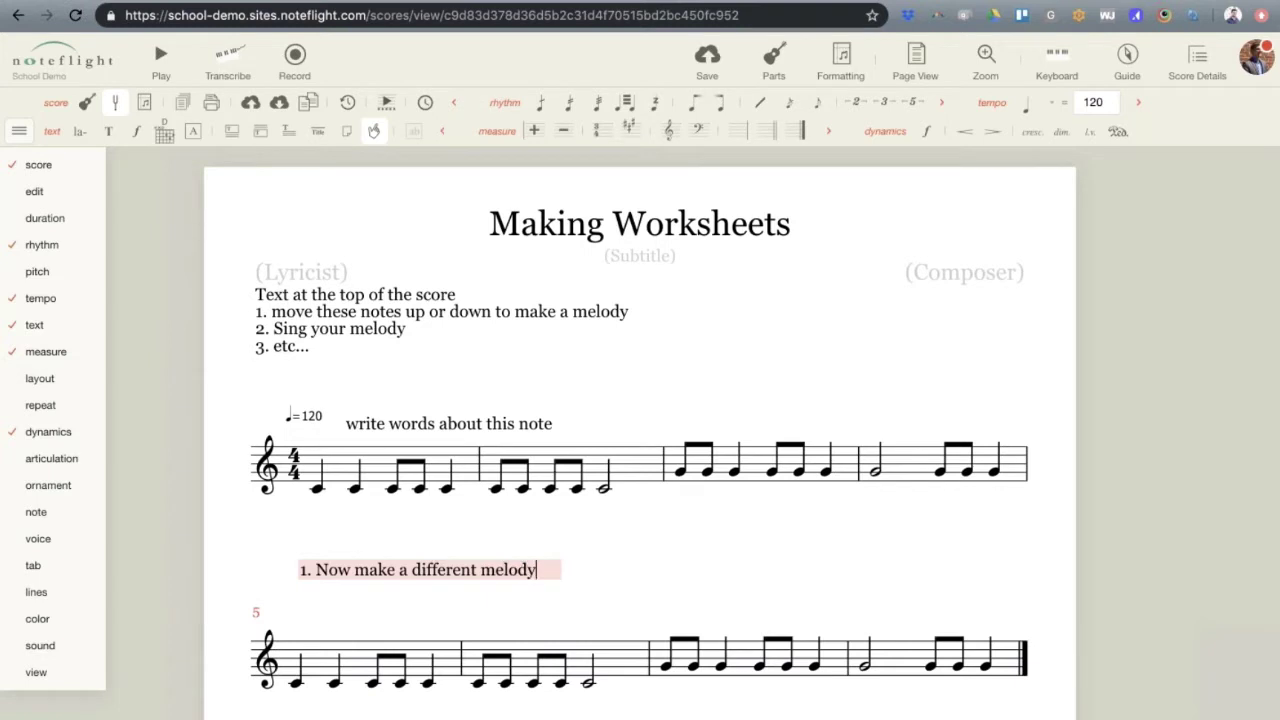
Add the lines "2. Sing it louder" and "3. etc..." to the text block and finish editing it
key(Return)
text(2. )
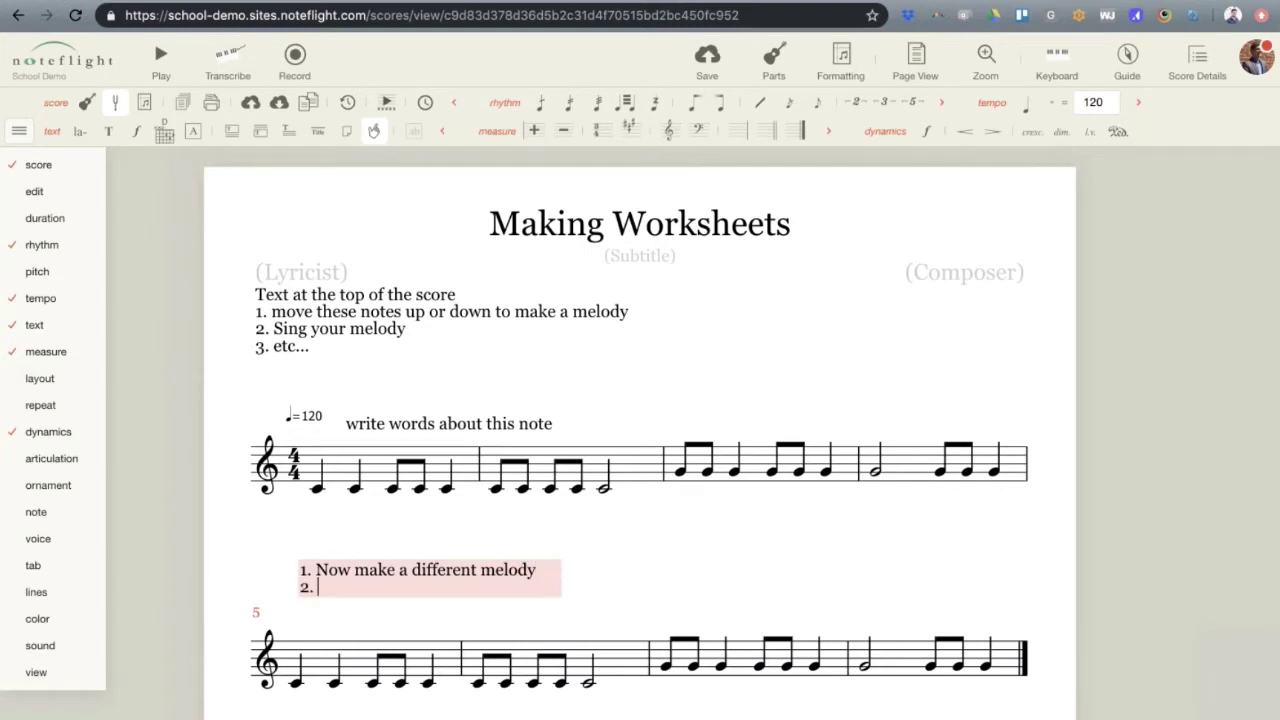
text(Sing it louder)
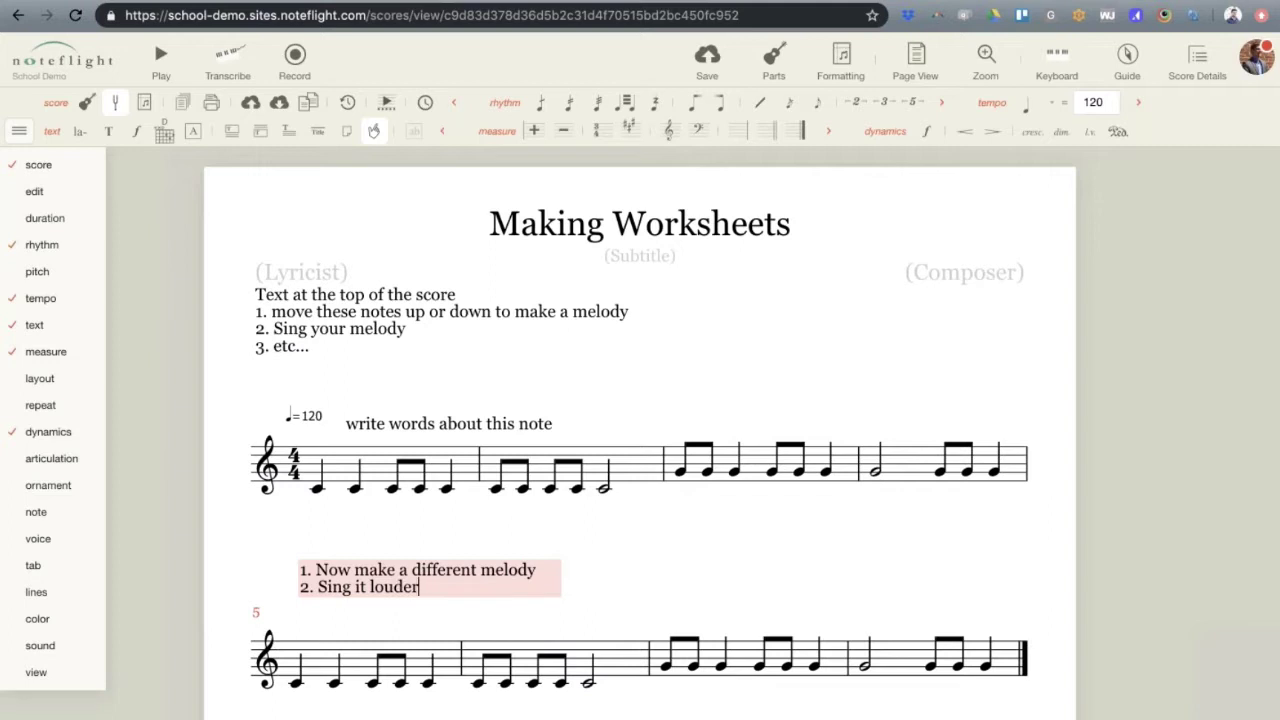
key(Return)
text(3. etc.)
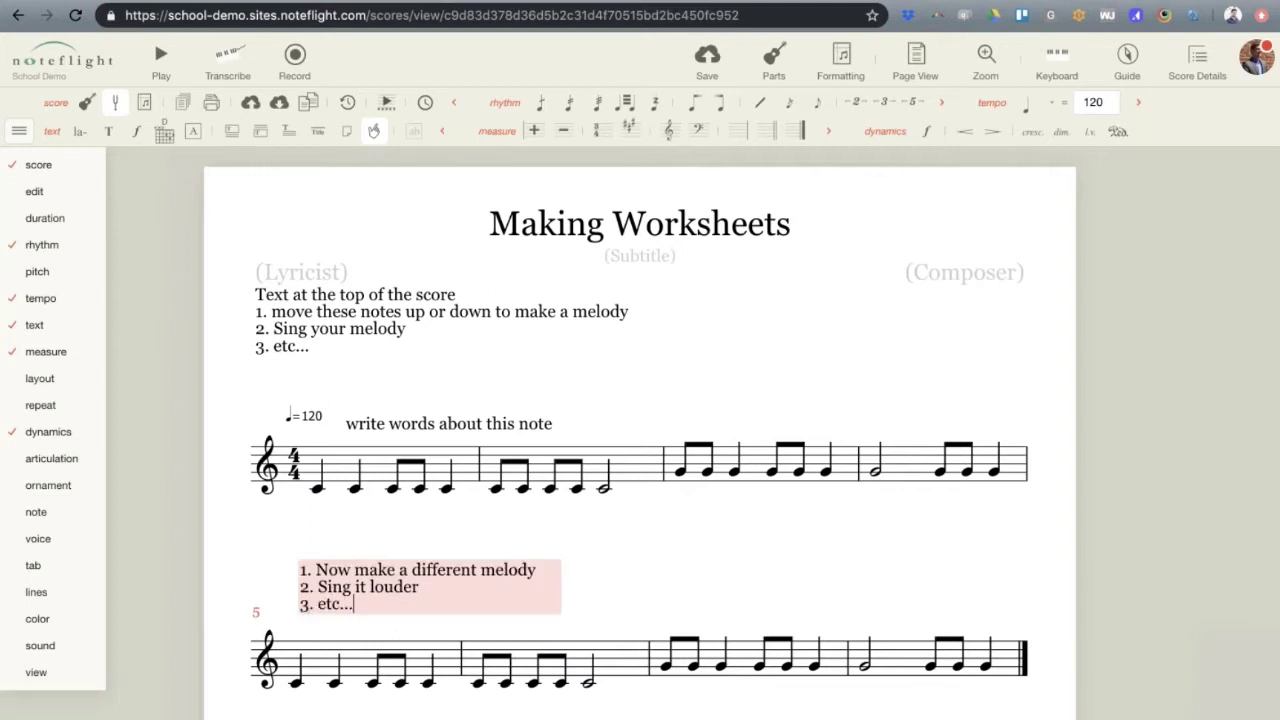
text(..)
click(646, 563)
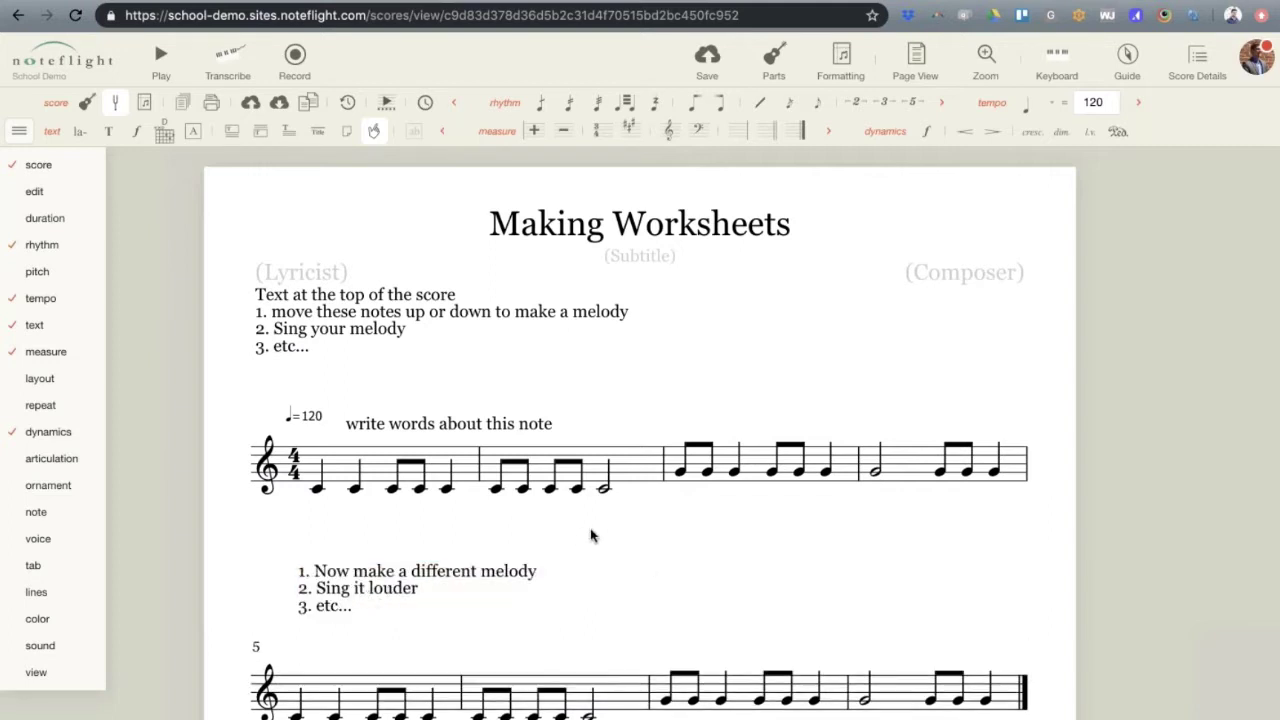
Give measure 4 a final barline to close the first system
scroll(590, 535, down, 2)
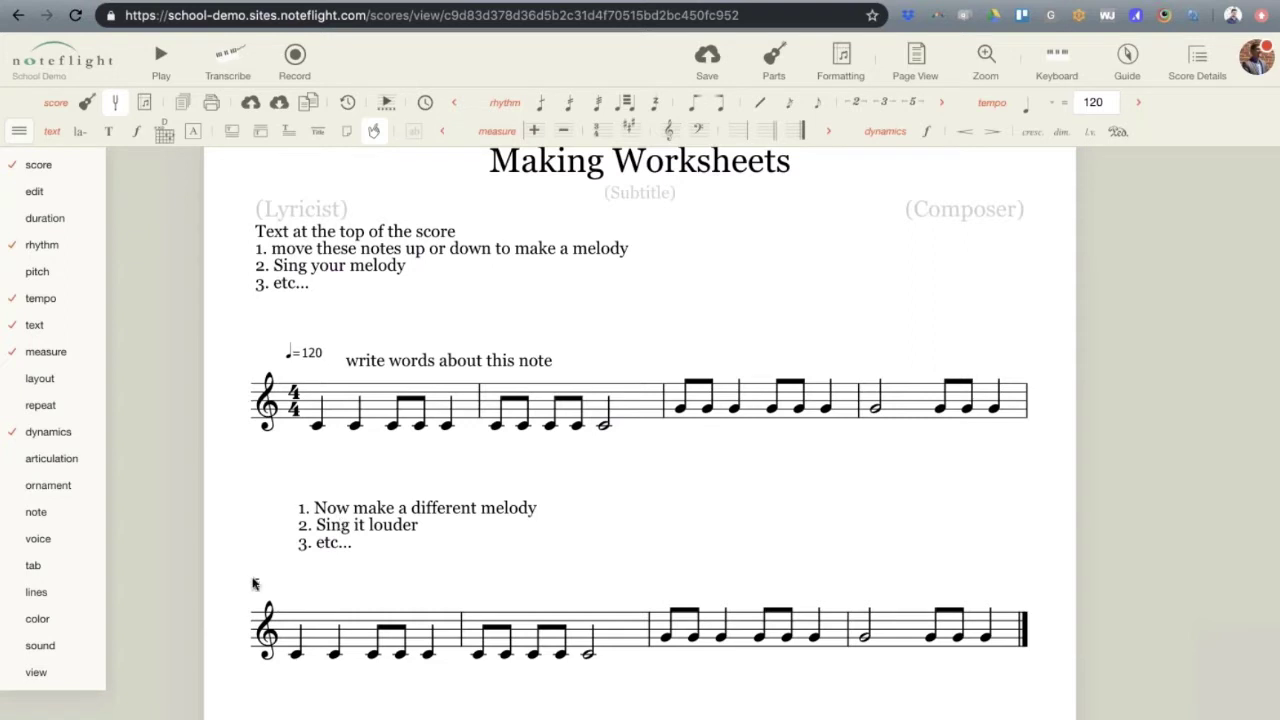
scroll(638, 548, down, 1)
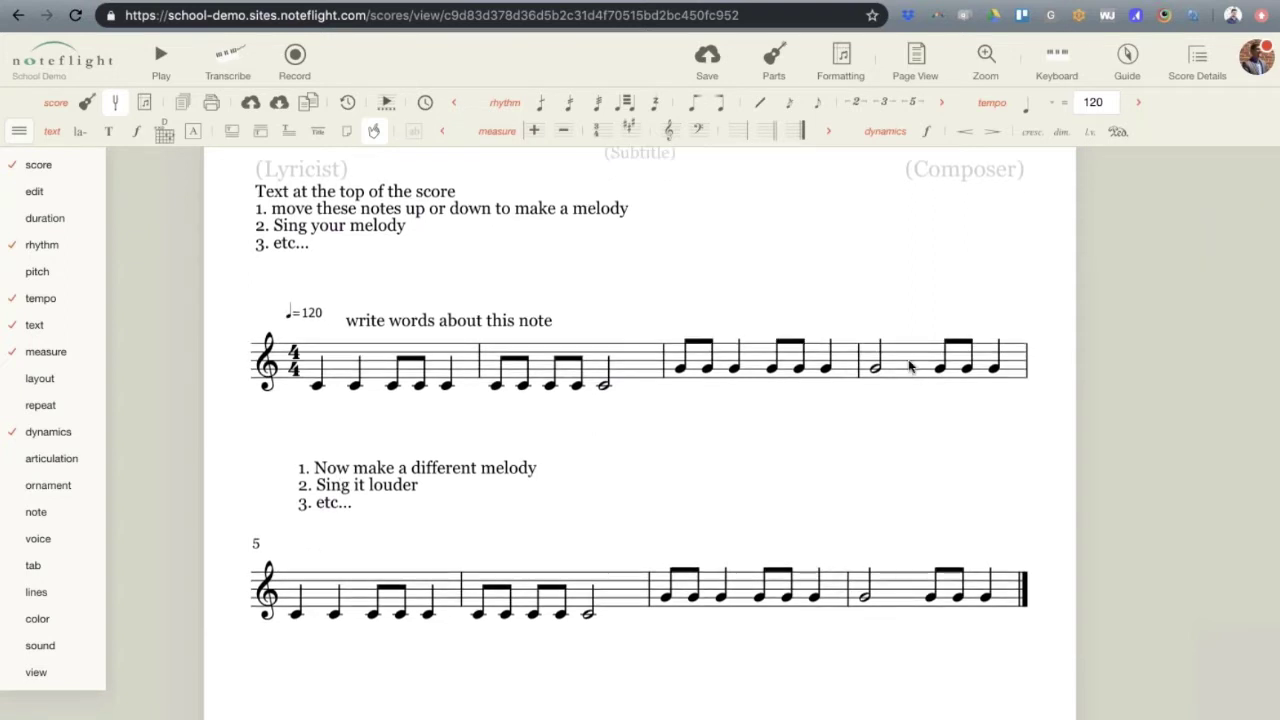
click(912, 368)
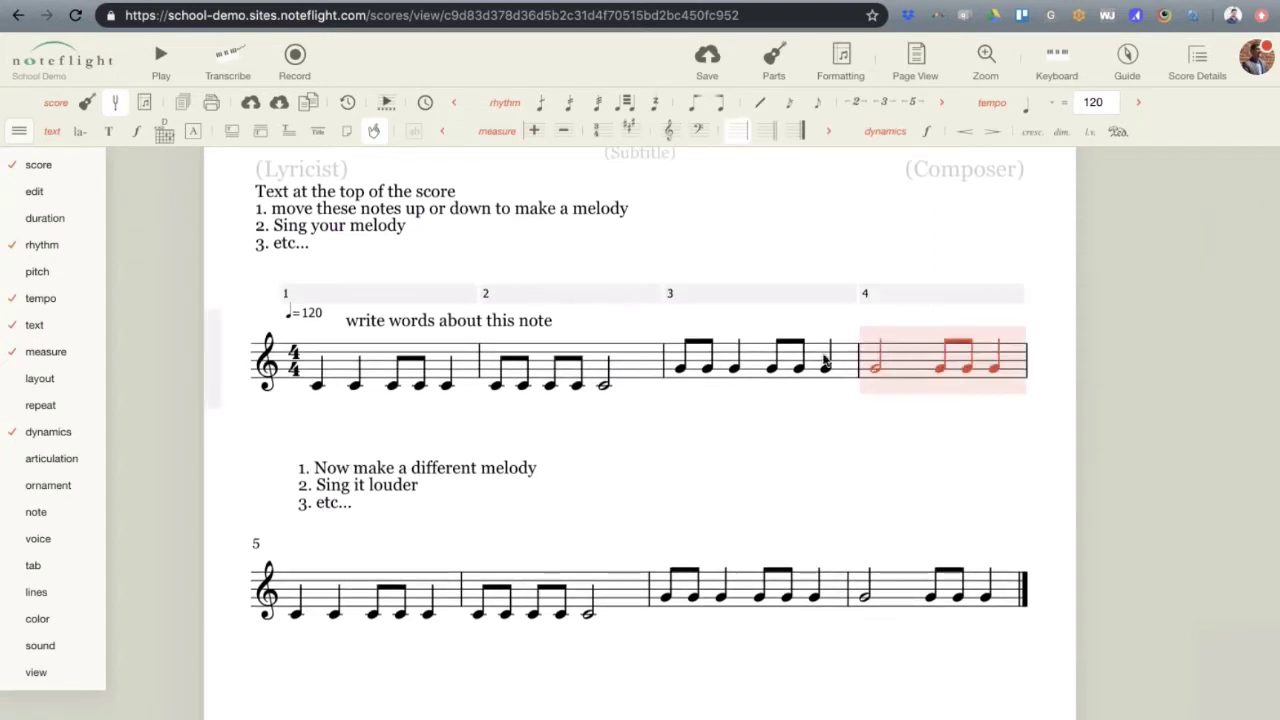
click(899, 457)
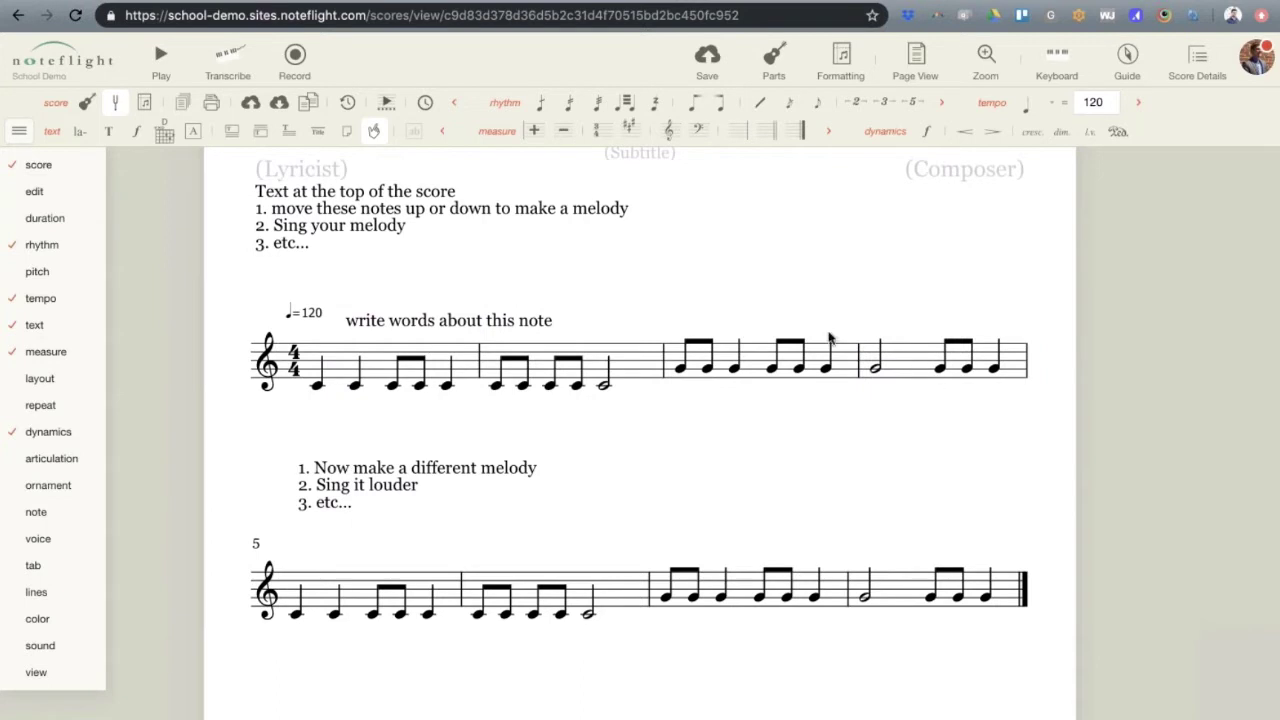
click(900, 362)
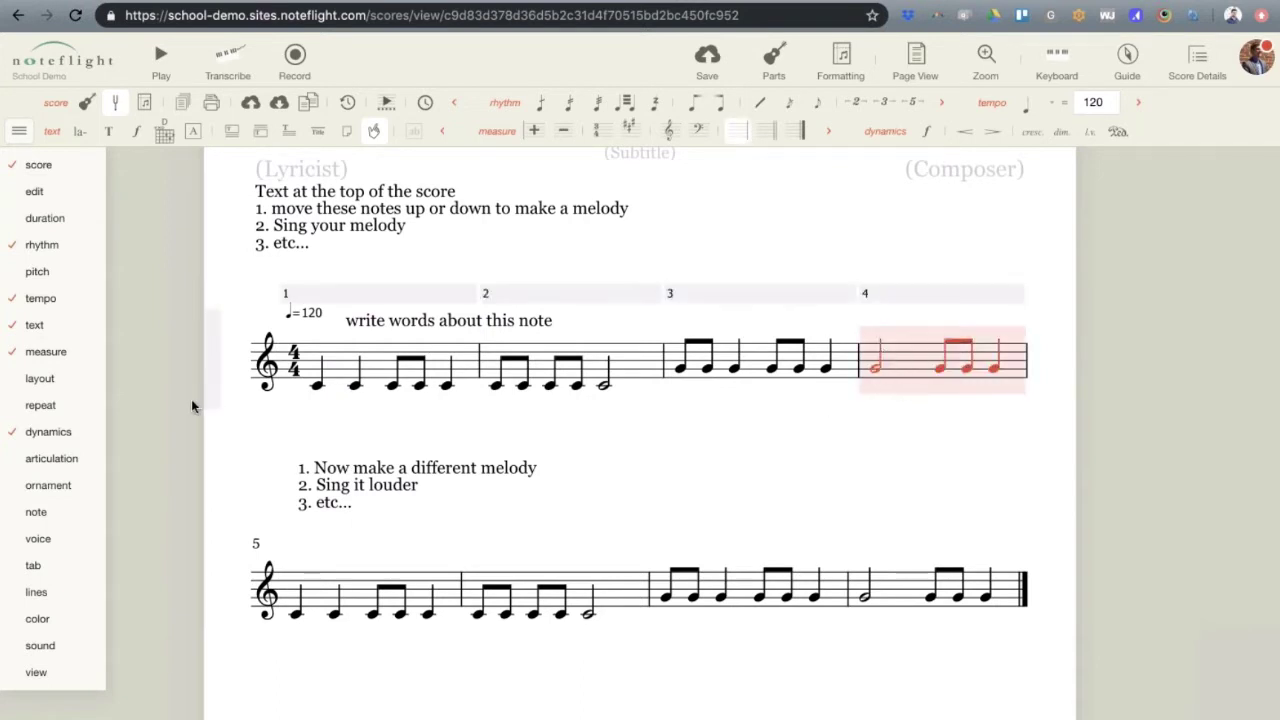
mouse_move(60, 358)
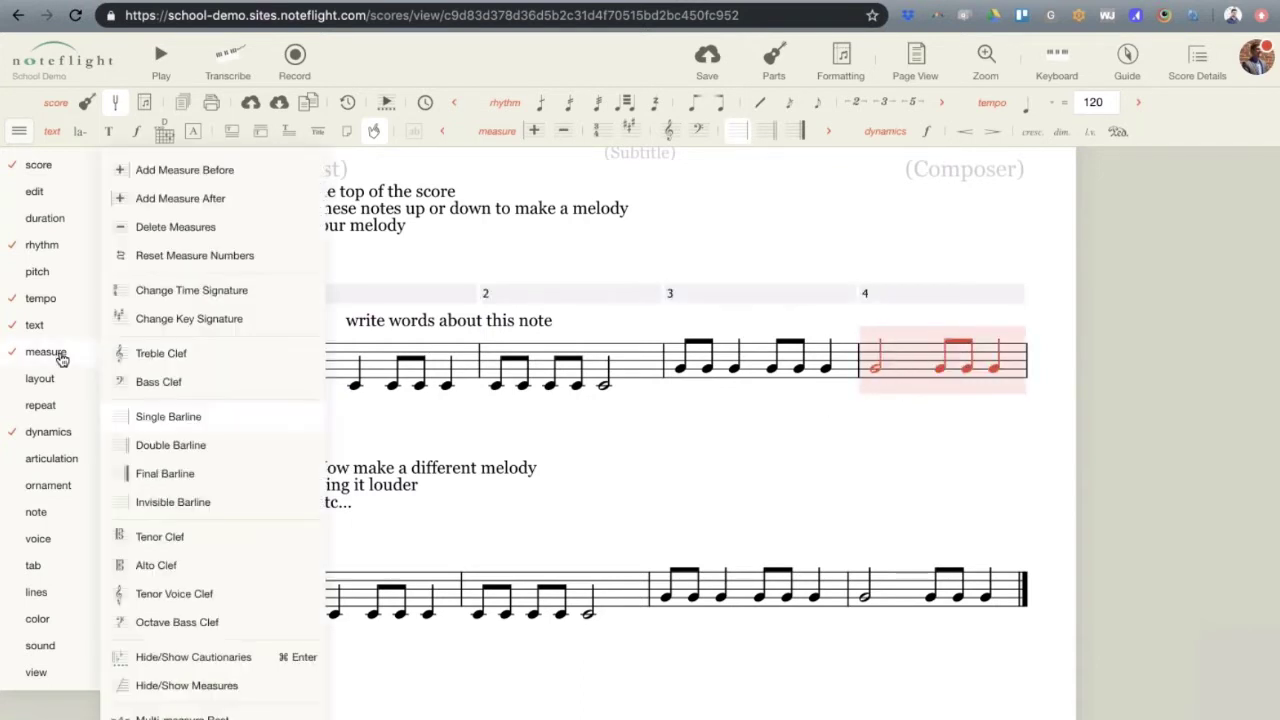
click(186, 473)
click(750, 451)
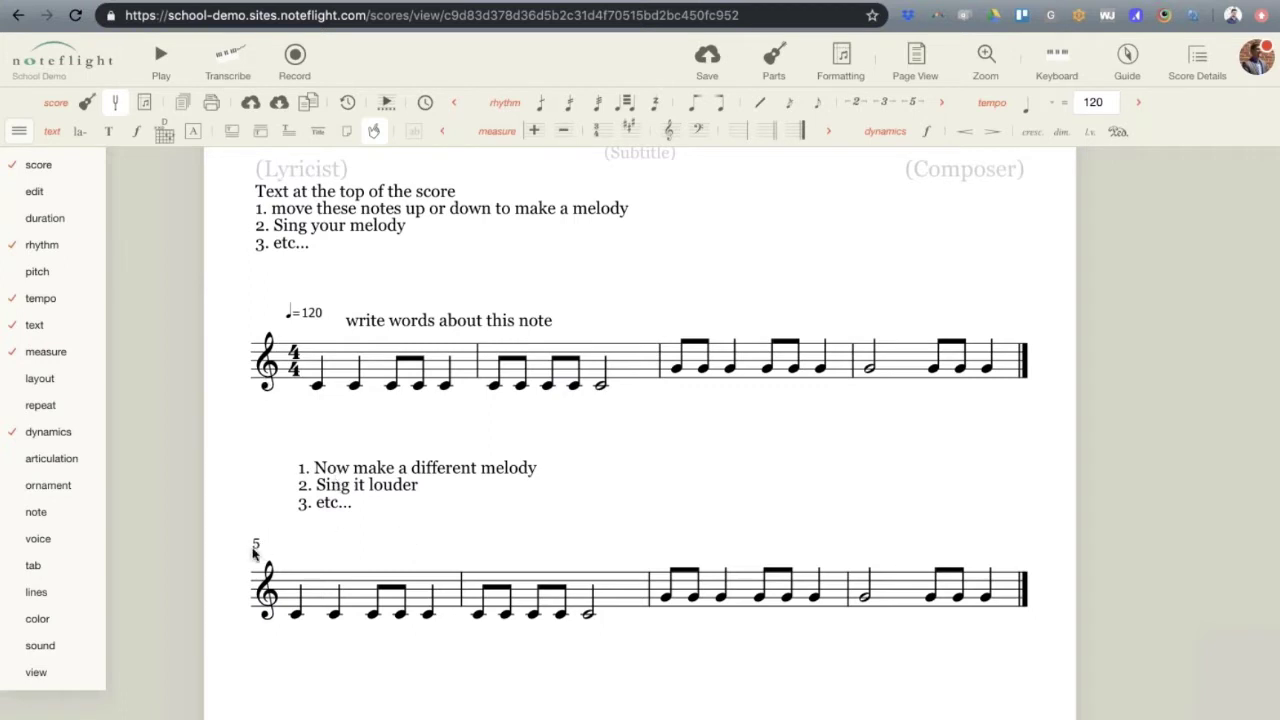
Renumber measure 5 as measure 1 at the start of the second system
mouse_move(253, 549)
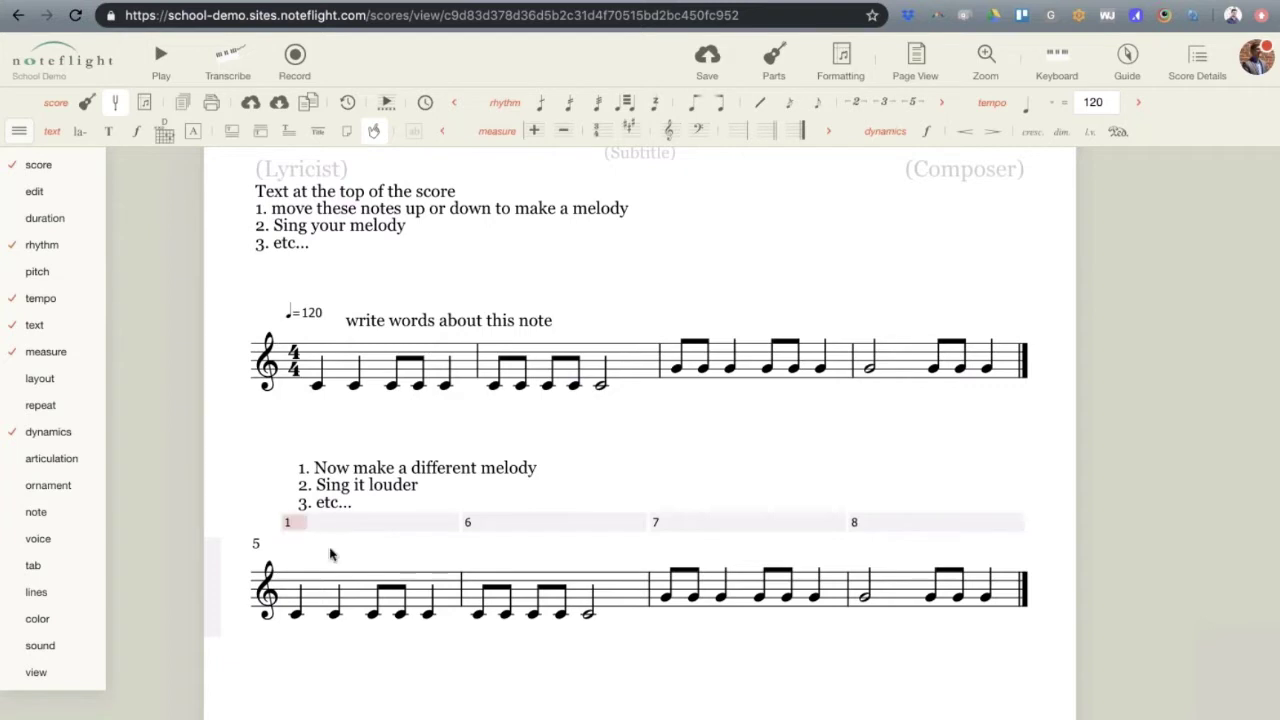
click(330, 555)
click(714, 471)
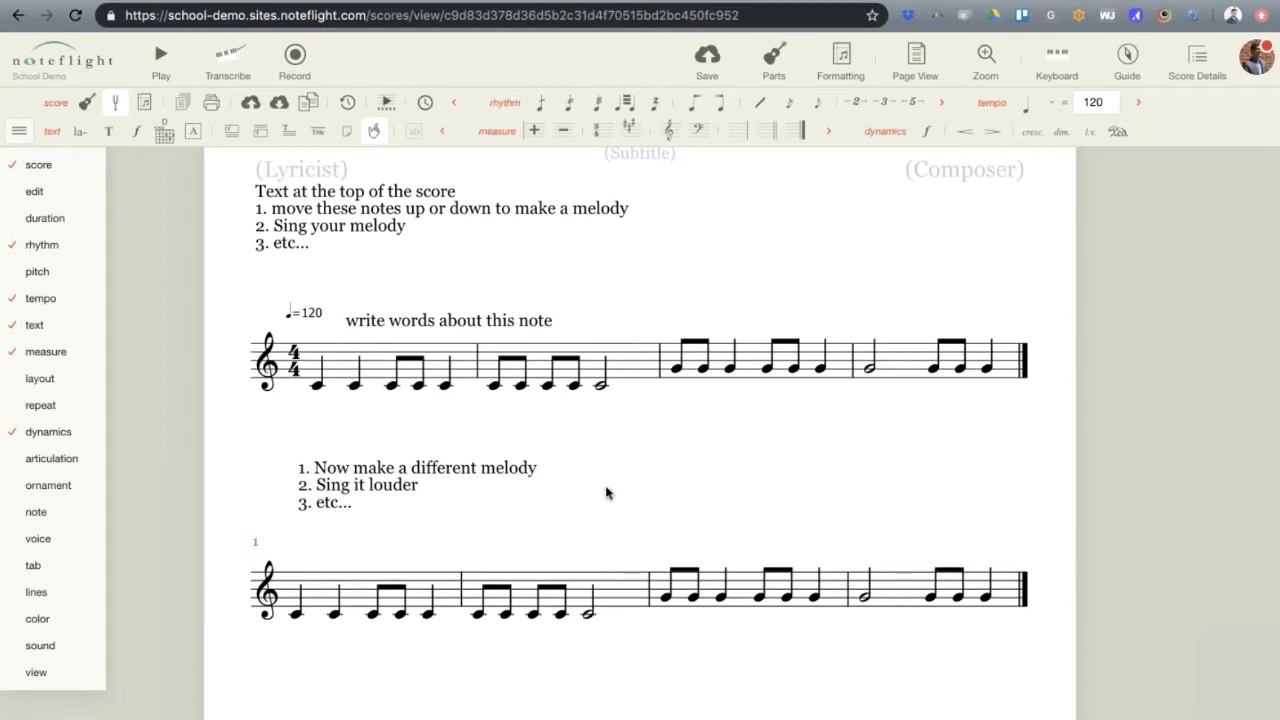
scroll(606, 492, down, 1)
scroll(606, 492, down, 2)
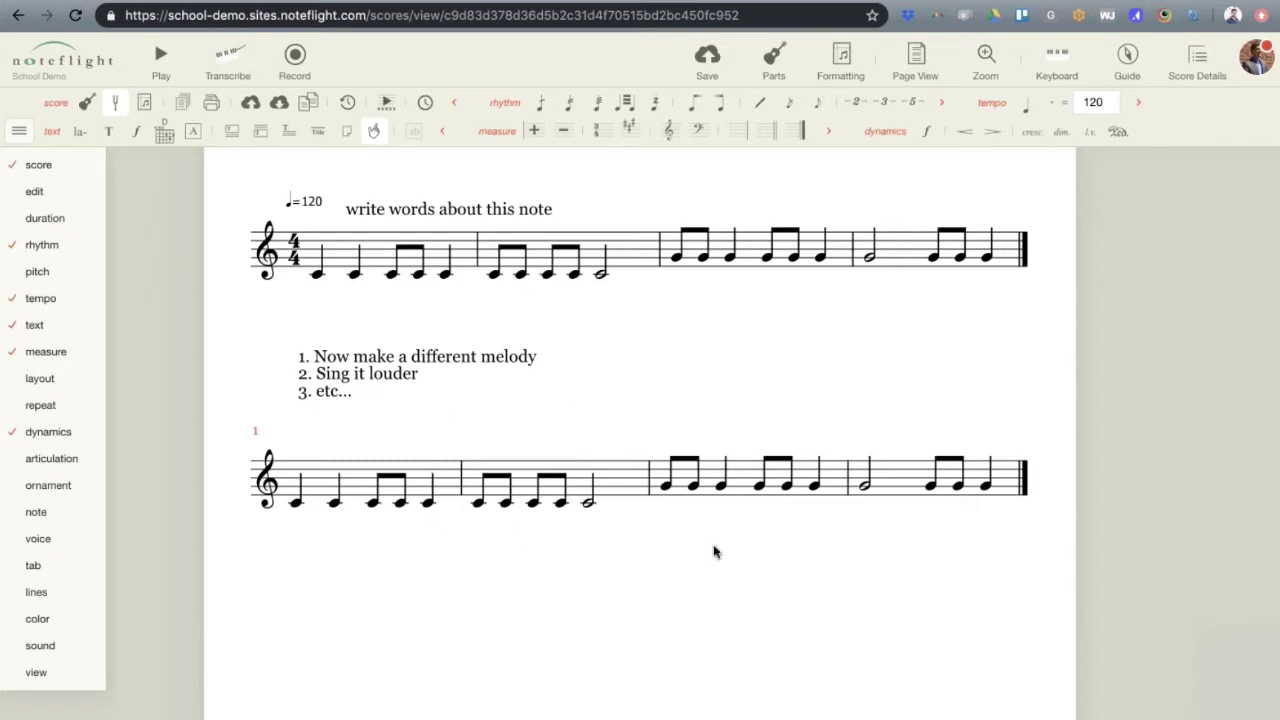
scroll(714, 551, up, 1)
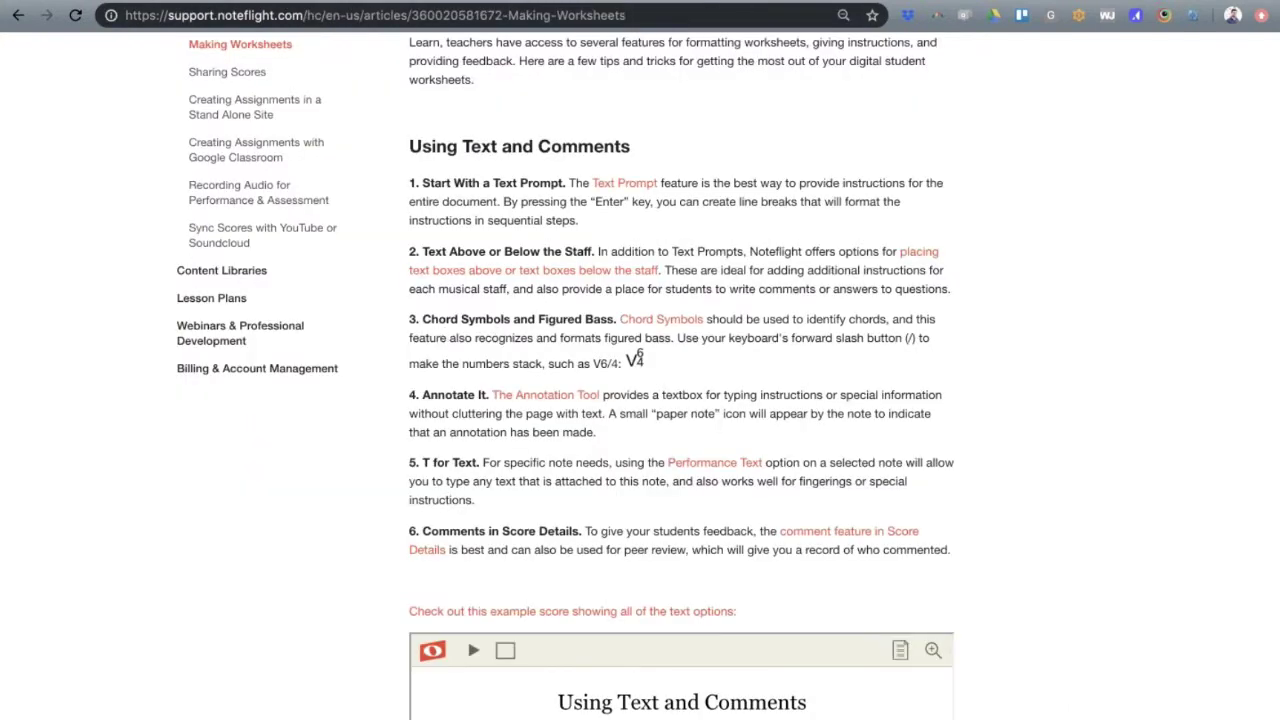
scroll(489, 410, up, 1)
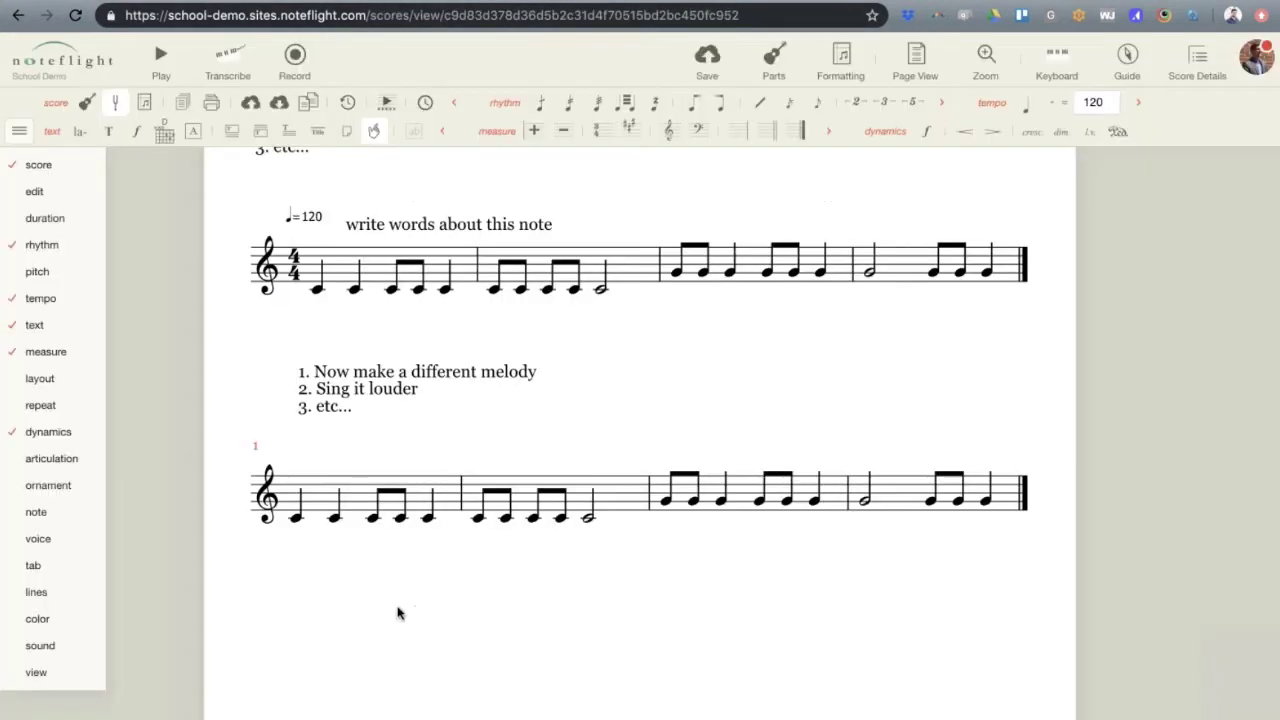
Add the chord symbol C7 to the first note of the second system
click(296, 518)
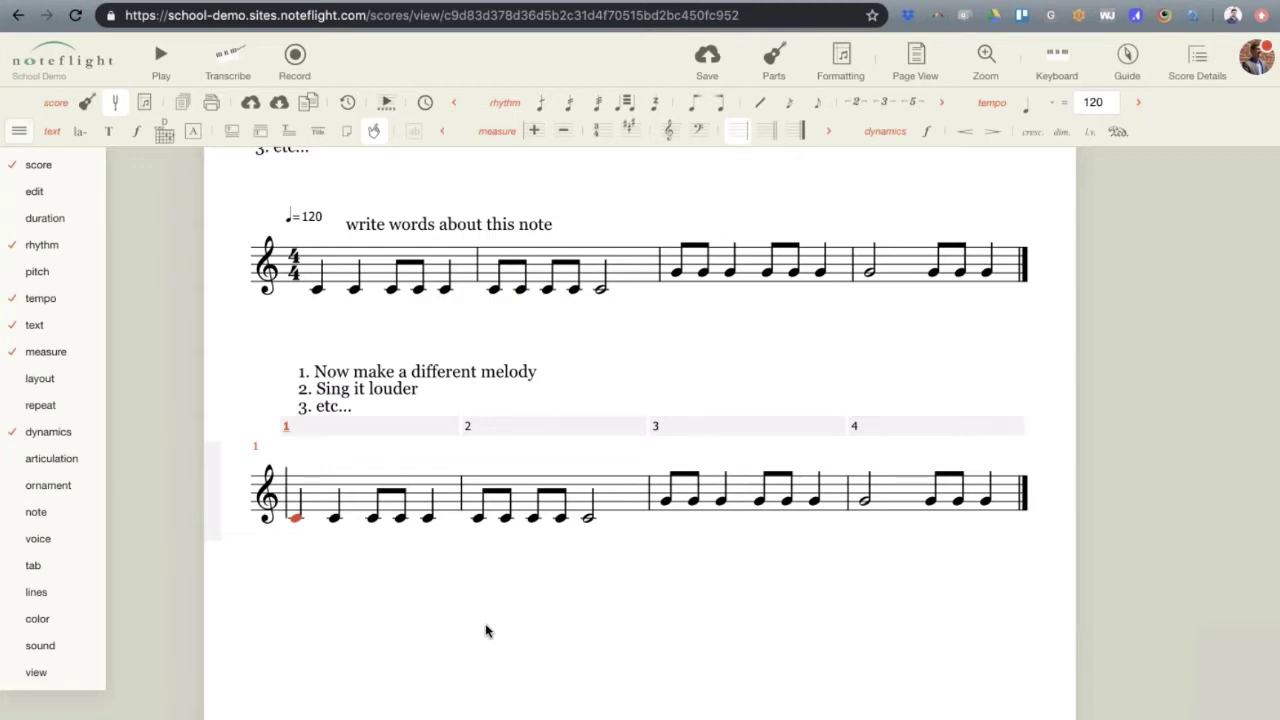
mouse_move(46, 351)
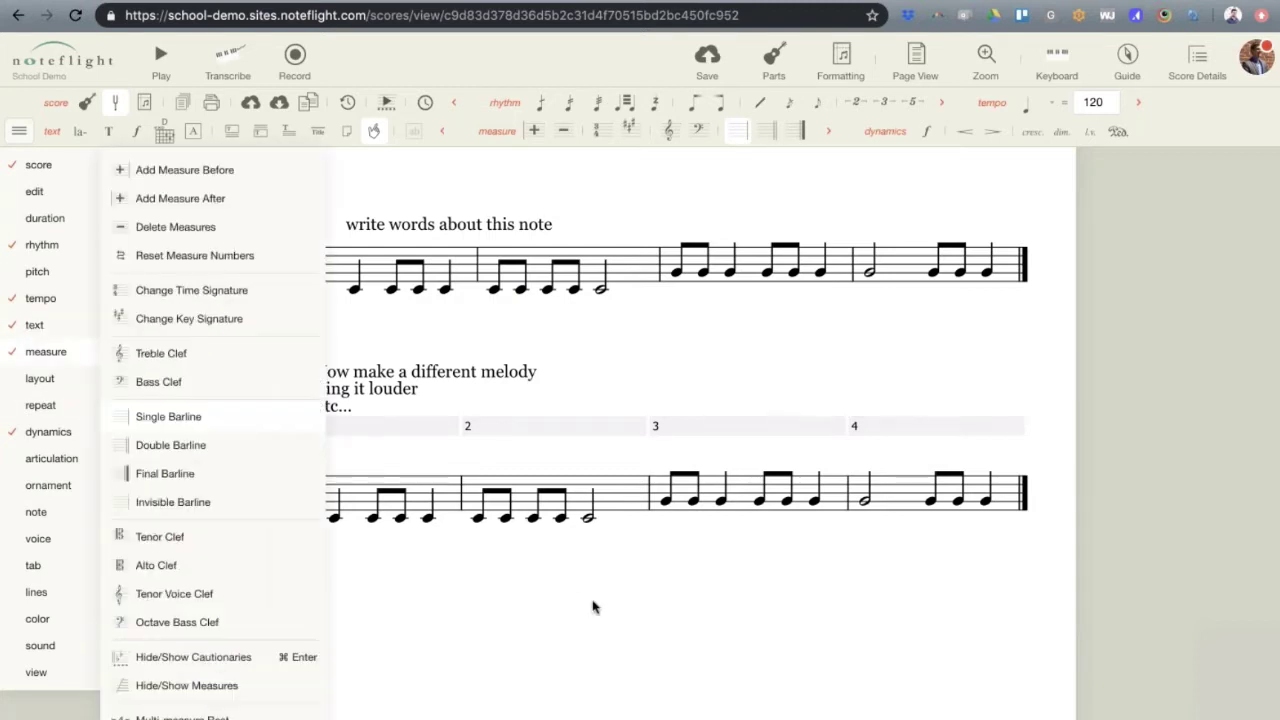
click(296, 516)
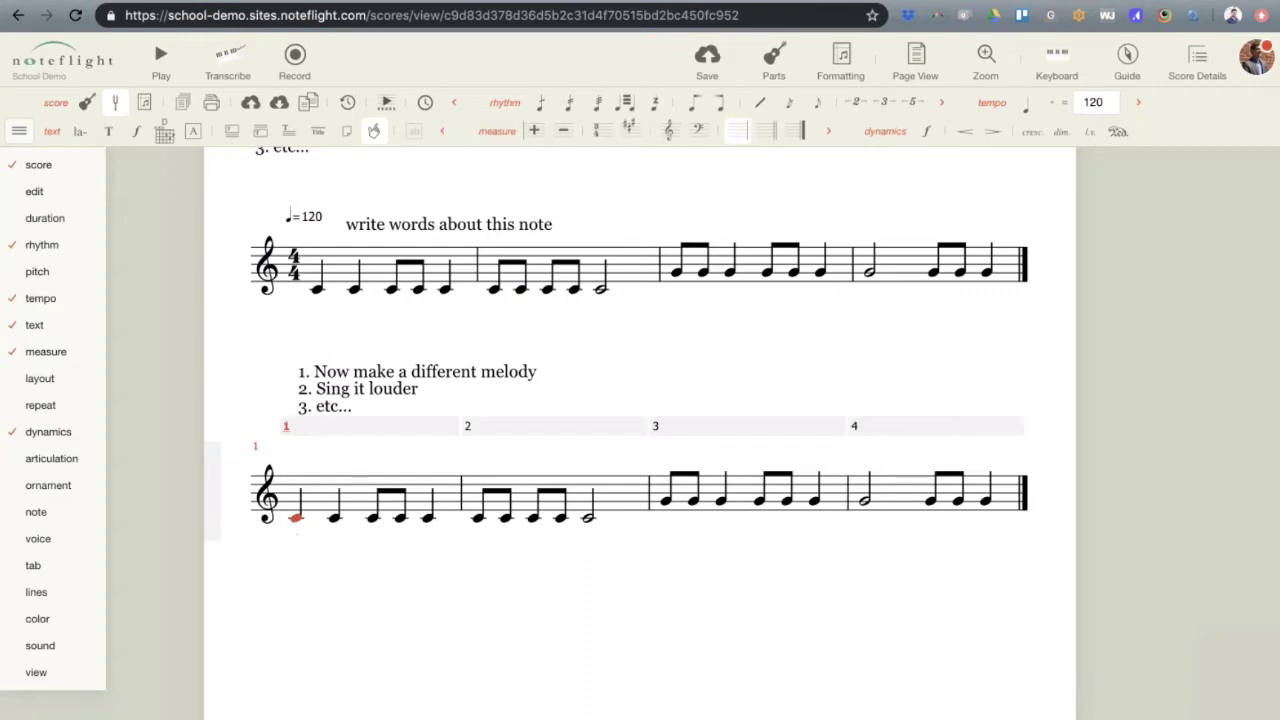
mouse_move(40, 325)
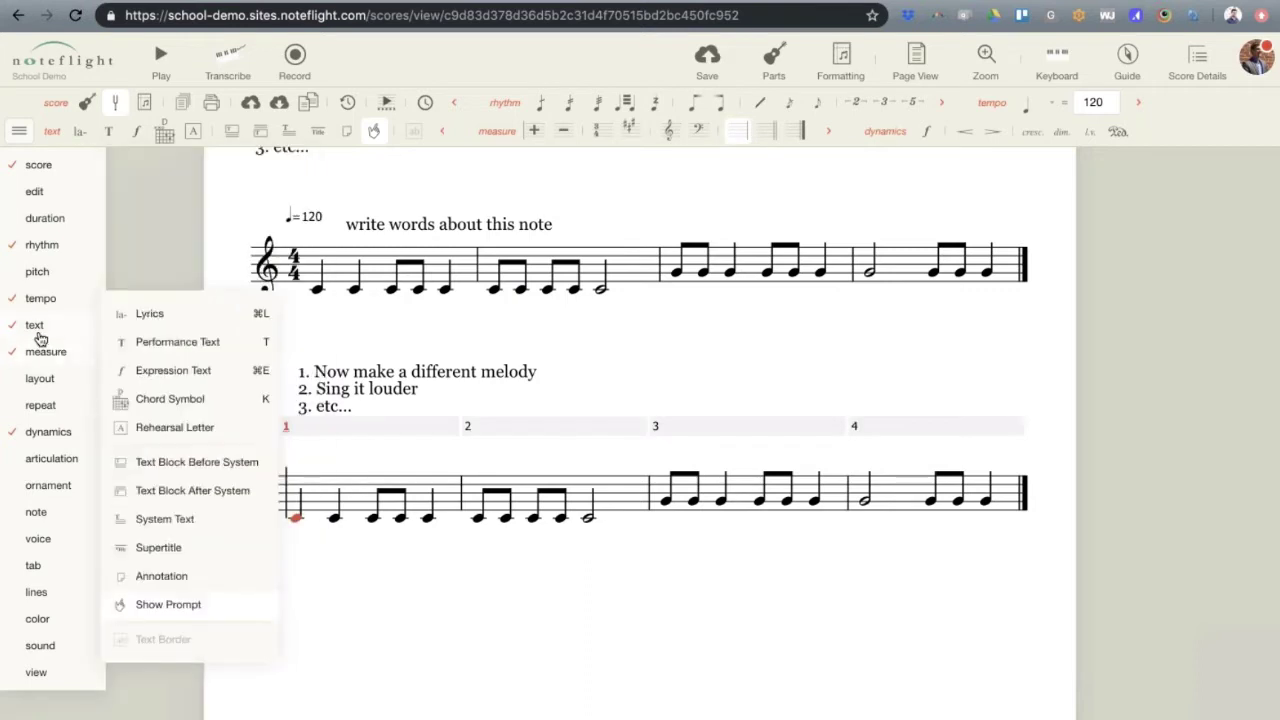
click(195, 408)
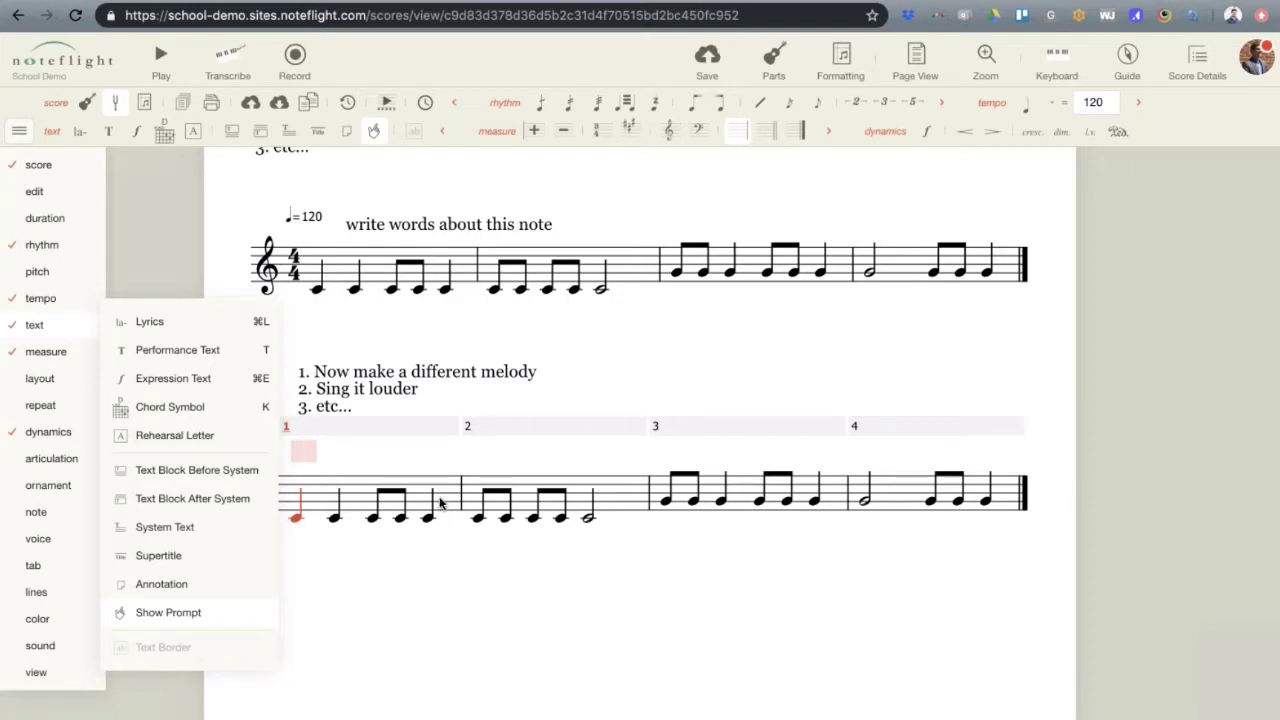
text(C7)
key(Return)
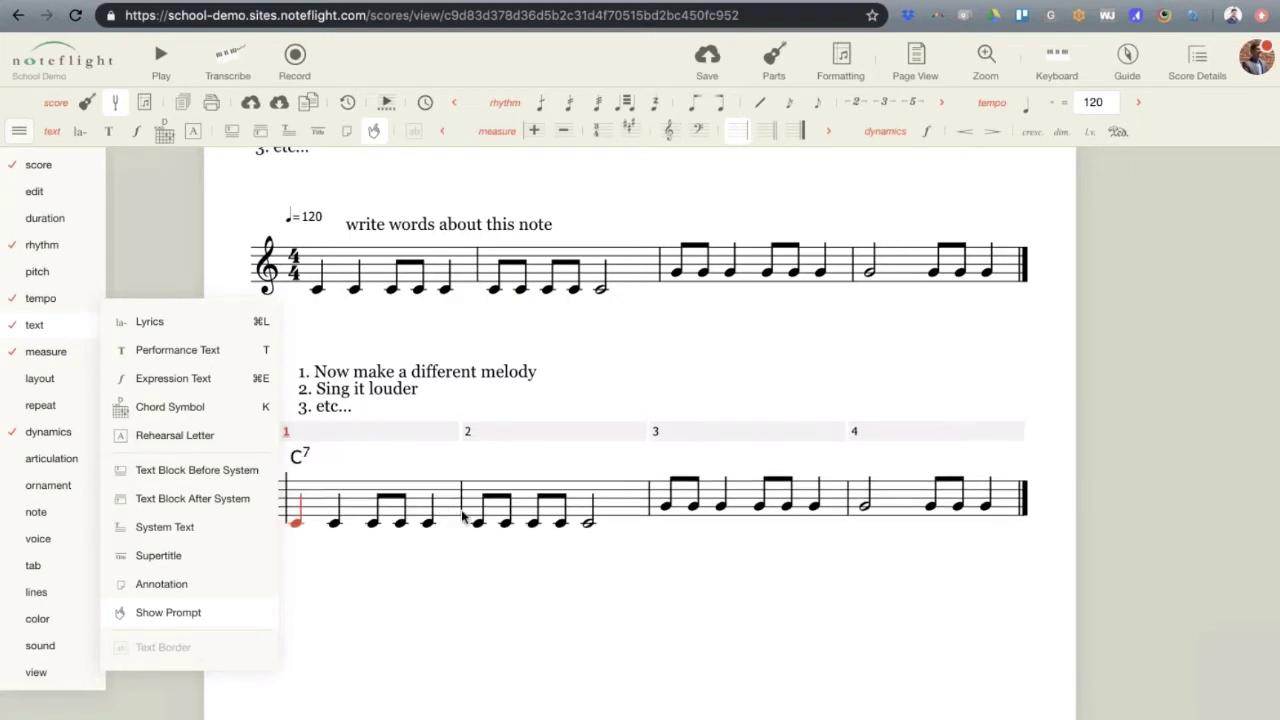
click(276, 455)
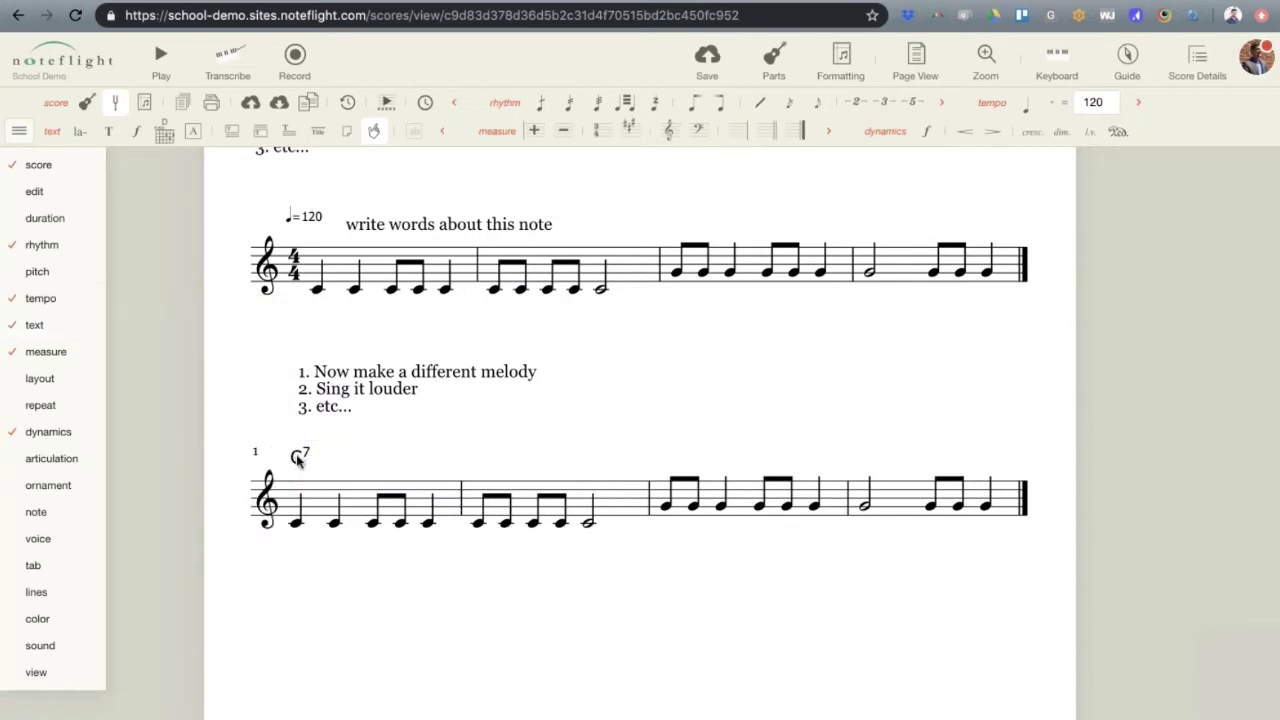
Change the C7 chord symbol on the second system's first note to the Roman numeral I6
click(297, 459)
key(Return)
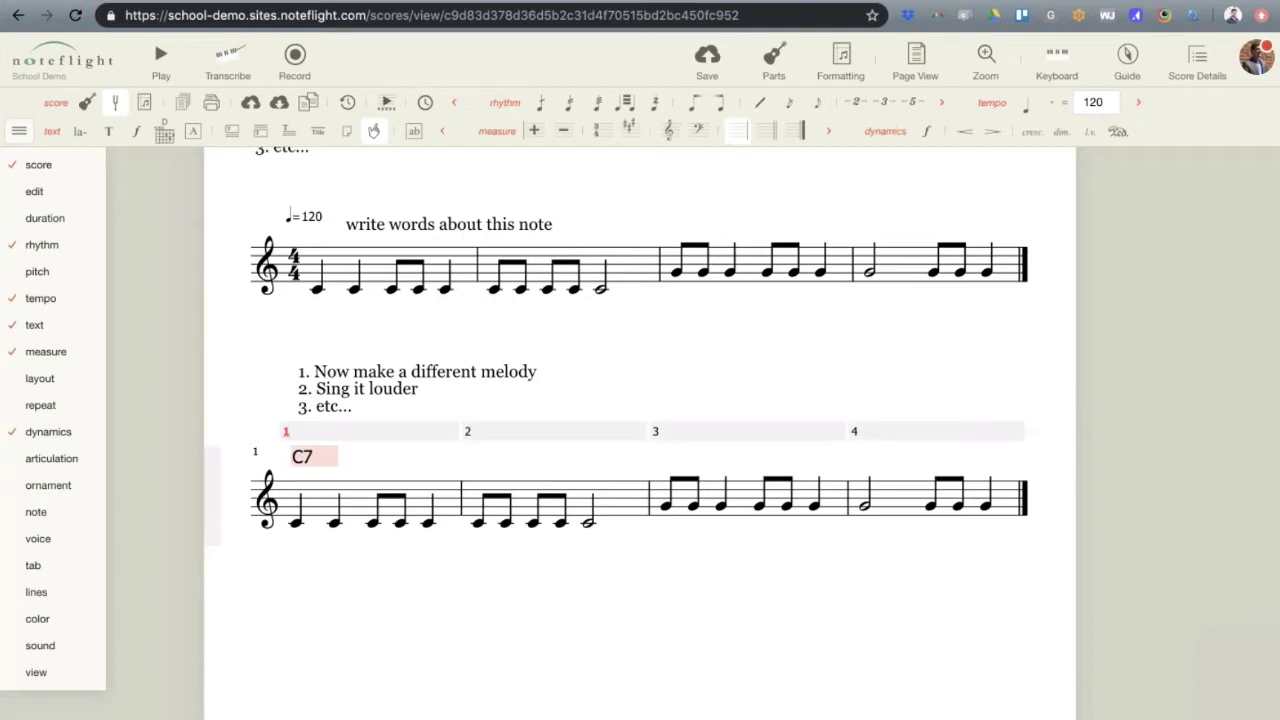
key(BackSpace)
key(BackSpace)
text(I6)
key(Return)
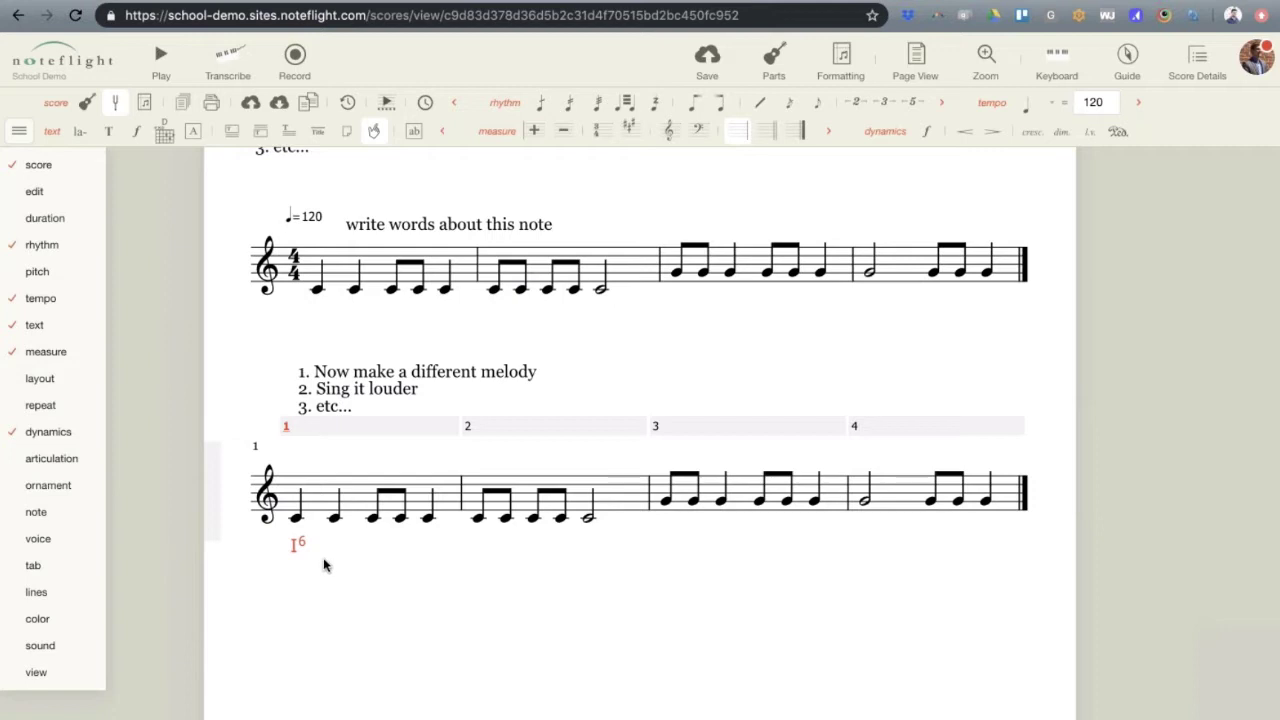
Replace the symbol under the second system's first note with X and add another X under the second note
double_click(297, 543)
text(X)
click(348, 597)
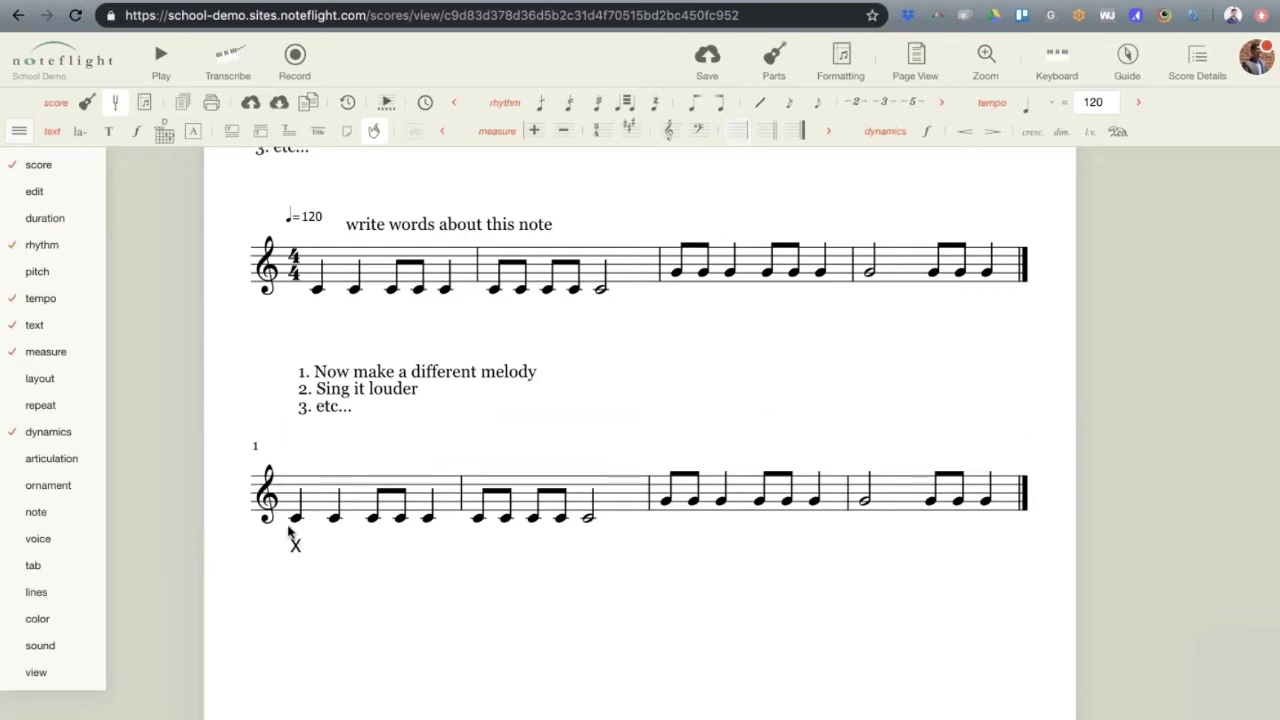
click(337, 526)
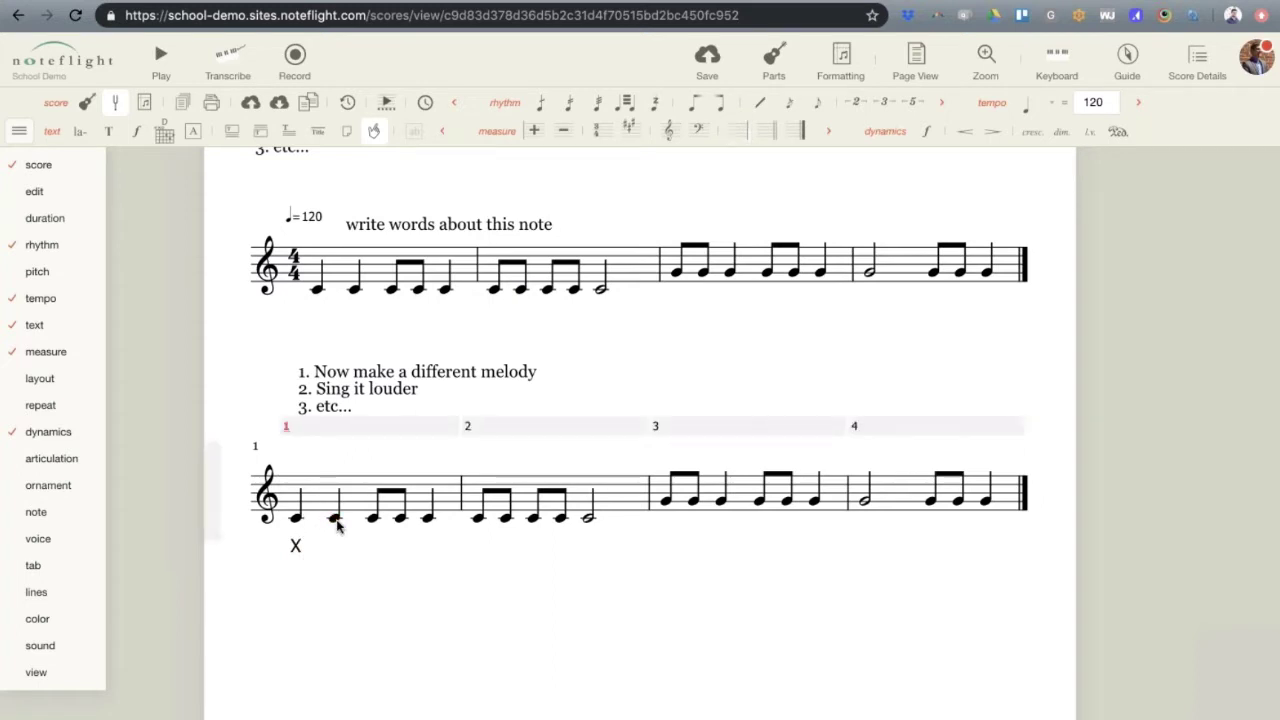
click(337, 519)
click(336, 521)
key(ctrl+l)
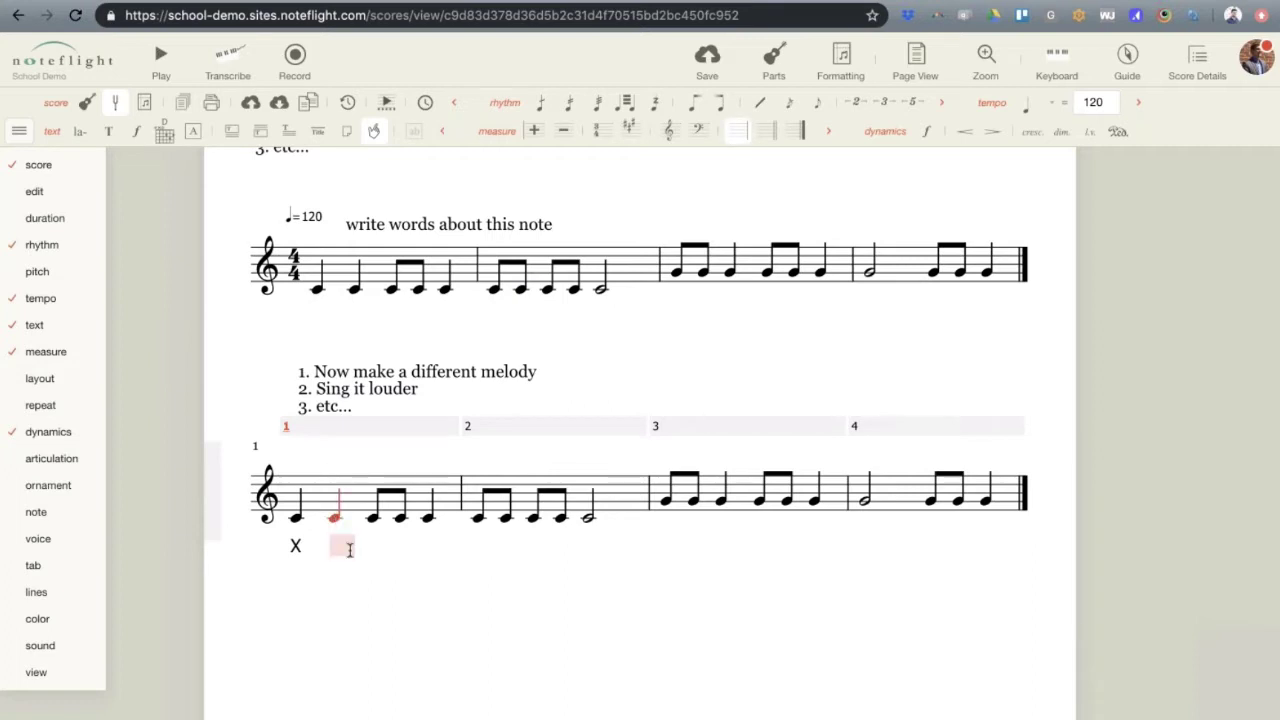
text(X)
click(420, 643)
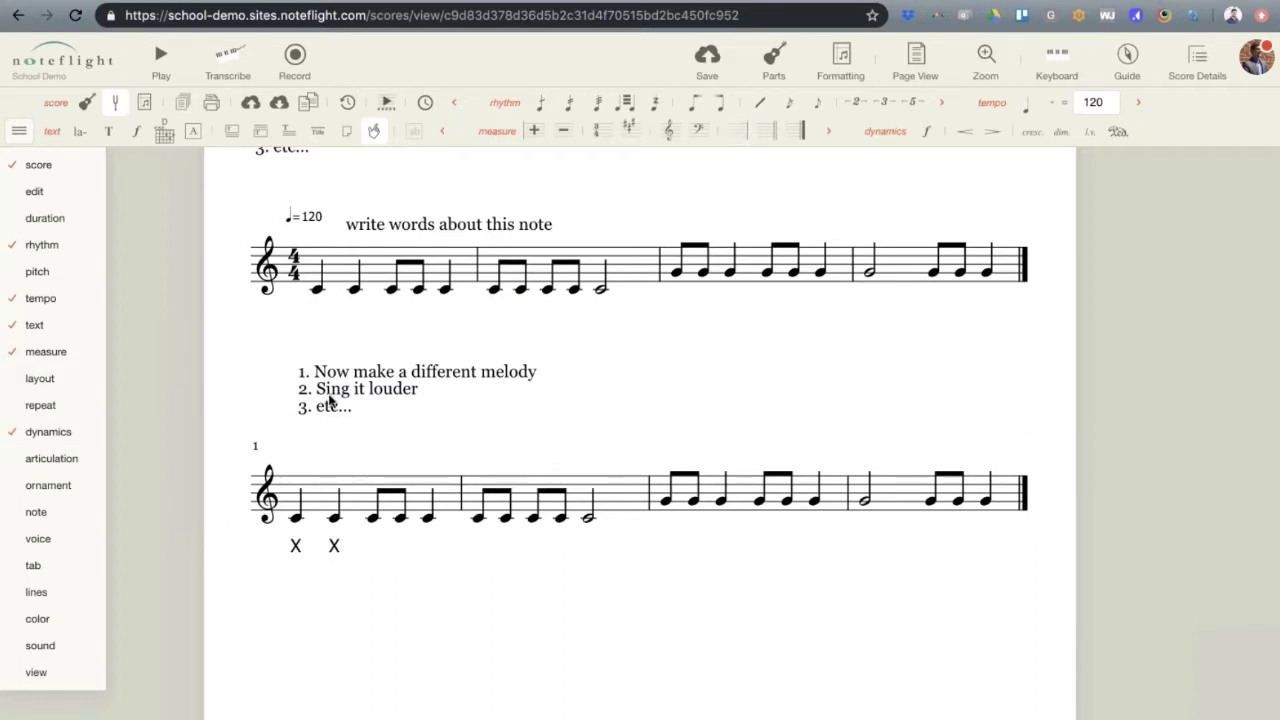
Rewrite the text block above the second system as the single line "1. Replace each X with the proper chord"
double_click(330, 404)
triple_click(330, 404)
drag(318, 370, 366, 403)
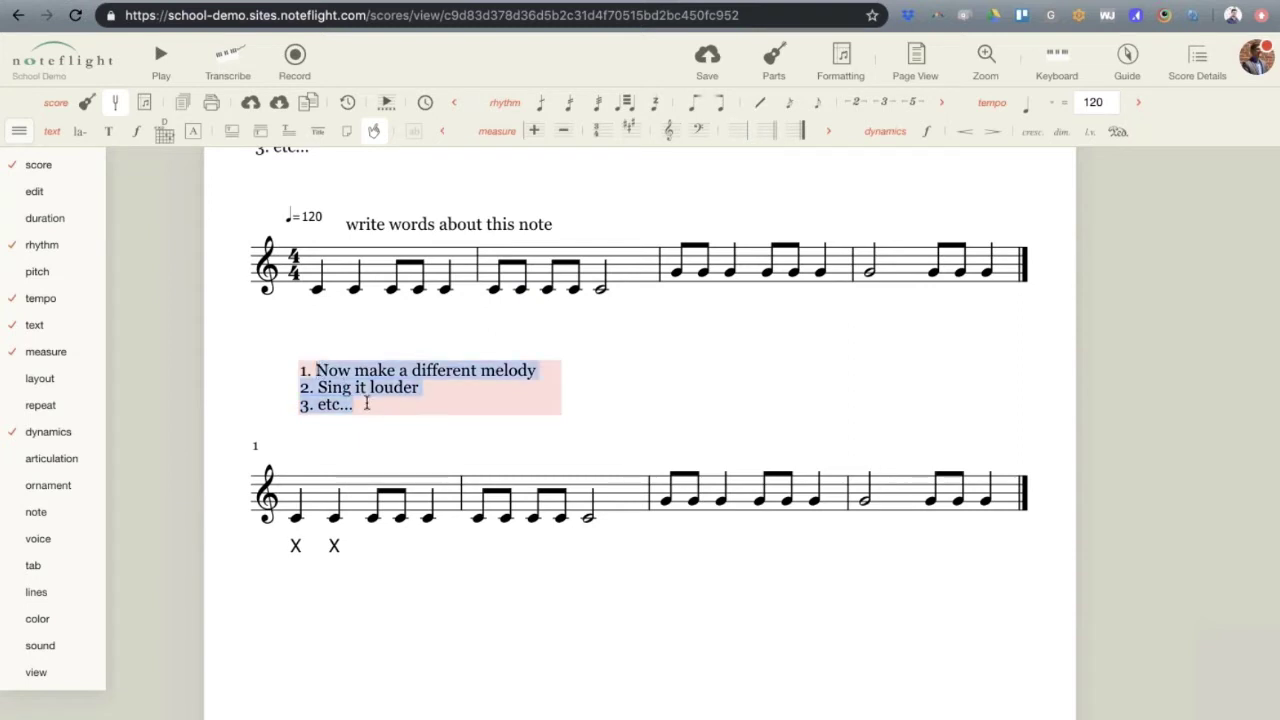
text(Replace)
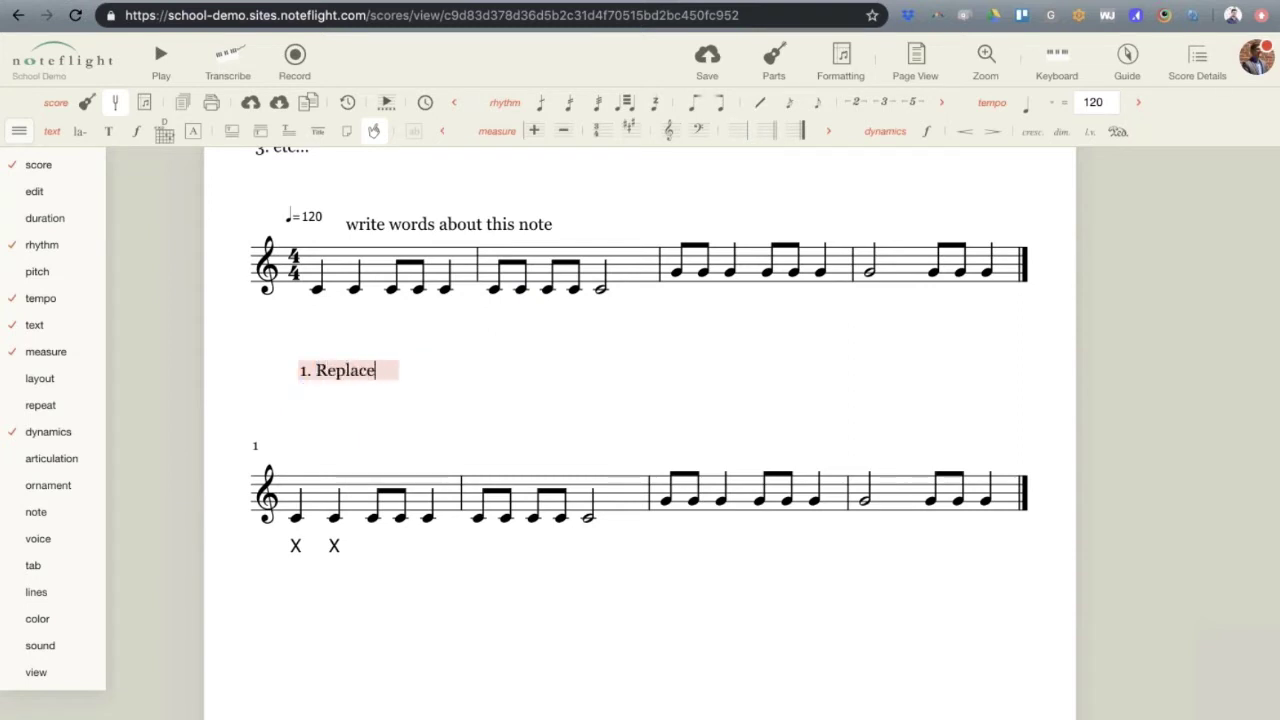
text( each X )
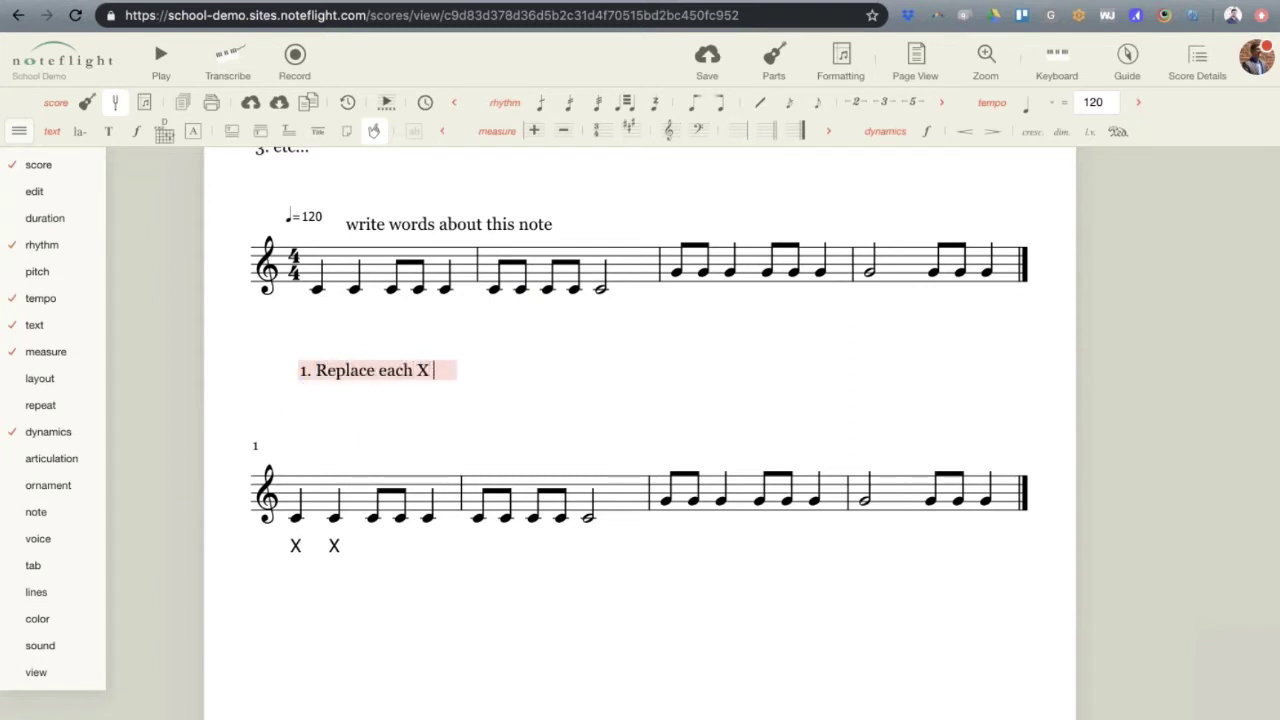
text(with the prope)
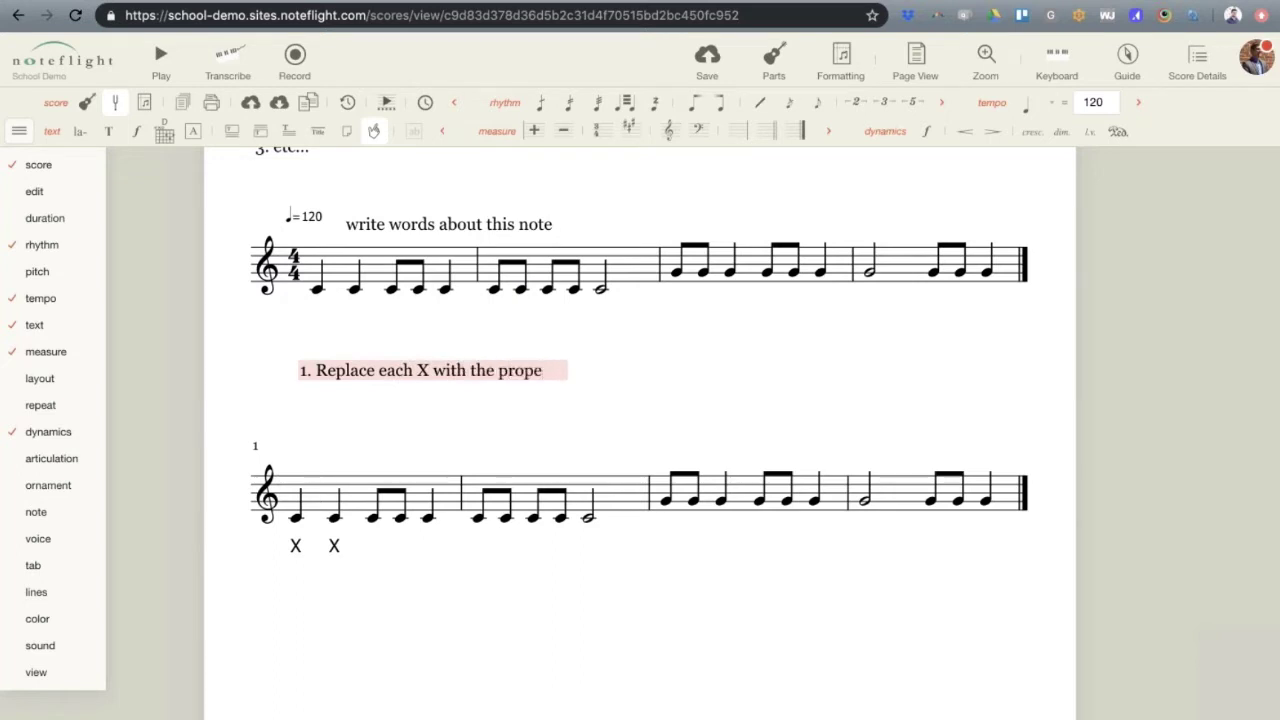
text(r chord)
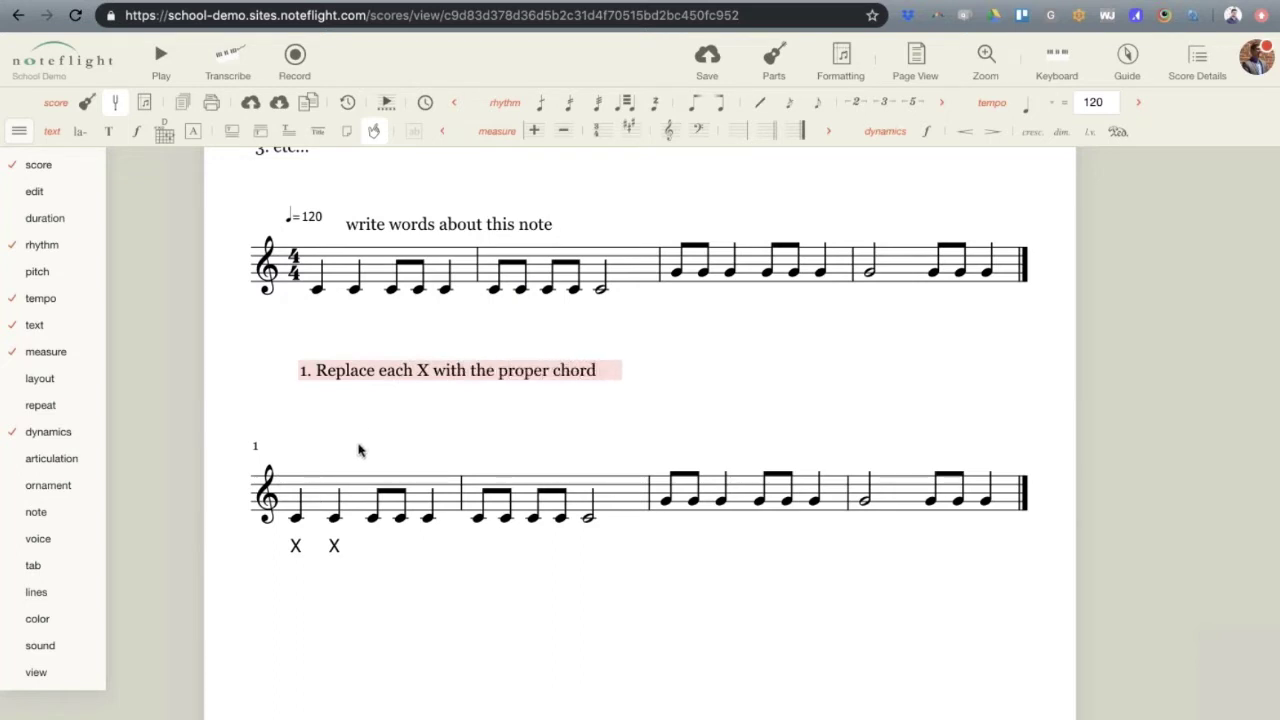
click(359, 450)
click(386, 600)
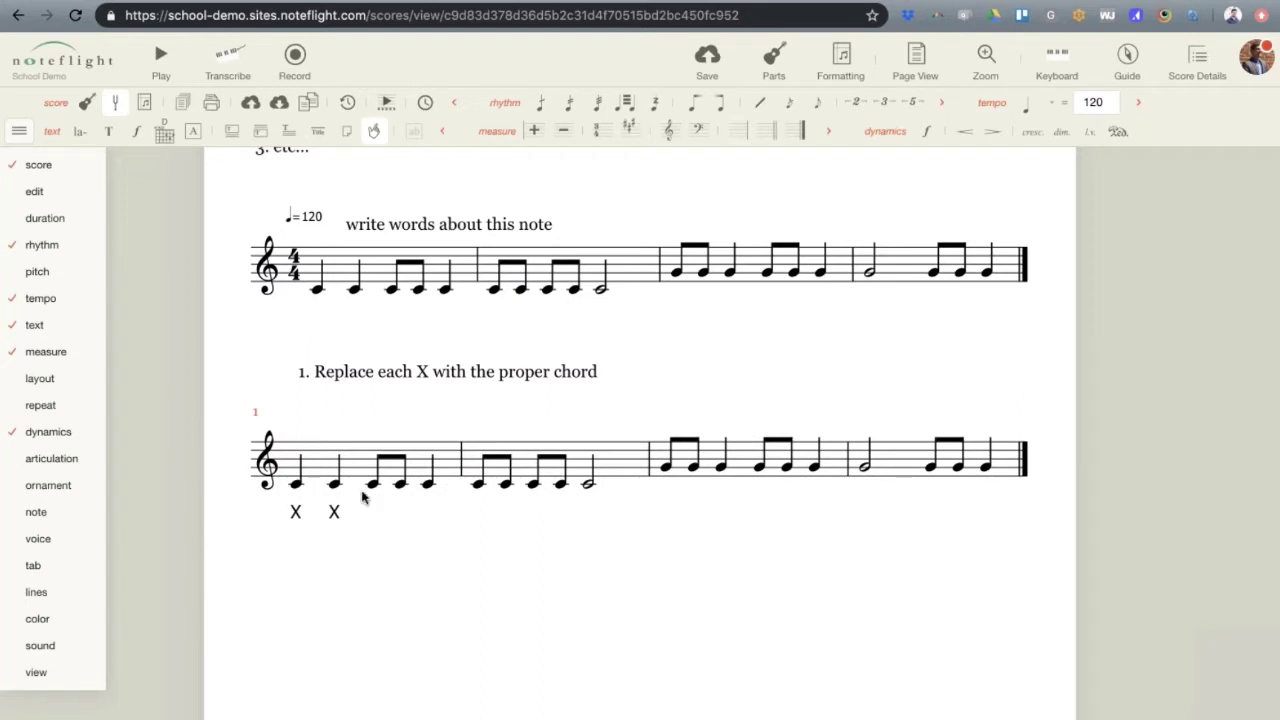
click(372, 484)
mouse_move(76, 342)
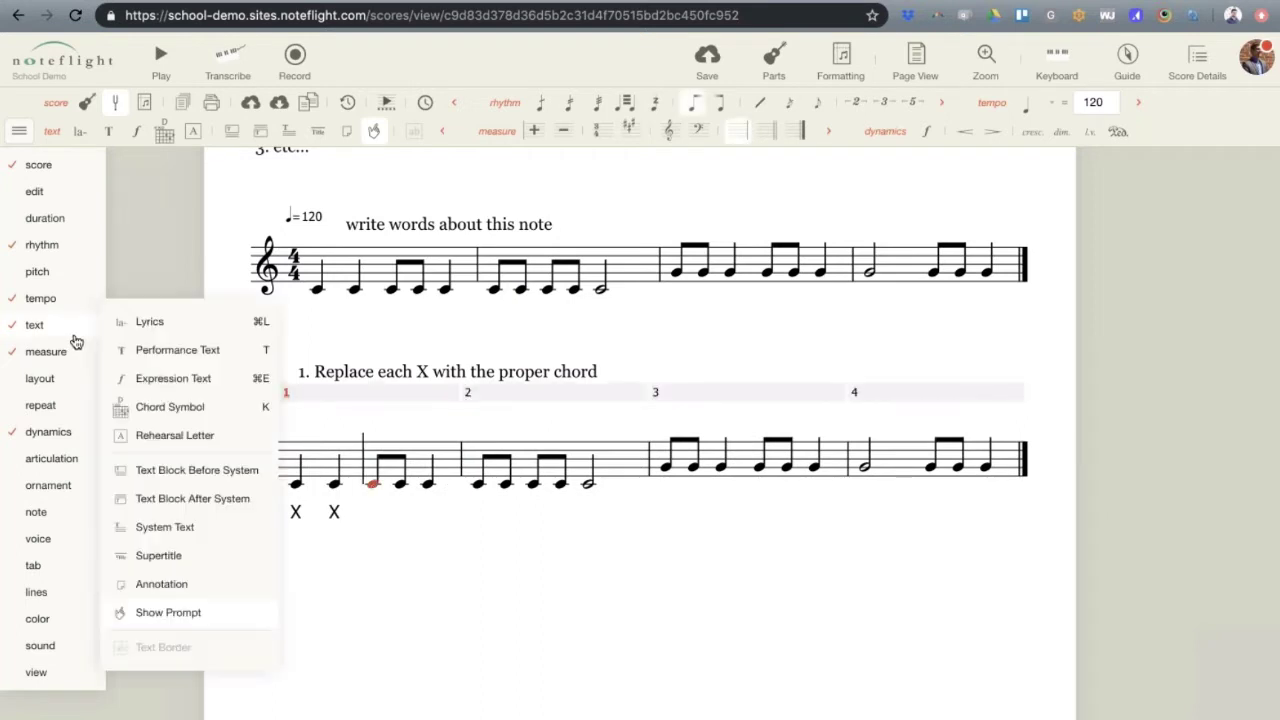
click(723, 677)
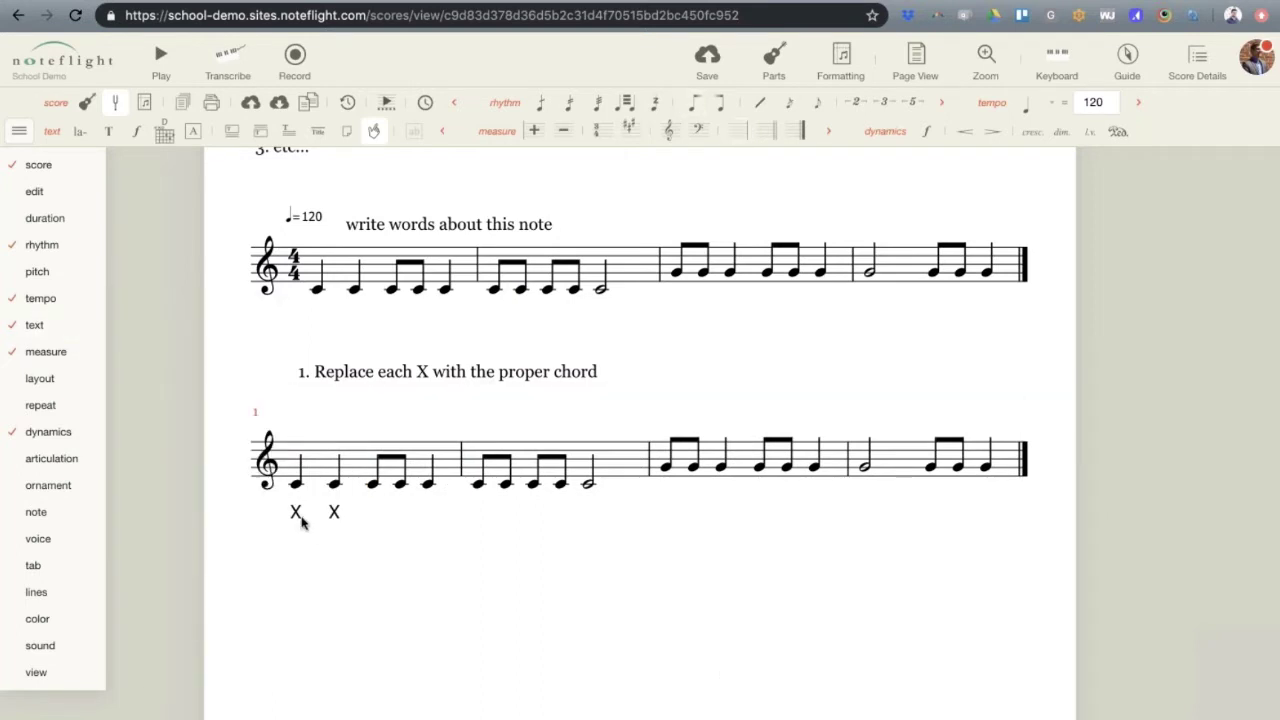
Replace the X under the second system's first note with the chord I64
double_click(296, 514)
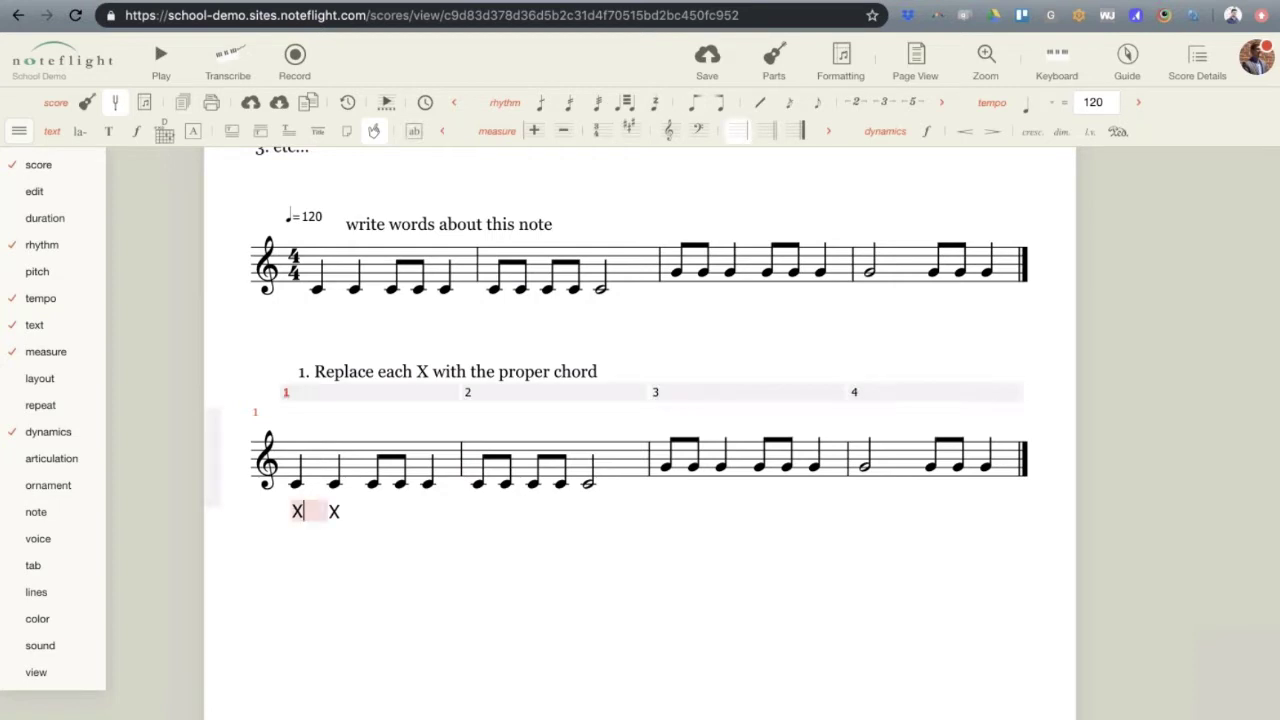
key(BackSpace)
text(I64)
key(Return)
double_click(298, 513)
key(Return)
click(331, 580)
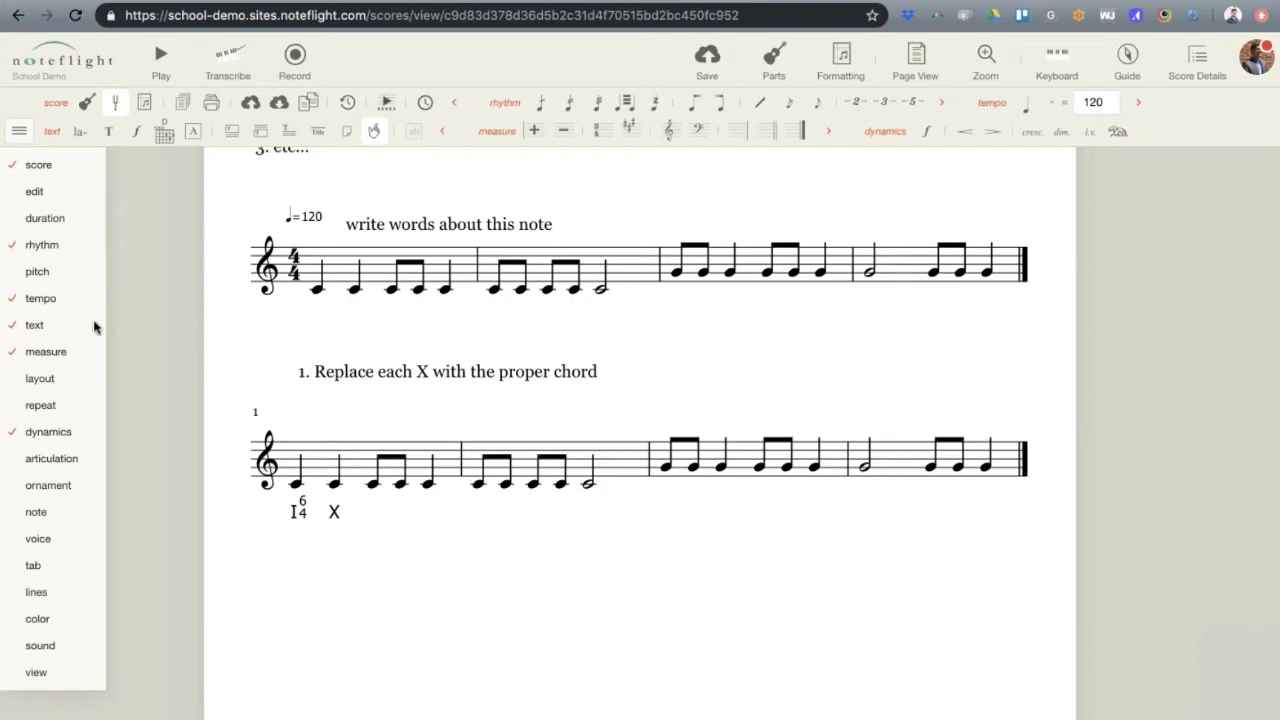
Attach an annotation to the first note of measure 3 in the second system and start editing its text
mouse_move(32, 326)
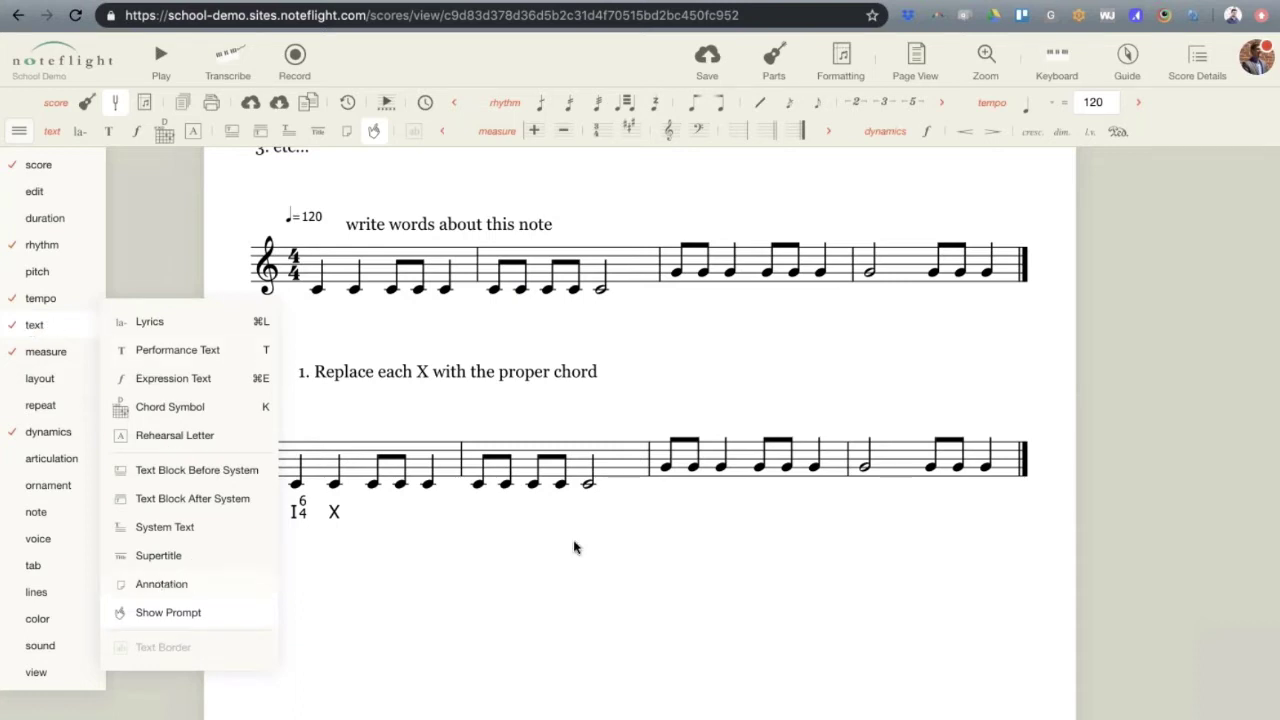
click(666, 468)
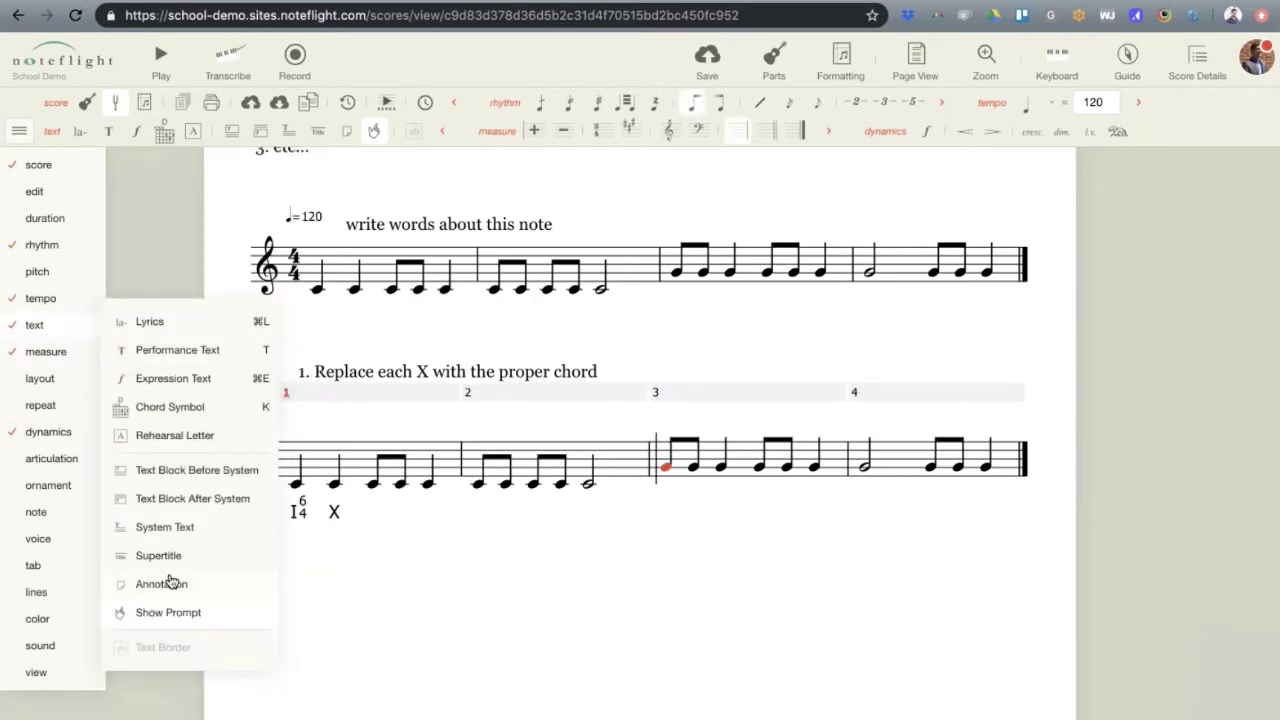
click(160, 583)
mouse_move(603, 514)
mouse_down()
mouse_move(623, 371)
mouse_move(697, 276)
mouse_move(697, 186)
mouse_up()
scroll(494, 374, up, 5)
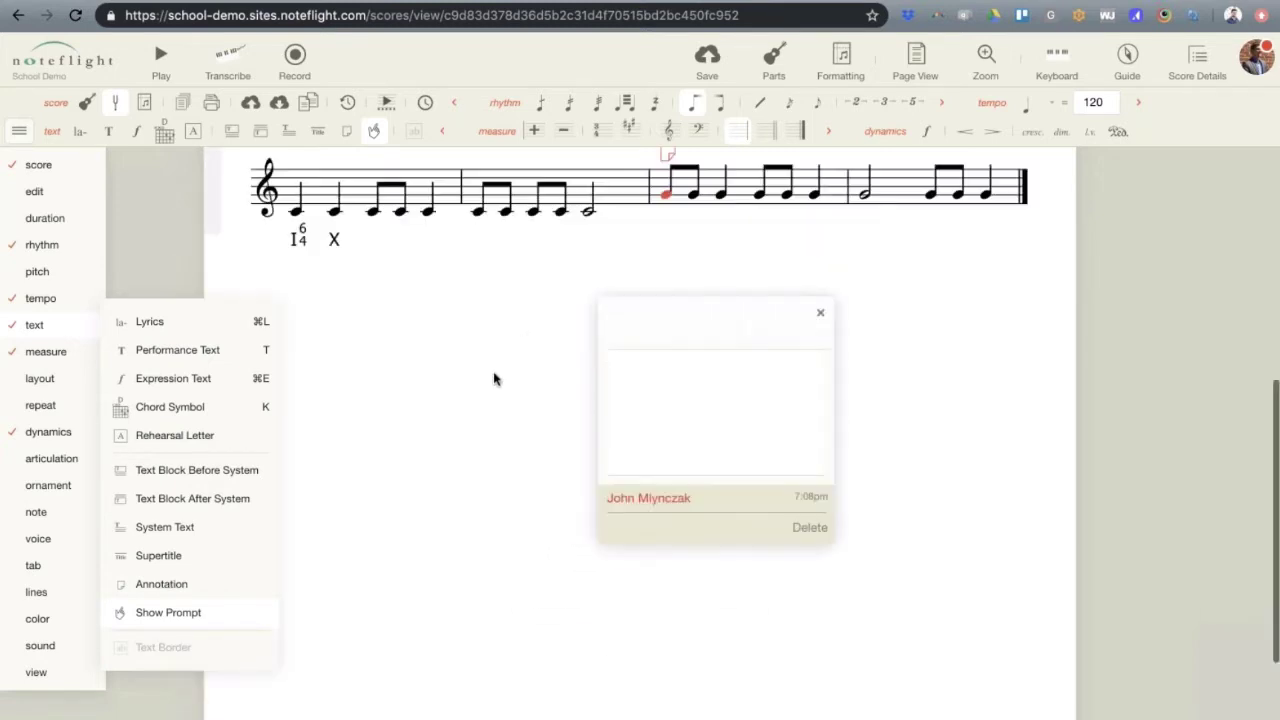
drag(695, 420, 707, 386)
click(712, 469)
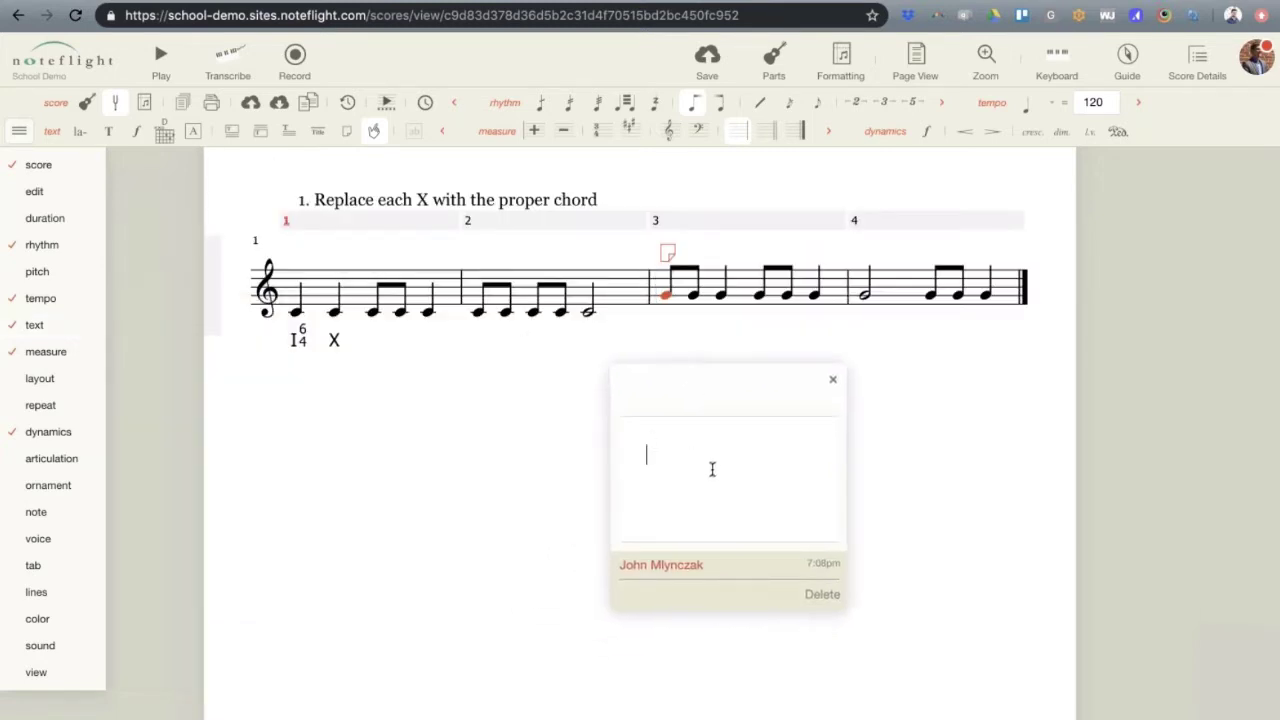
Enter "Type words and words in this box...." in the annotation and close it
text(Tpo)
key(BackSpace)
key(BackSpace)
text(ype words and words in)
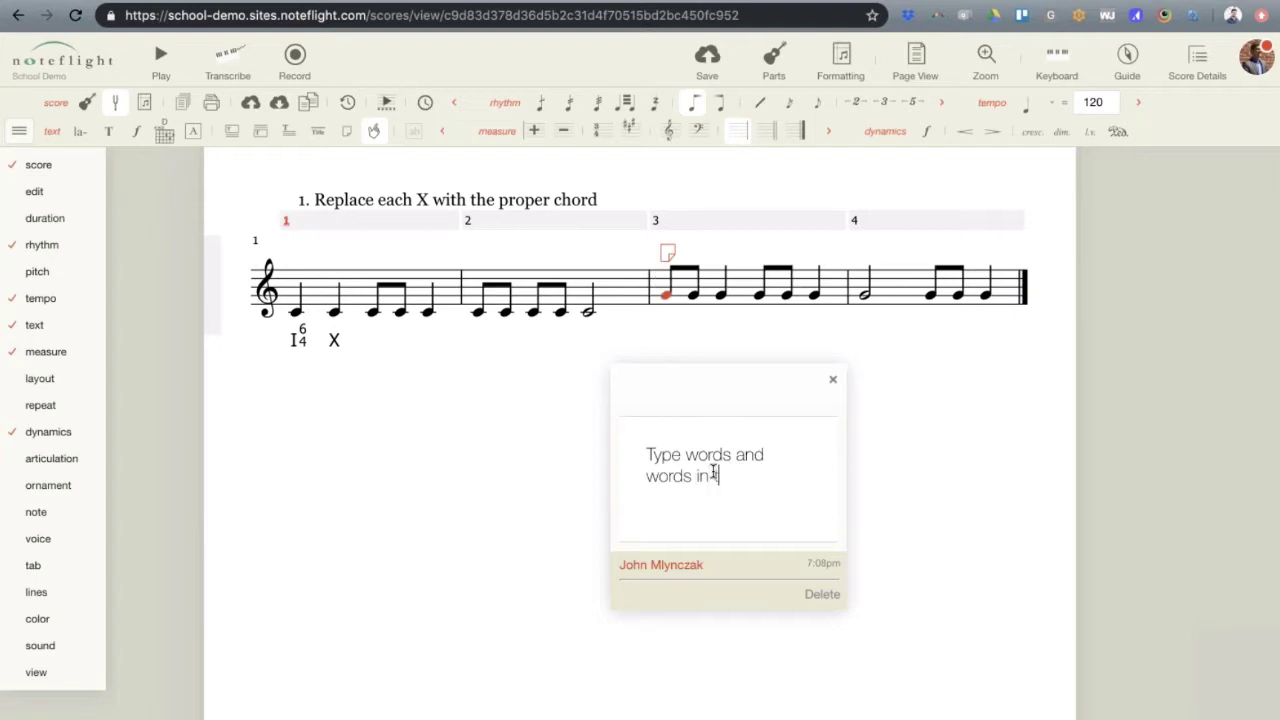
text( this box....)
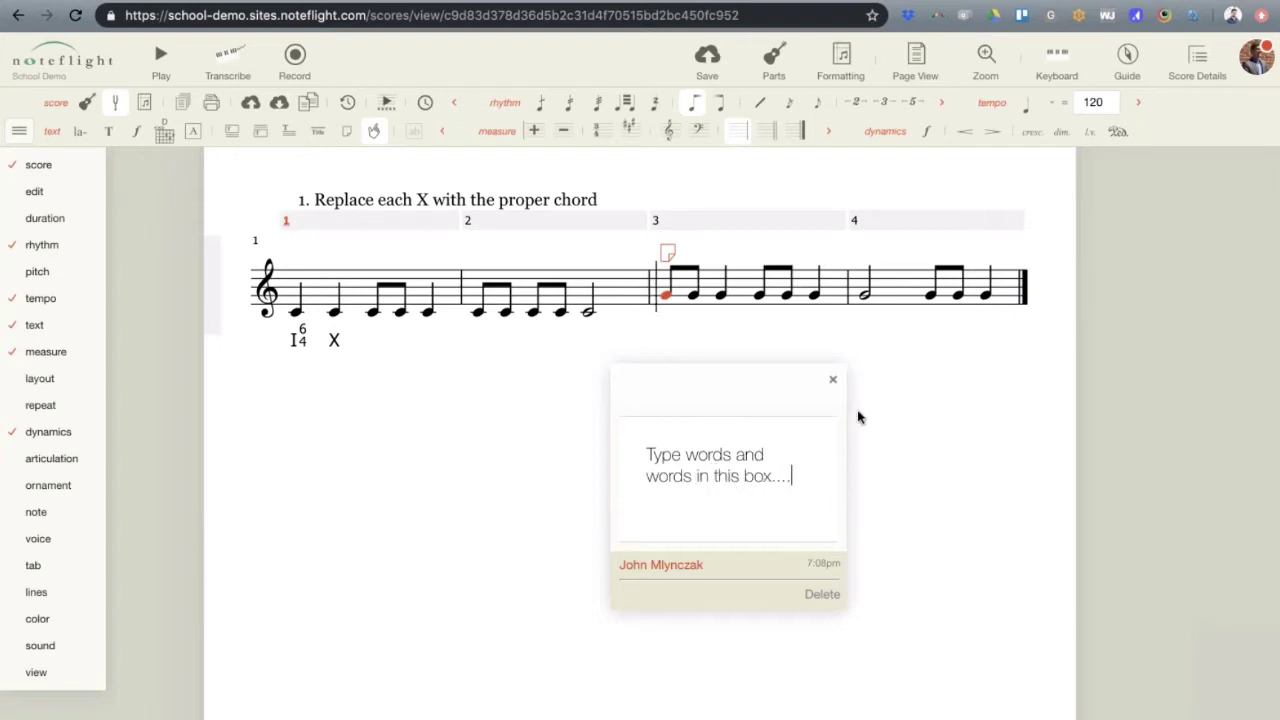
click(832, 379)
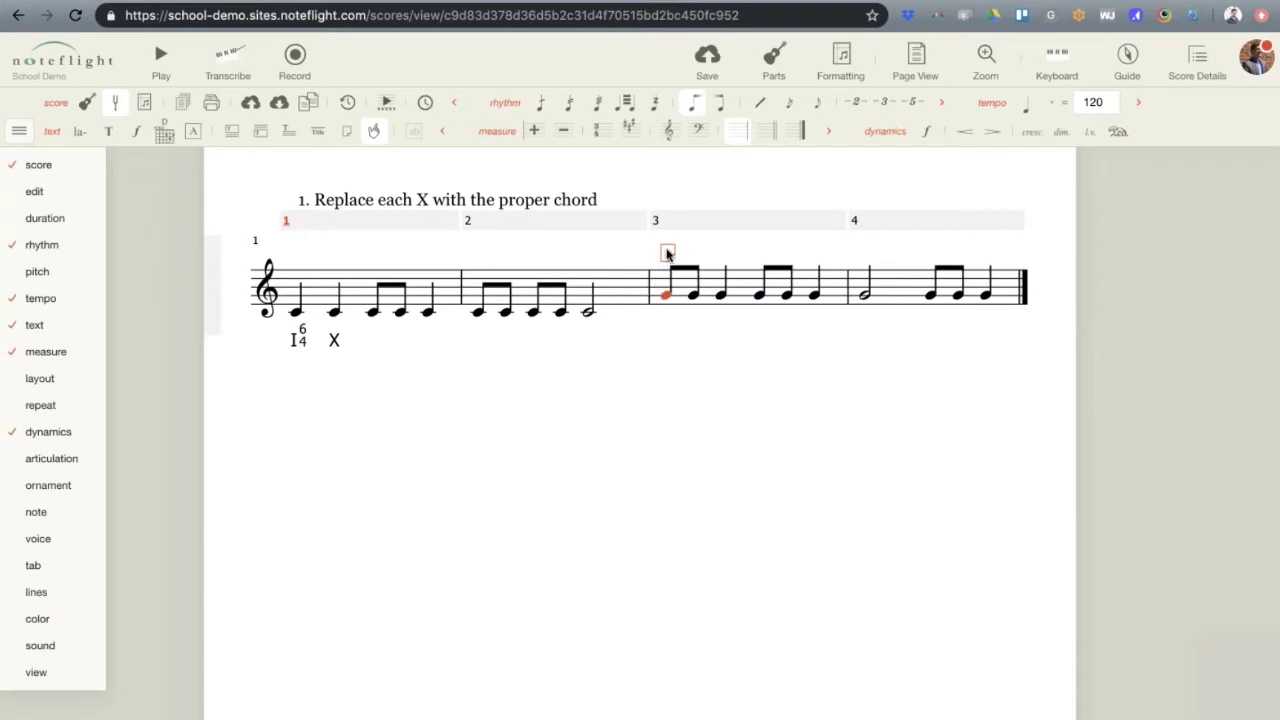
click(789, 417)
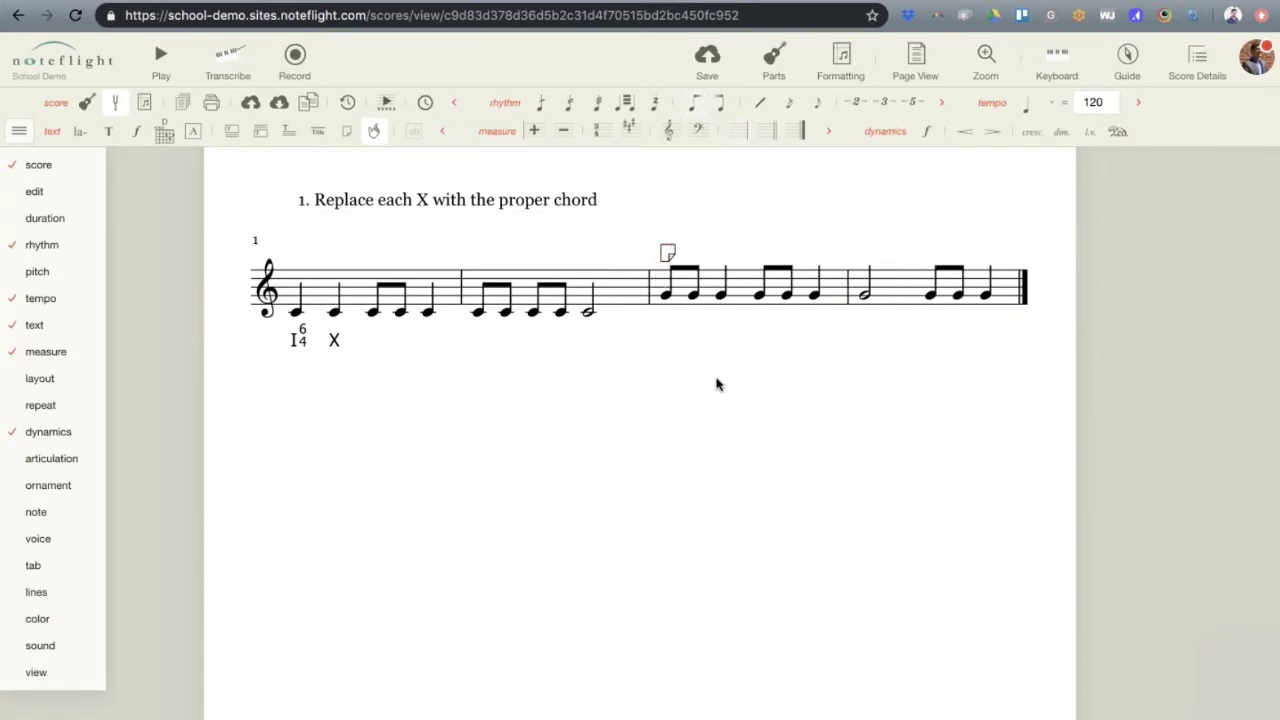
Reopen the measure 3 annotation and move its box beside the annotated note to view it alongside the score
scroll(717, 380, up, 3)
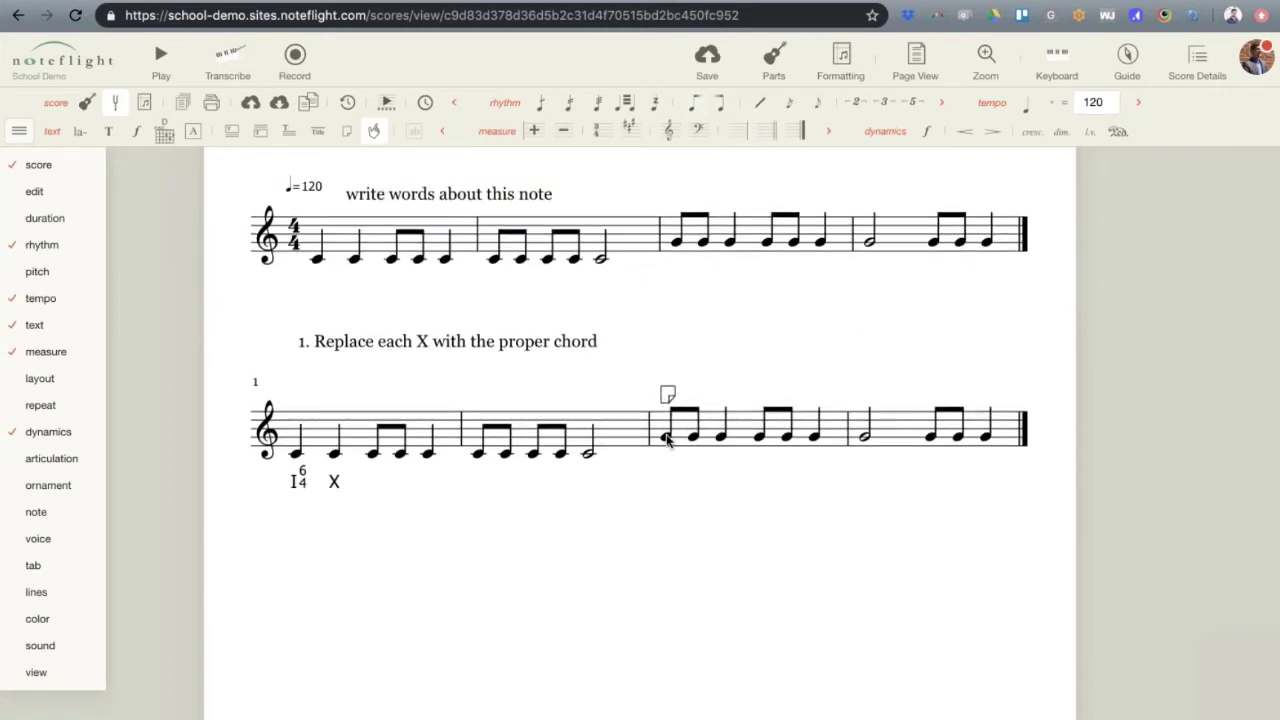
click(668, 397)
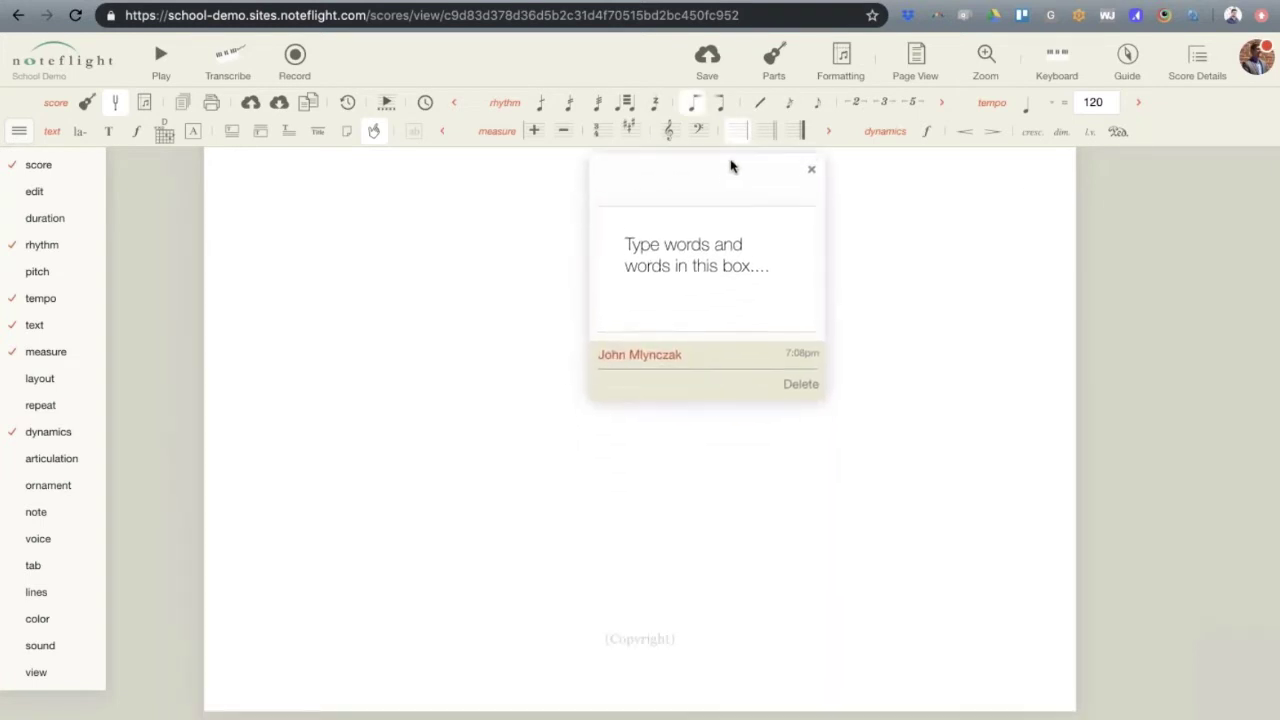
drag(866, 340, 880, 274)
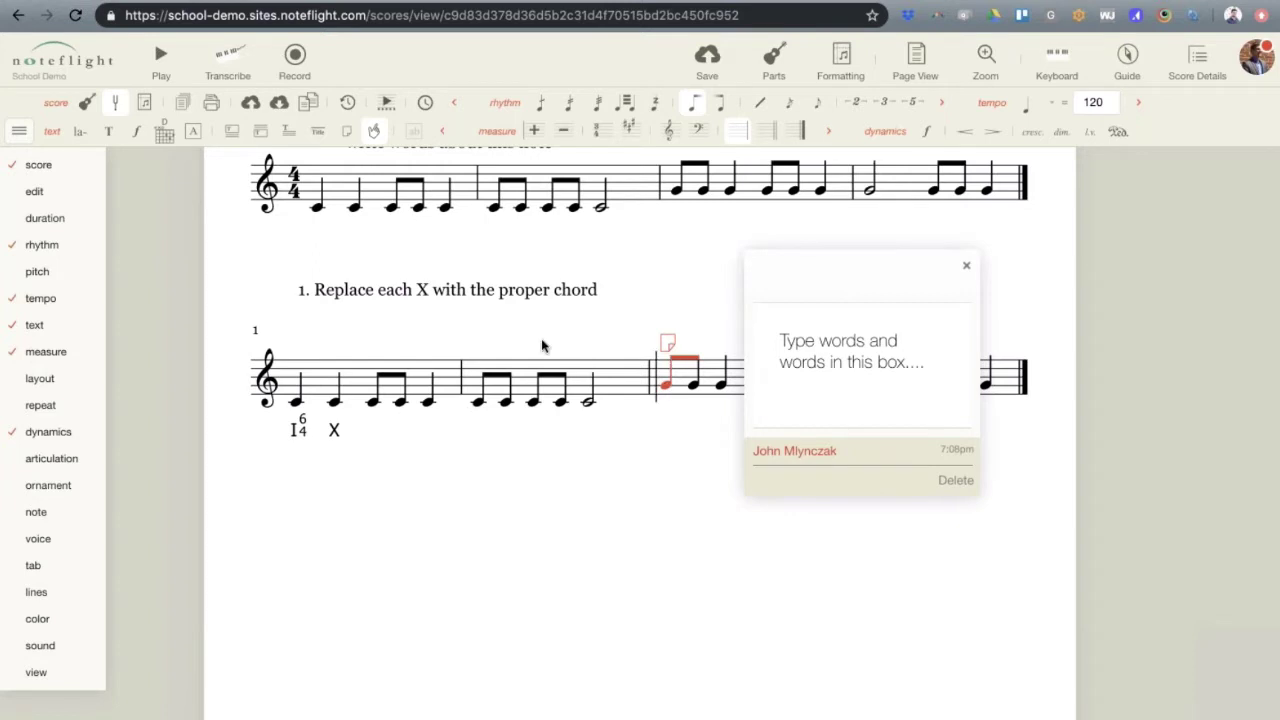
scroll(542, 346, up, 2)
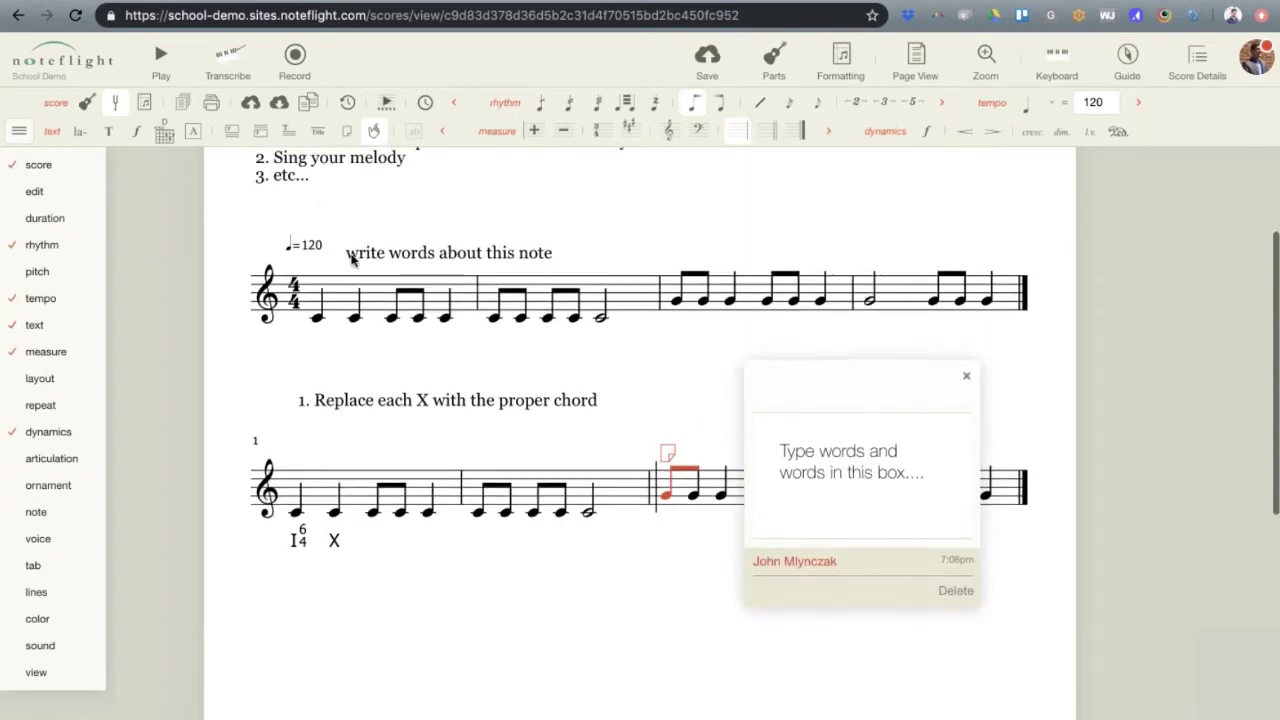
Close the annotation box and post "Write comments here." as a comment in the Score Details
click(966, 376)
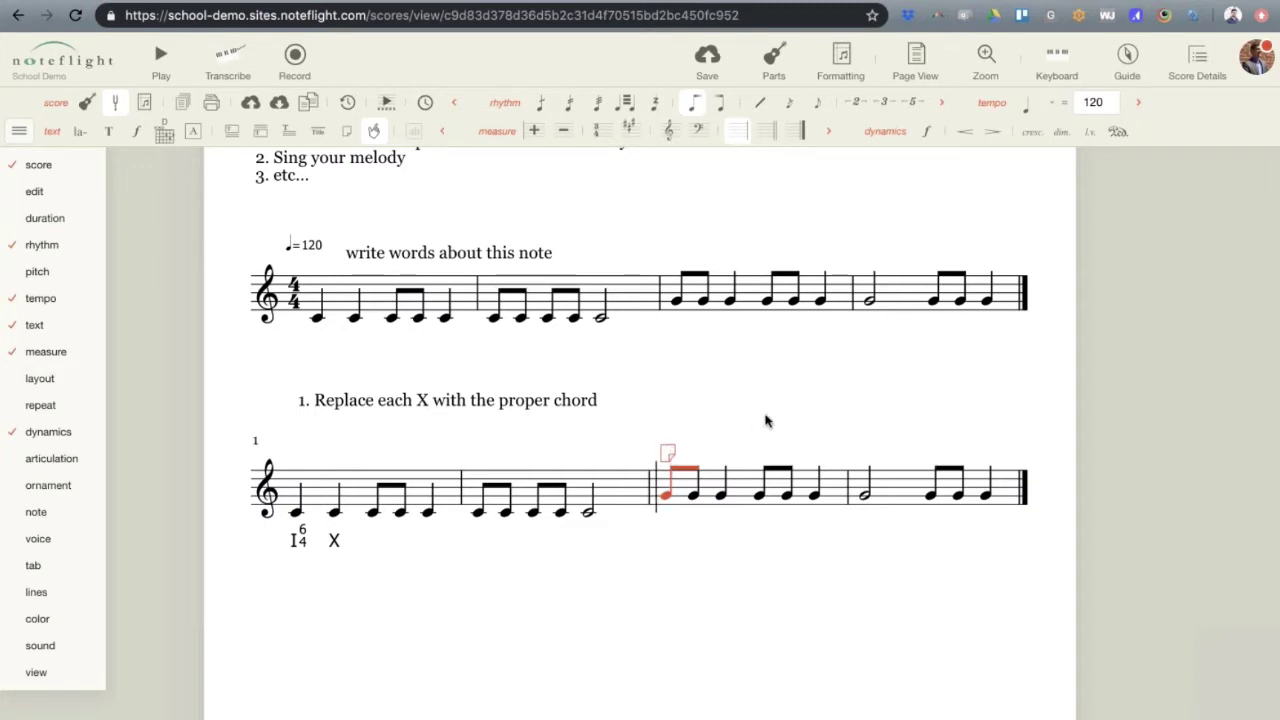
click(1199, 76)
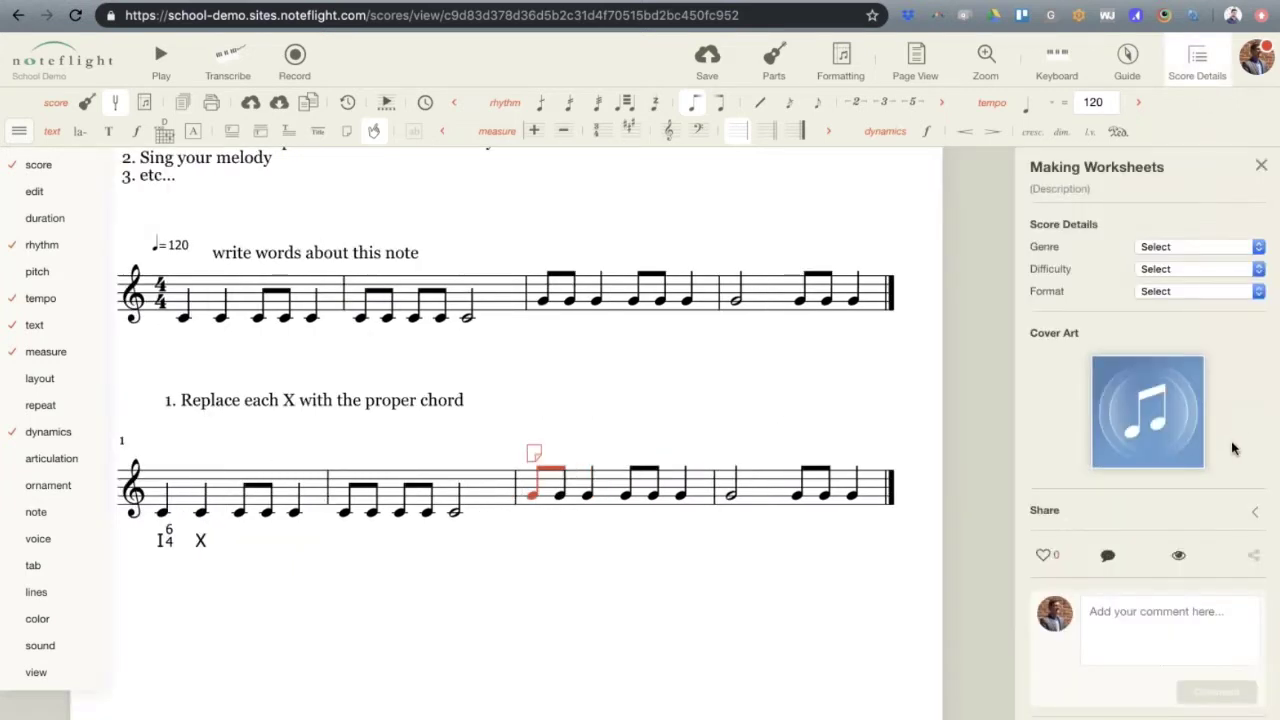
click(1094, 613)
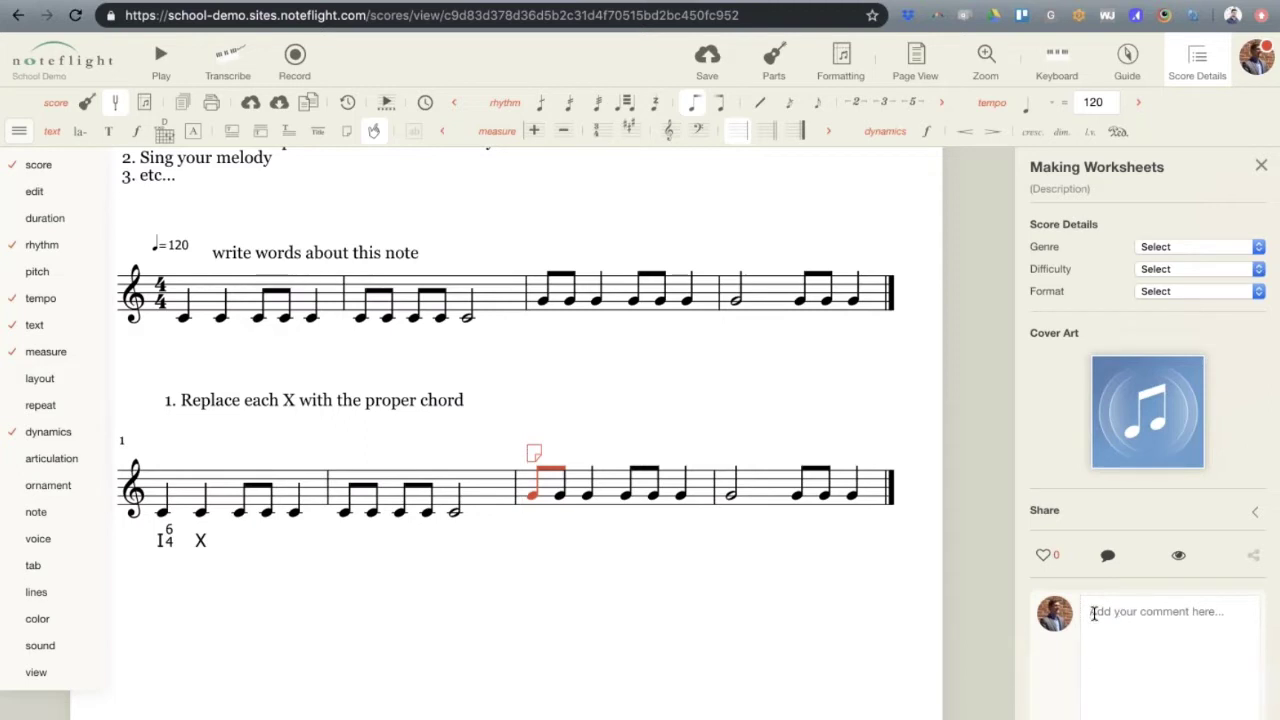
text(Write com)
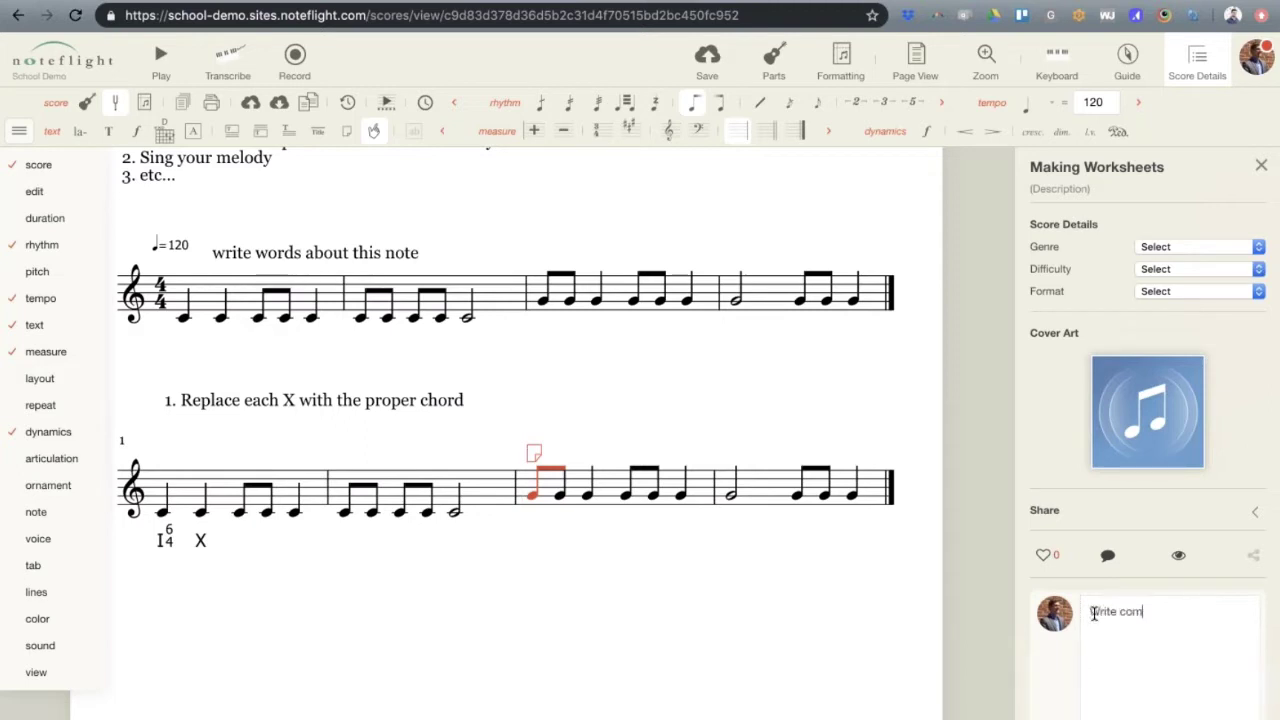
text(ments here.)
scroll(1091, 567, down, 2)
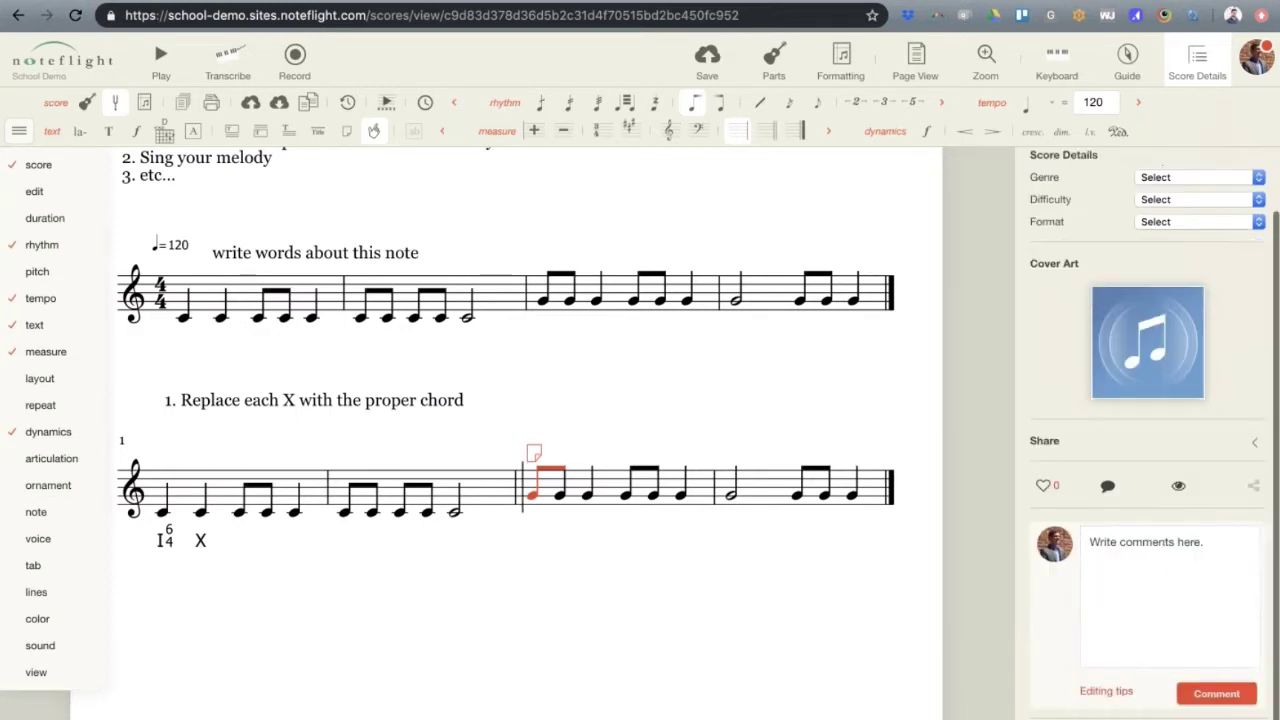
click(1185, 692)
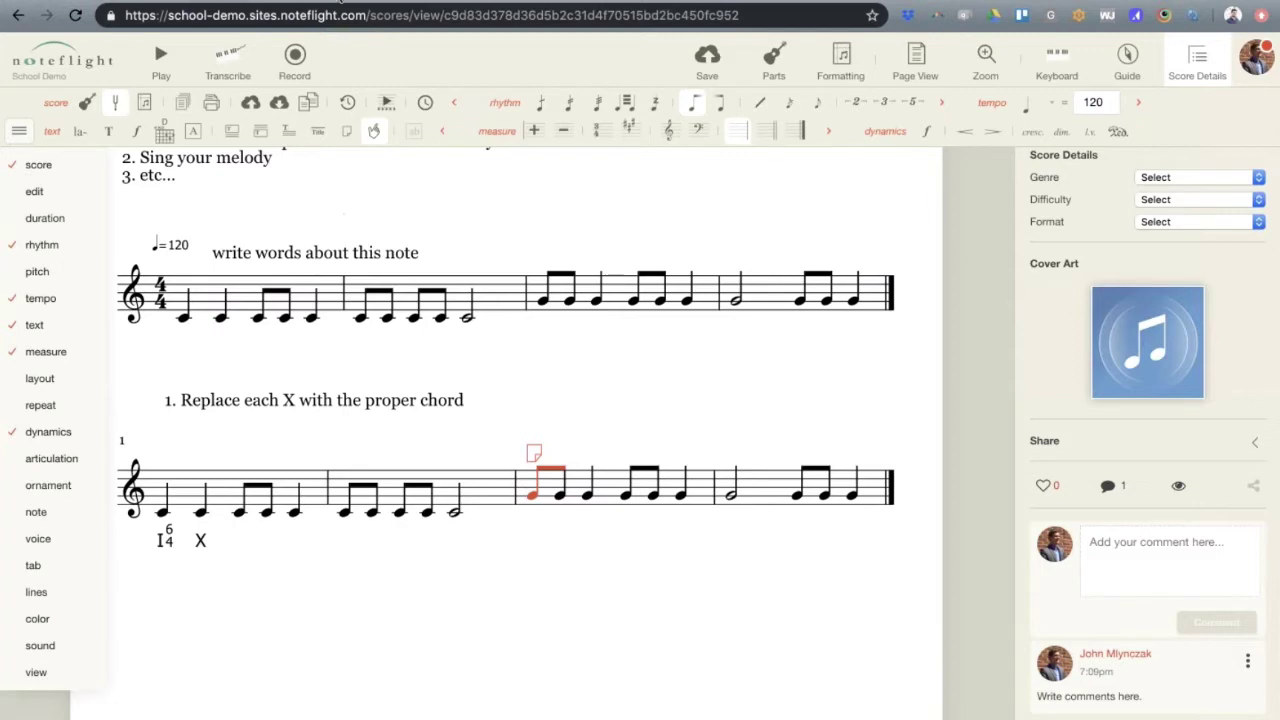
Review the Using Text and Comments and Systems and Measures tips in the Making Worksheets support article
click(340, 4)
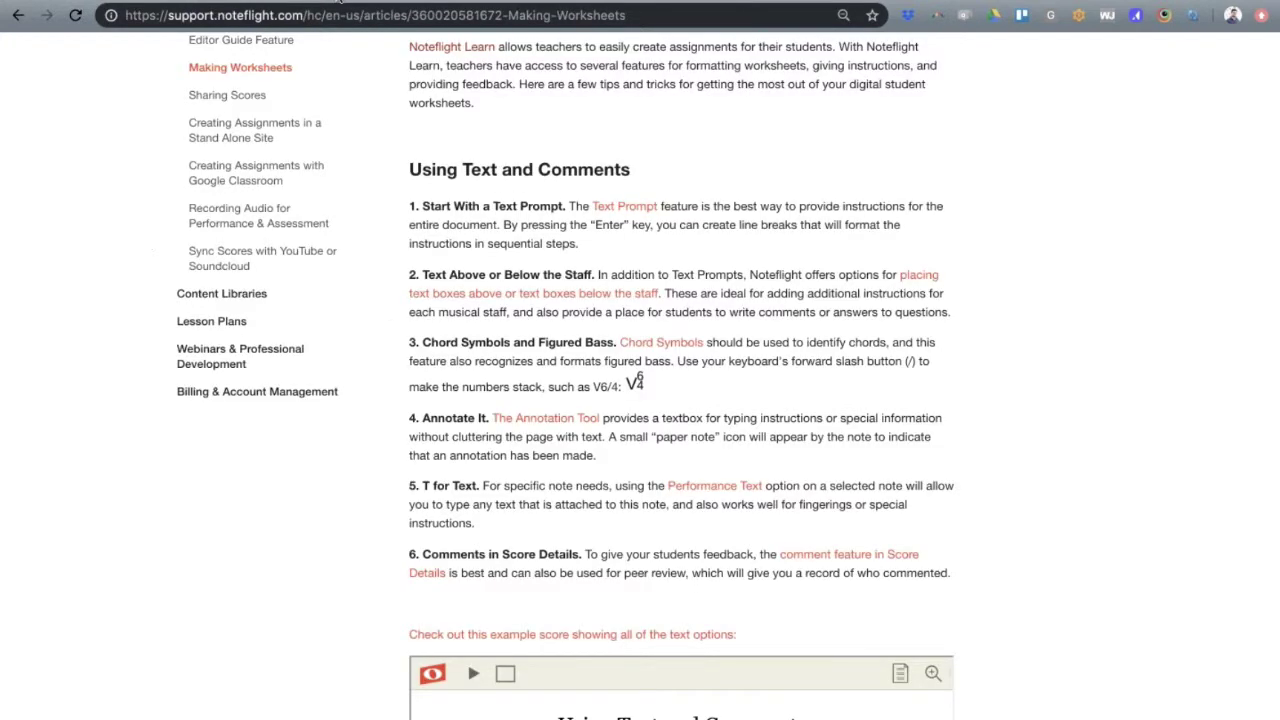
scroll(406, 258, down, 10)
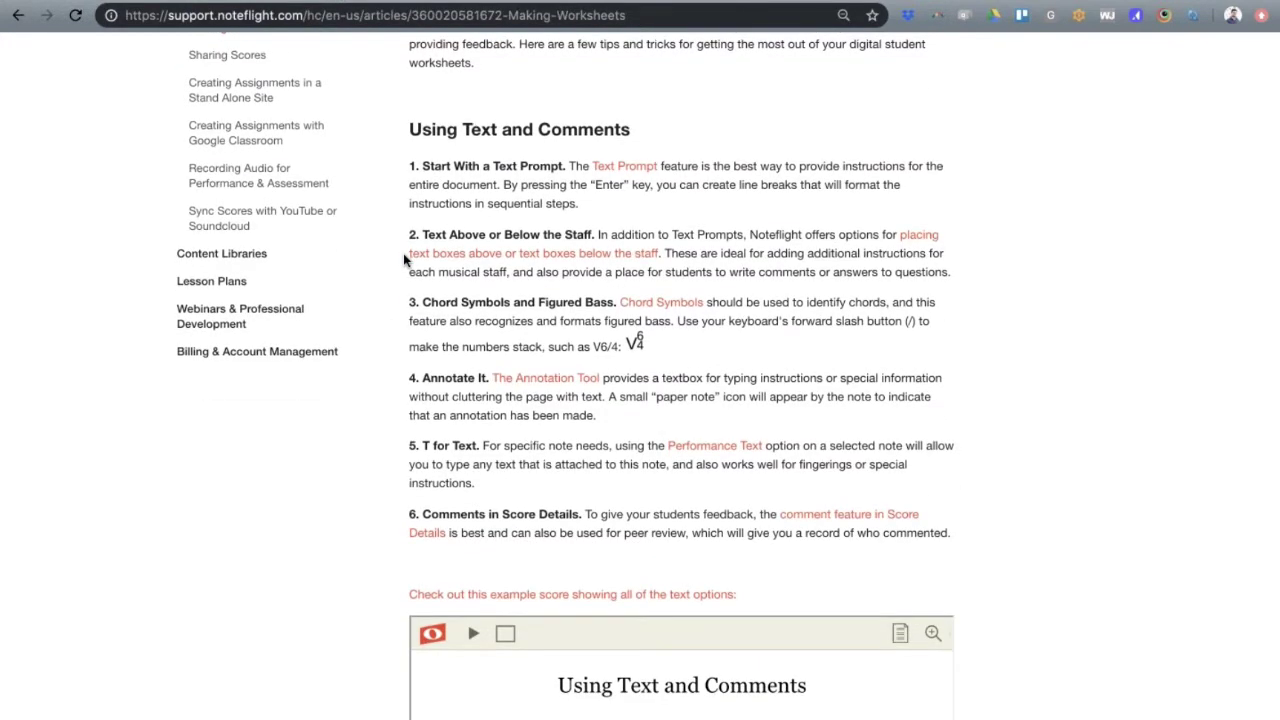
scroll(403, 257, down, 5)
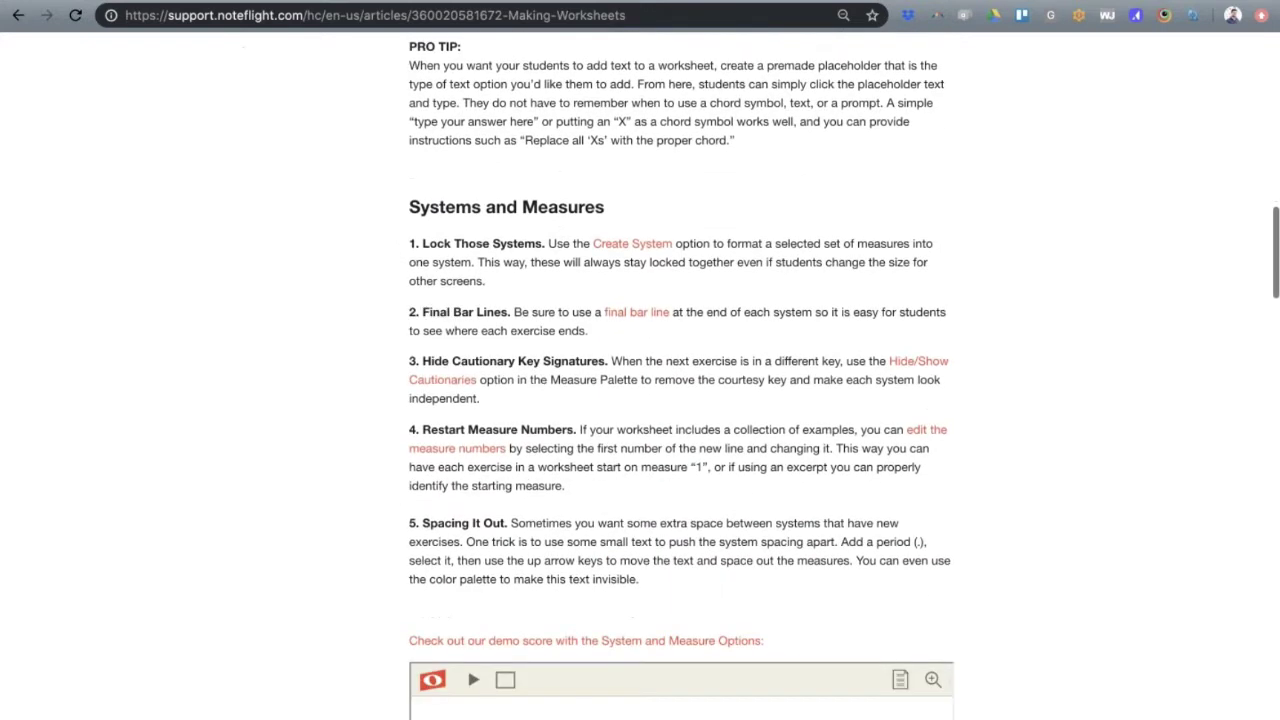
Return to the Making Worksheets score and save it
key(ctrl+shift+Tab)
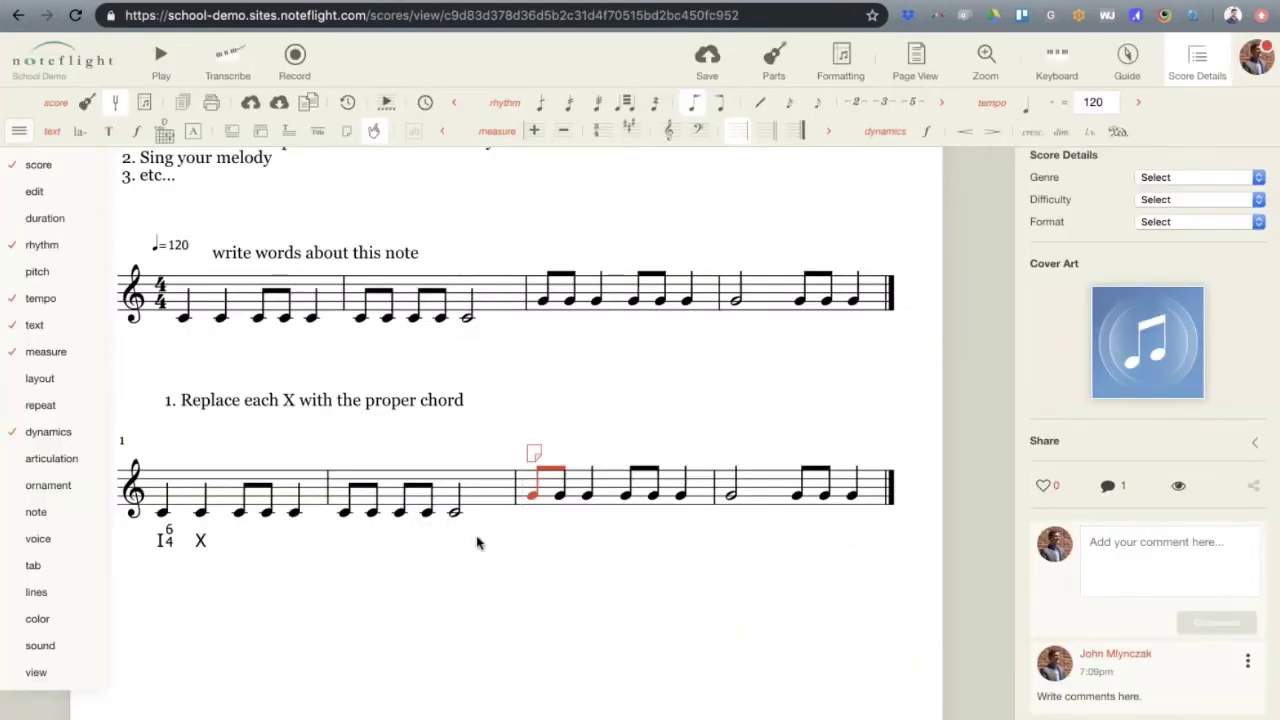
click(707, 62)
scroll(646, 446, up, 3)
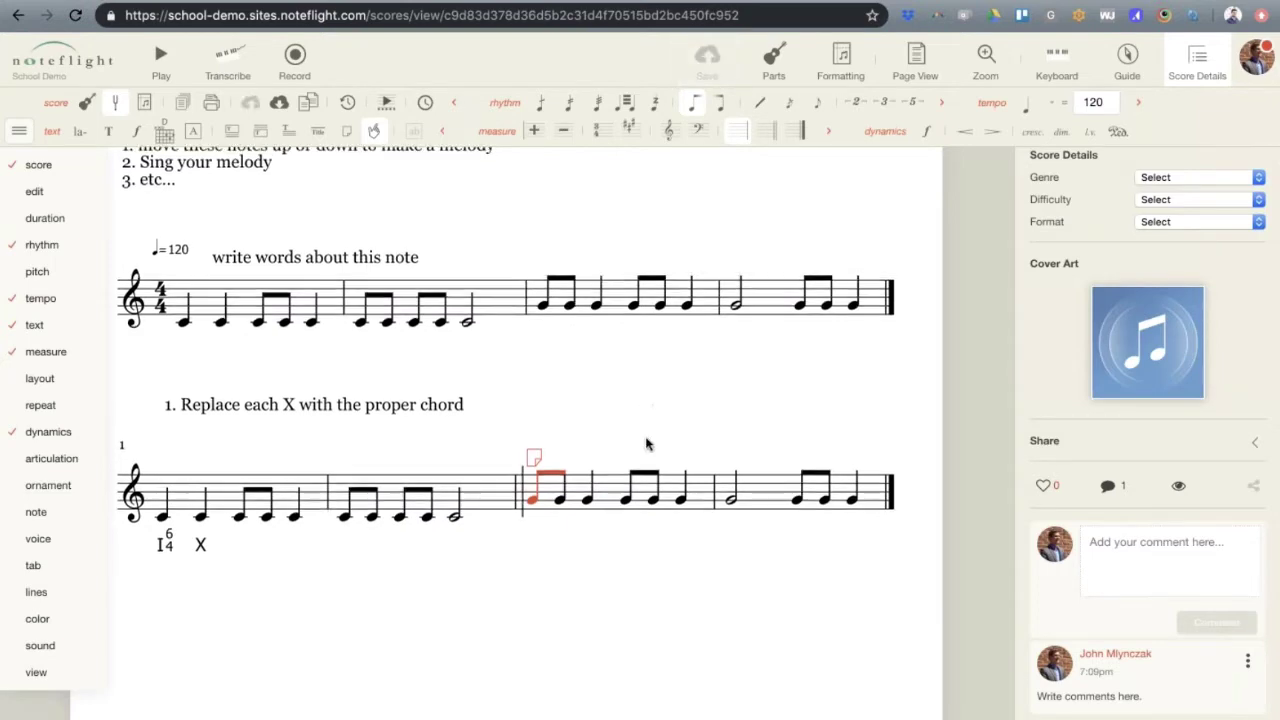
scroll(529, 508, down, 3)
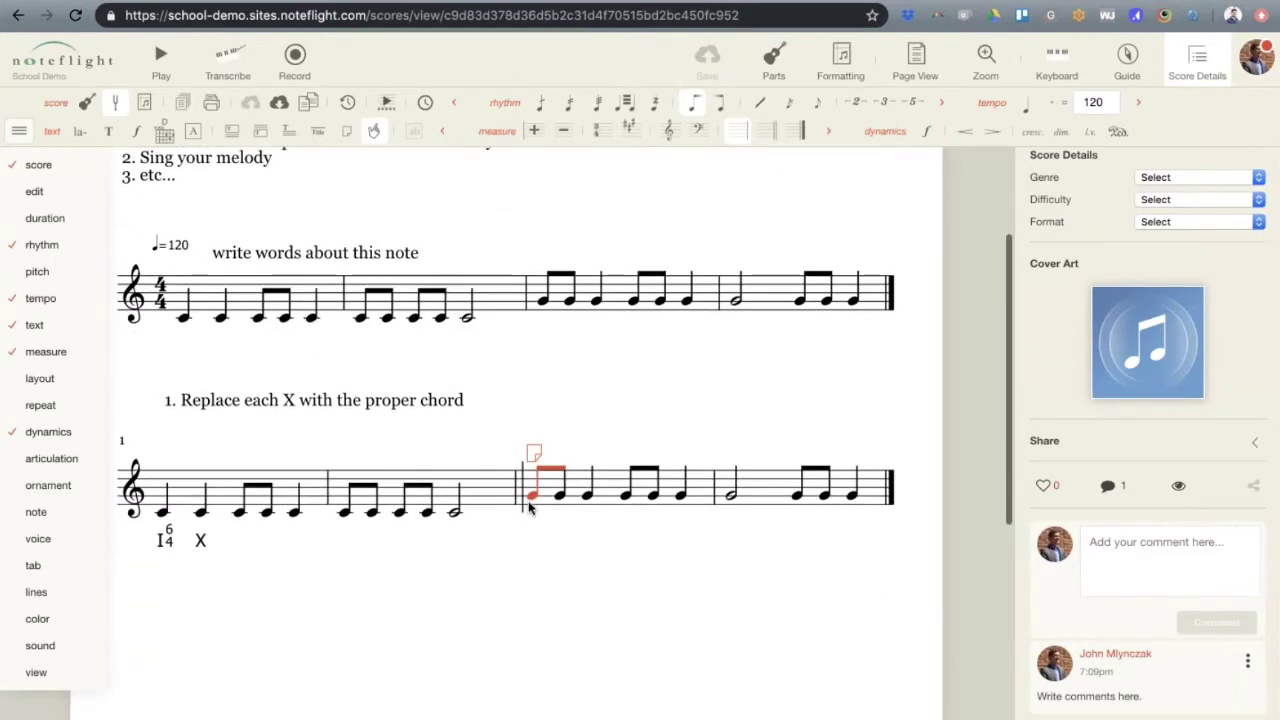
Add the color palette to the editing tools and collapse the palette list
mouse_move(30, 515)
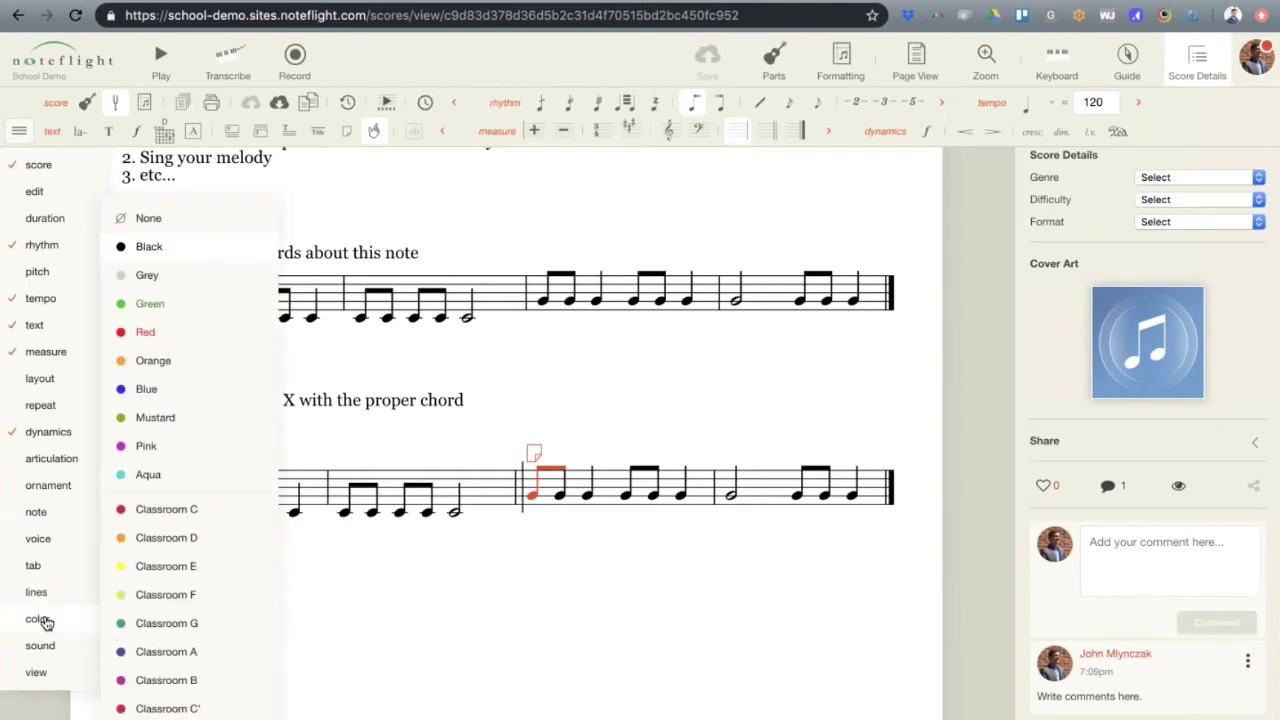
click(40, 618)
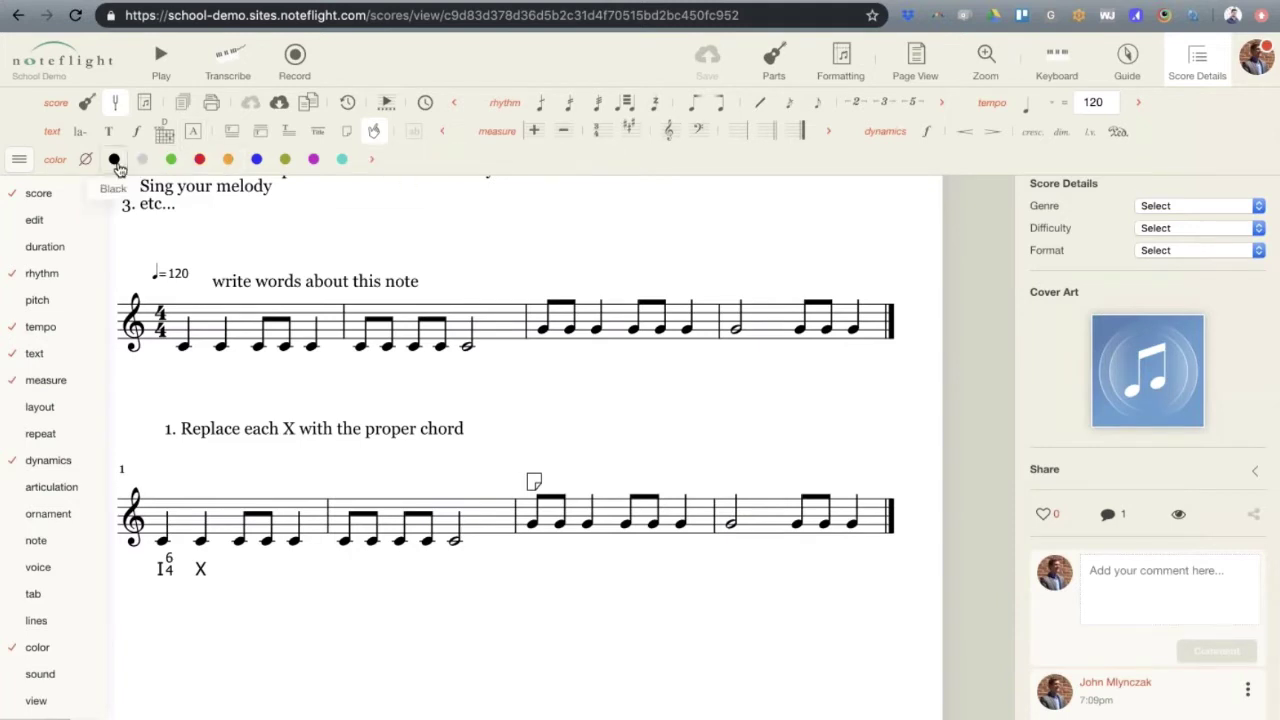
click(21, 162)
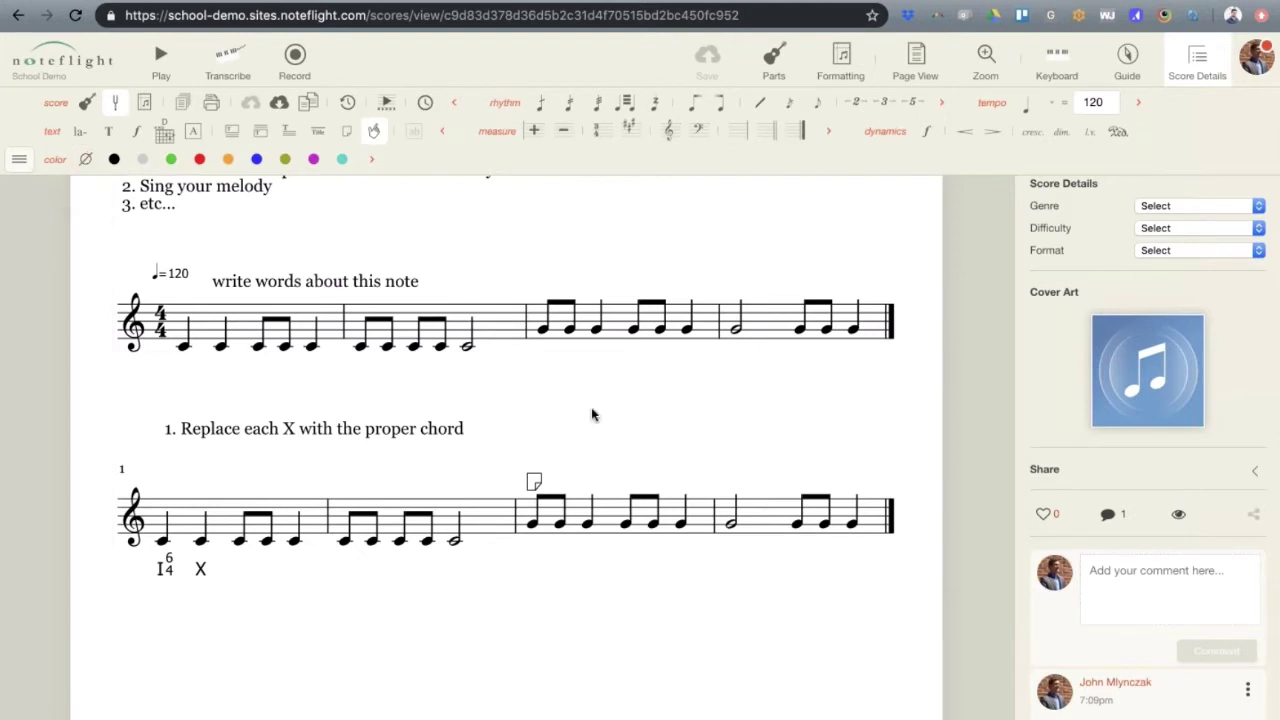
Make the notes in measure 3 of the first system invisible with the color None
click(540, 335)
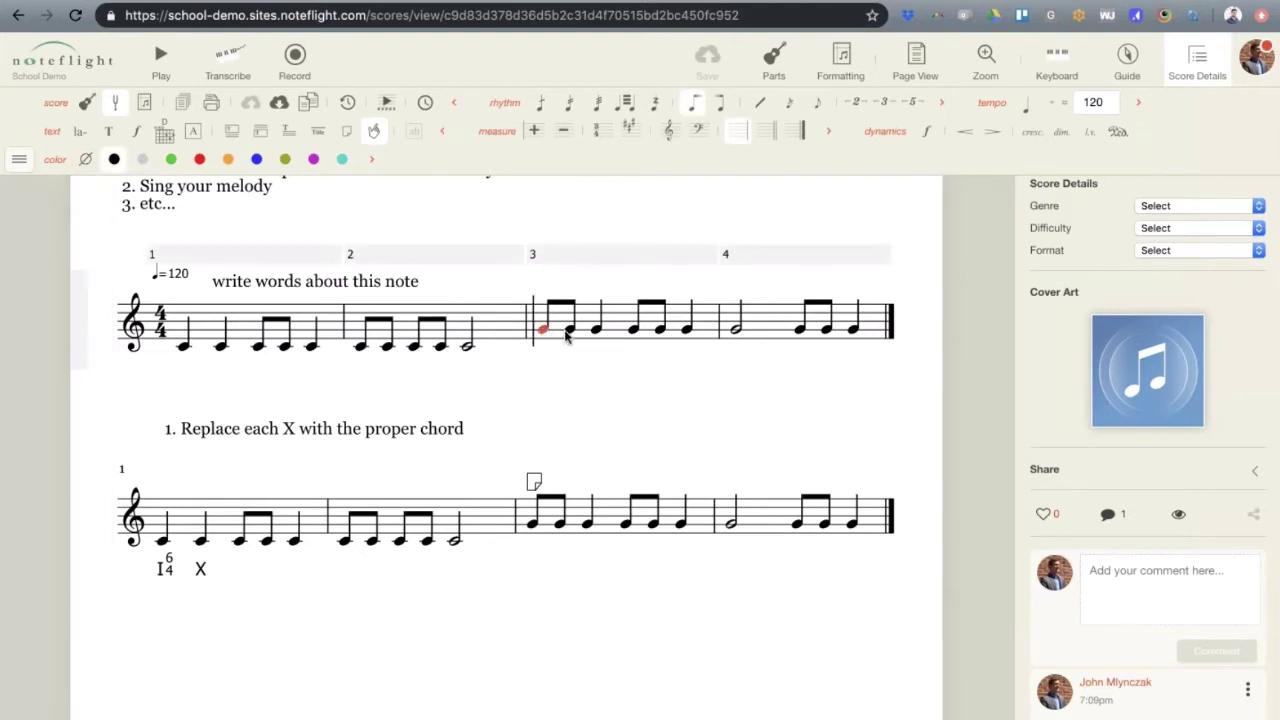
key(shift+Right)
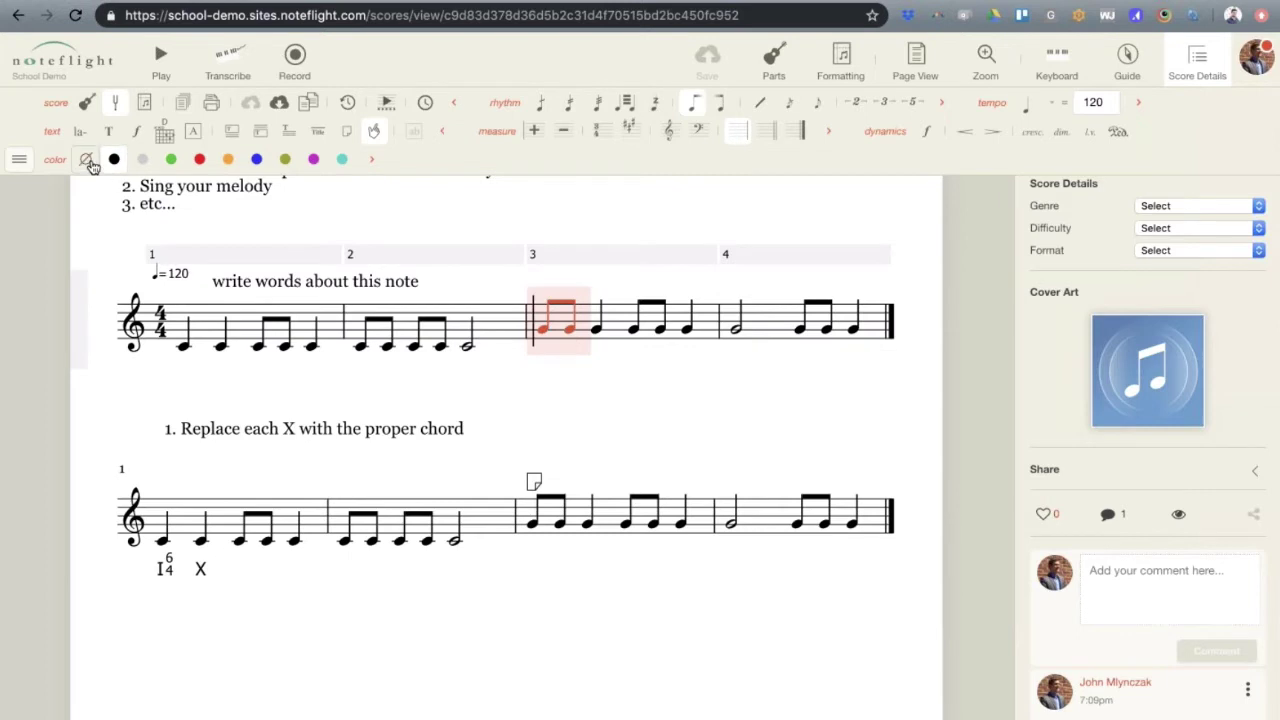
key(Delete)
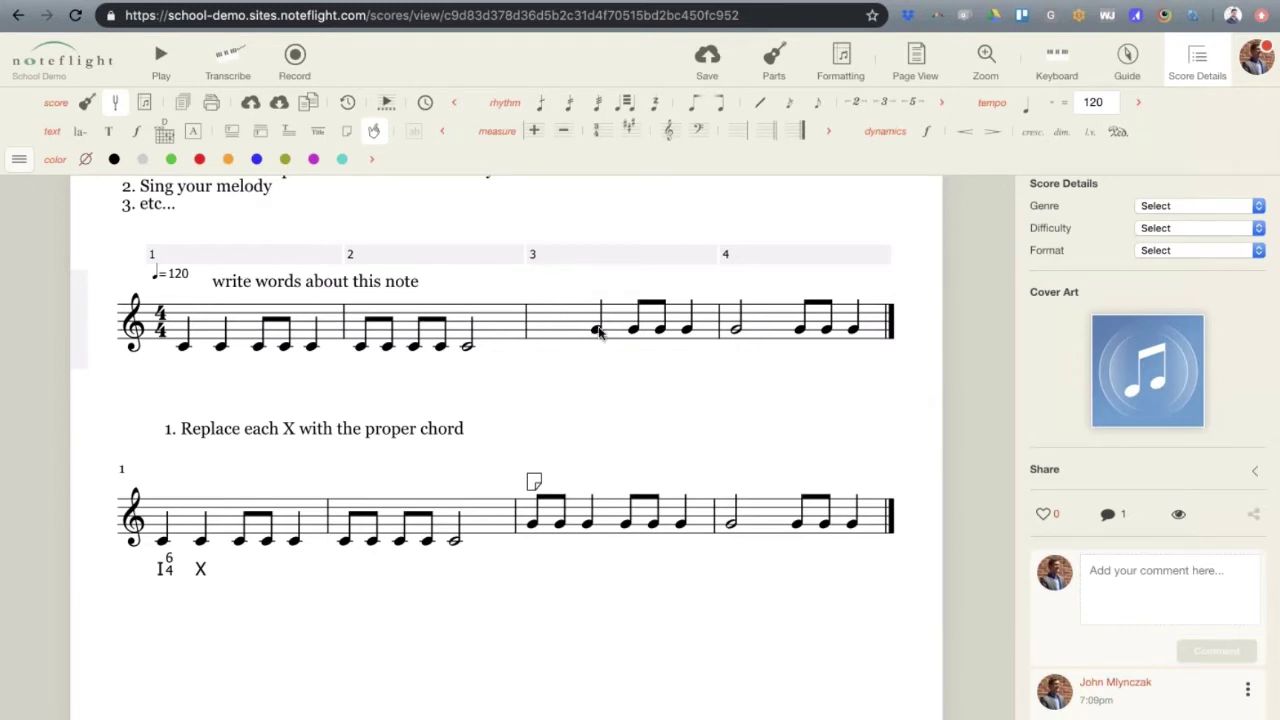
click(612, 326)
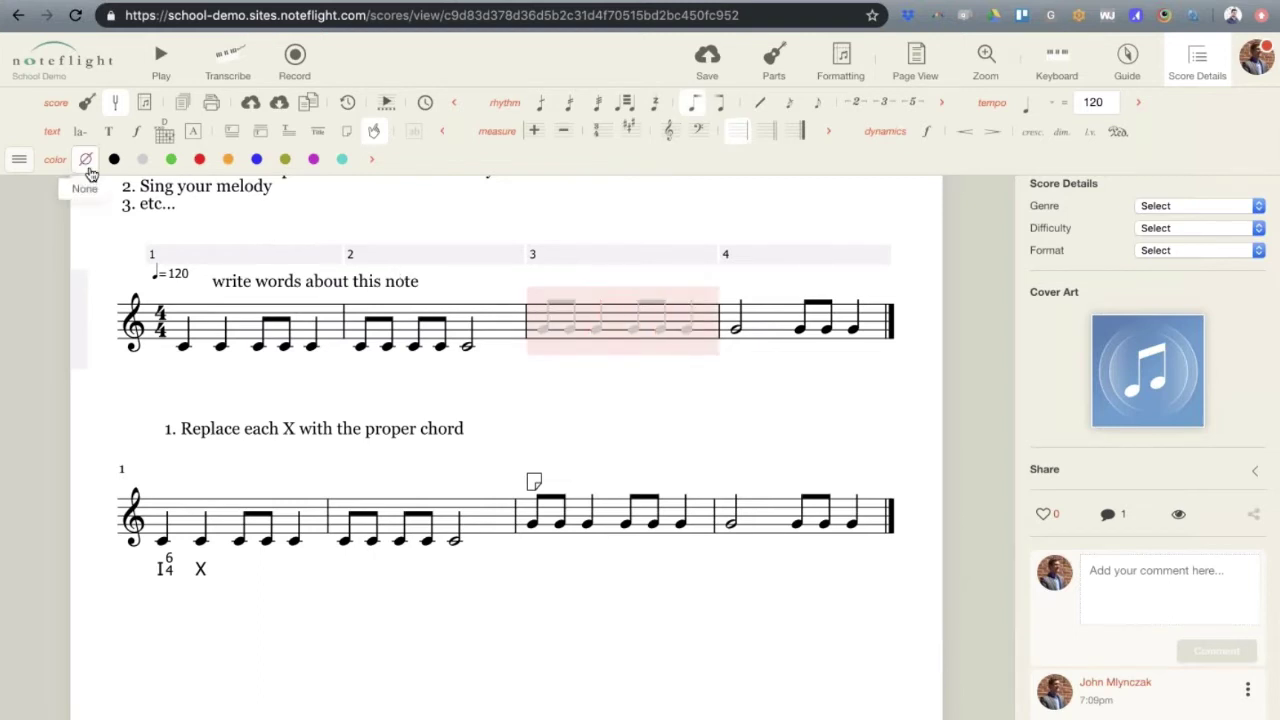
click(611, 452)
Restore the notes in measure 3 of the first system to black
click(581, 323)
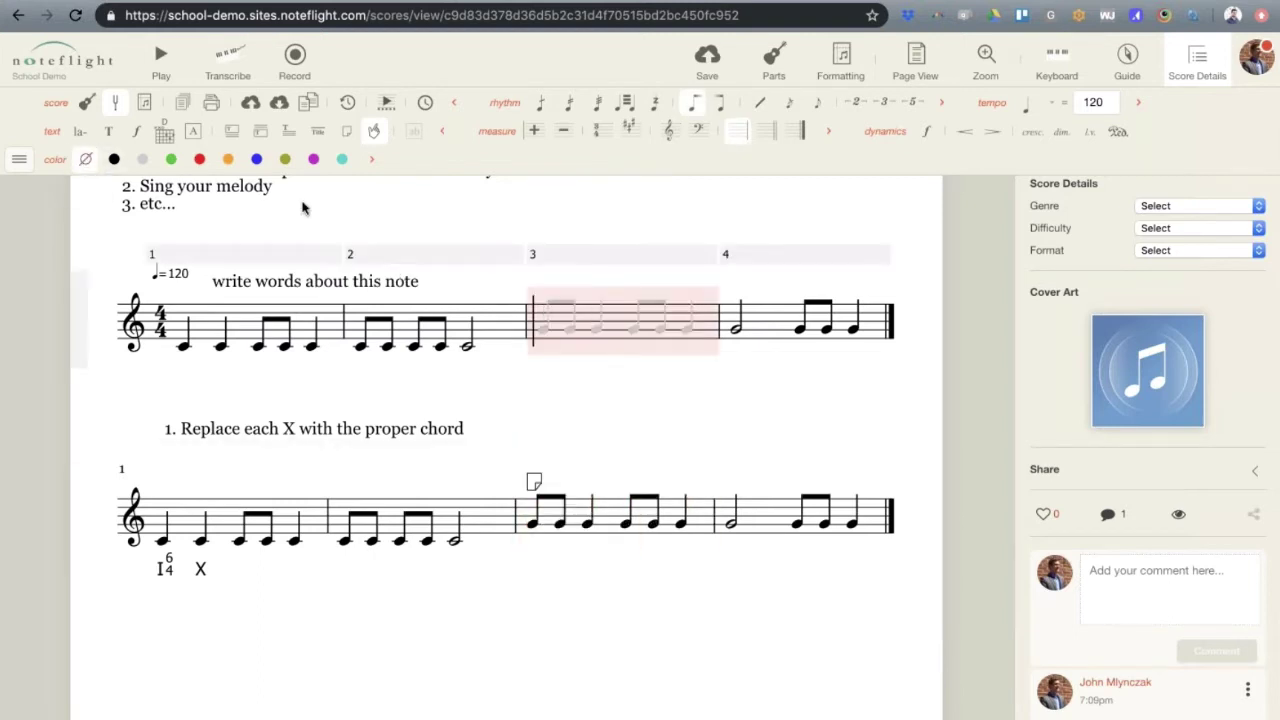
key(ctrl+v)
click(646, 404)
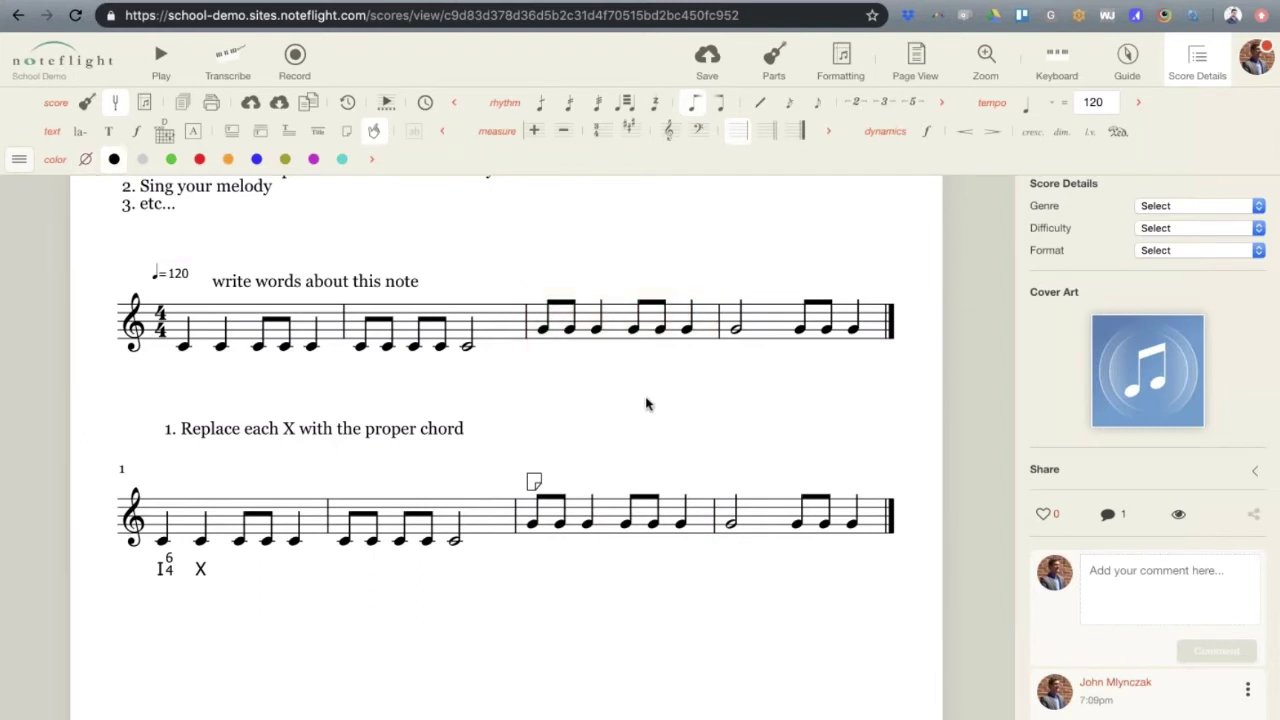
click(470, 347)
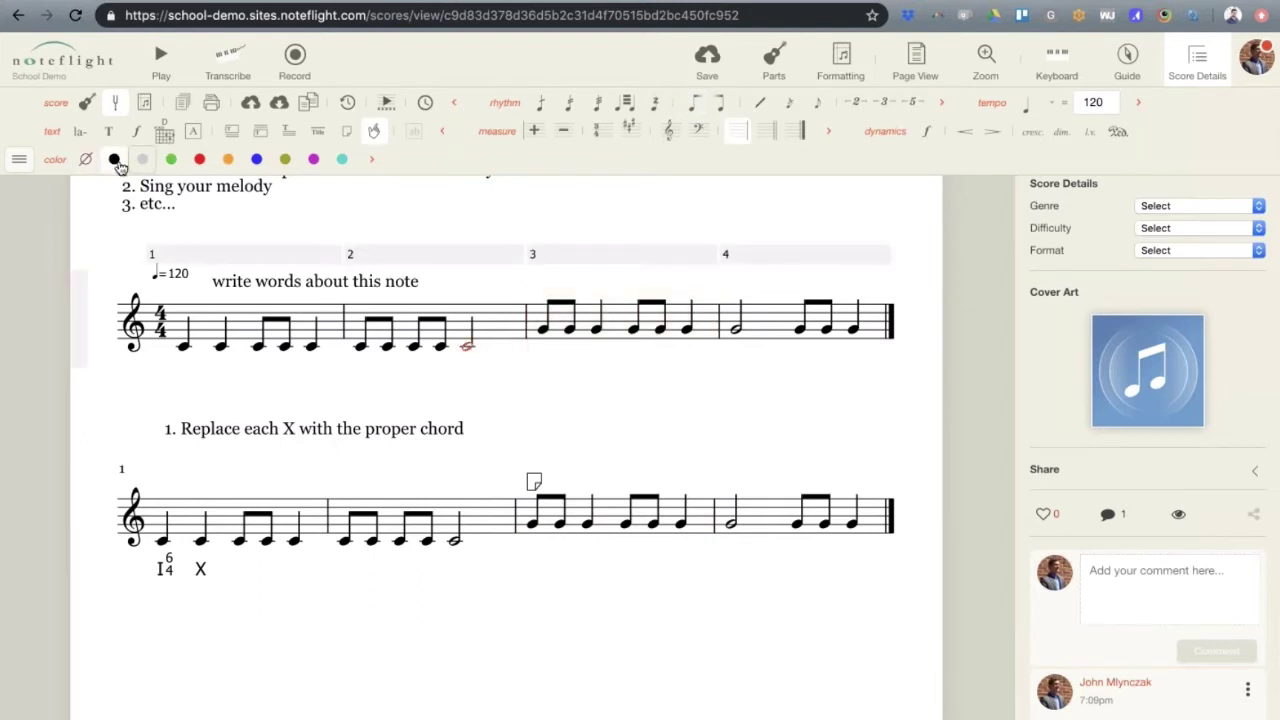
Color the X placeholder under the second note of the second system red
click(200, 568)
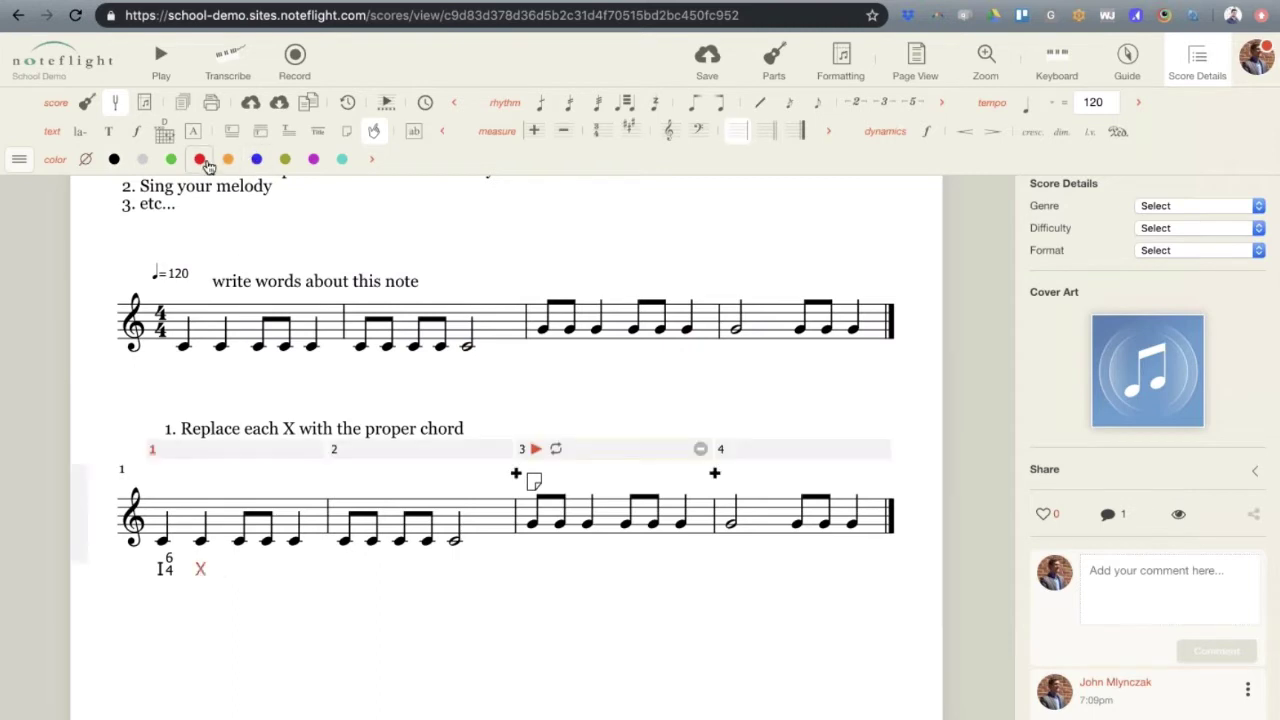
click(200, 570)
click(199, 159)
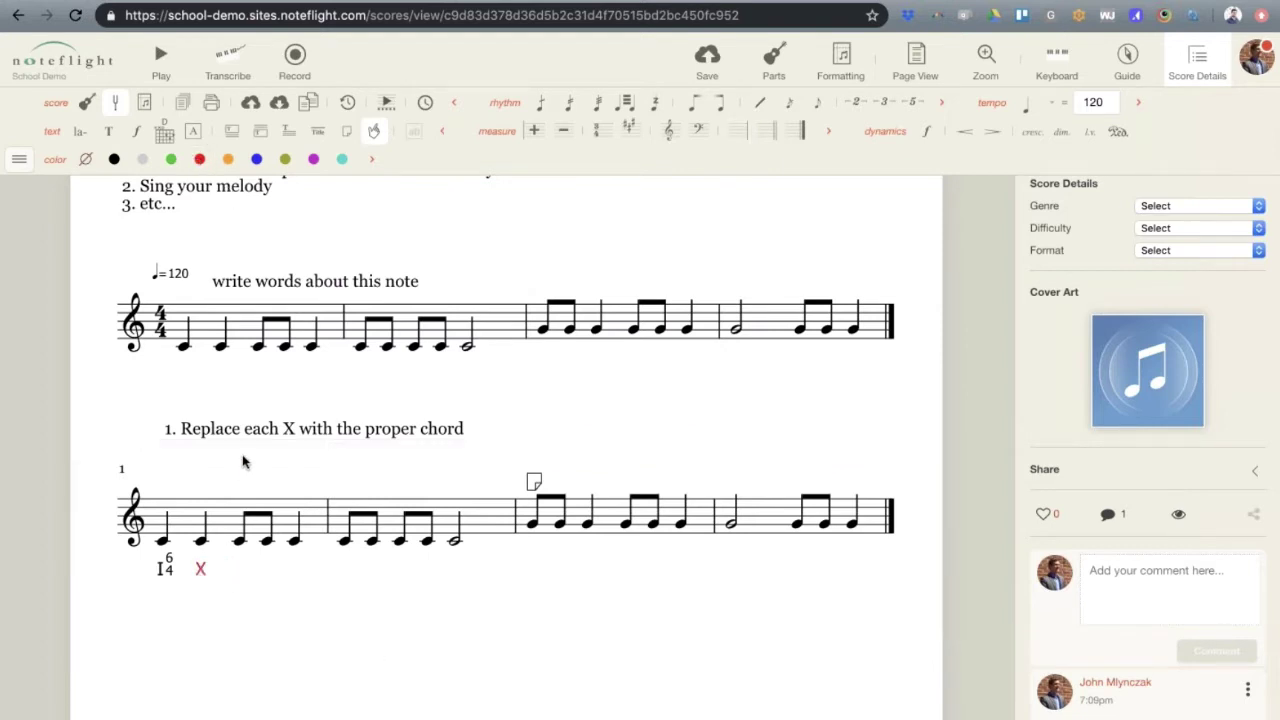
Change the instruction above the second system to "1. Replace each RED X with the proper chord" and leave the text
click(283, 428)
click(284, 428)
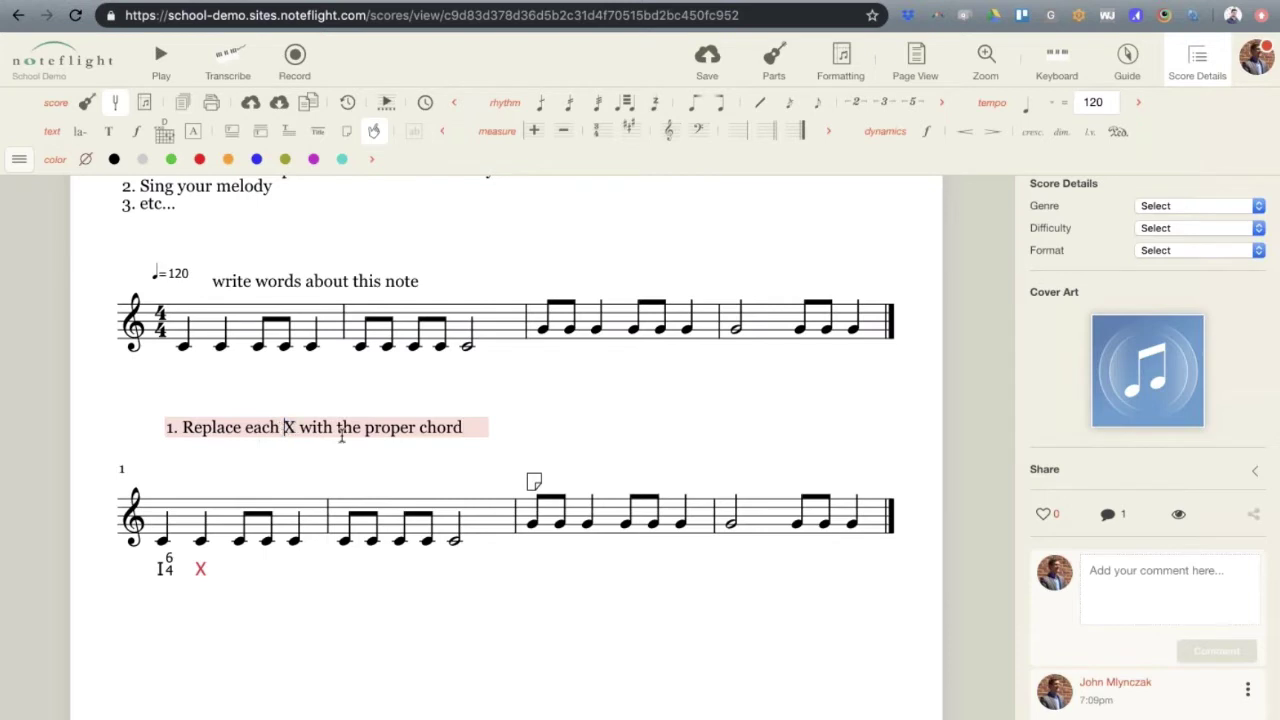
text(RED)
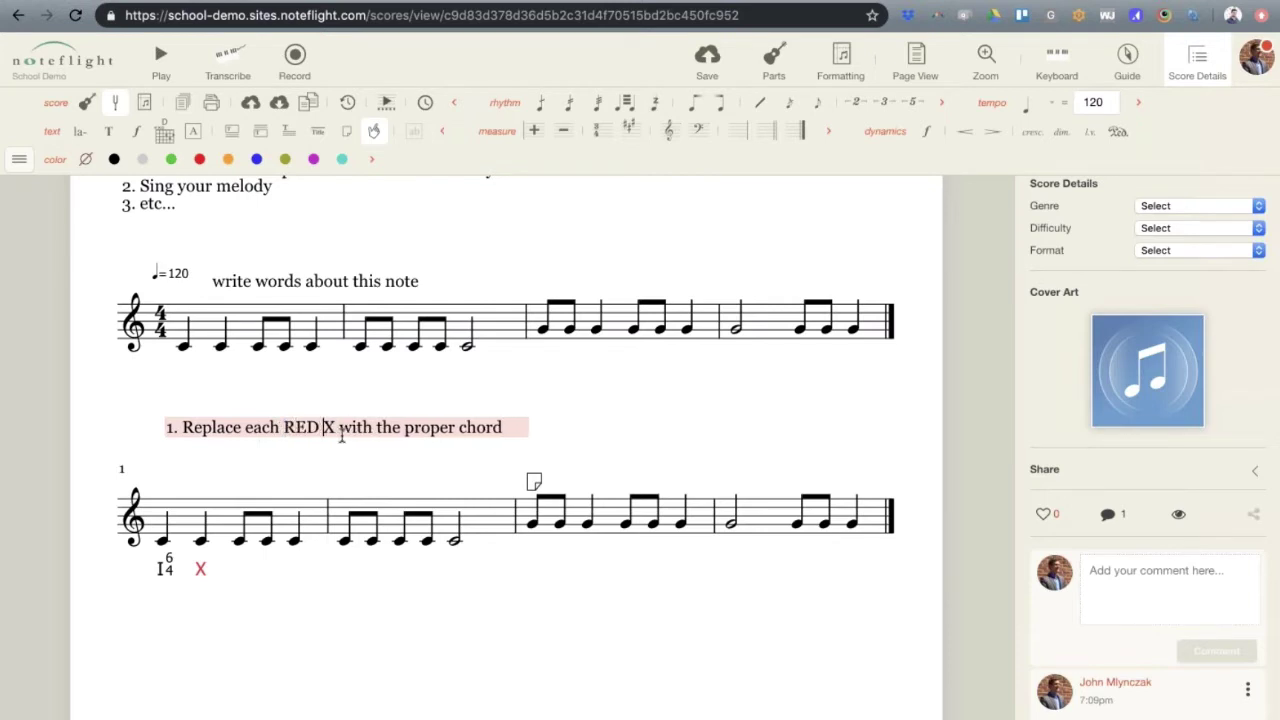
click(751, 414)
click(500, 517)
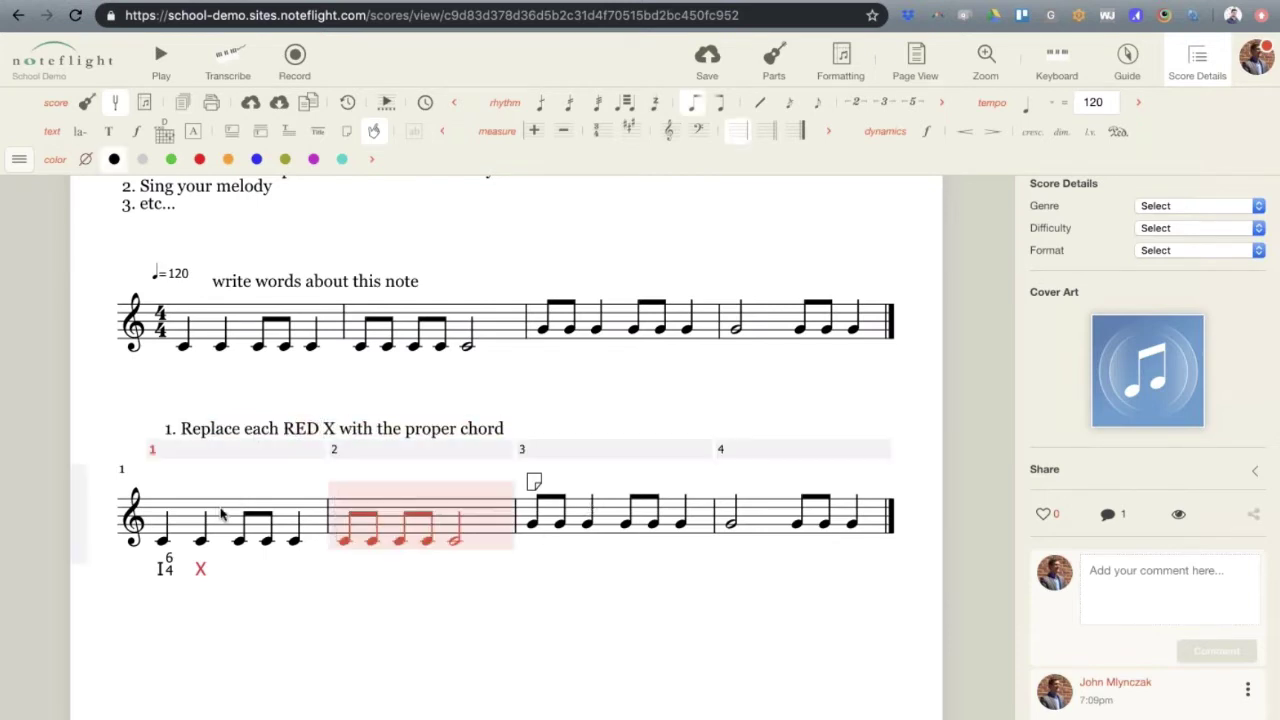
click(382, 383)
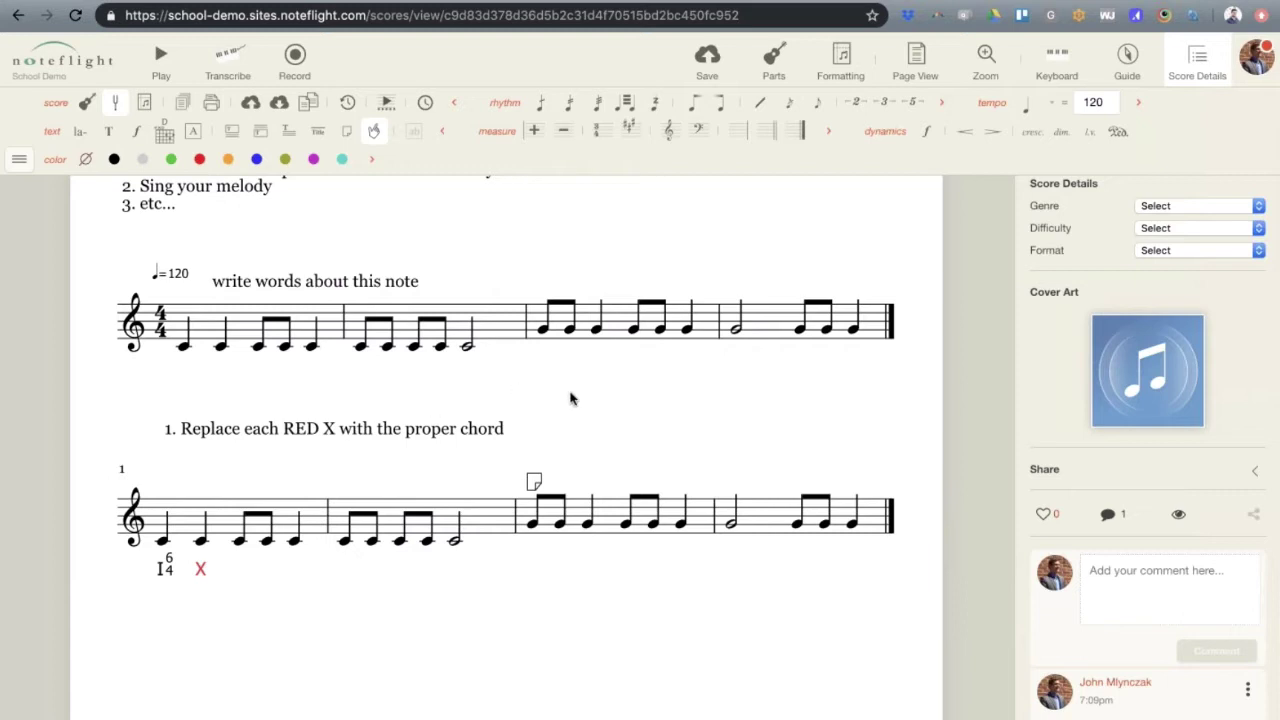
Select measures 3 and 4 of the first system
scroll(560, 420, up, 1)
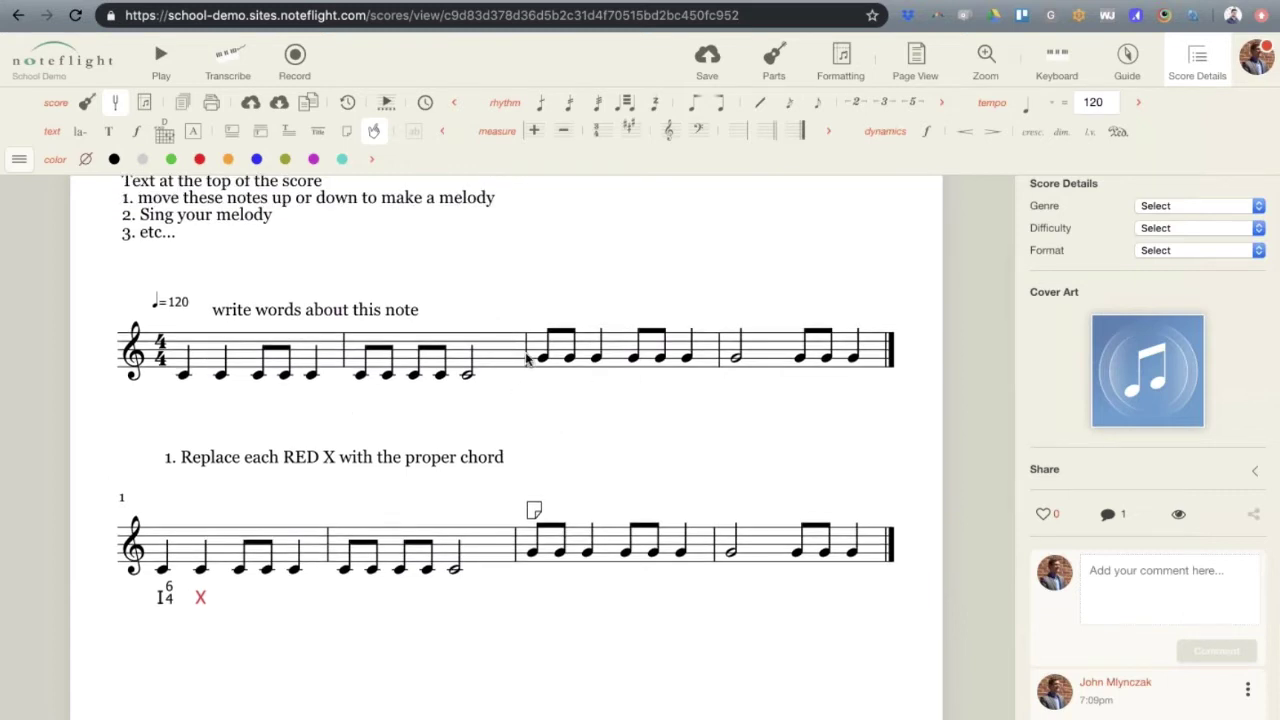
click(592, 352)
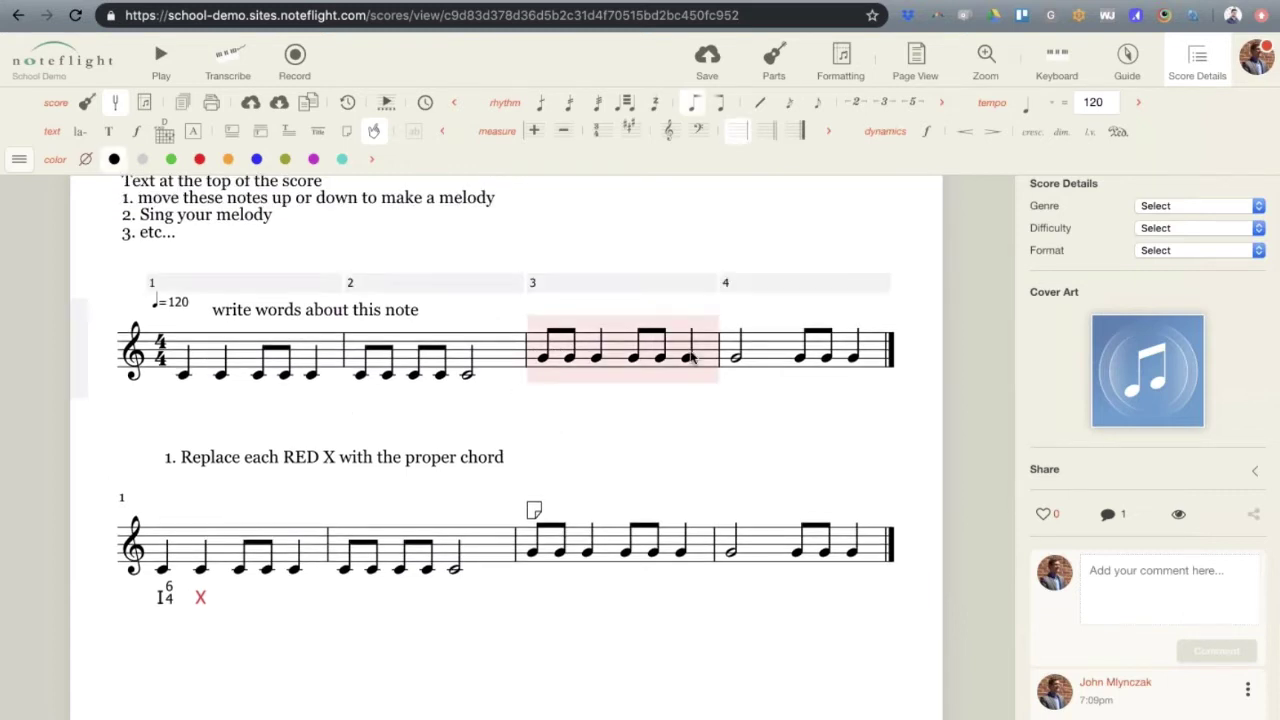
shift+click(770, 355)
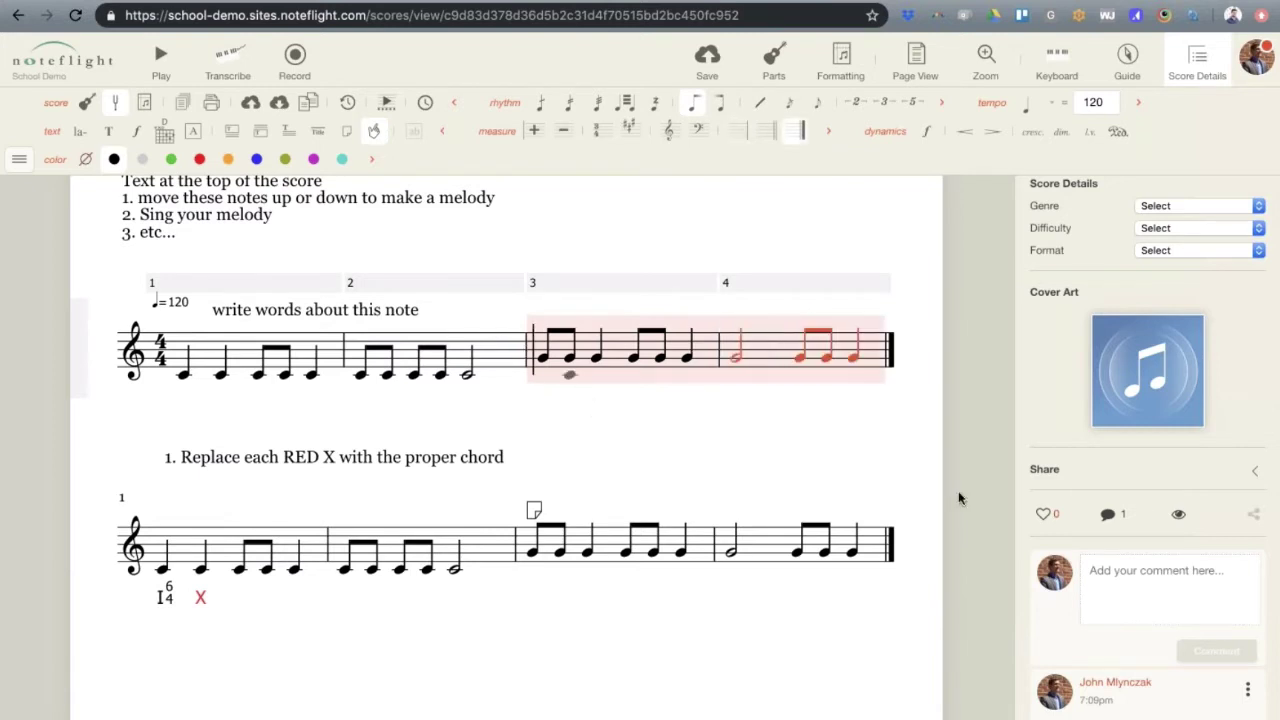
Post a comment in the Score Details reading "GREEN: These are all..."
click(1116, 573)
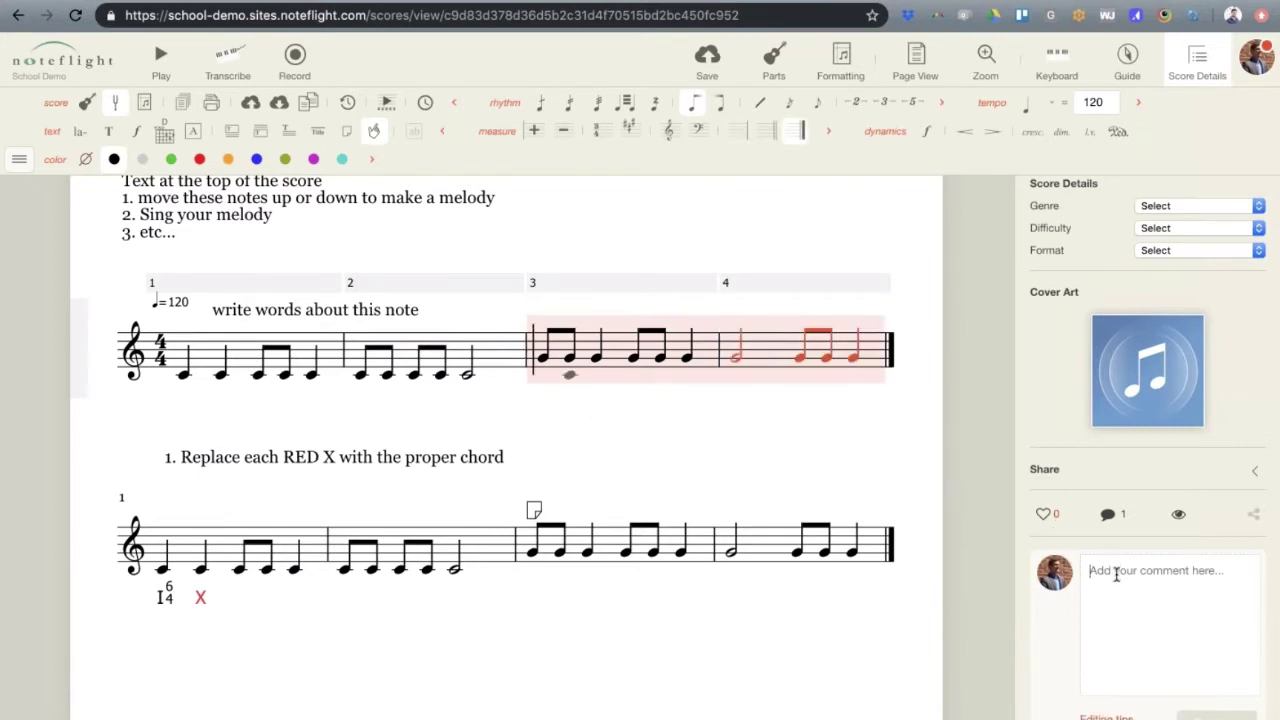
text(GREEN)
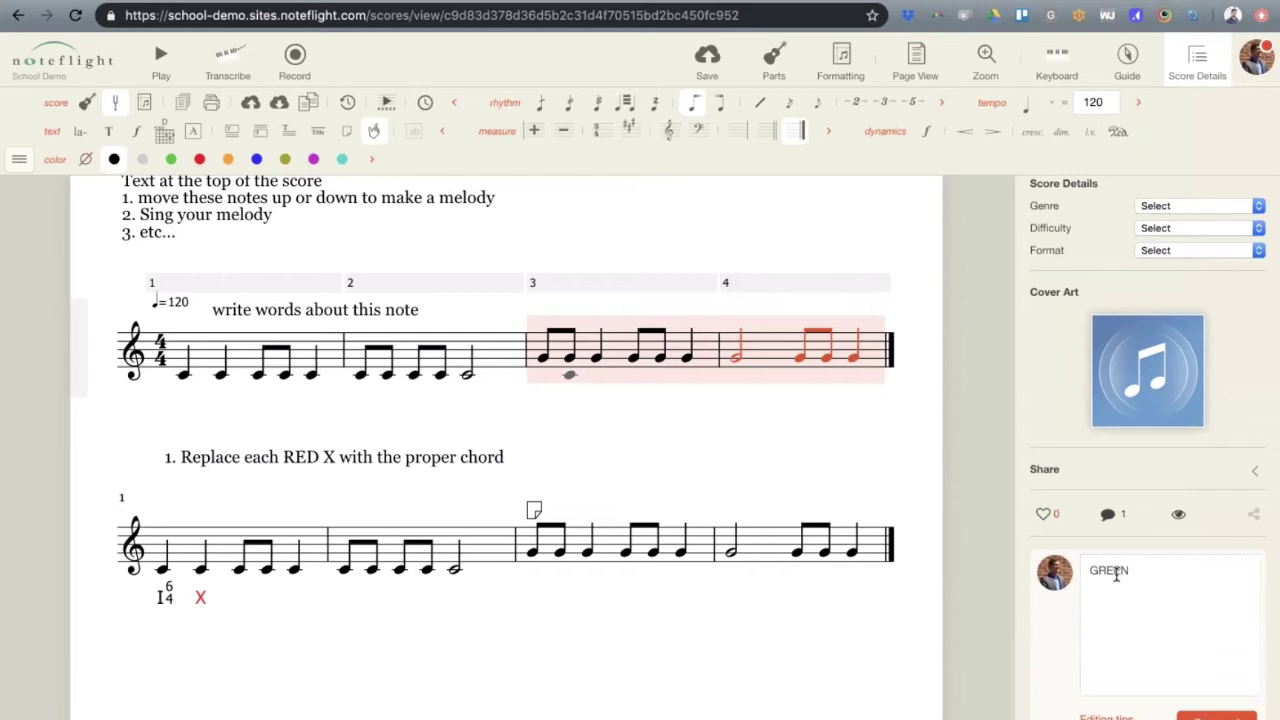
text(: These are all)
key(BackSpace)
text(...)
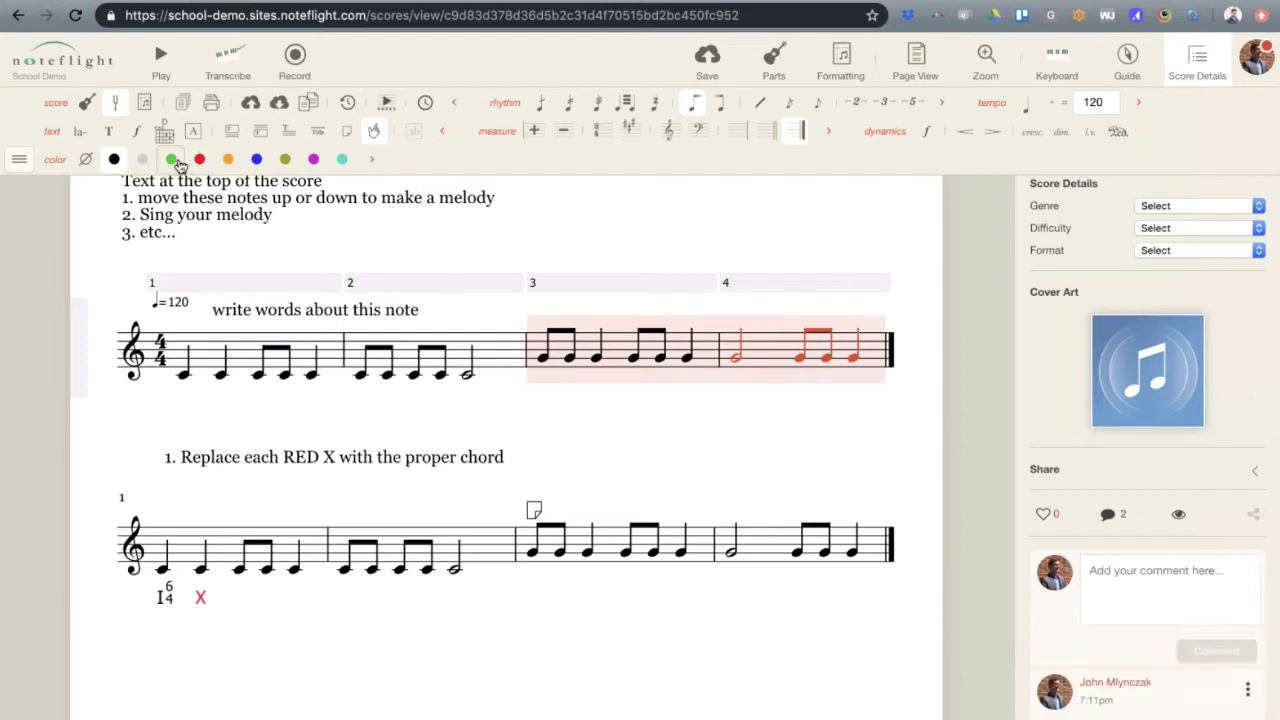
Color the notes in measures 3 and 4 of the first system green
click(172, 160)
click(635, 505)
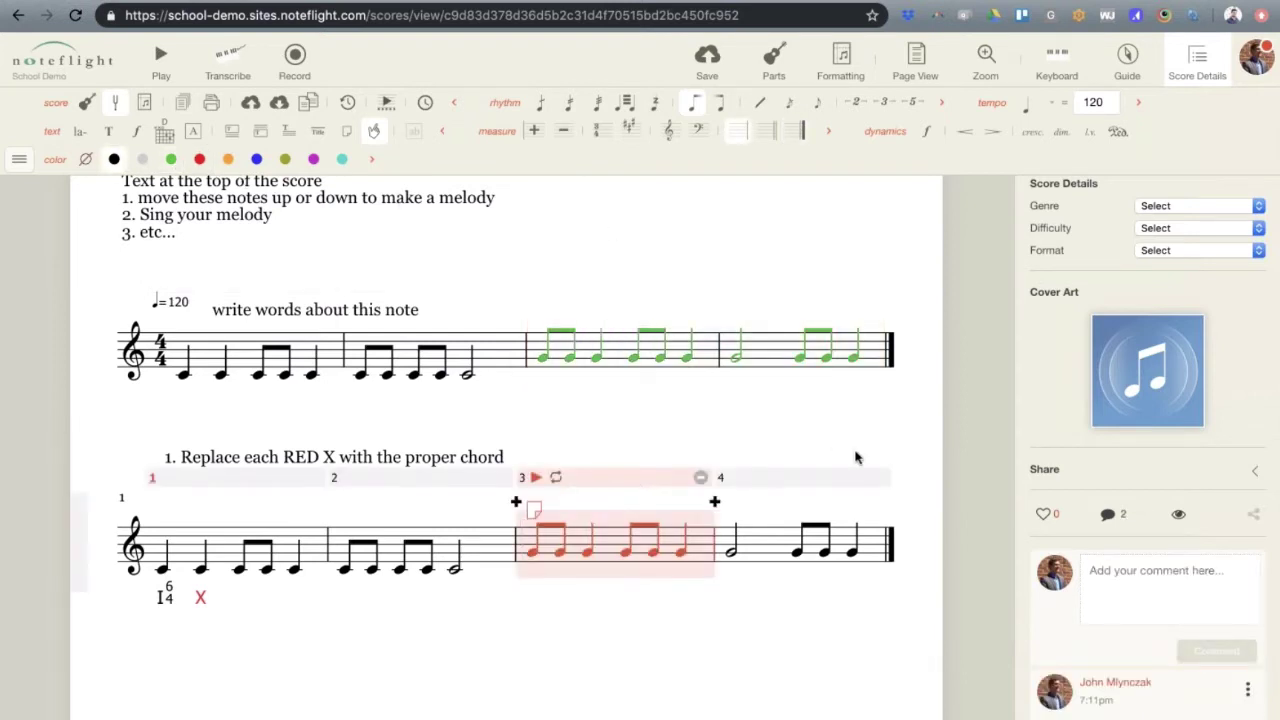
Show the extended set of note colors and color the first note of the first system with the classroom red
scroll(1100, 640, down, 1)
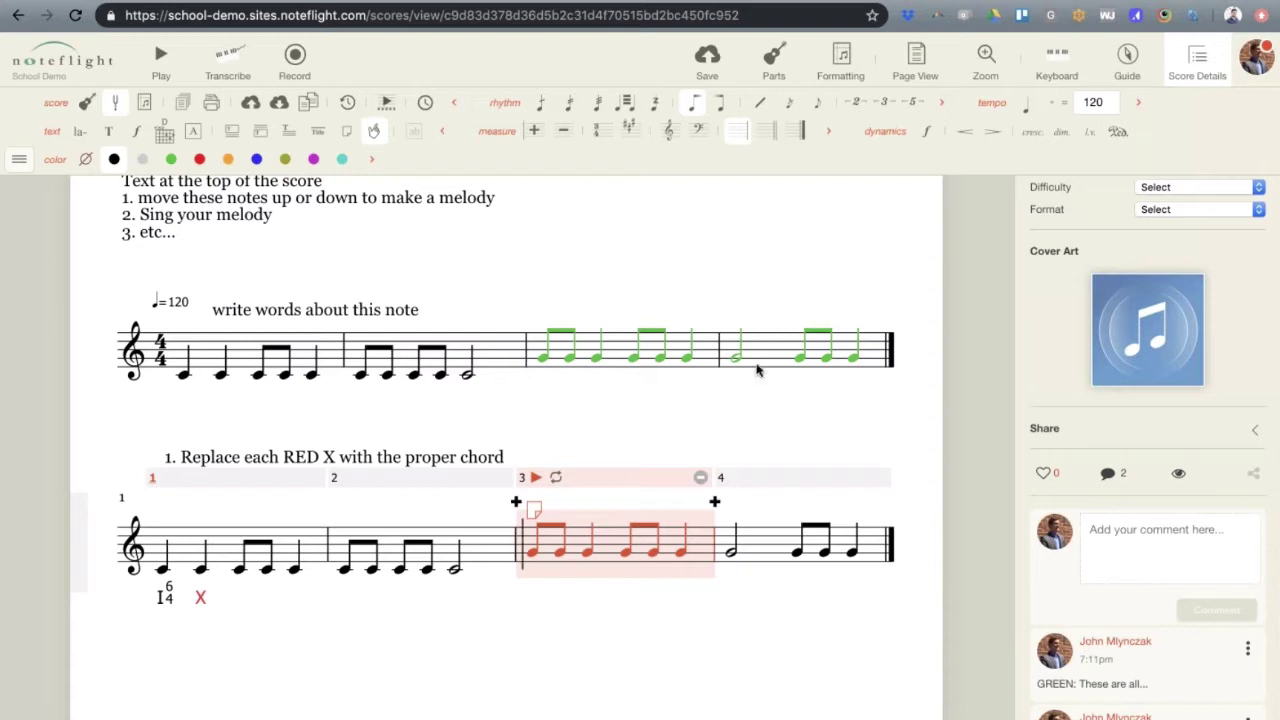
click(626, 420)
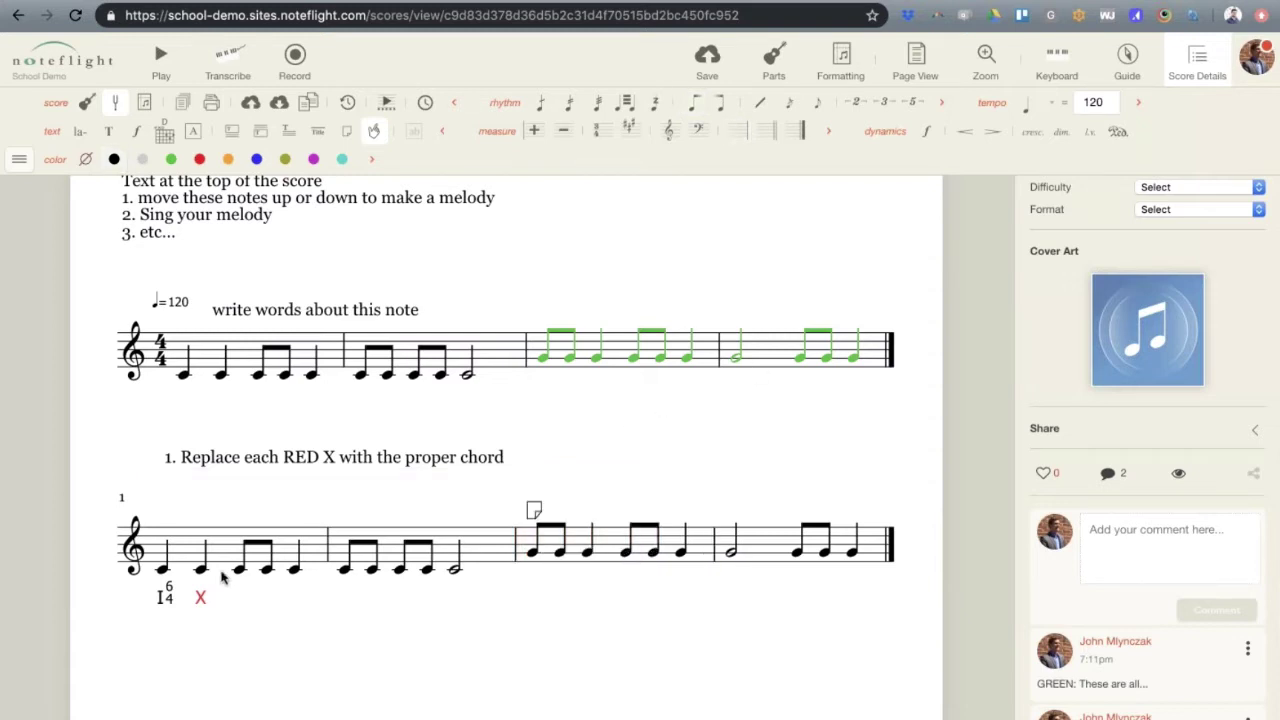
click(379, 164)
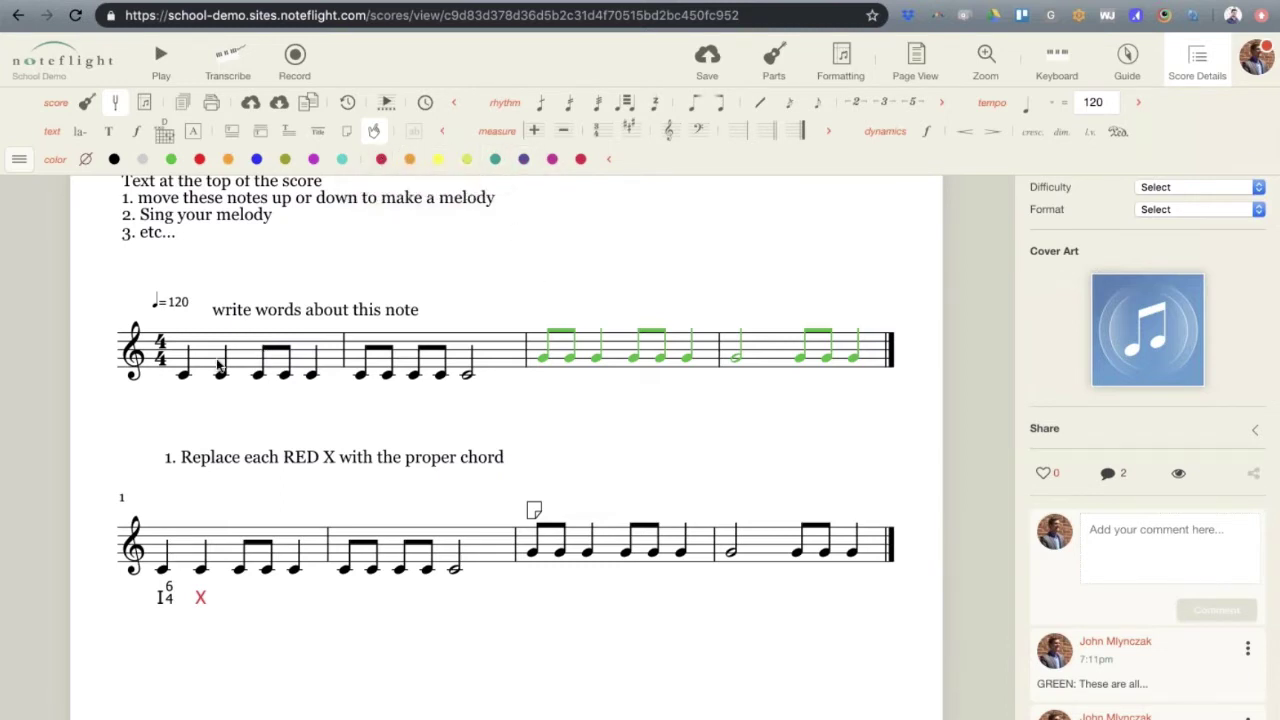
click(184, 373)
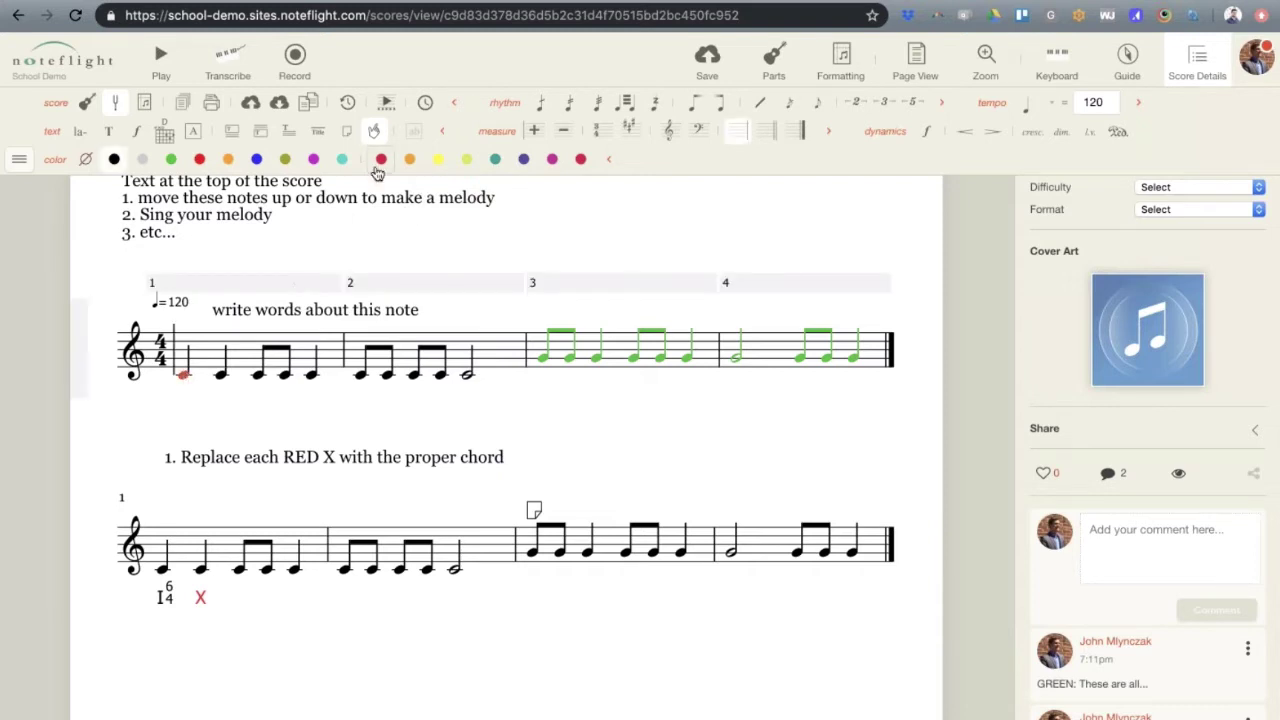
click(379, 165)
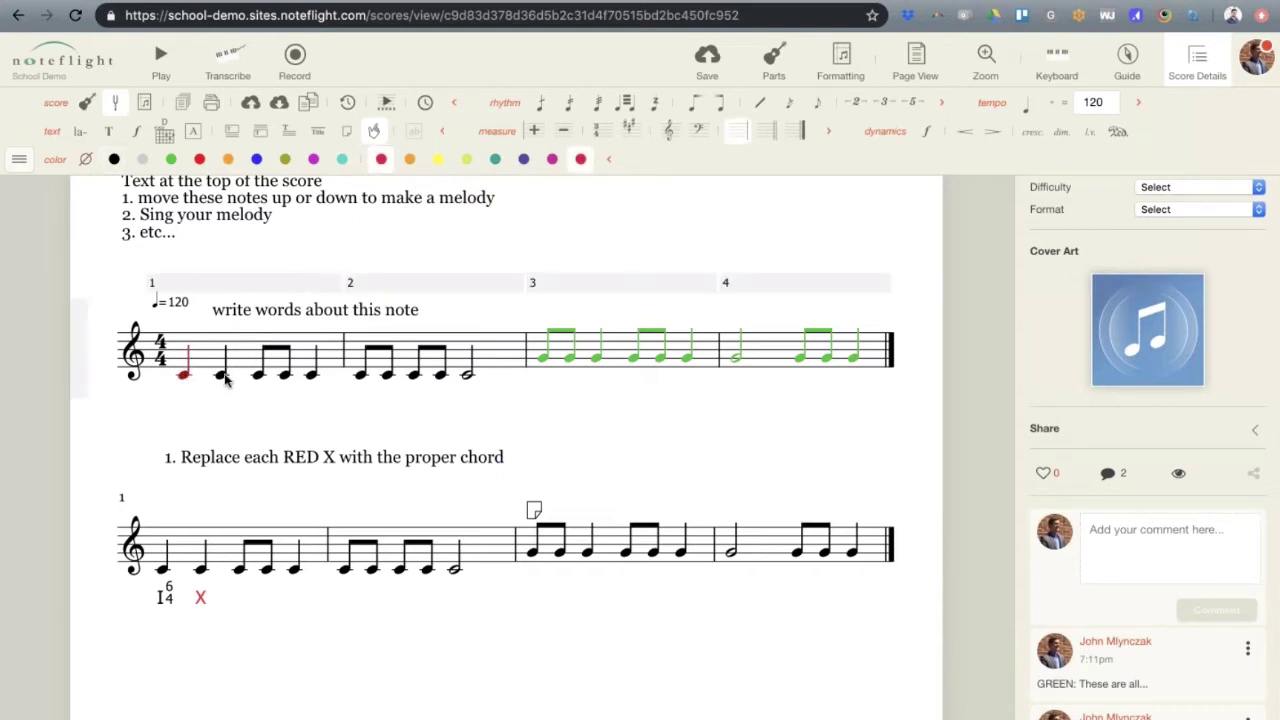
Raise the second to fifth notes of the first measure to D, E, F and G
key(Right)
key(Right)
key(Right)
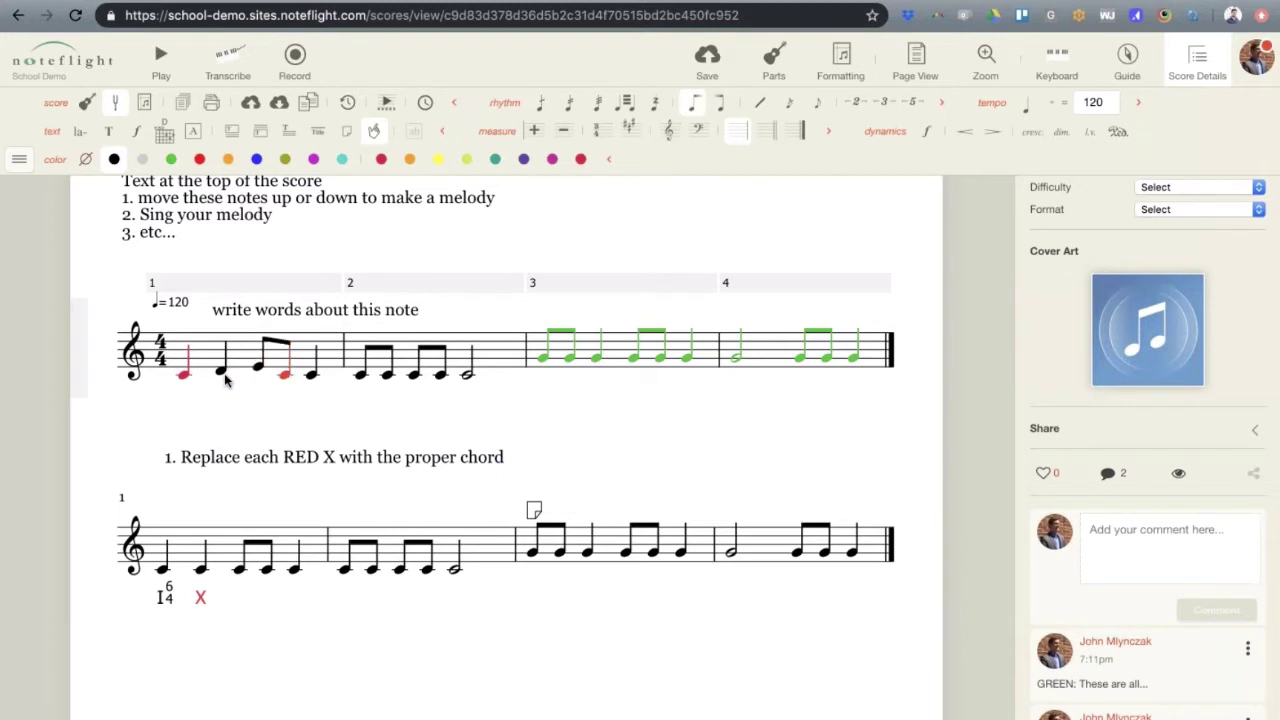
key(Right)
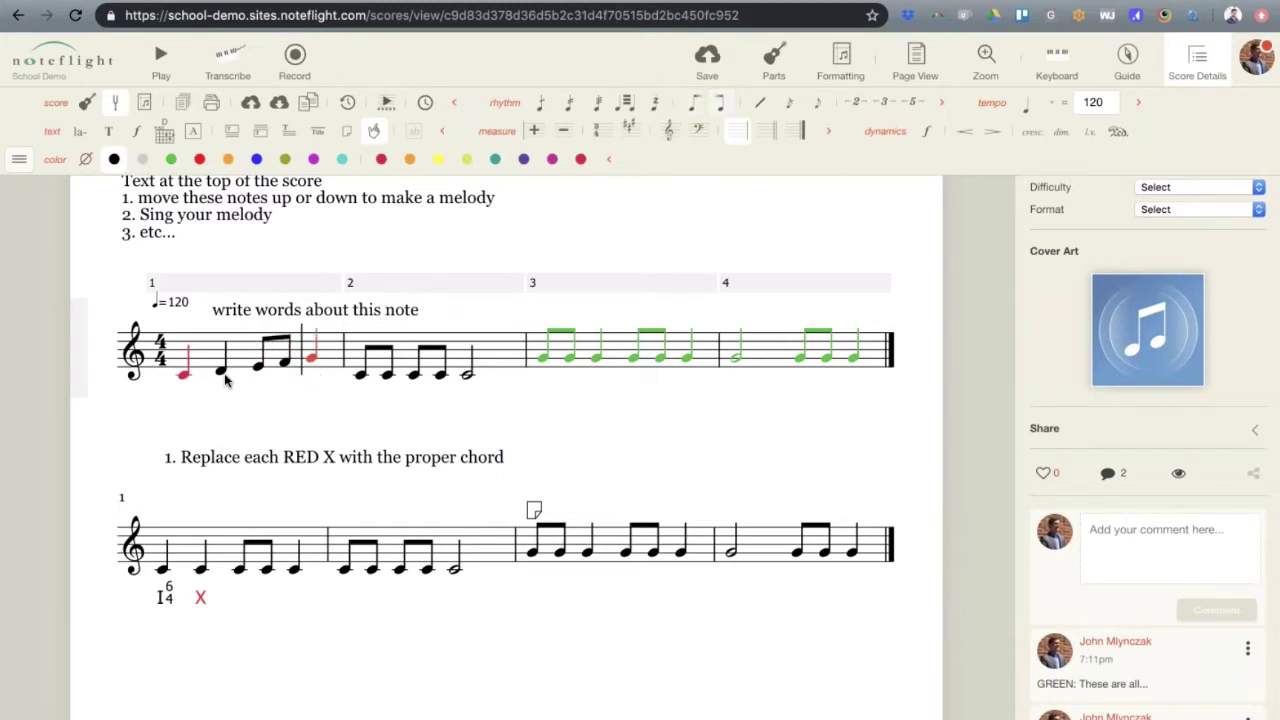
Color the first measure's D orange, E yellow, F light green and G teal using the classroom colors
click(222, 374)
click(408, 161)
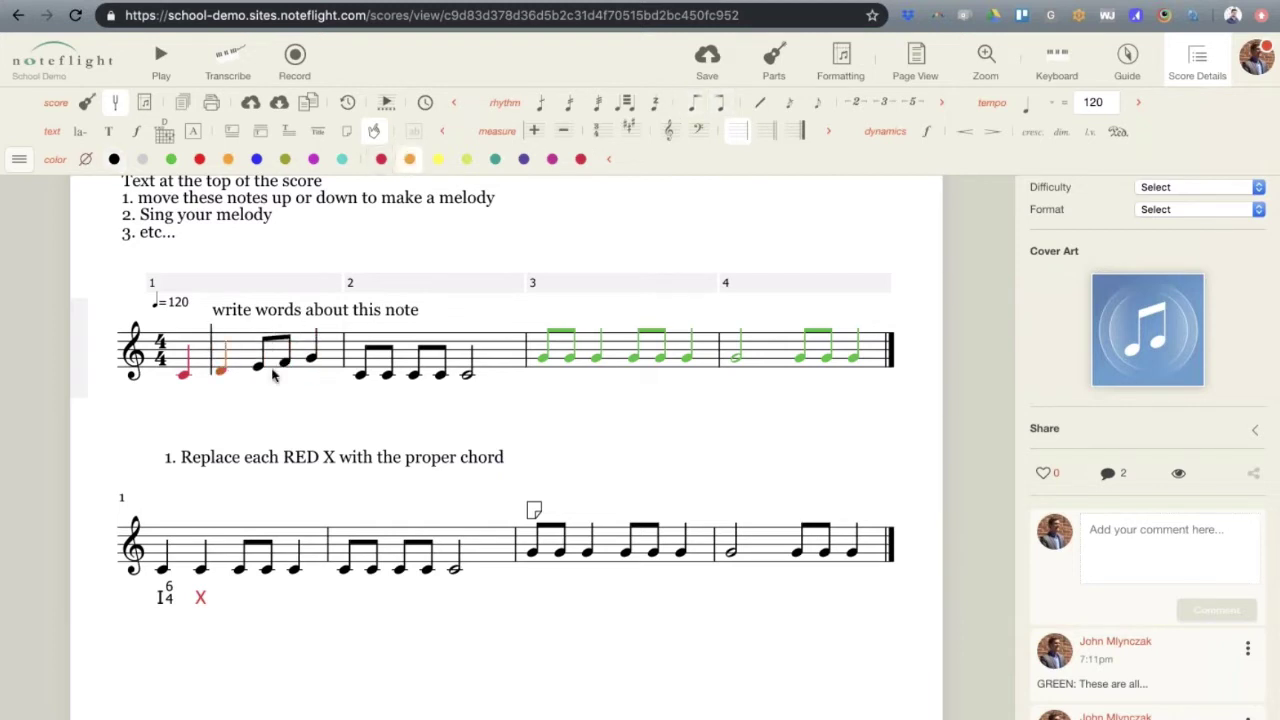
key(Right)
click(439, 161)
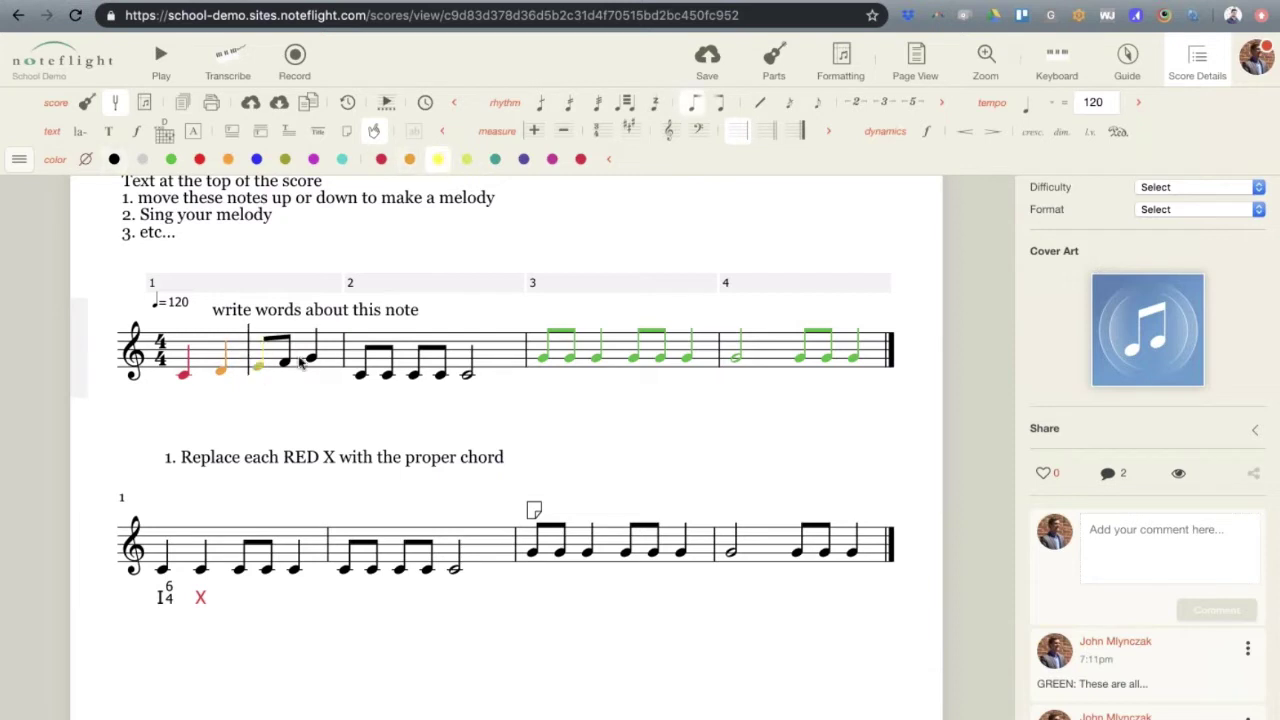
key(Right)
click(466, 161)
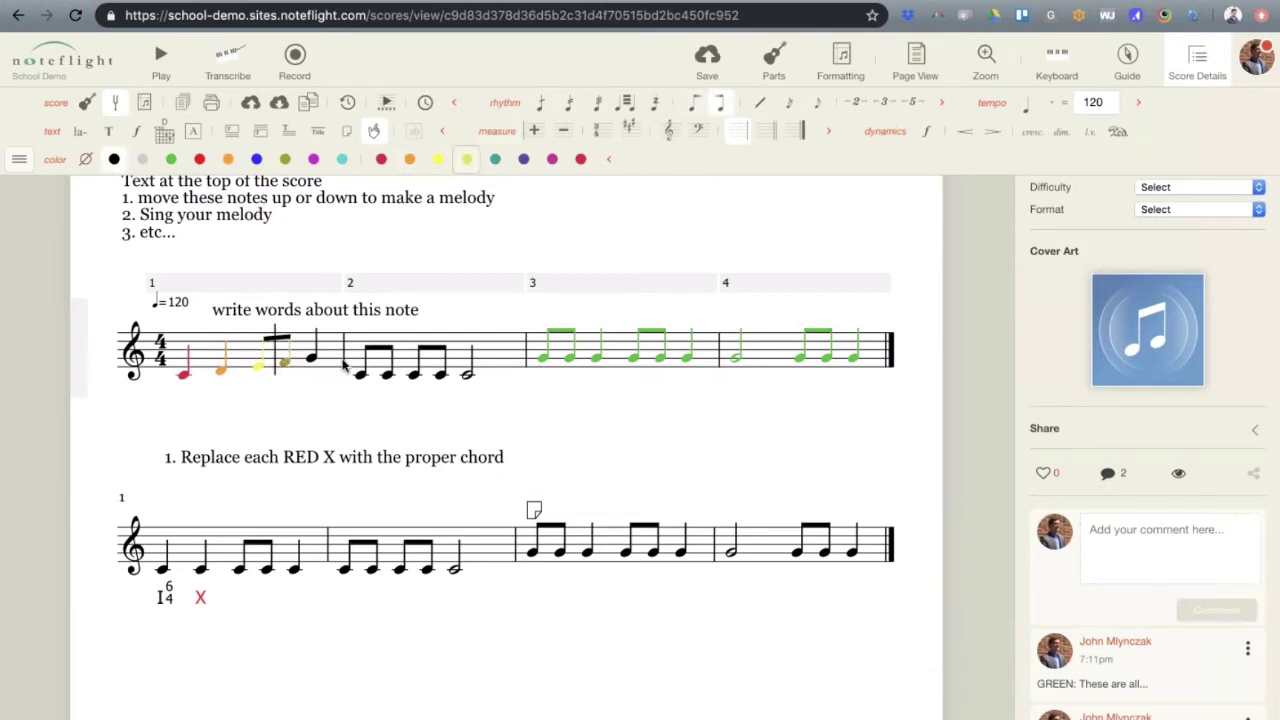
key(Right)
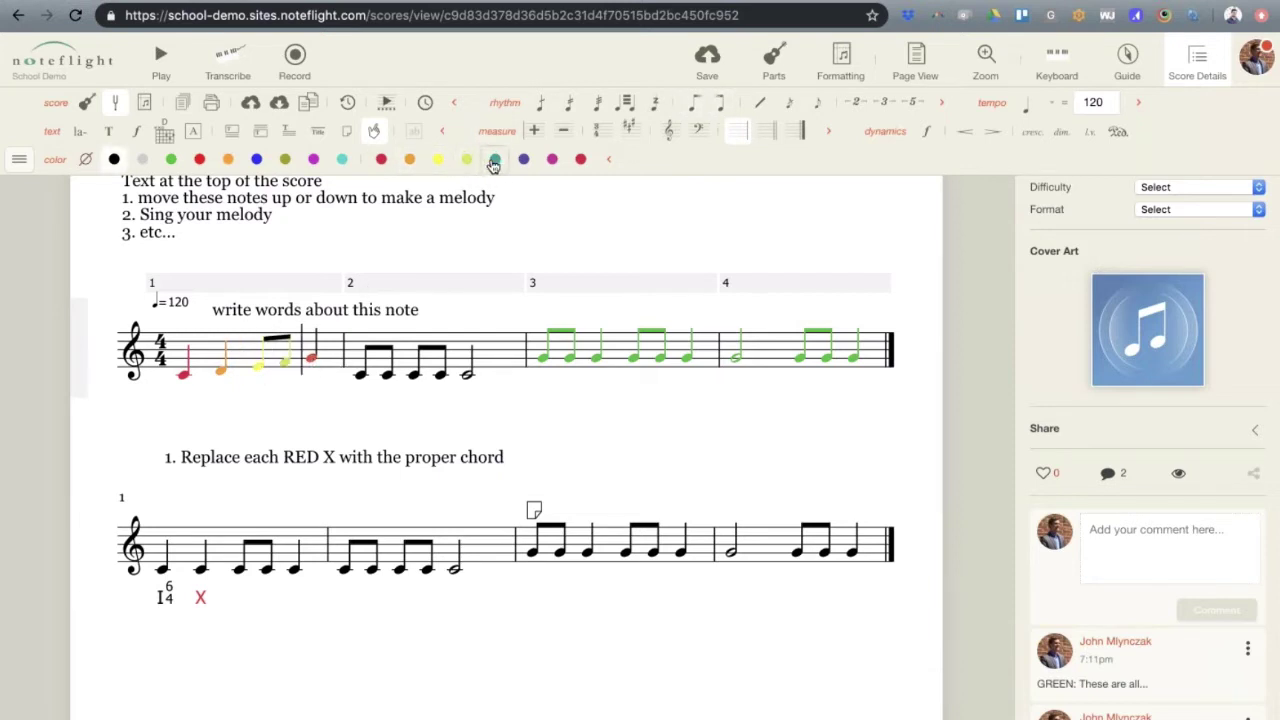
click(494, 161)
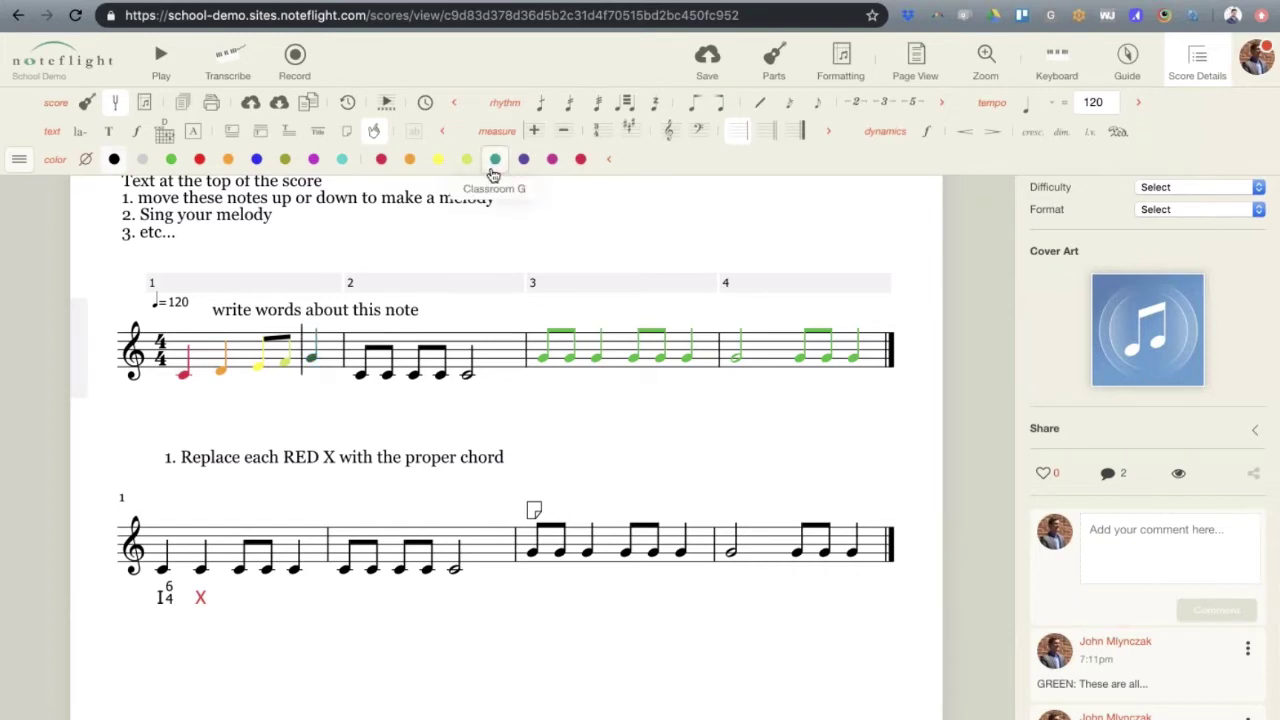
click(580, 448)
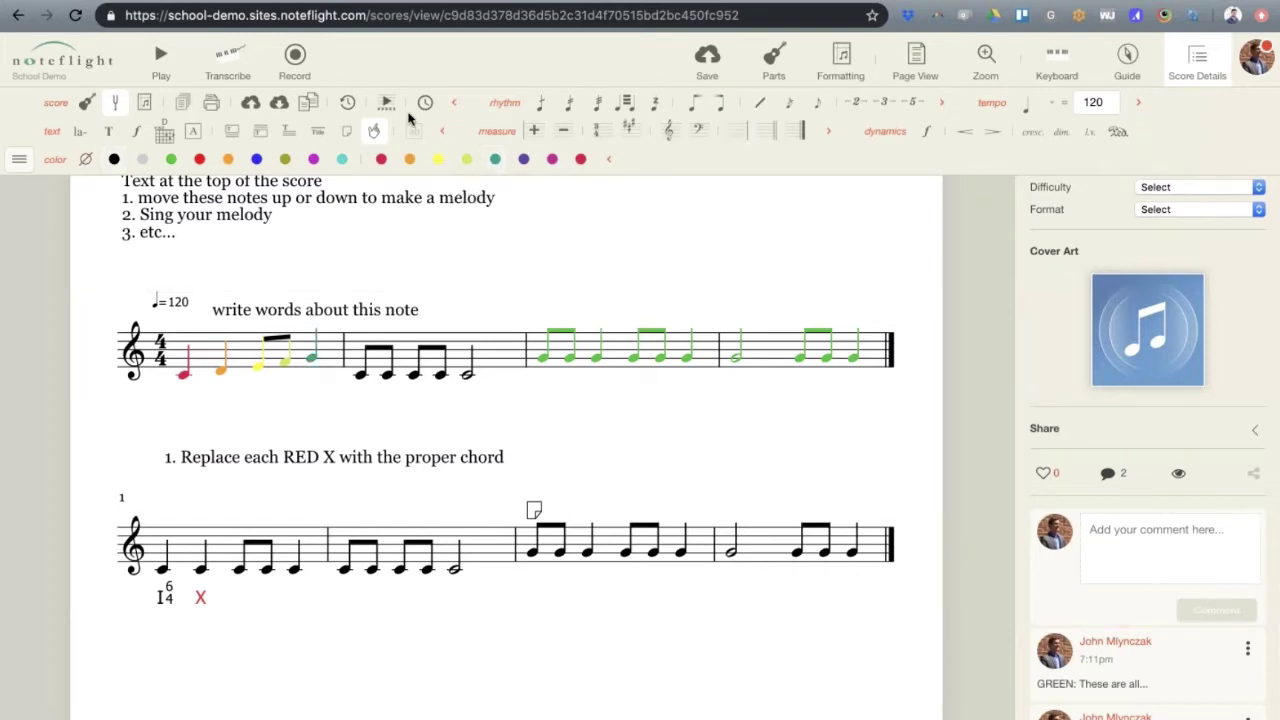
Switch to the Making Worksheets support article and review its Systems and Measures tips
key(ctrl+Tab)
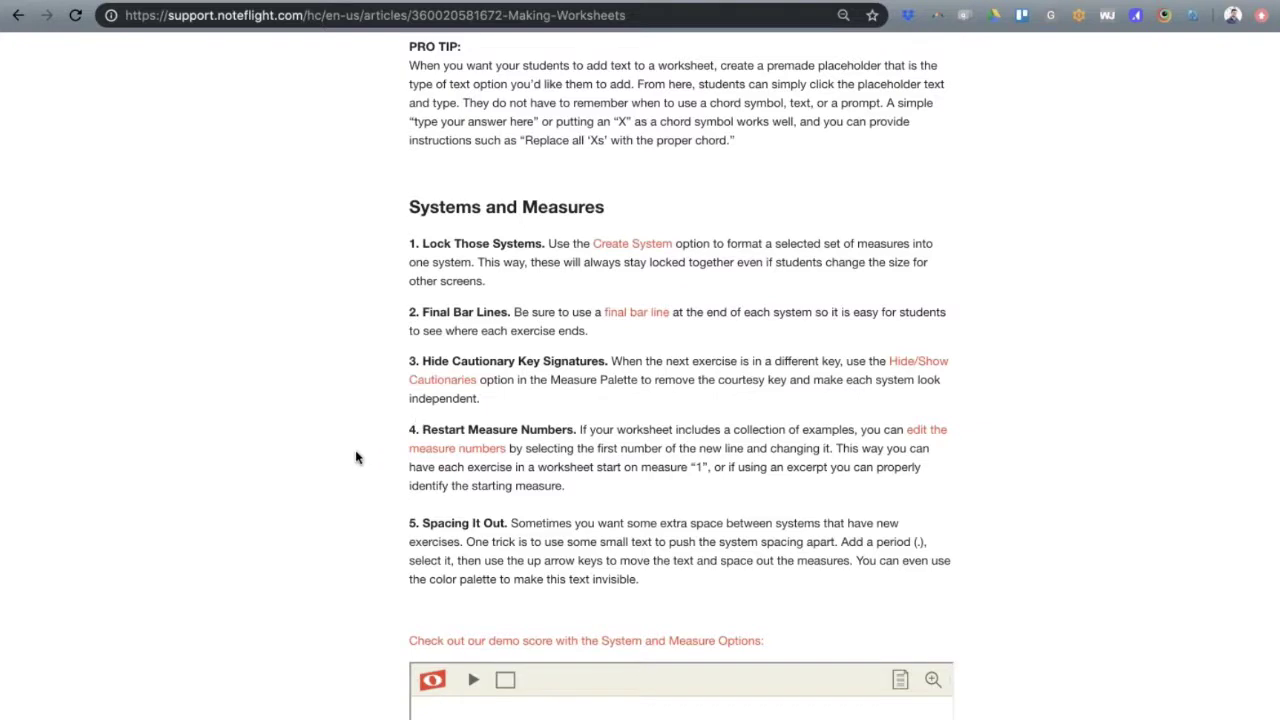
scroll(356, 458, down, 2)
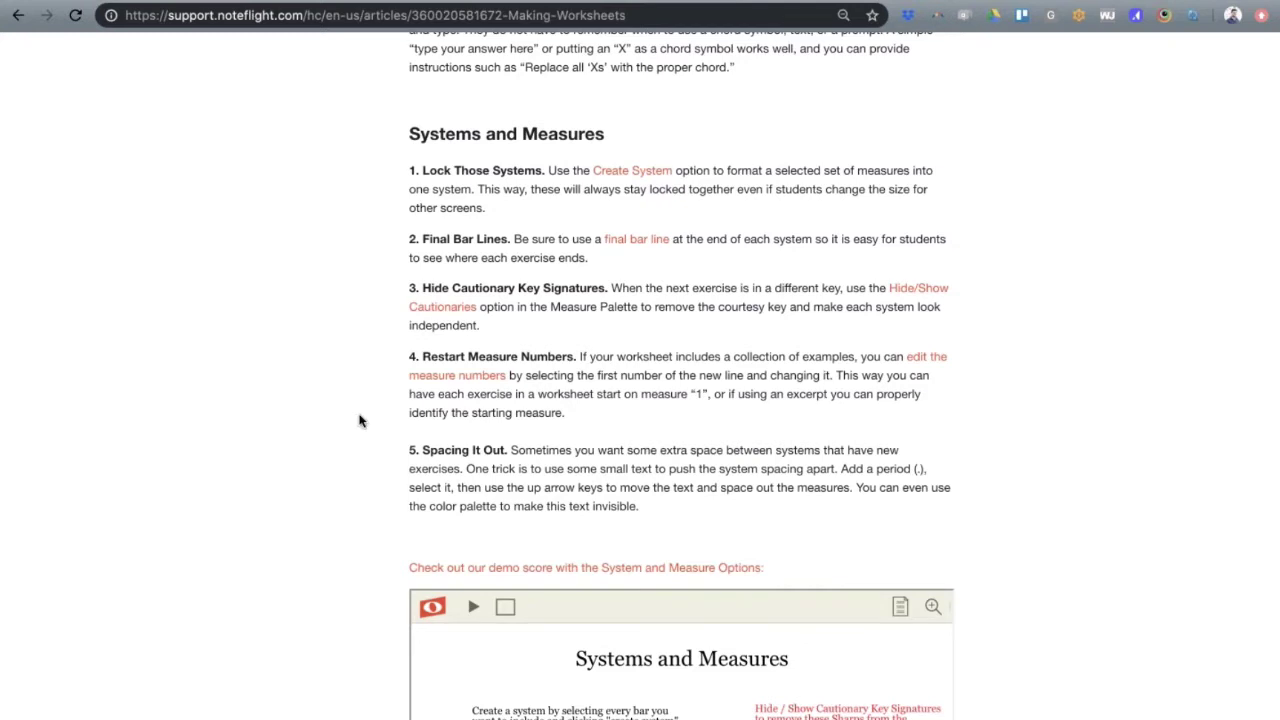
scroll(360, 420, down, 1)
scroll(360, 420, up, 2)
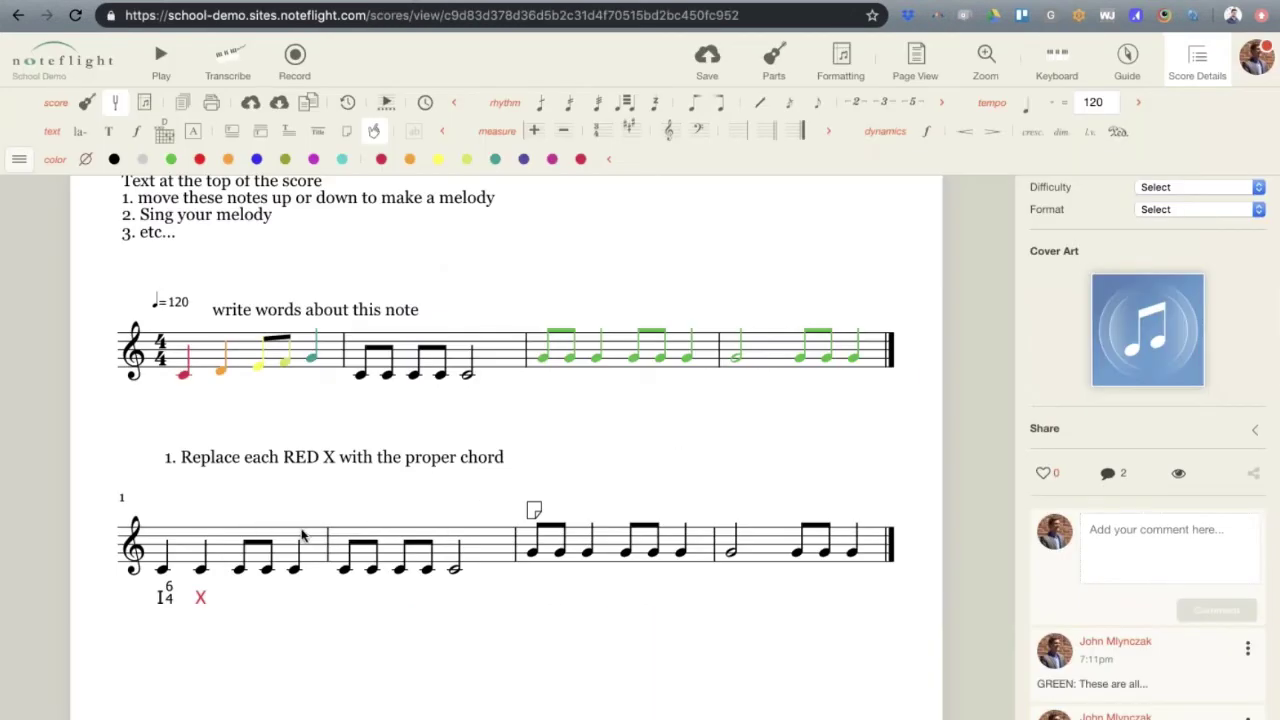
Copy the second system's four measures and paste them three times after the original to extend the exercise to 16 measures
click(230, 545)
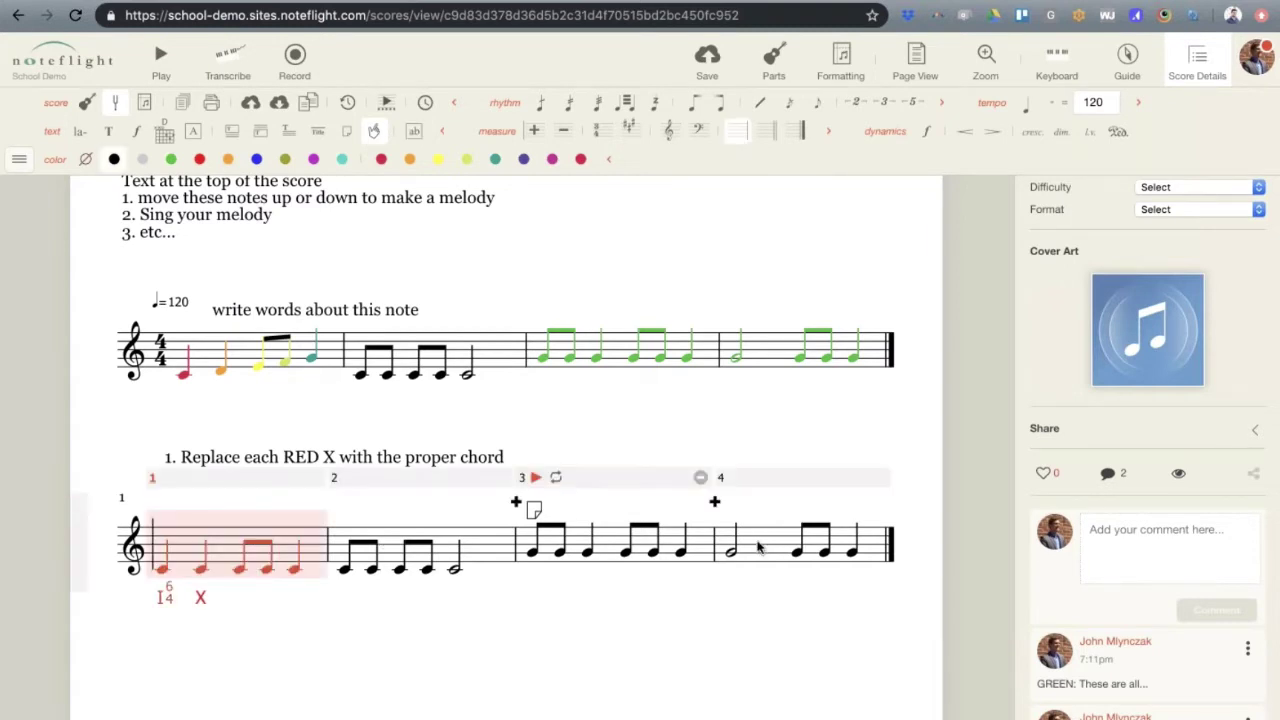
shift+click(757, 545)
key(Escape)
key(ctrl+z)
scroll(757, 543, down, 2)
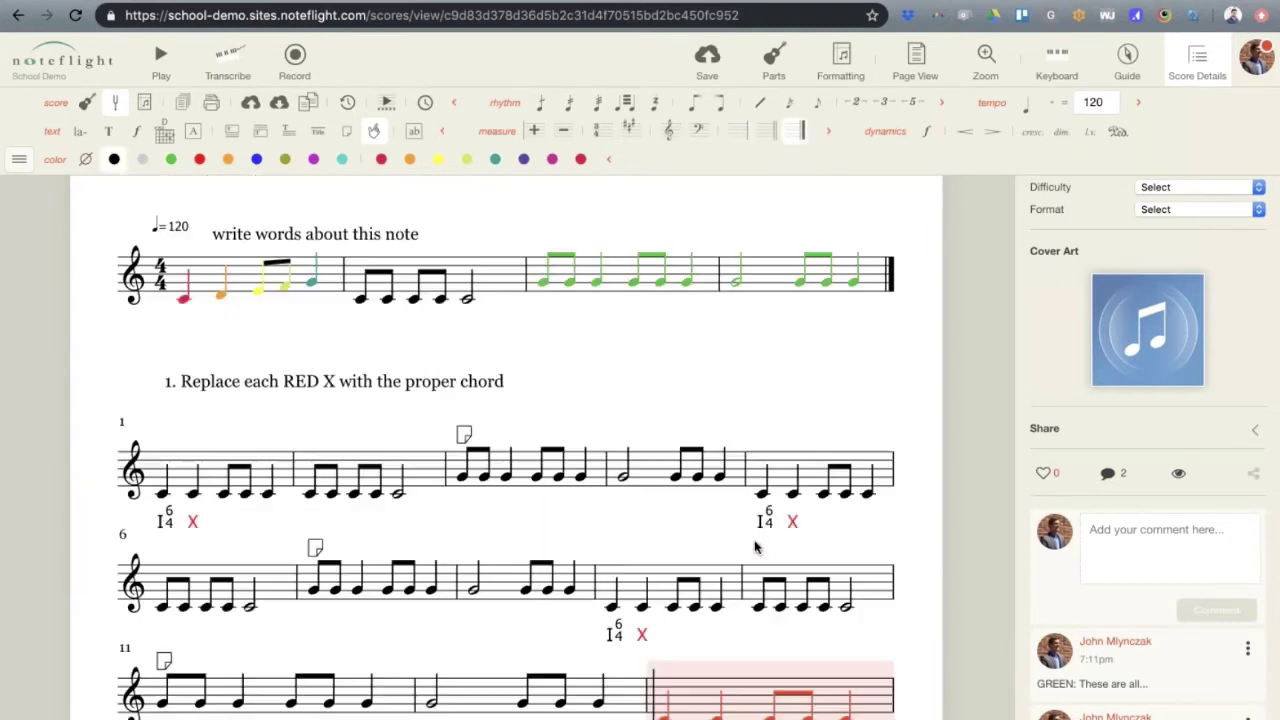
scroll(700, 537, down, 3)
scroll(700, 540, down, 2)
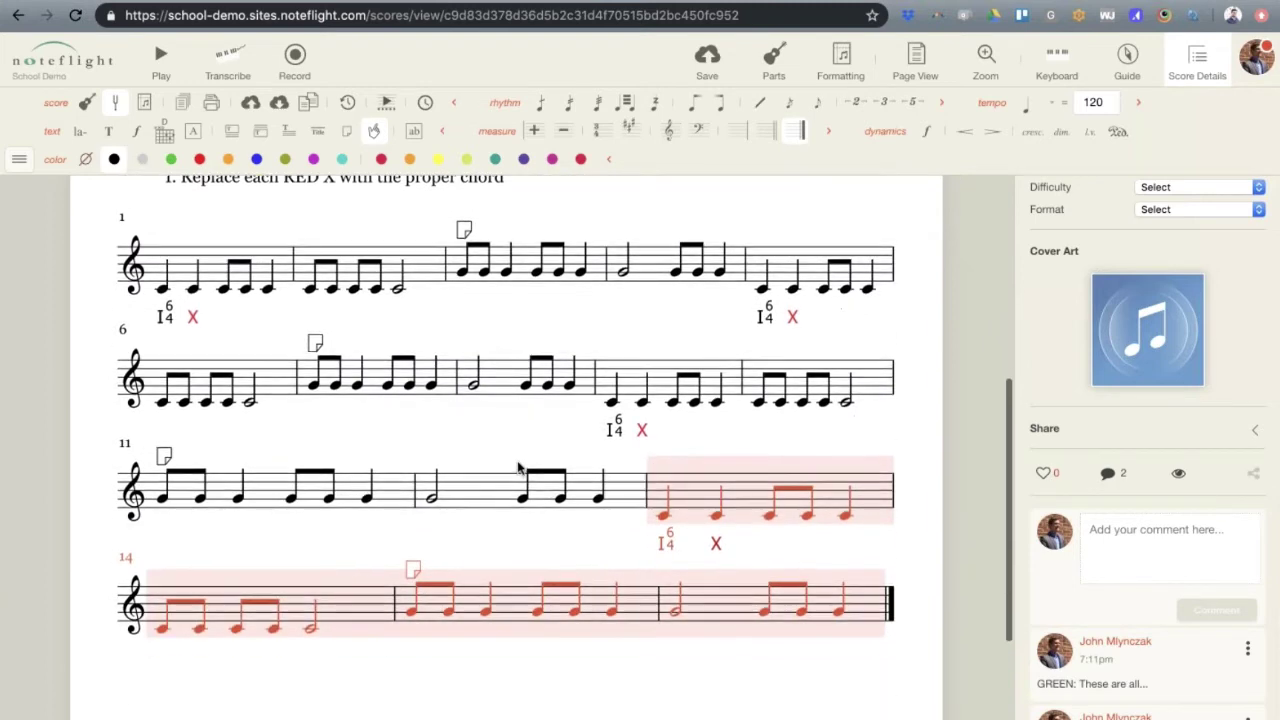
key(Escape)
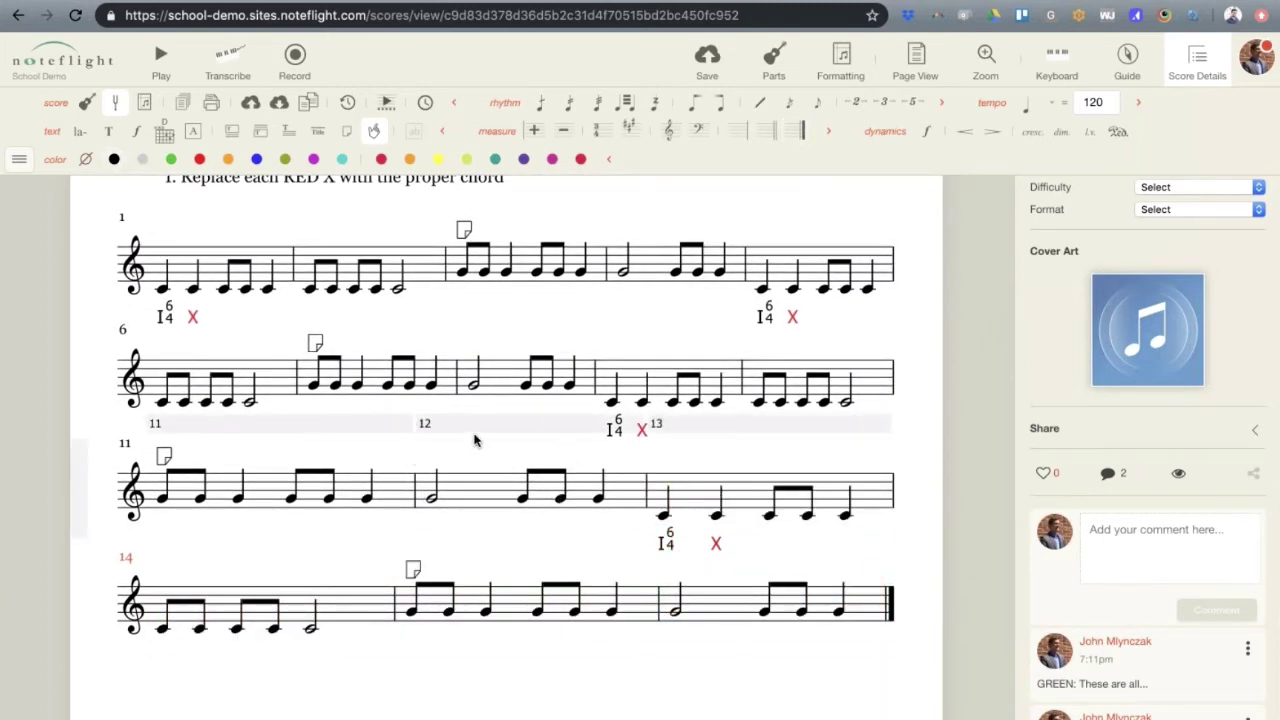
Insert system breaks after measures 4, 8 and 10 of the second exercise
click(489, 385)
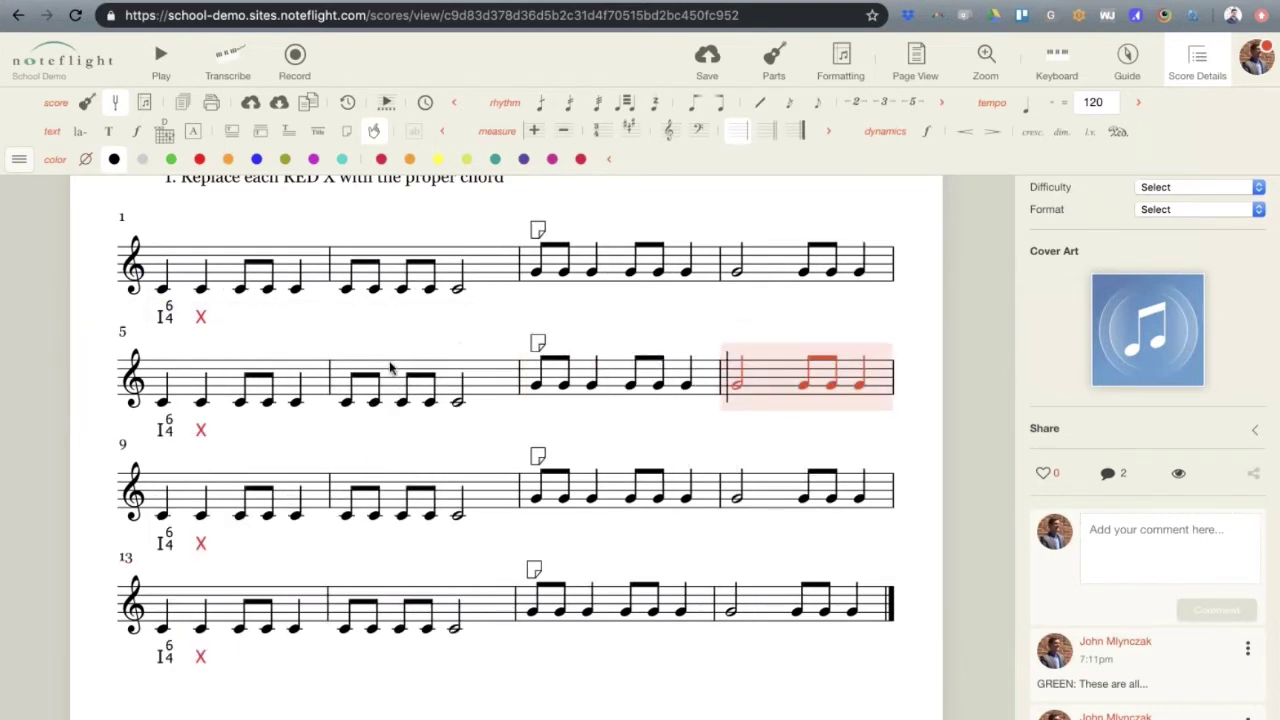
click(476, 492)
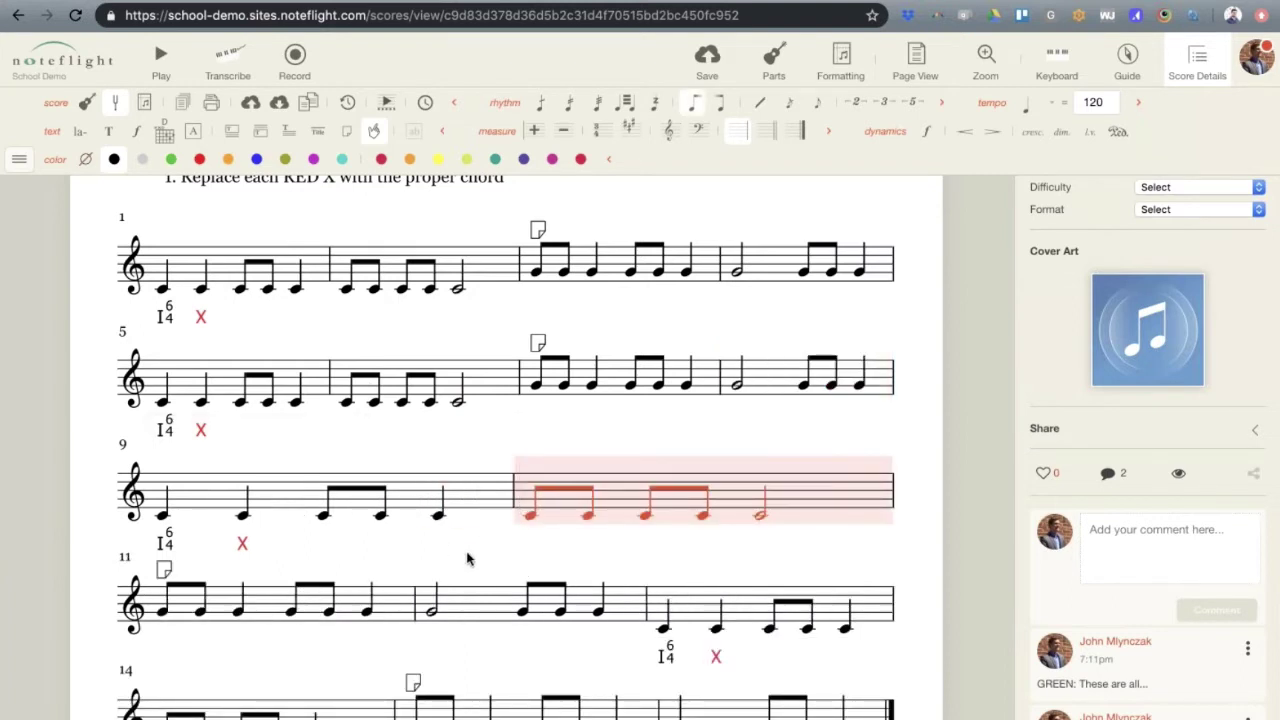
Examine the layout commands available for arranging systems, such as System Break and Create System
click(22, 162)
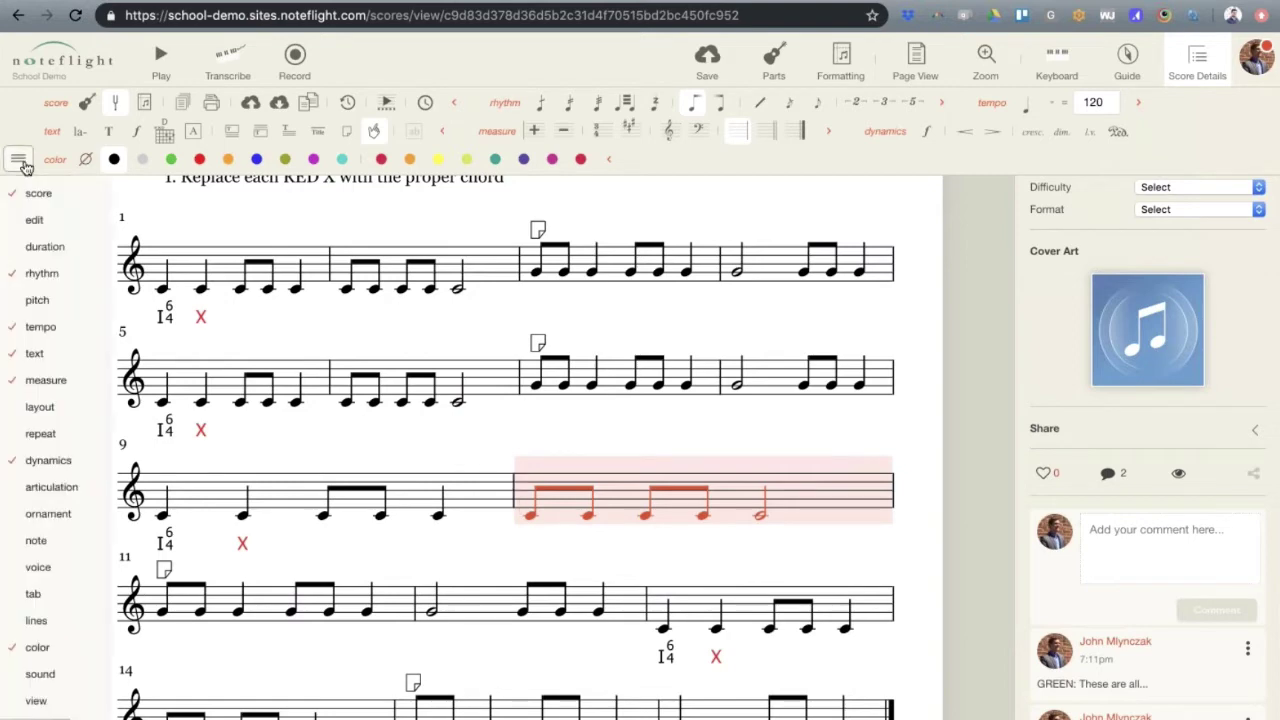
mouse_move(70, 500)
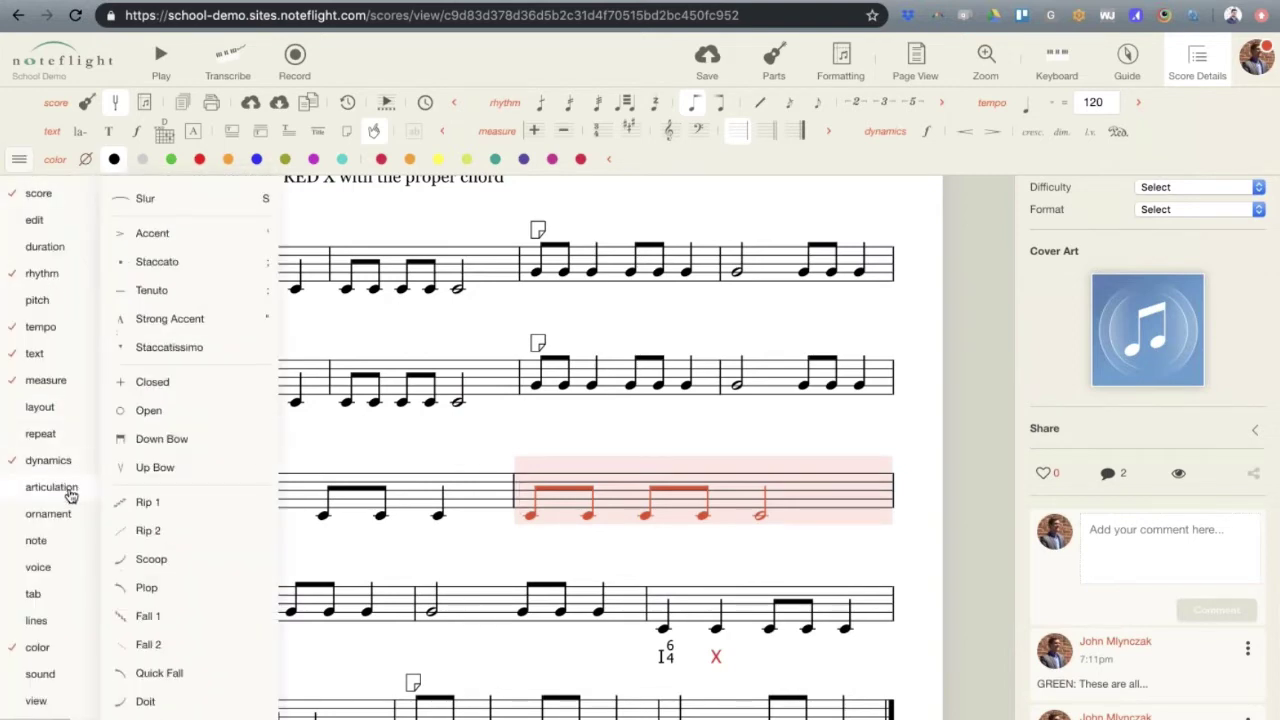
mouse_move(48, 412)
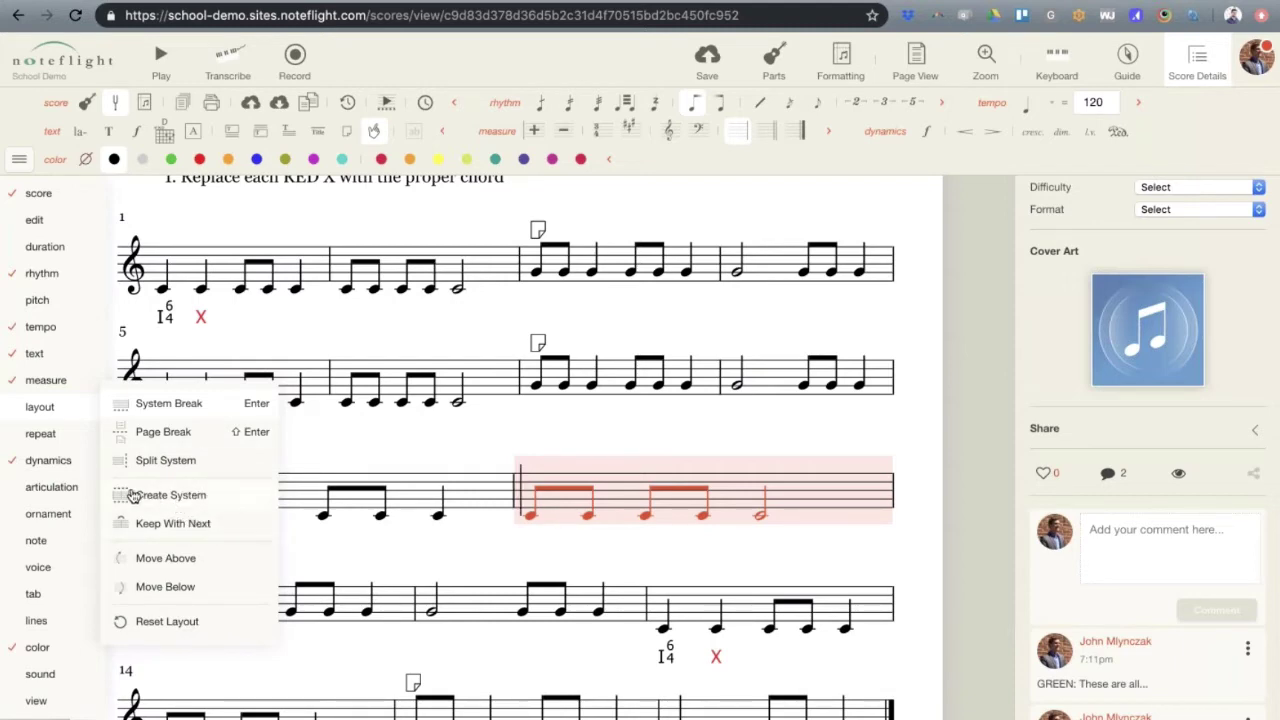
click(165, 494)
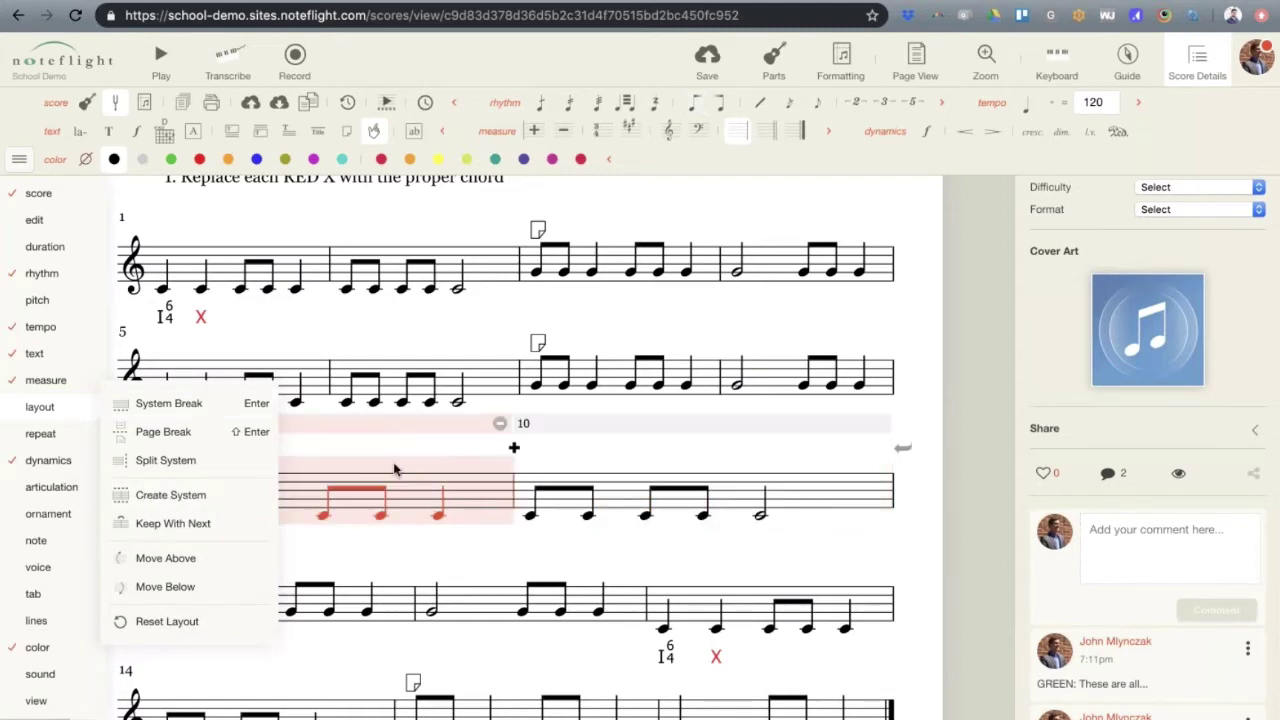
click(431, 560)
click(591, 457)
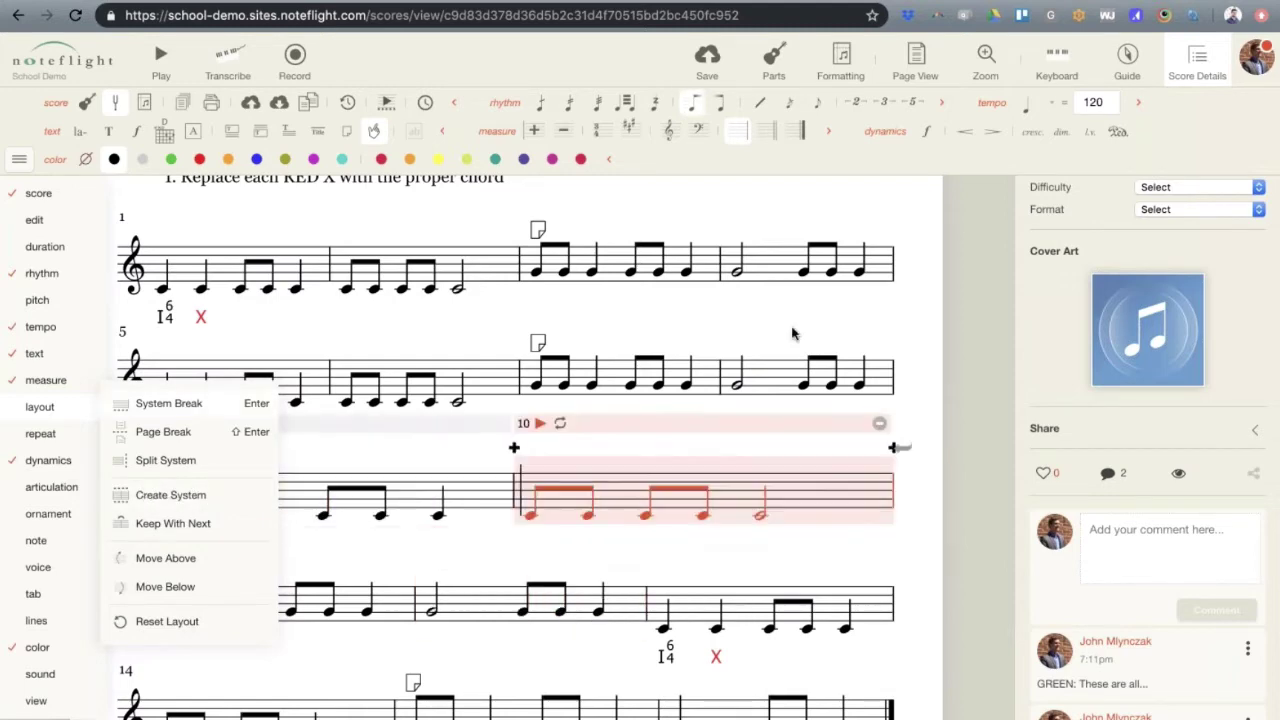
click(792, 335)
click(18, 159)
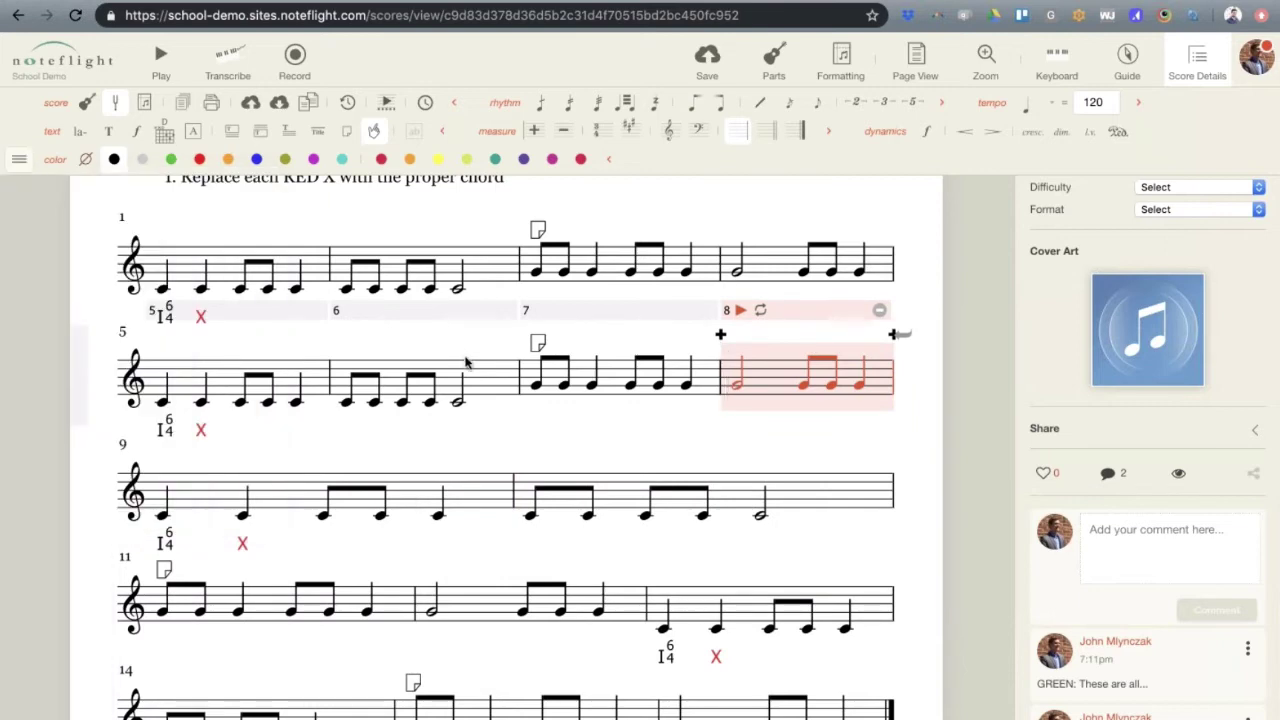
Group measures 9 to 12 of the second exercise into one system with Create System
click(269, 489)
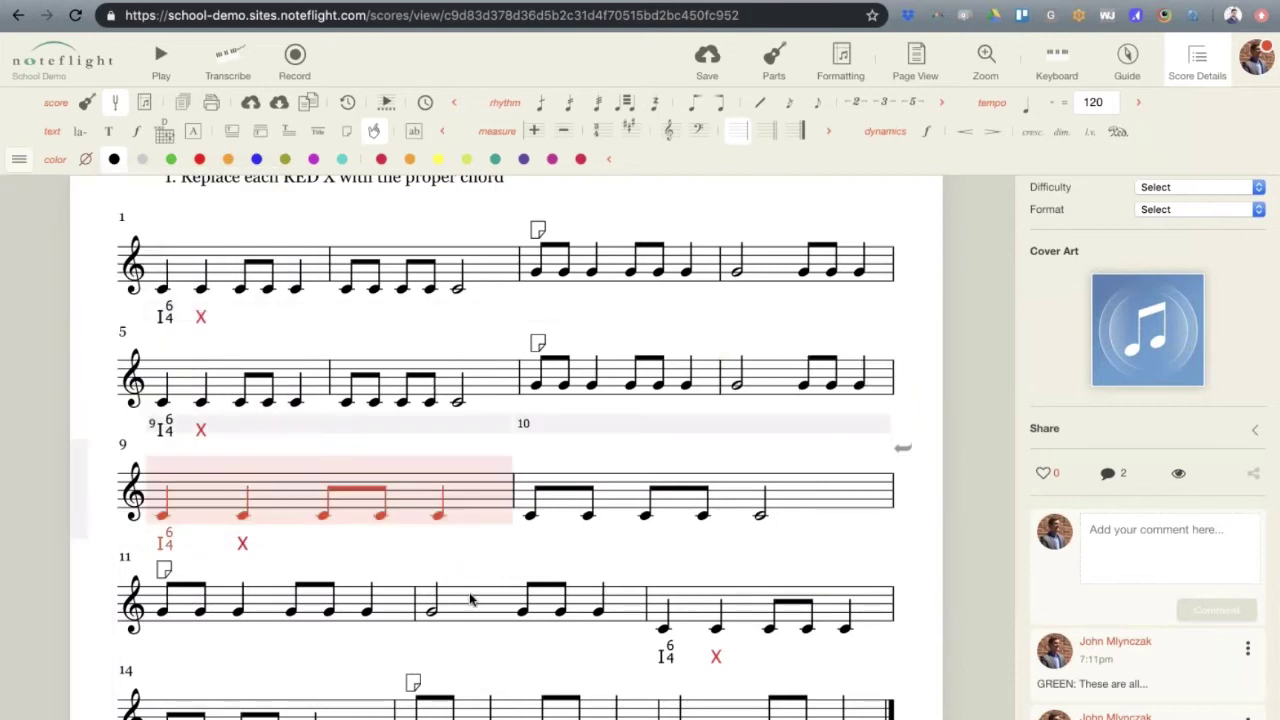
shift+click(470, 598)
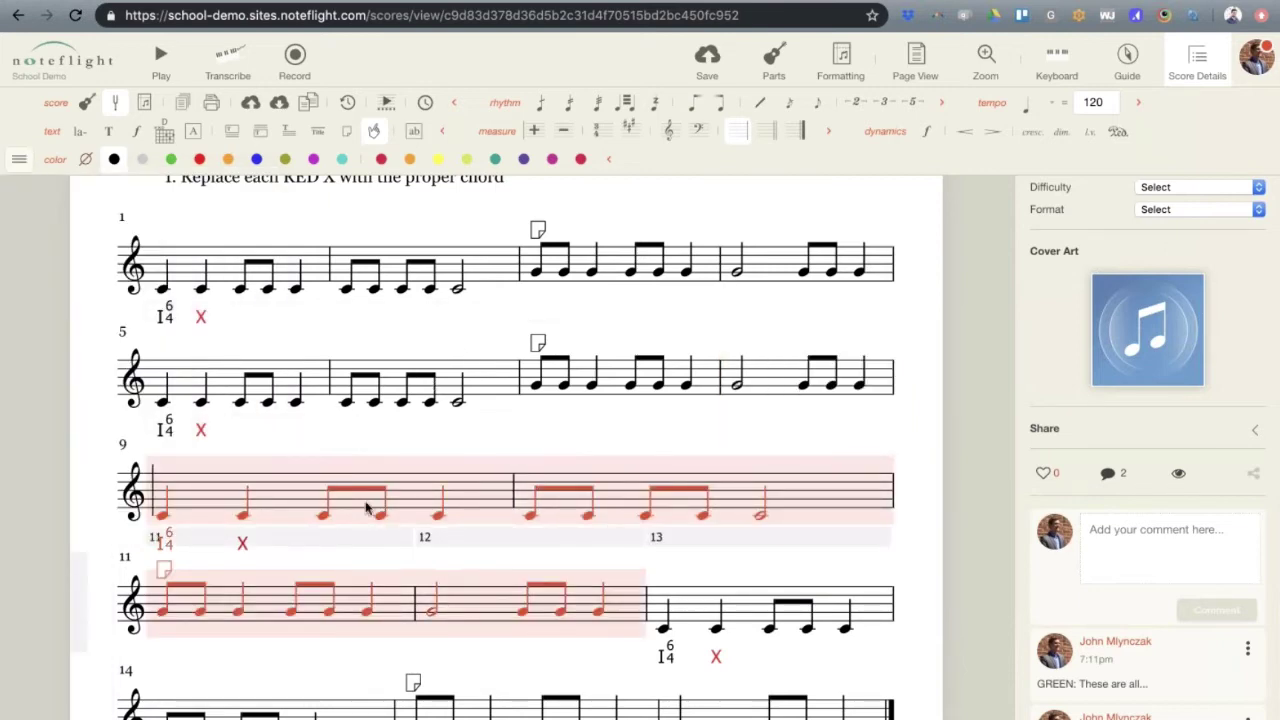
click(19, 159)
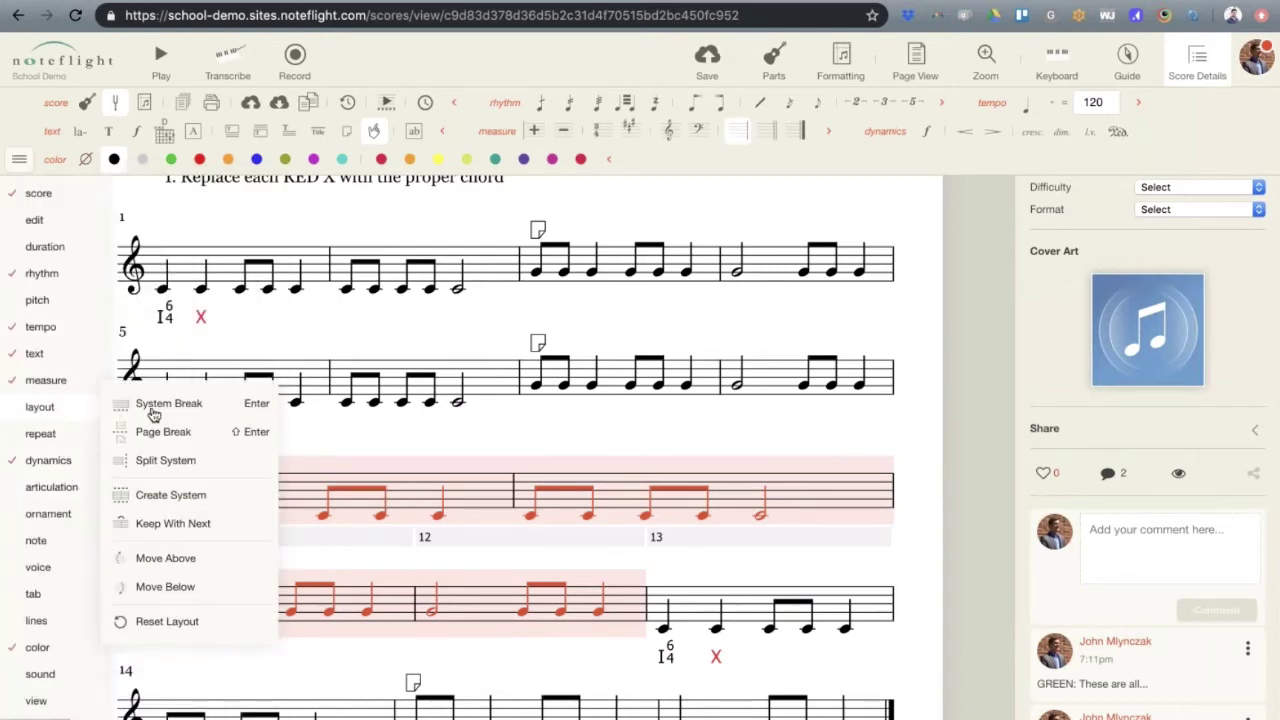
click(155, 498)
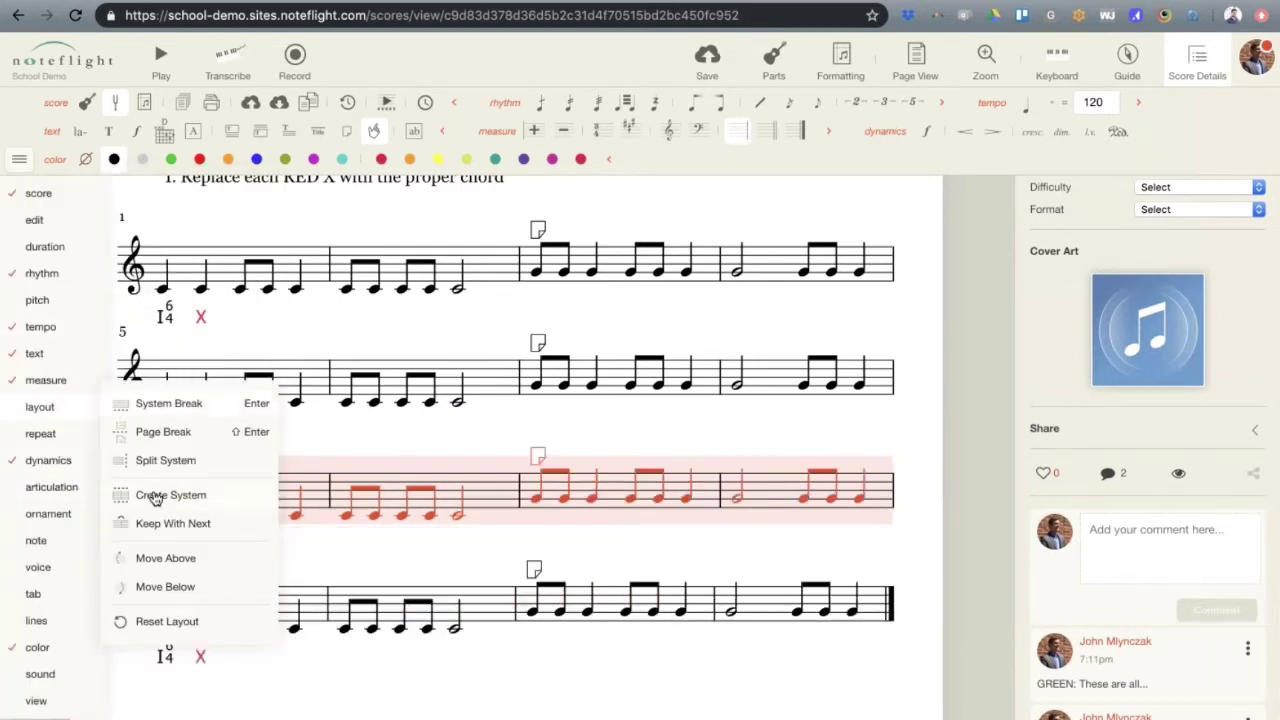
click(386, 424)
click(728, 665)
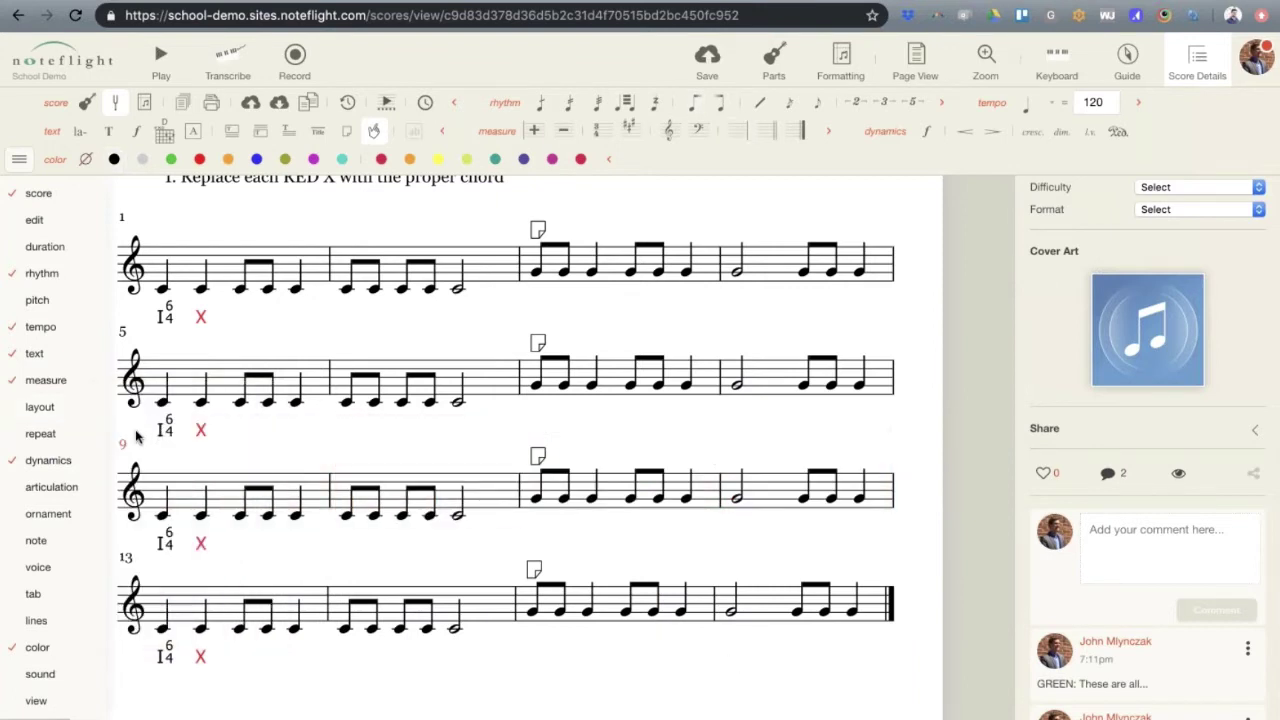
click(614, 497)
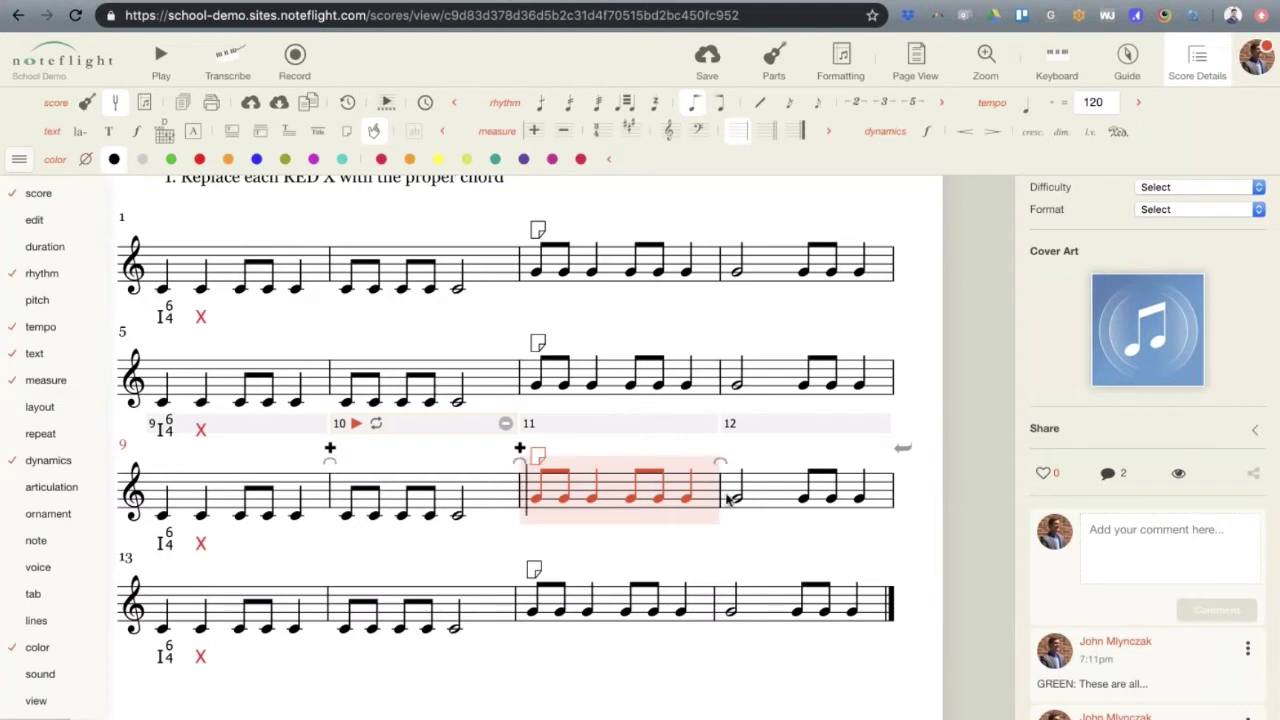
click(494, 565)
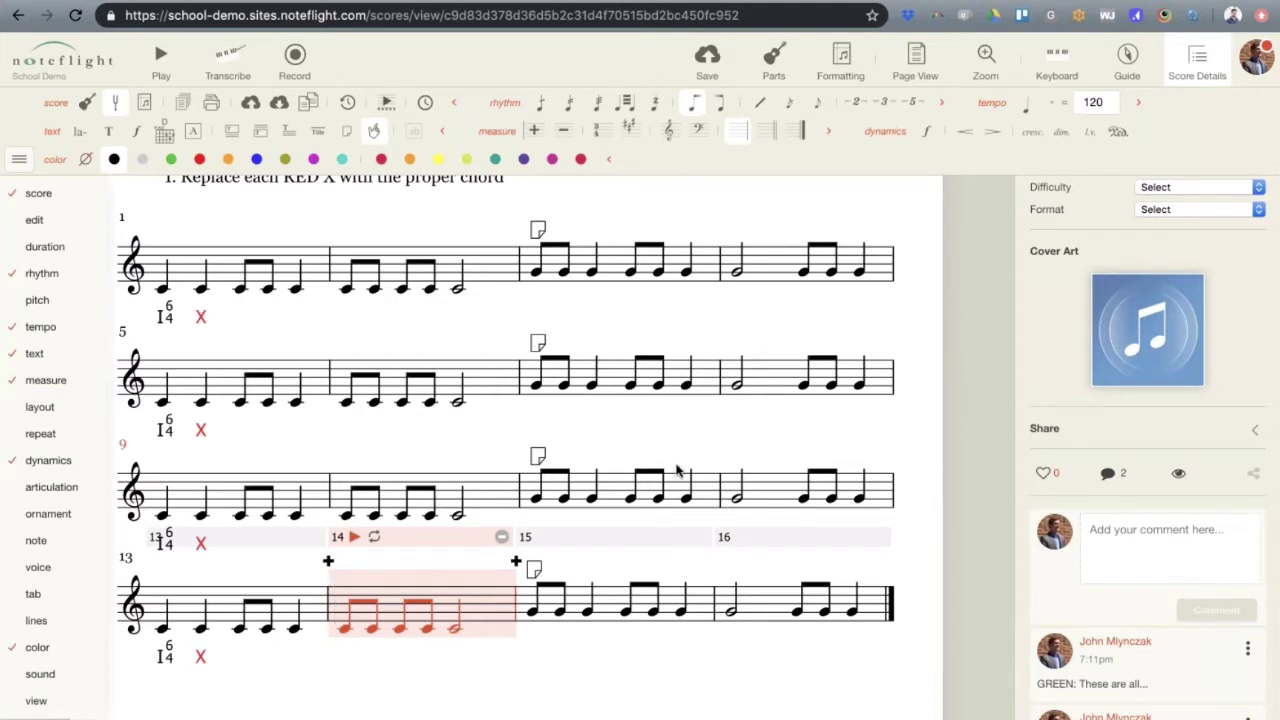
Apply Keep With Next to measures 7 and 8 of the second exercise
click(611, 380)
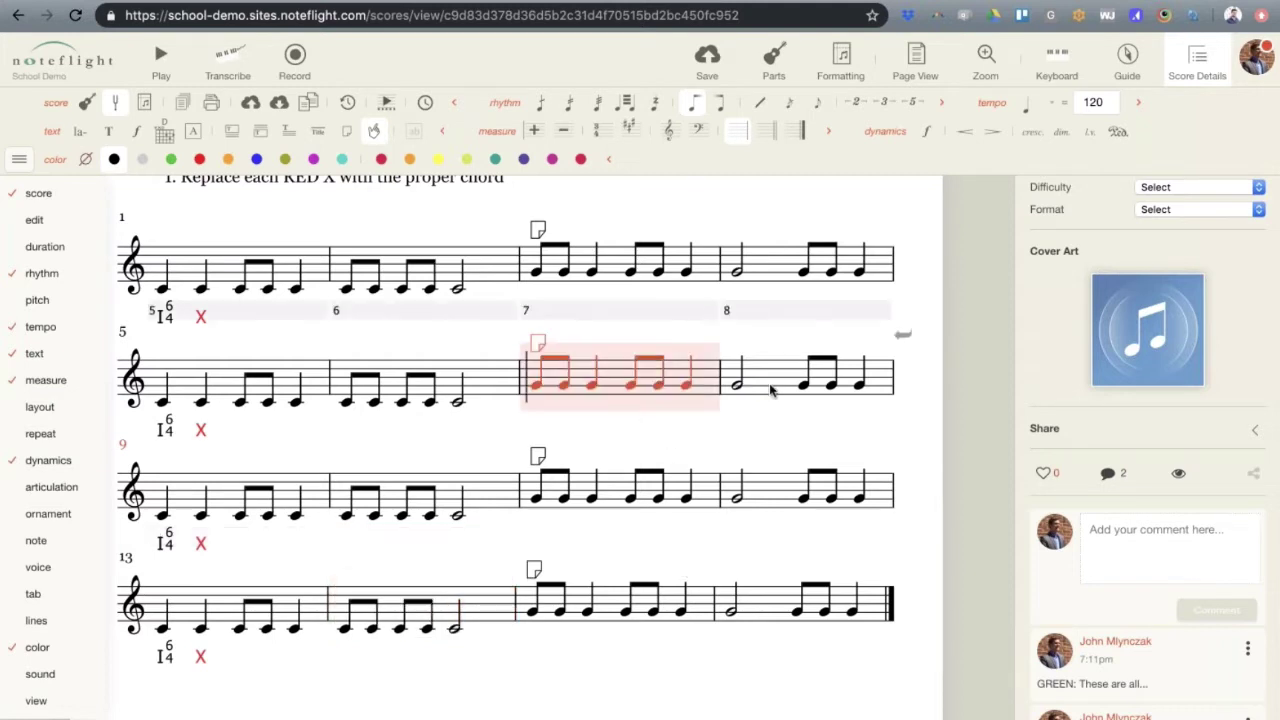
shift+click(770, 390)
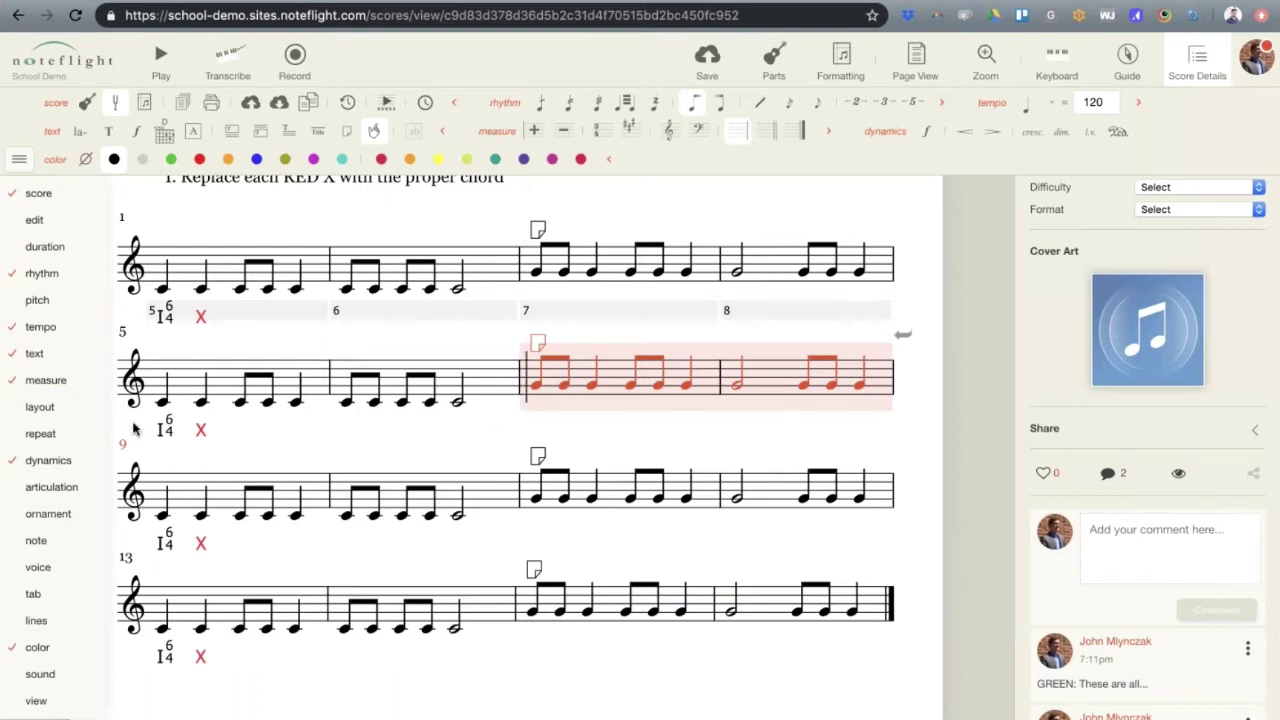
mouse_move(60, 410)
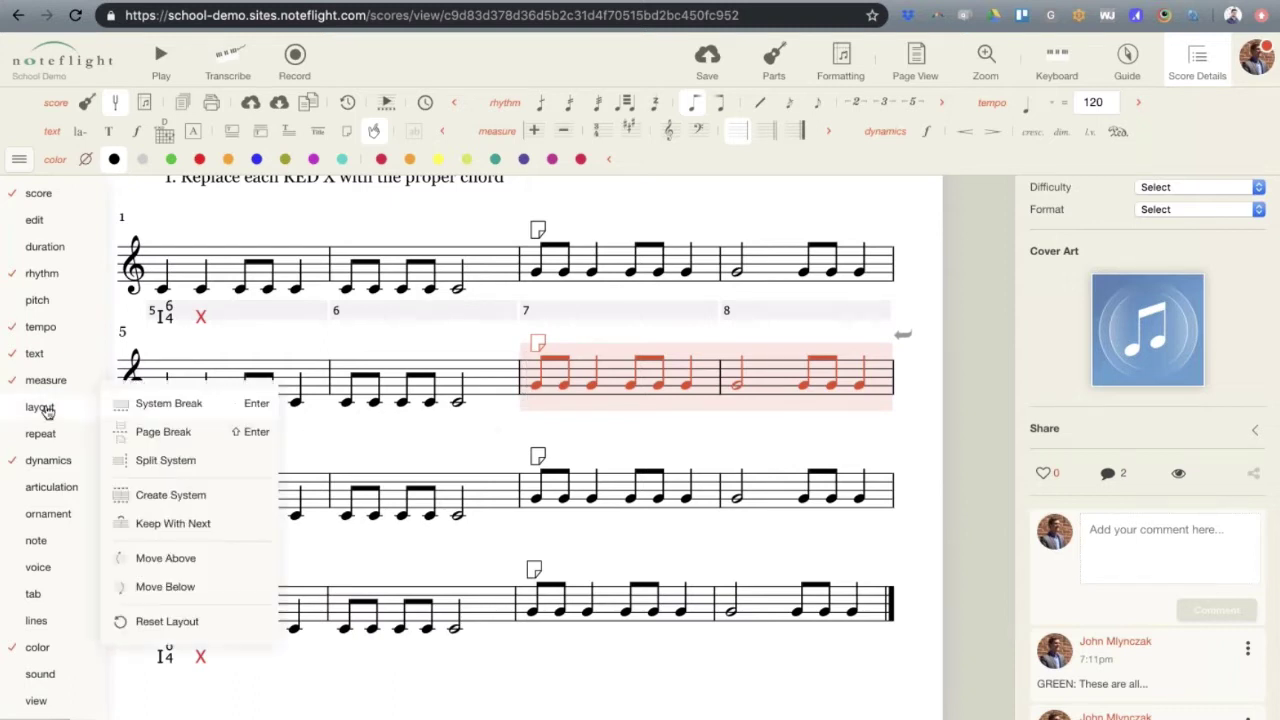
click(160, 526)
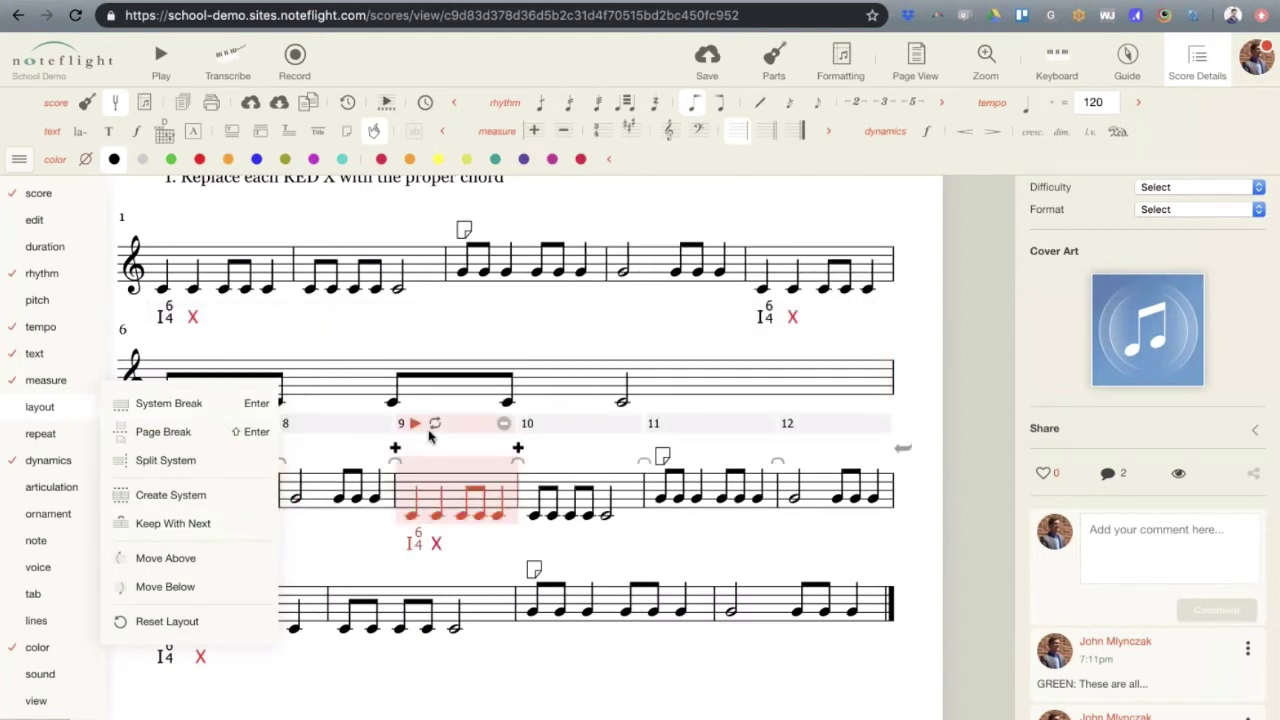
click(322, 355)
mouse_move(46, 380)
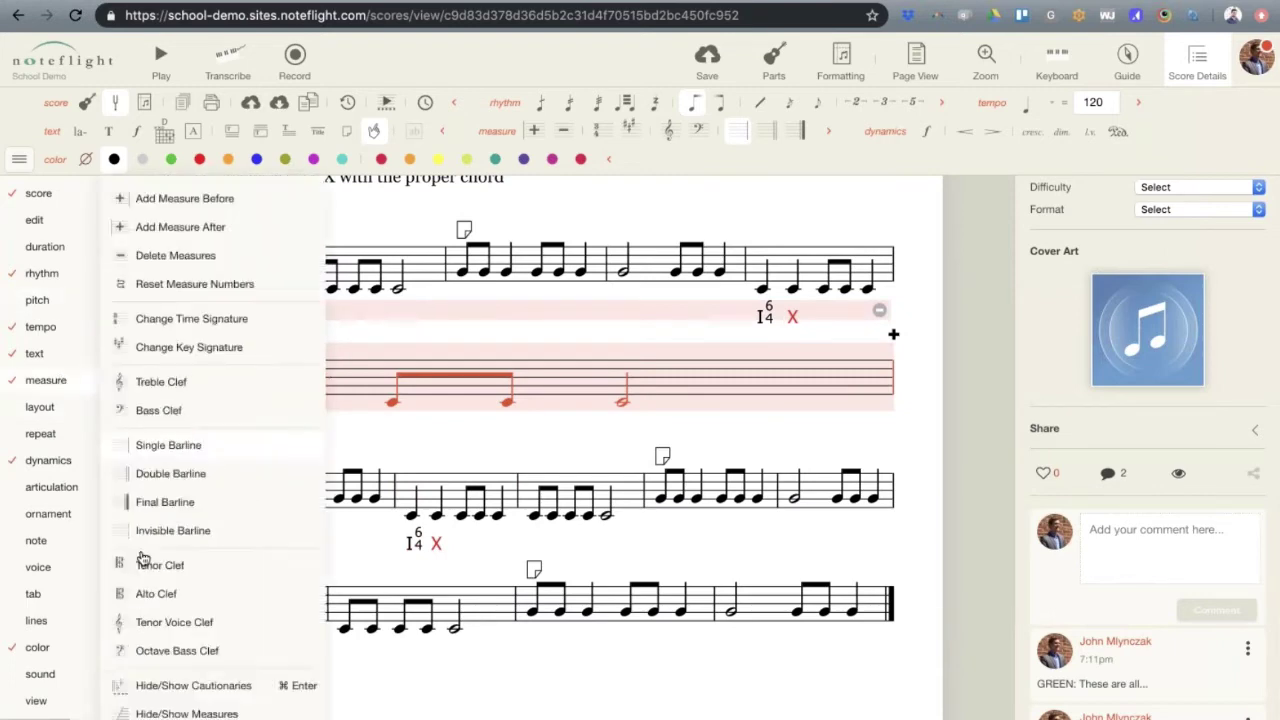
key(Escape)
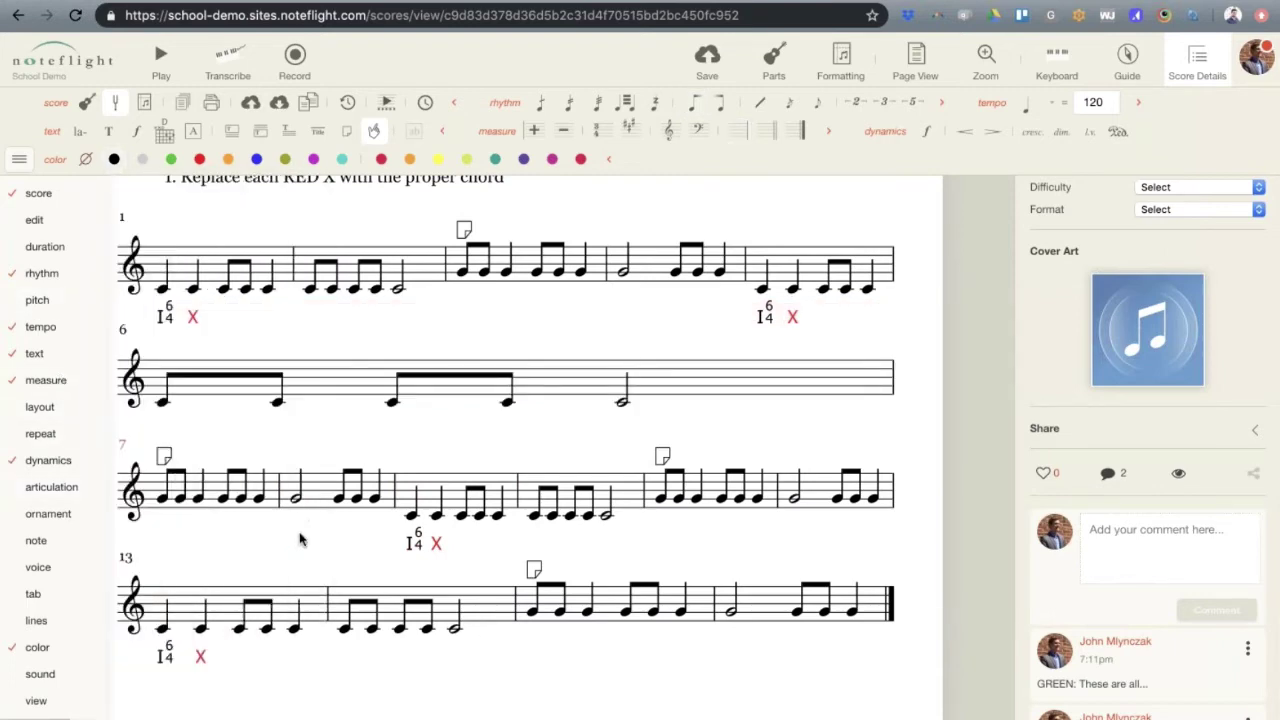
click(312, 505)
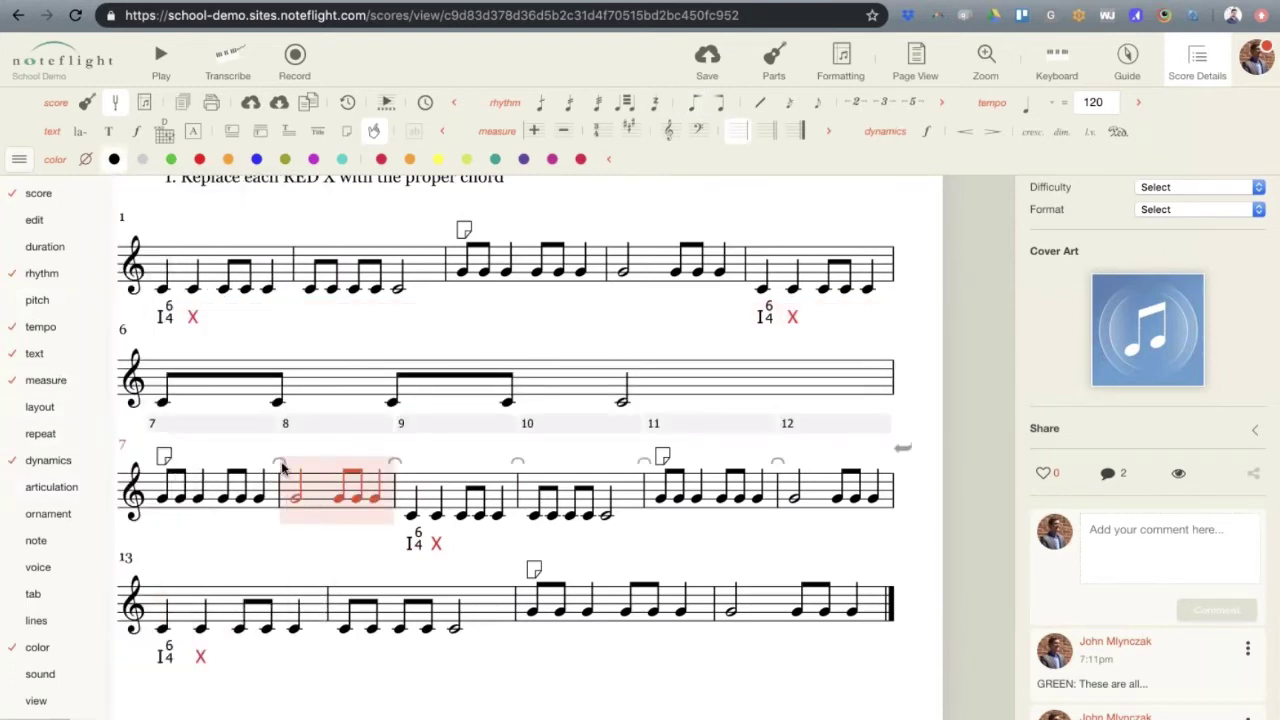
click(314, 640)
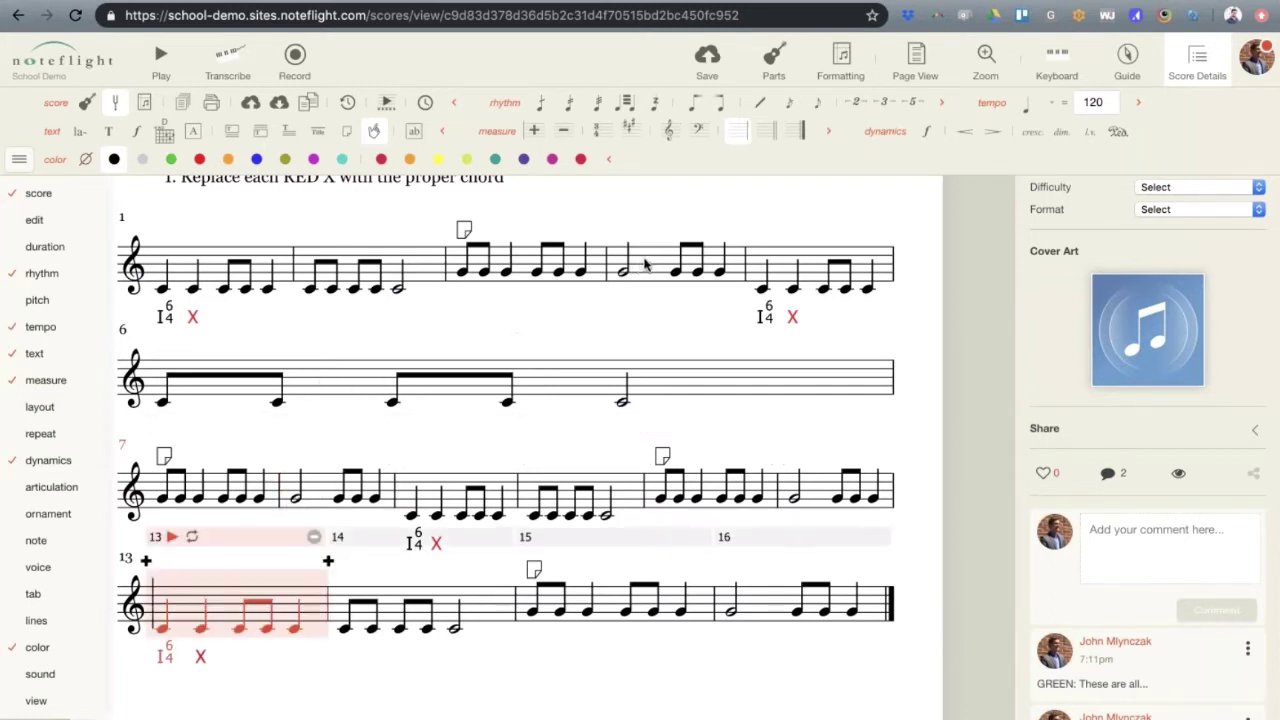
Insert a system break after measure 3 of the second exercise and group measures 1 to 3 with Create System
click(576, 262)
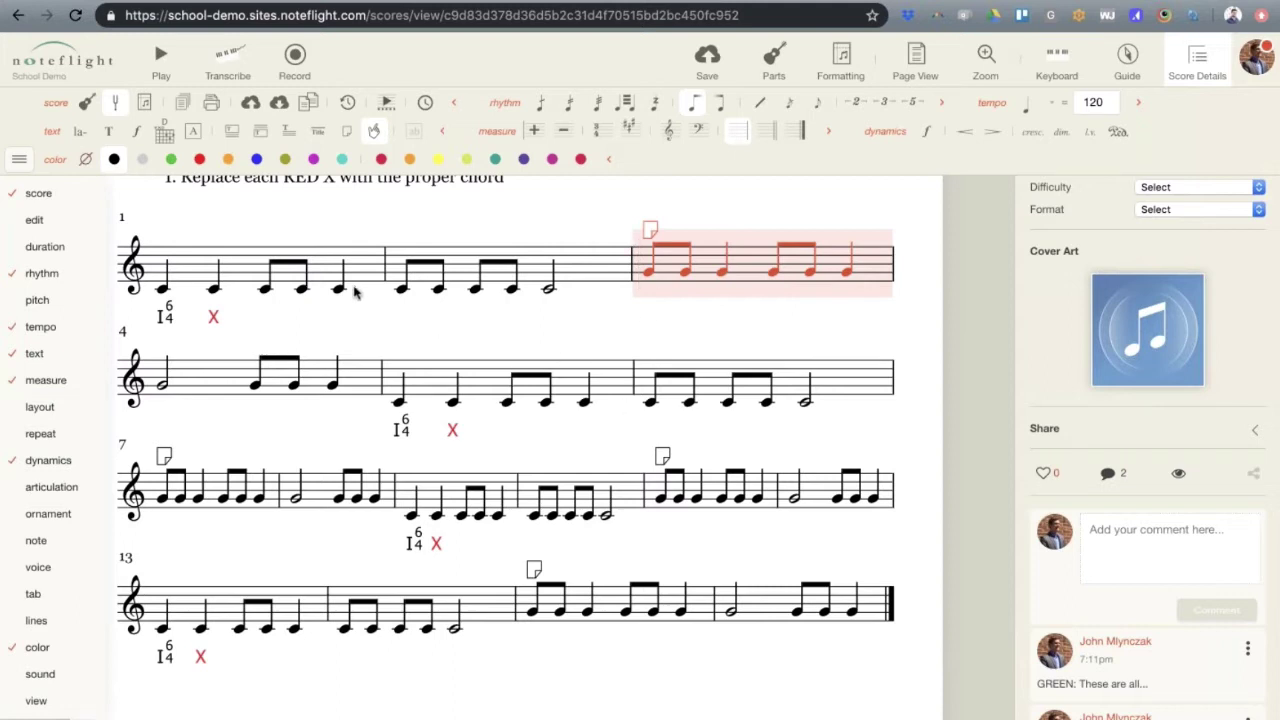
click(237, 277)
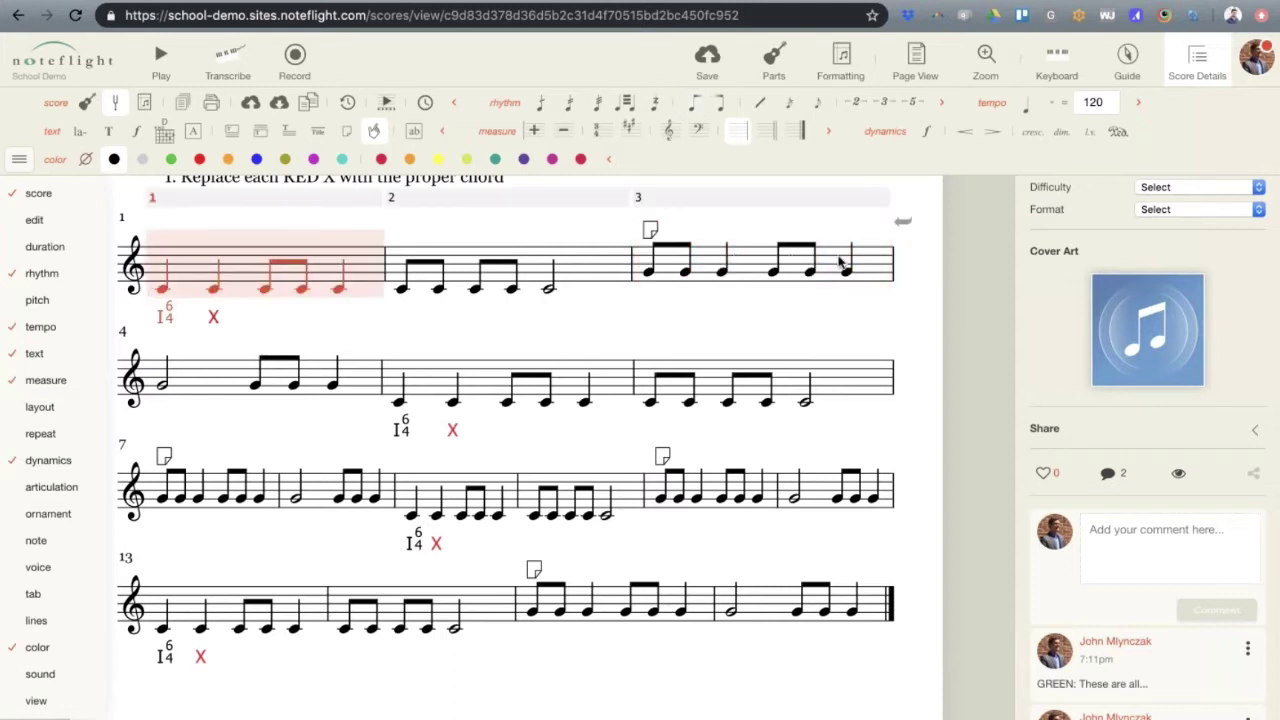
key(shift+Right)
key(shift+Right)
mouse_move(45, 407)
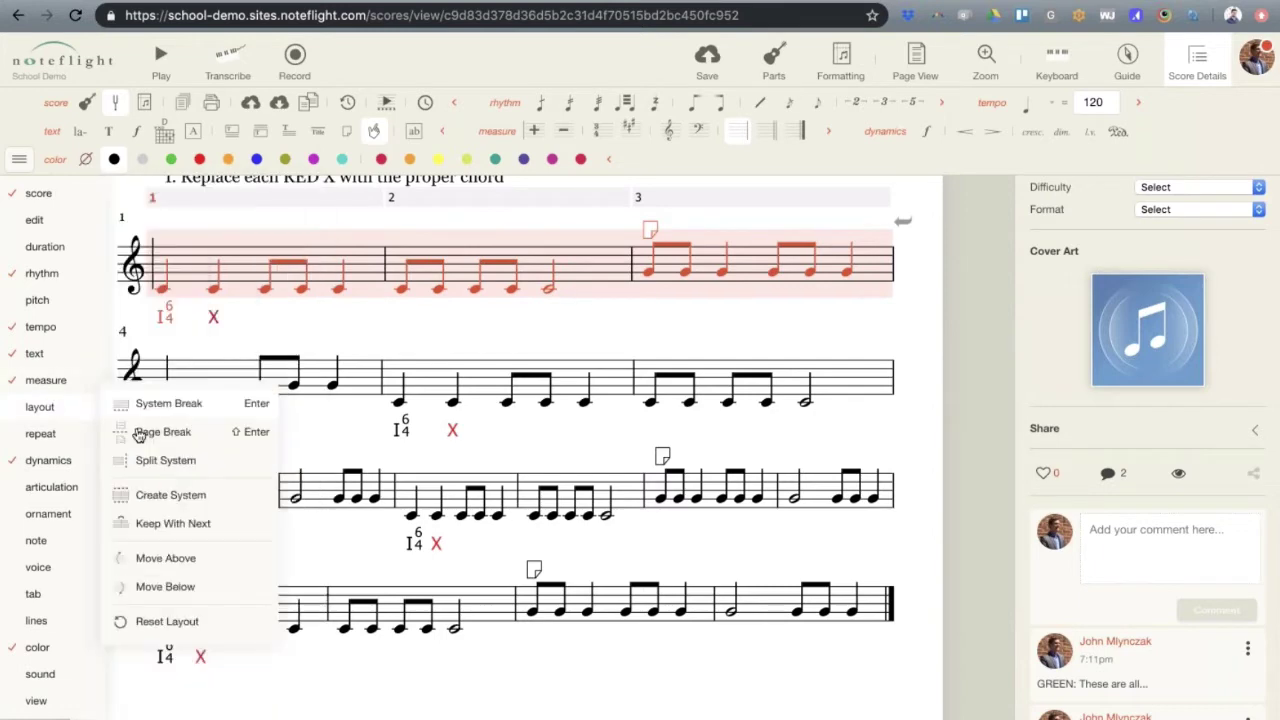
click(428, 345)
Group measures 4 to 6 of the second exercise into one system with Create System
click(355, 392)
shift+click(838, 393)
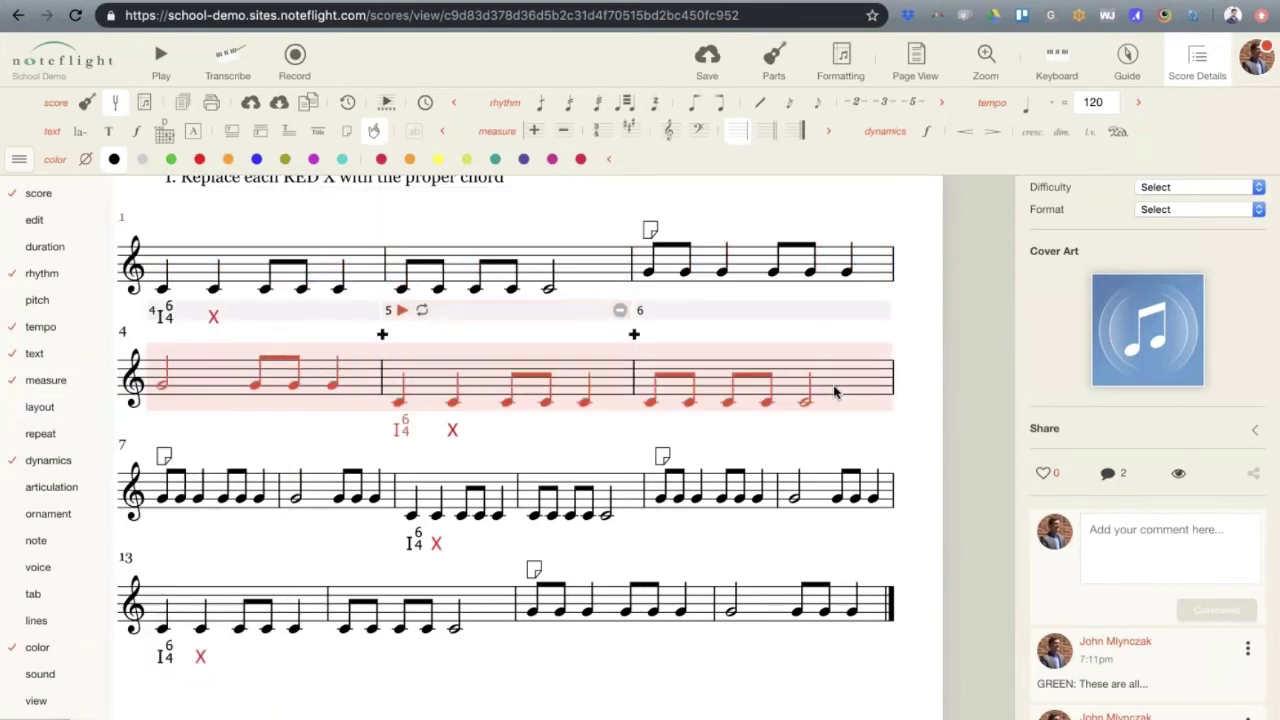
mouse_move(55, 410)
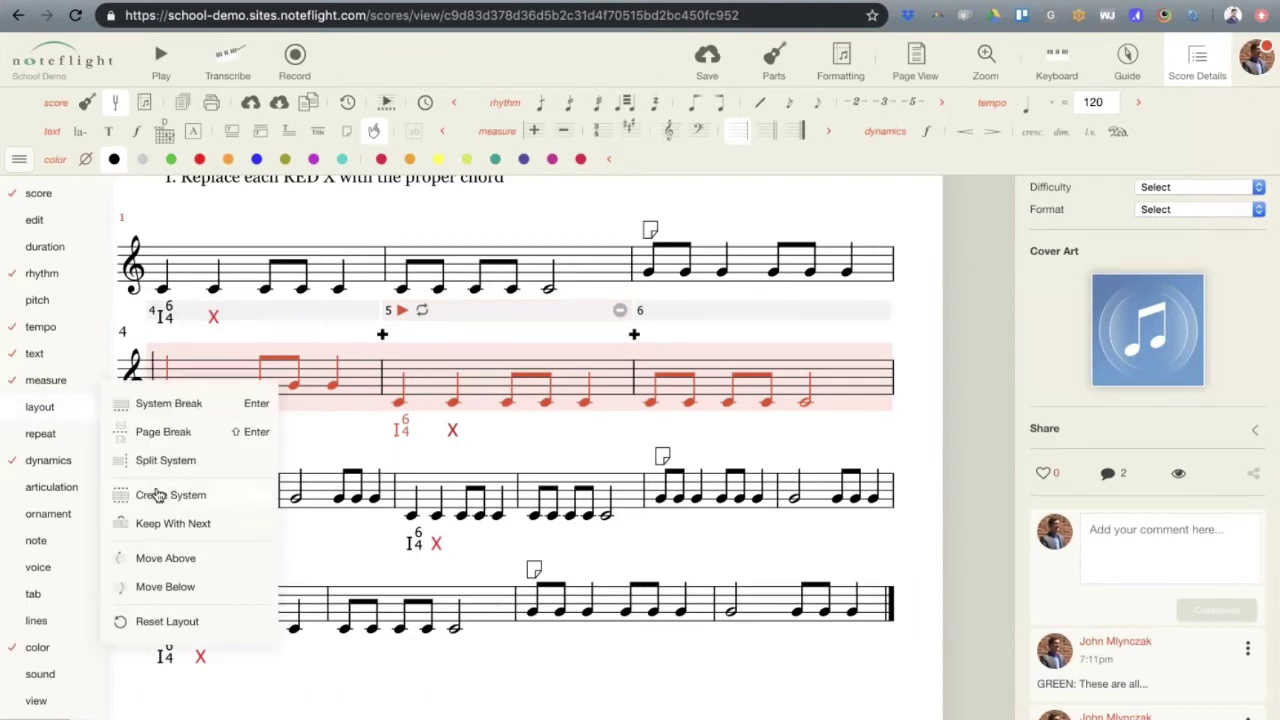
click(648, 555)
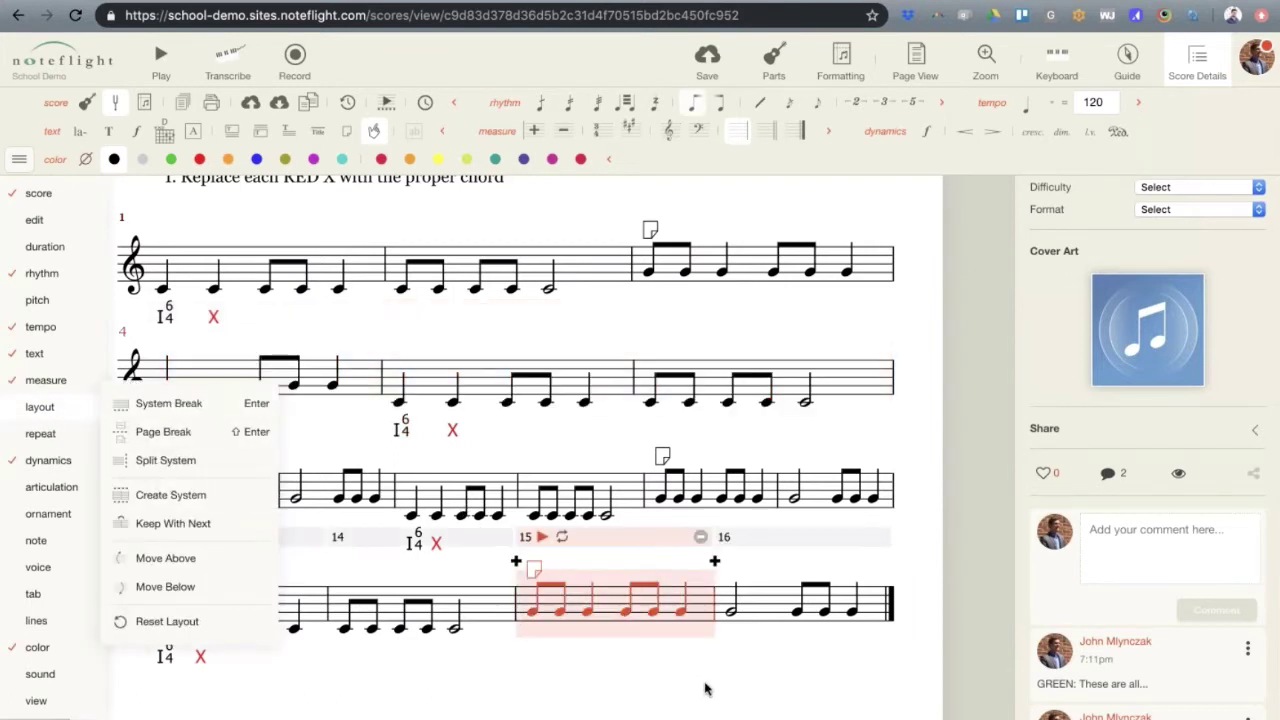
click(705, 689)
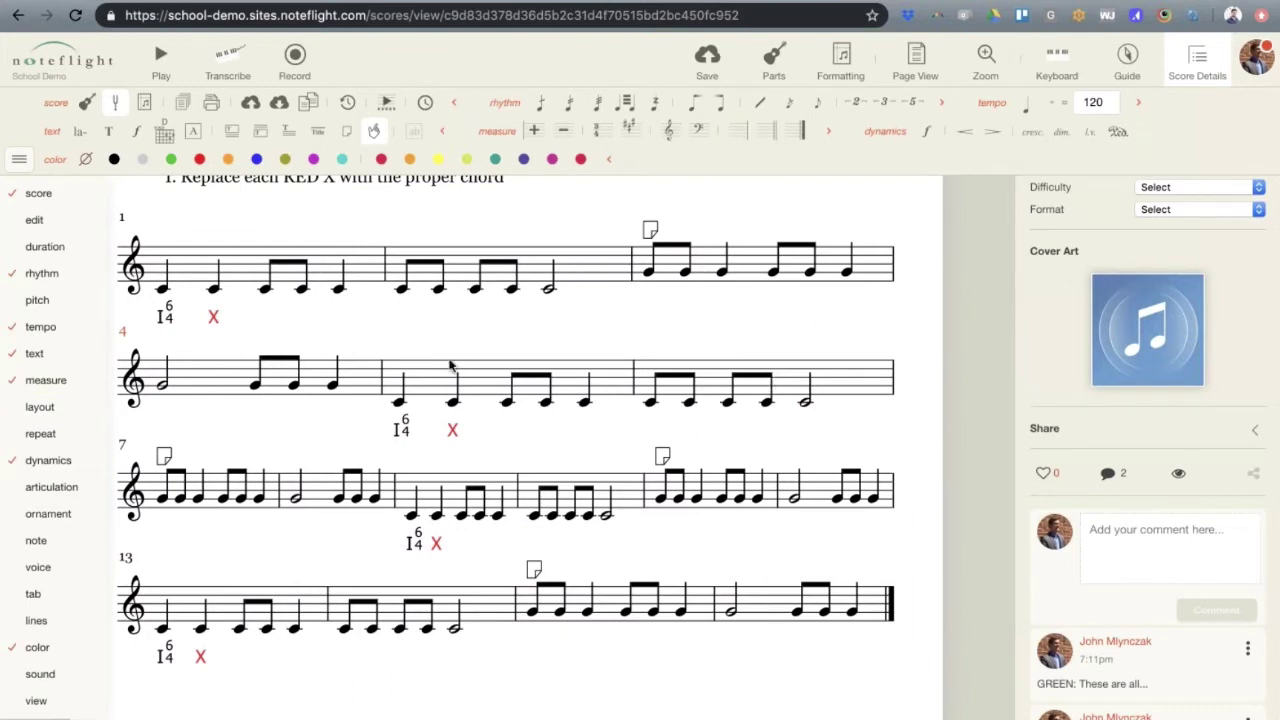
click(224, 381)
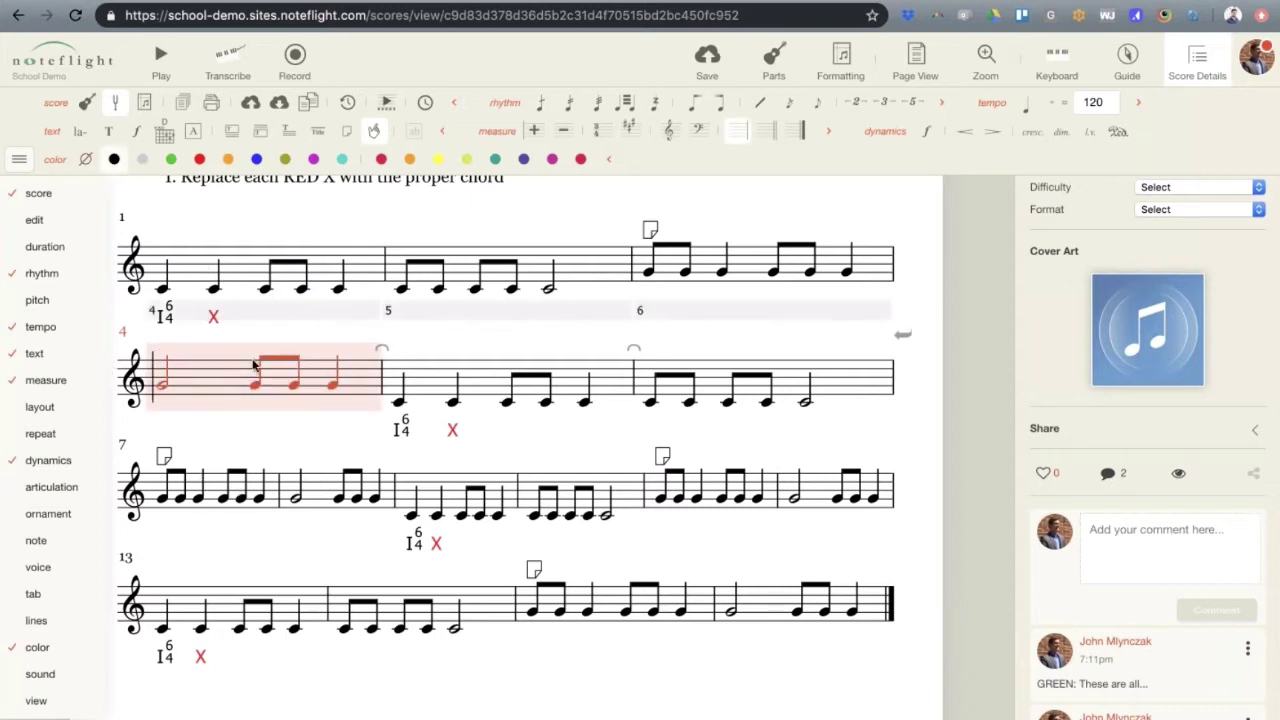
key(Escape)
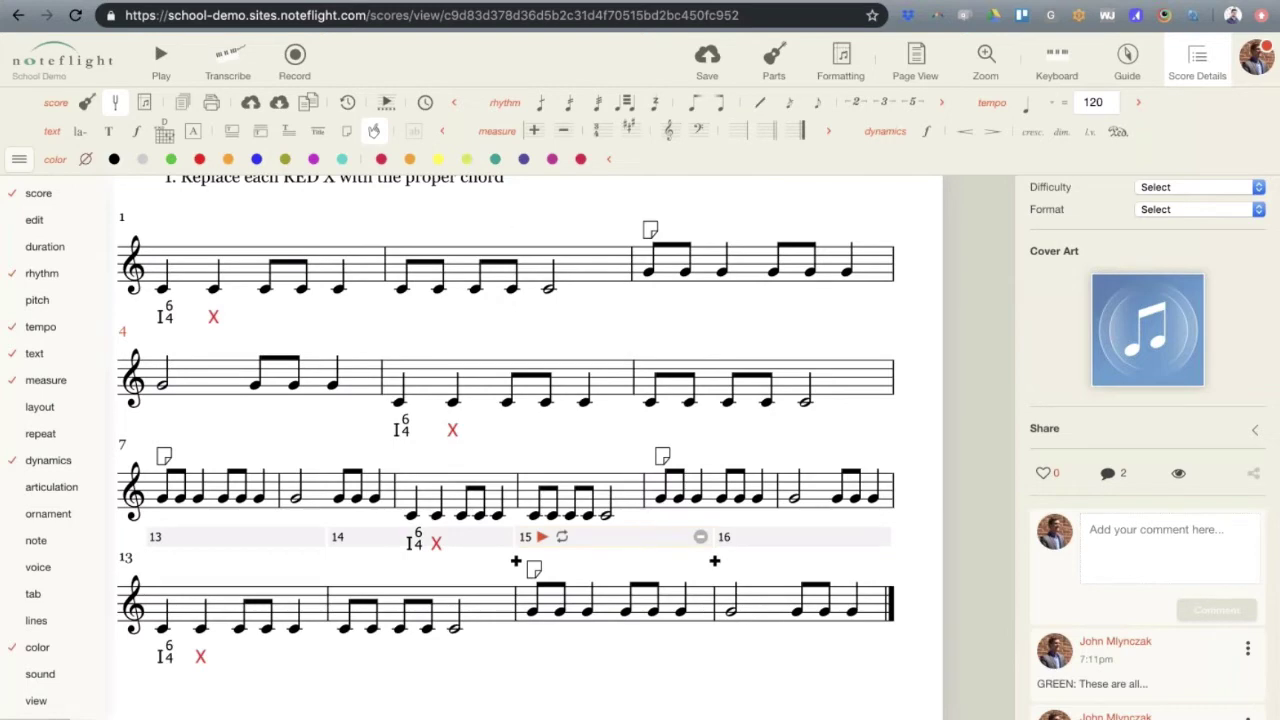
click(352, 5)
scroll(458, 215, down, 3)
scroll(386, 455, up, 5)
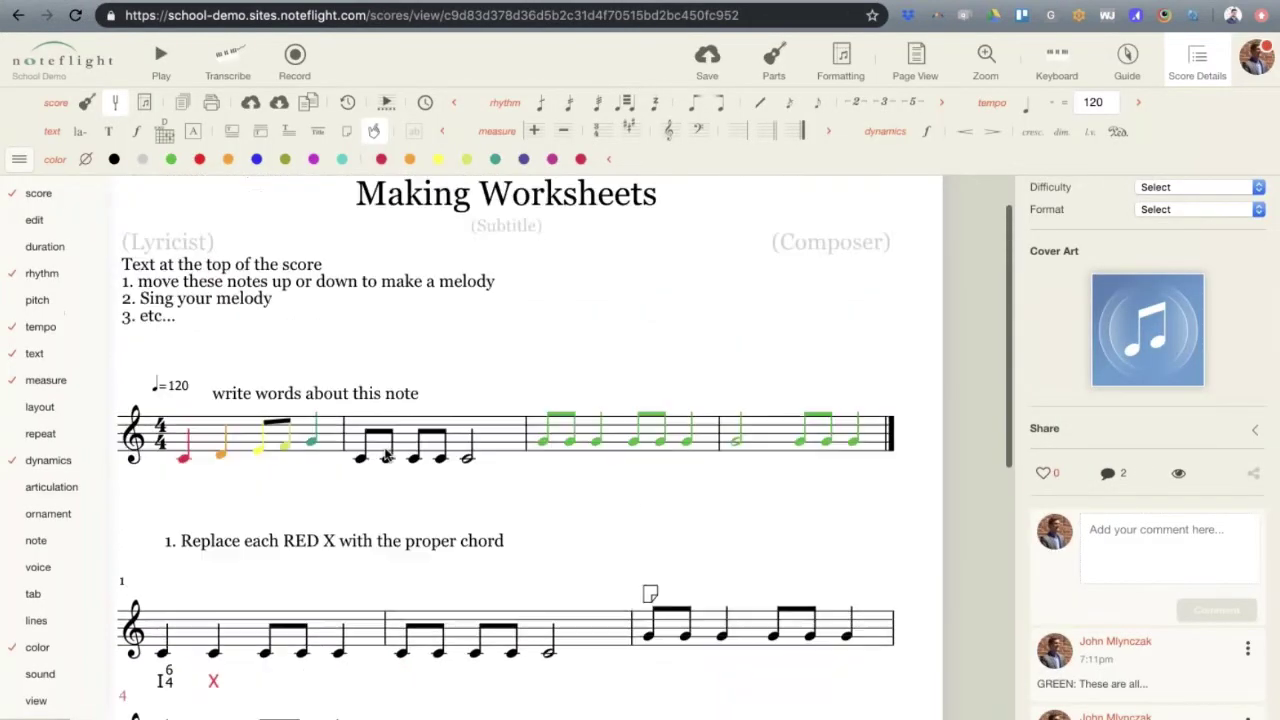
Change the key signature of measures 1 to 6 of the second exercise to D major
scroll(386, 450, down, 1)
click(188, 537)
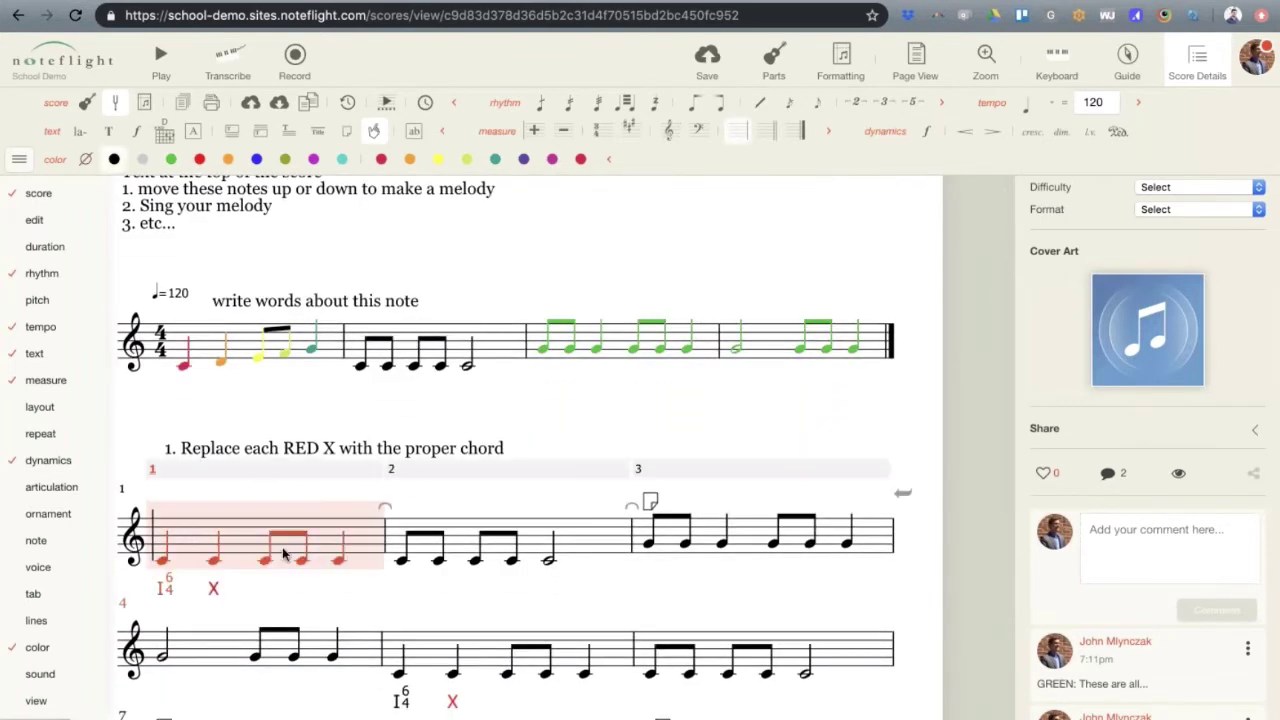
shift+click(826, 648)
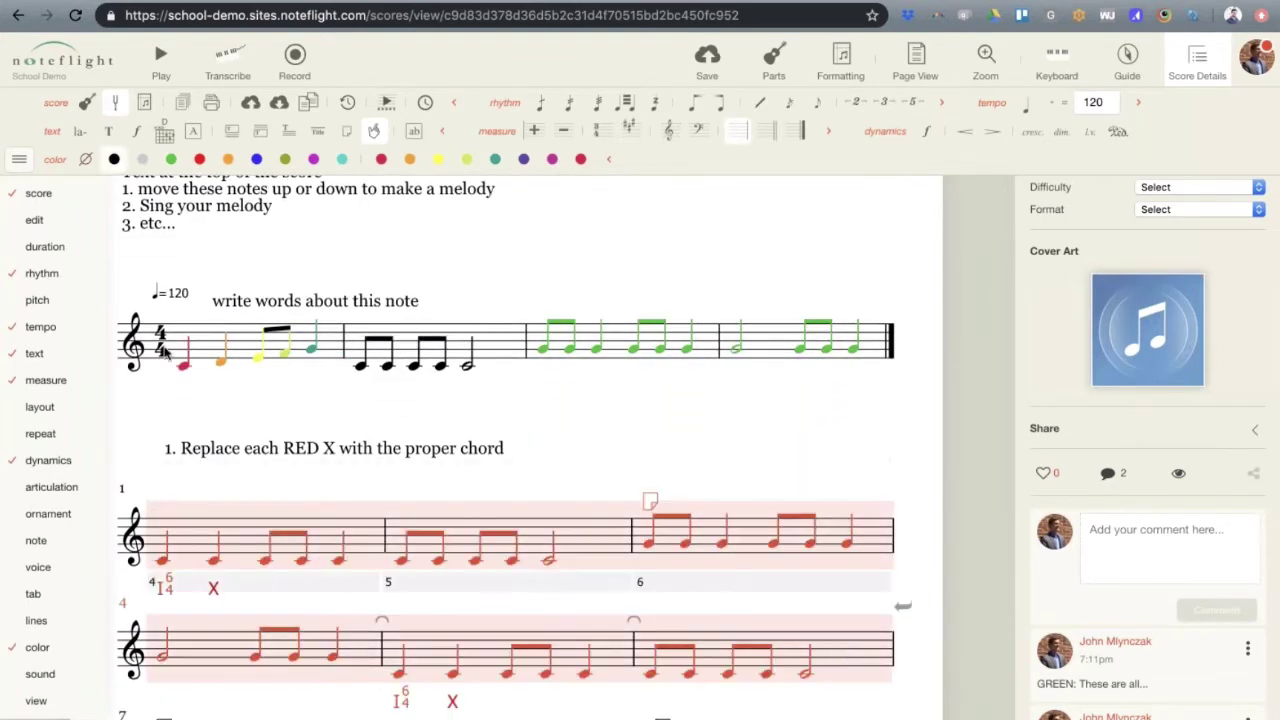
click(66, 381)
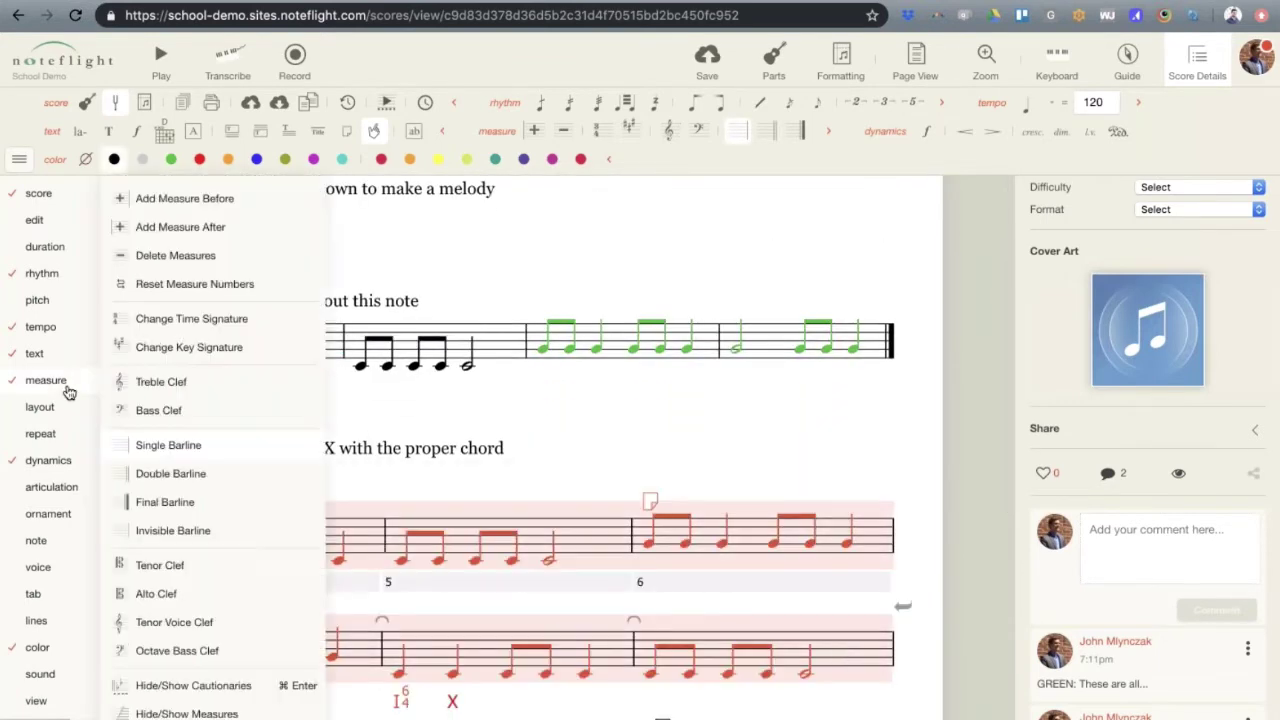
click(208, 348)
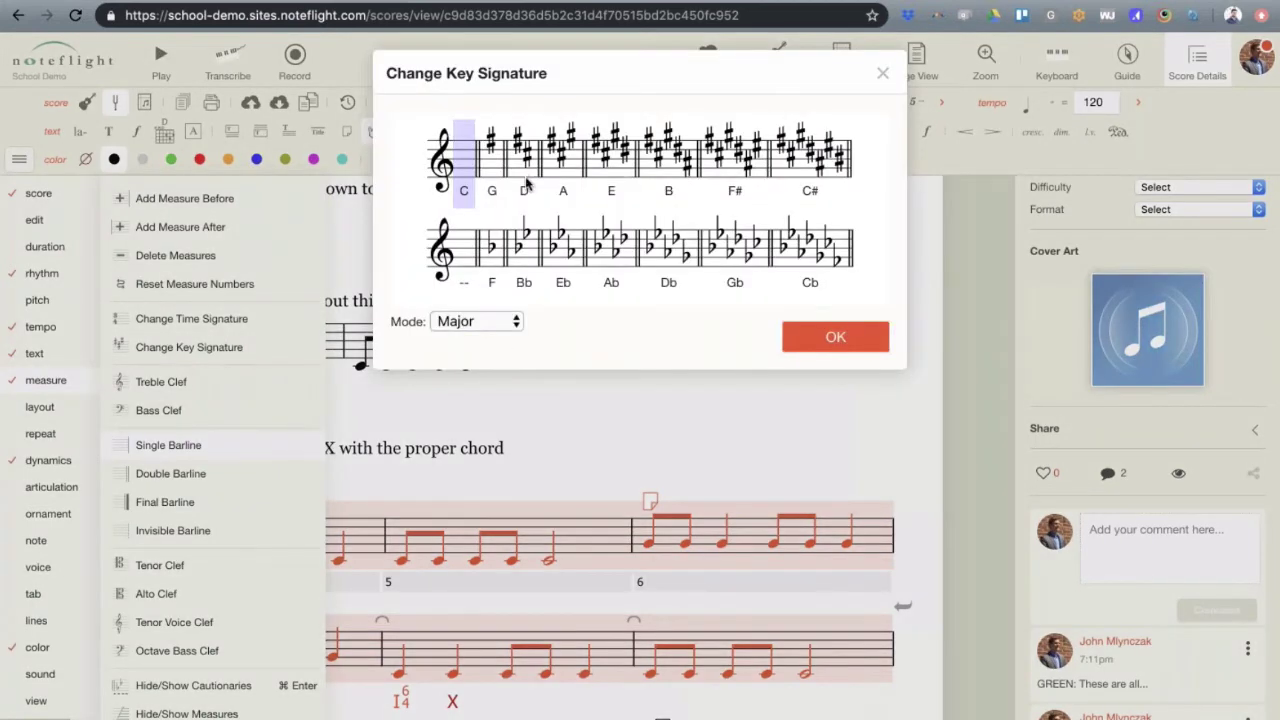
click(524, 183)
click(830, 336)
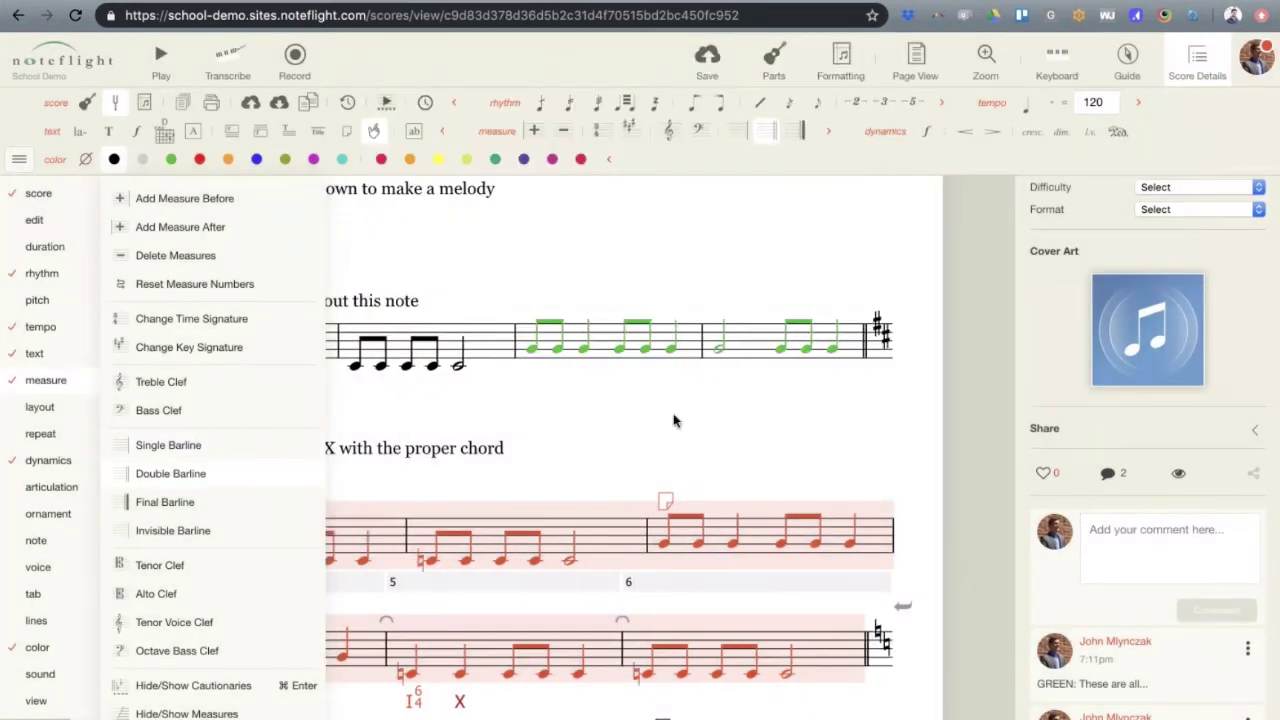
click(673, 421)
Raise all notes in measures 1 to 6 of the second exercise by one scale step
scroll(343, 485, up, 1)
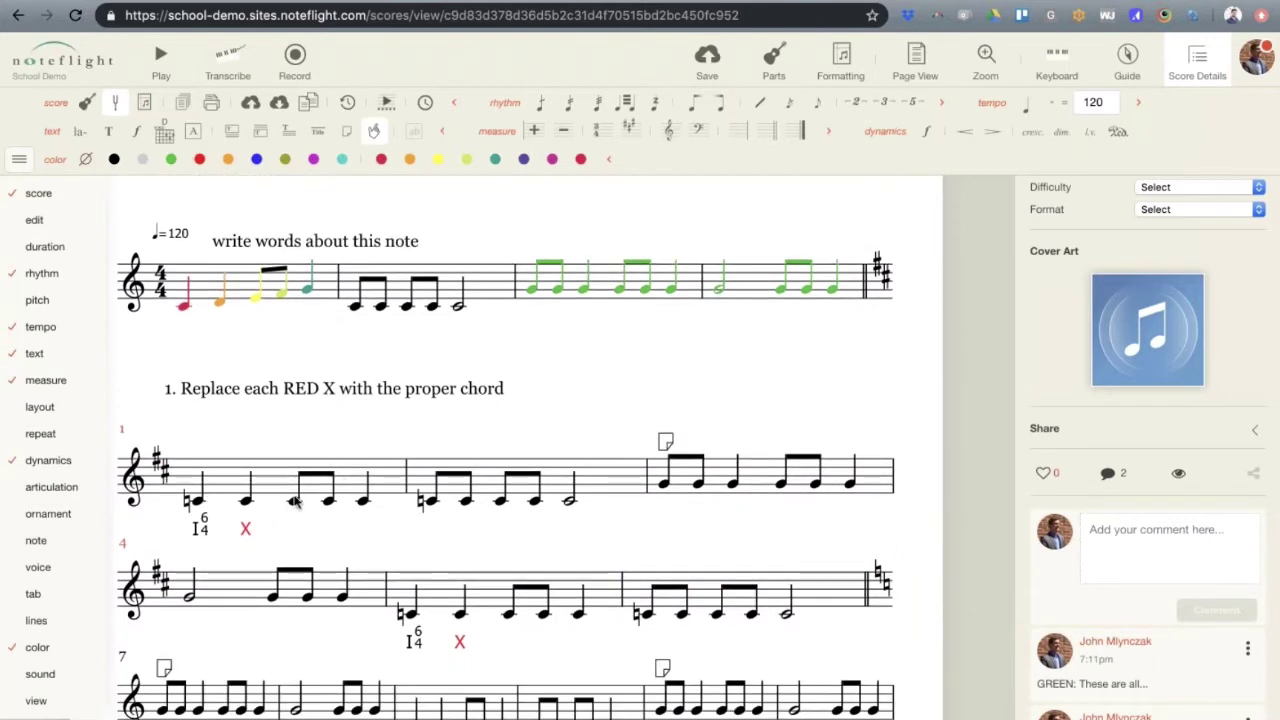
scroll(295, 502, down, 1)
click(262, 449)
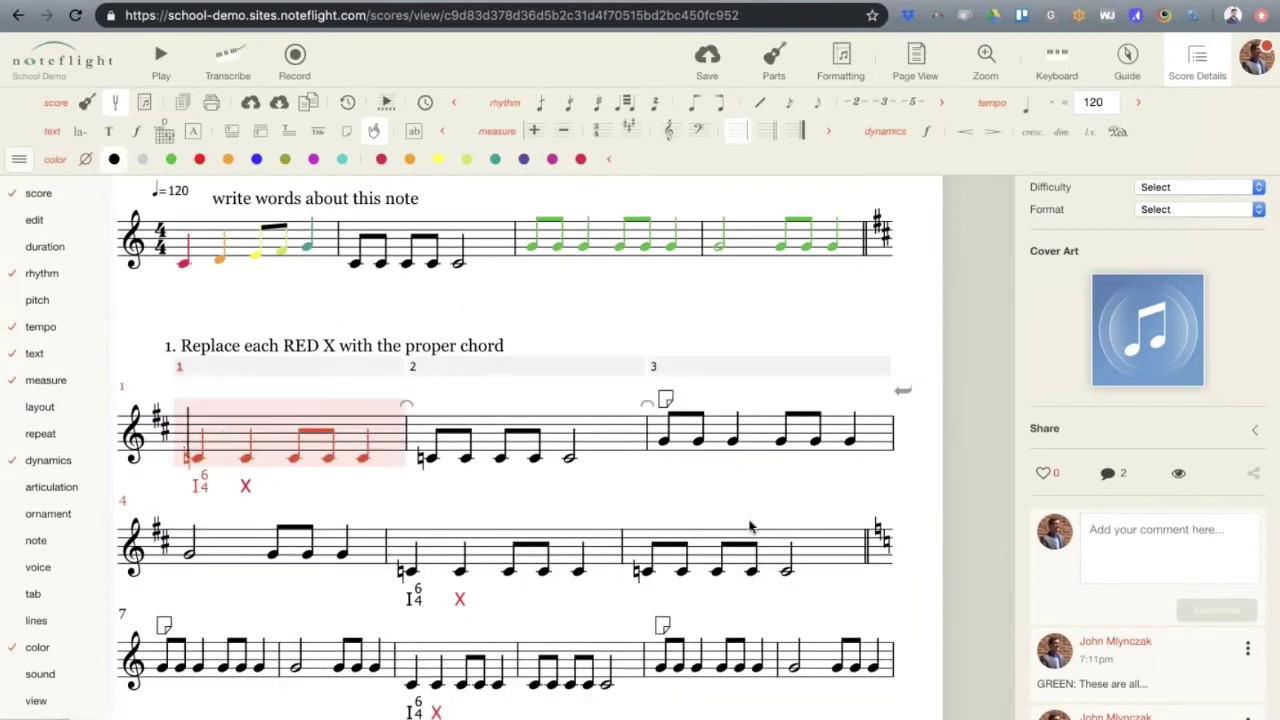
shift+click(826, 557)
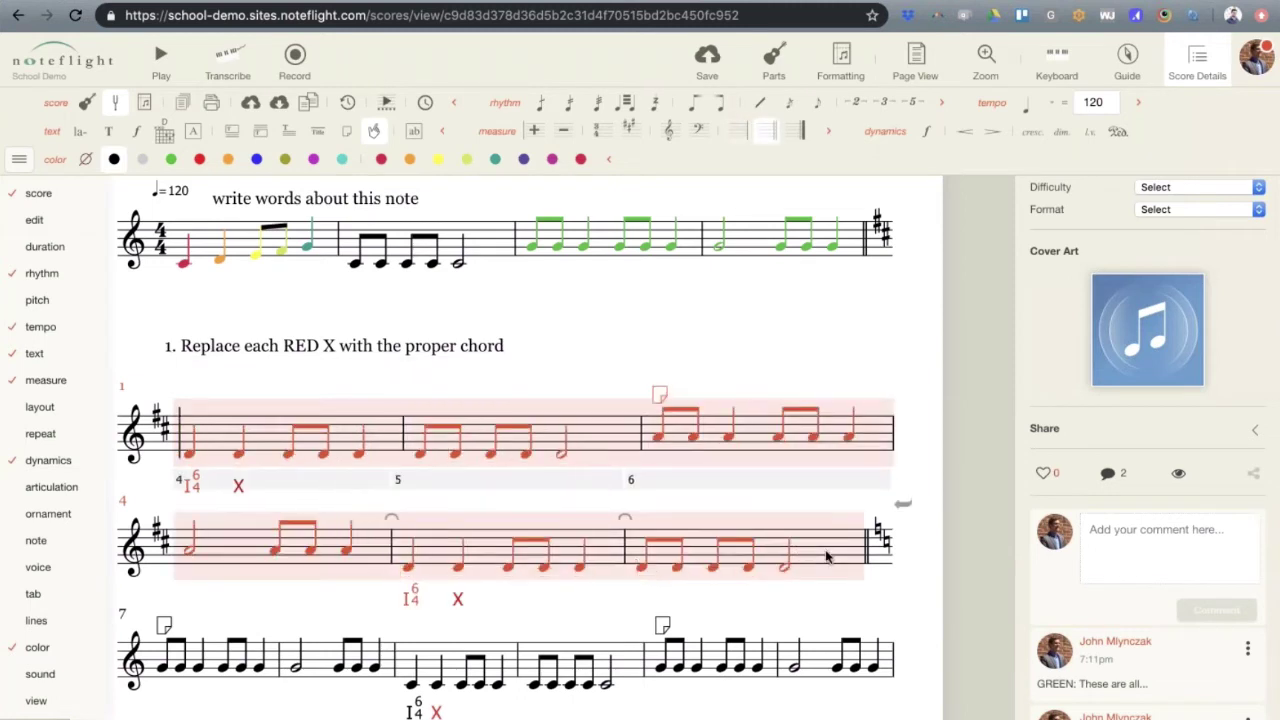
key(Escape)
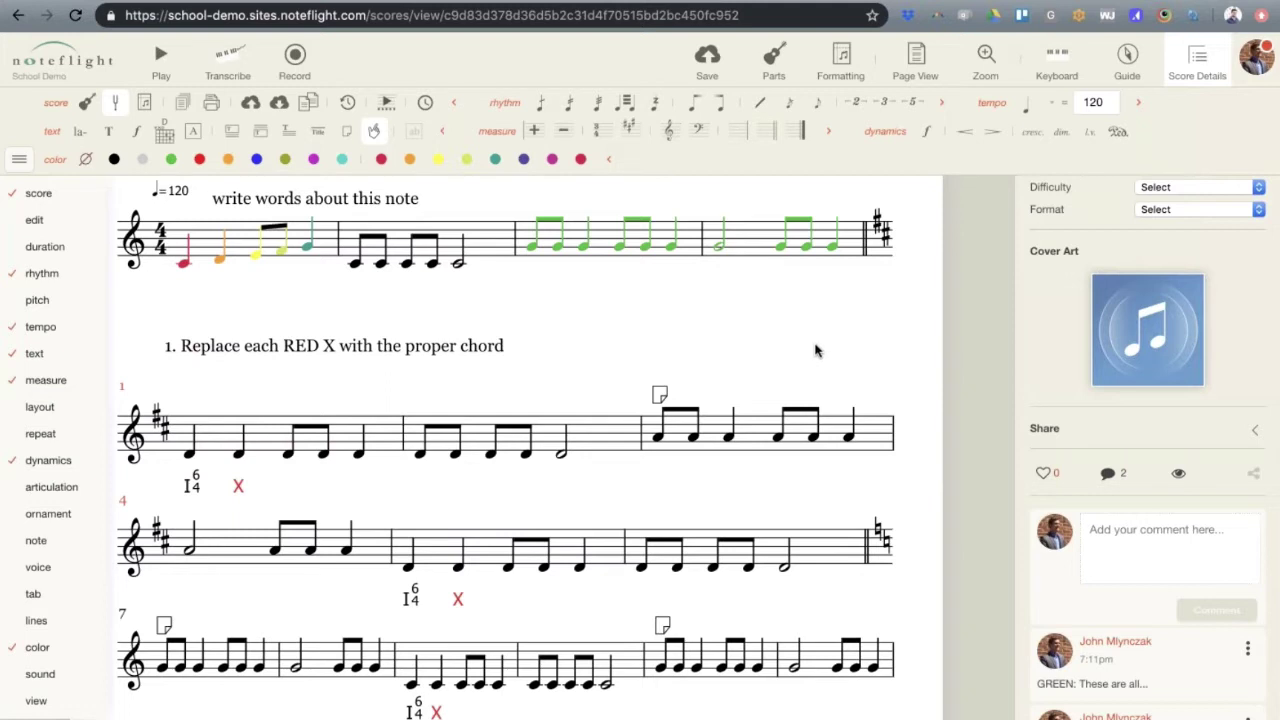
Hide the cautionary key signature at the end of the first exercise's measure 4
scroll(815, 350, up, 1)
scroll(815, 350, up, 2)
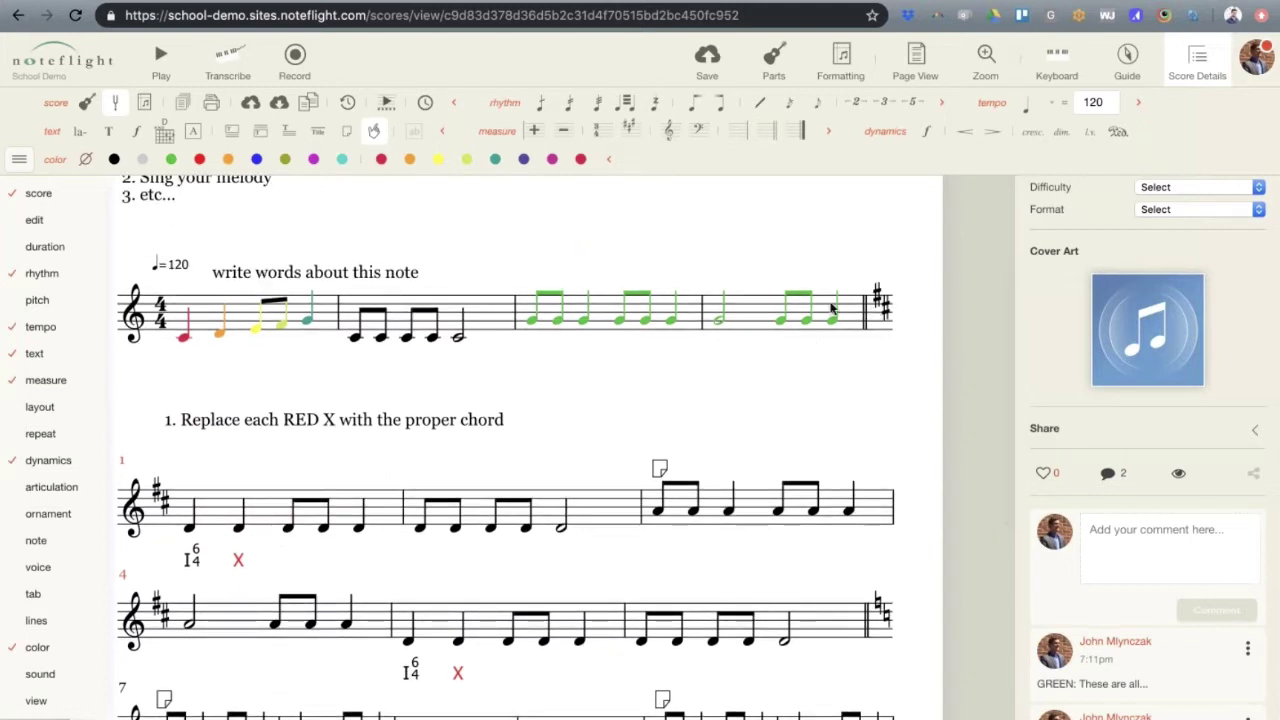
click(752, 310)
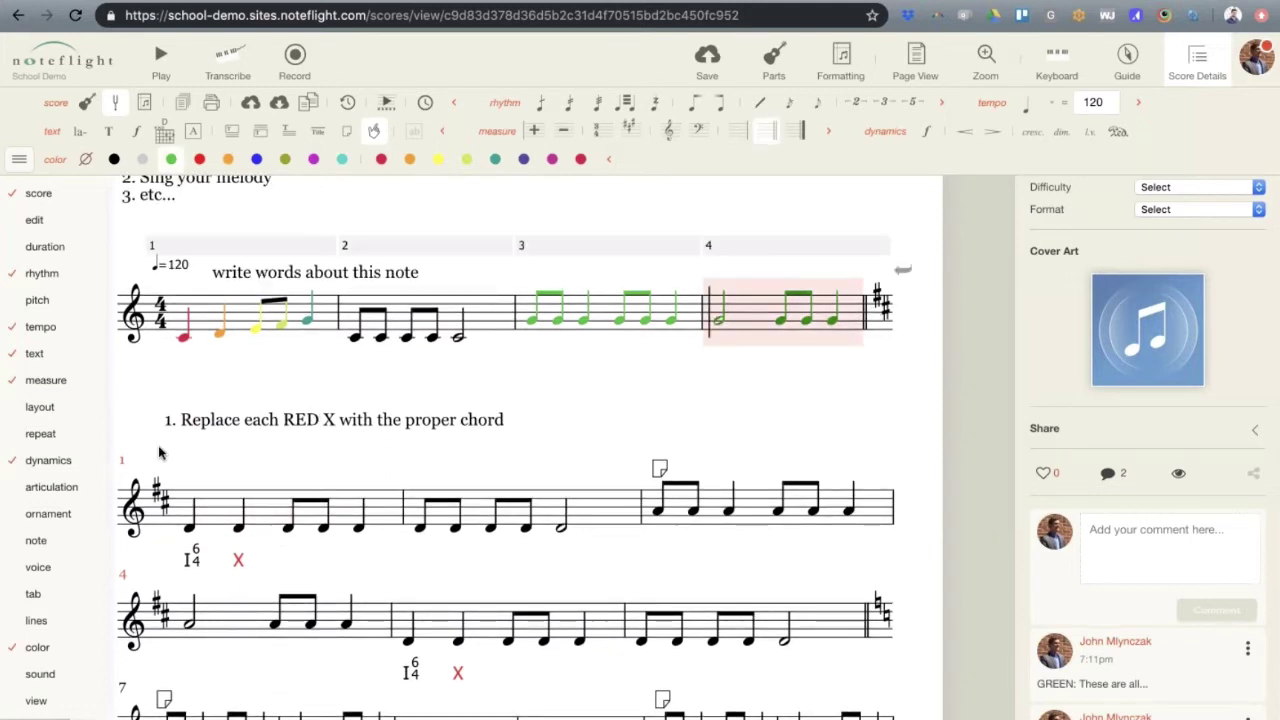
mouse_move(52, 381)
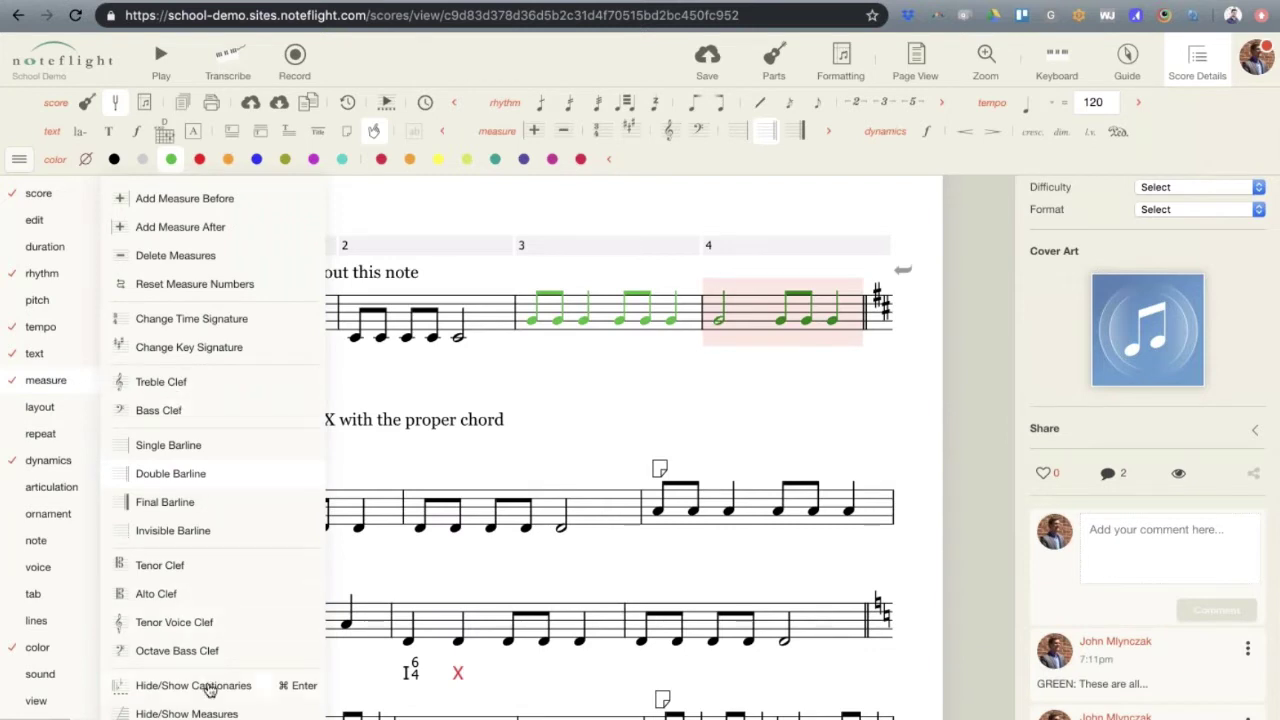
click(400, 366)
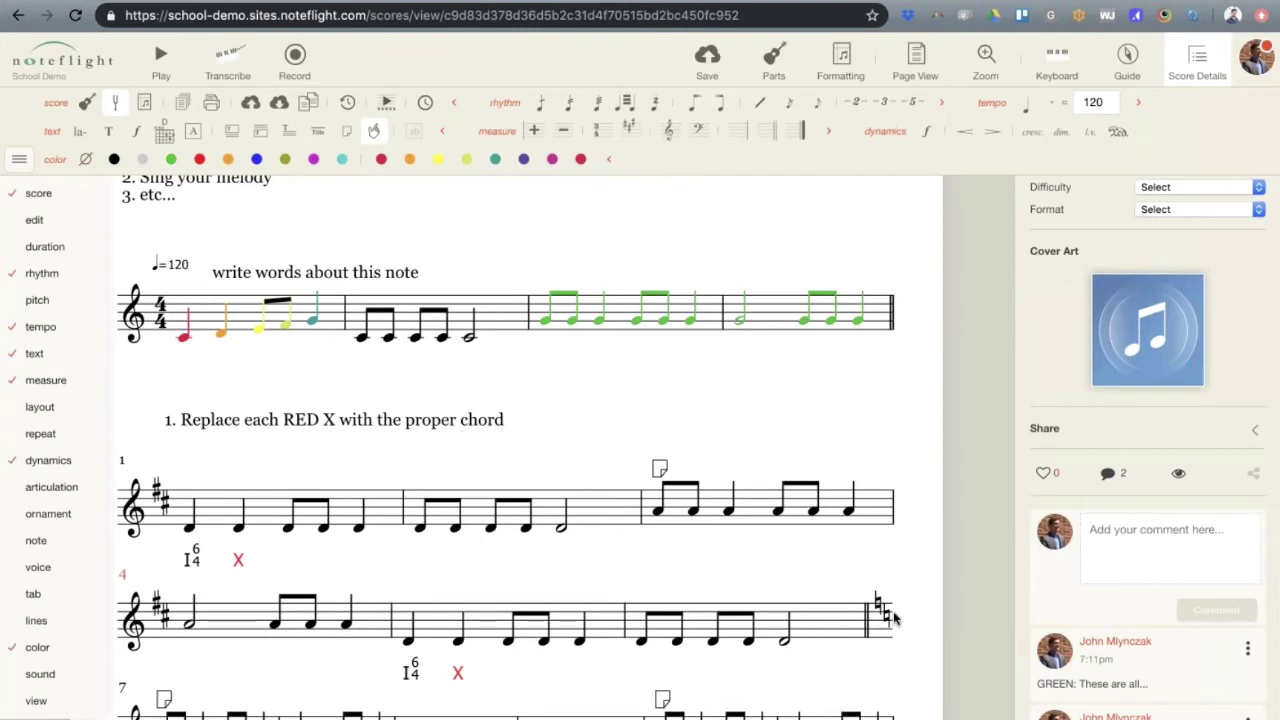
Hide the cautionary key signature after measure 6 of the second exercise
scroll(774, 561, down, 3)
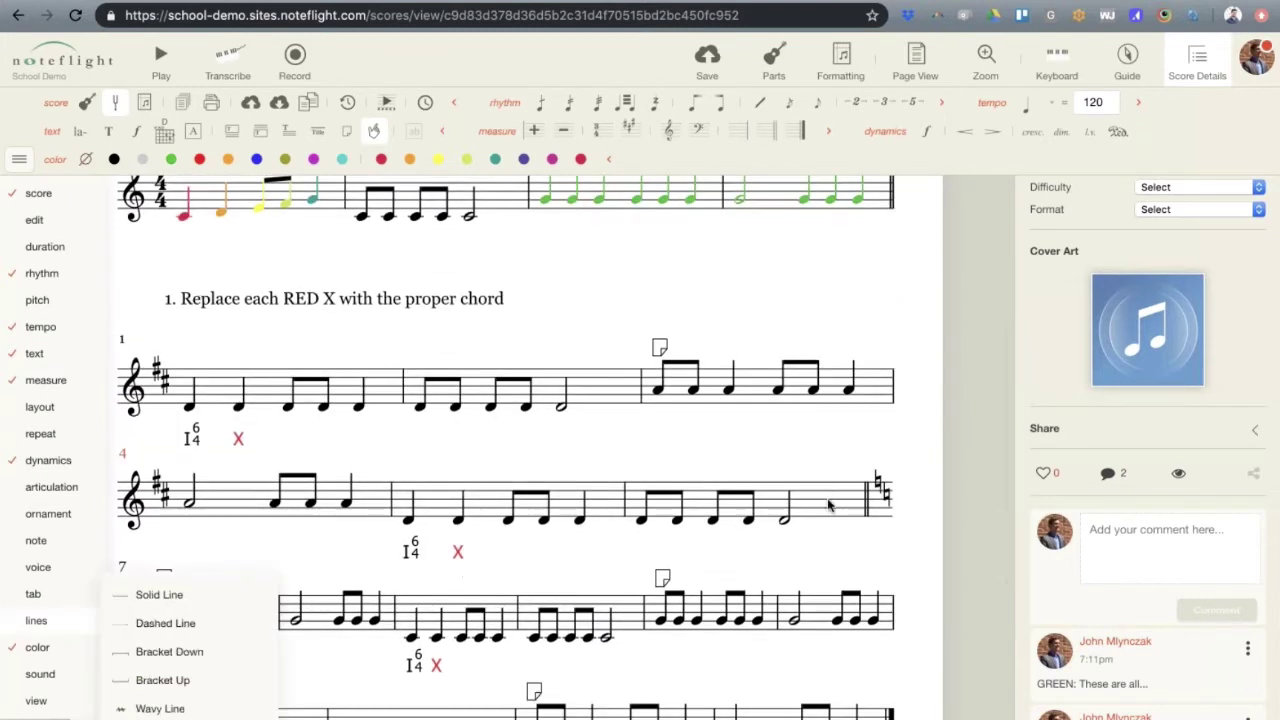
click(745, 495)
mouse_move(62, 378)
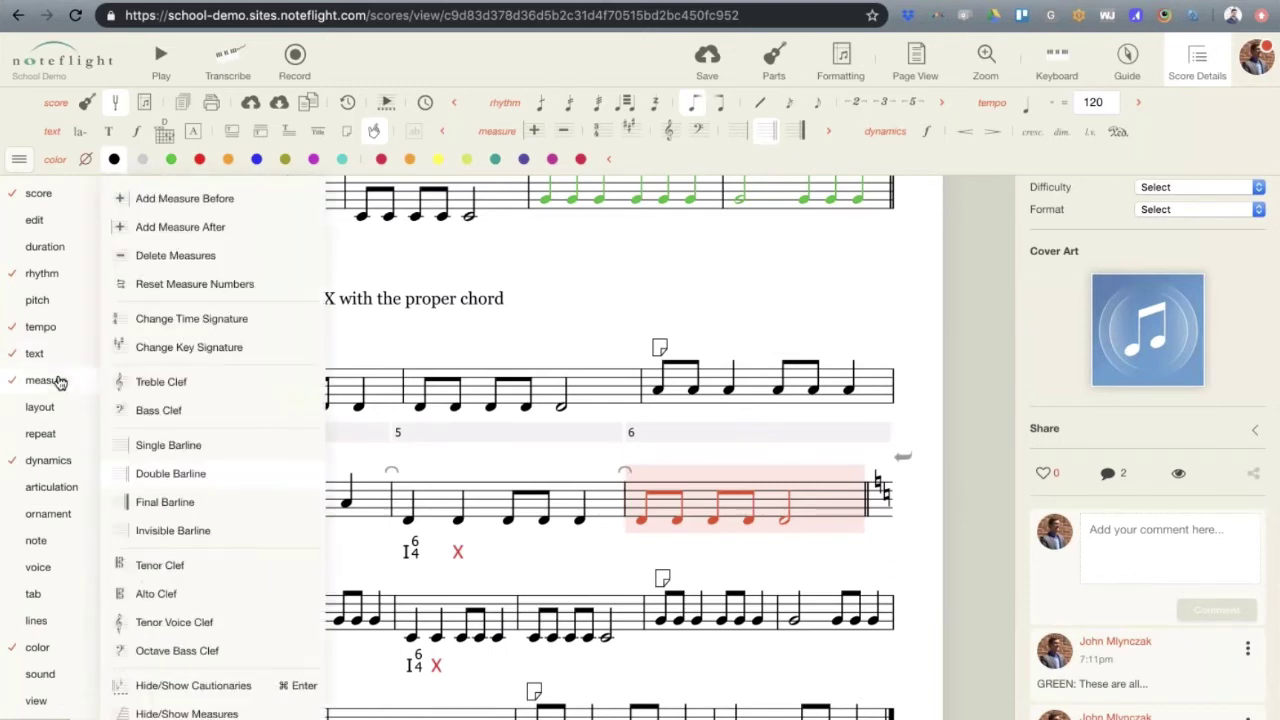
click(247, 481)
click(230, 688)
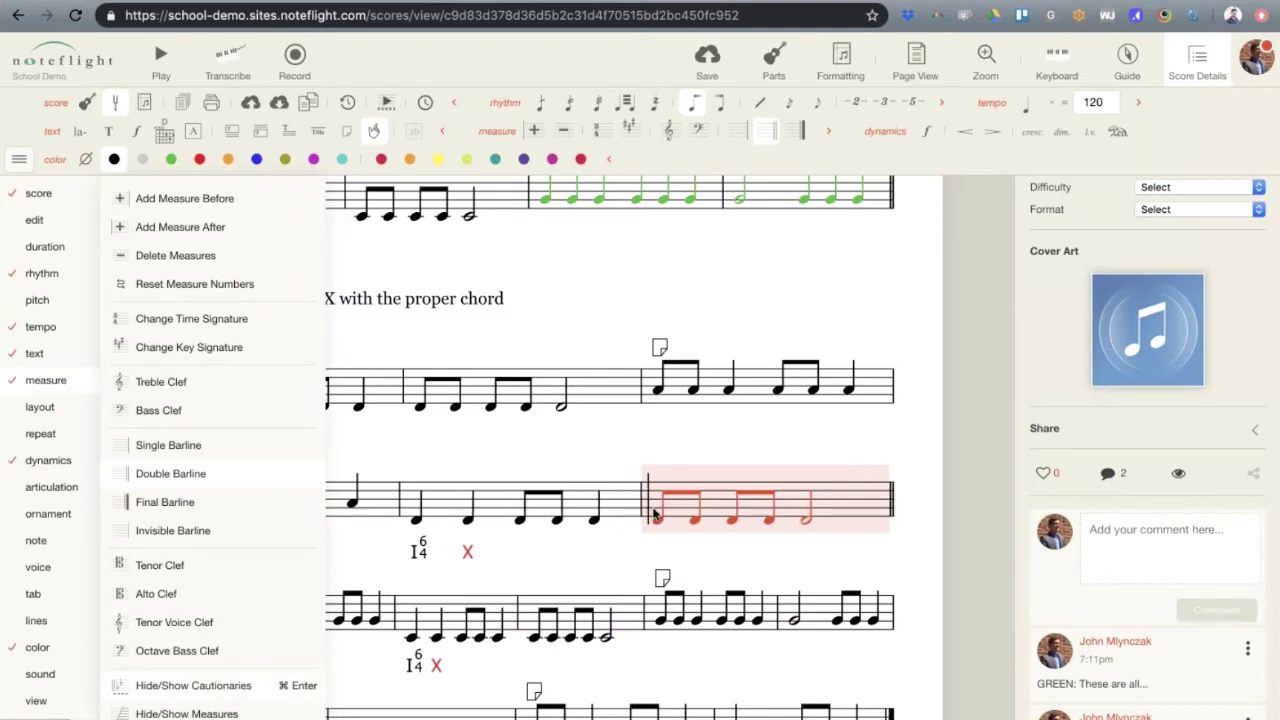
click(593, 477)
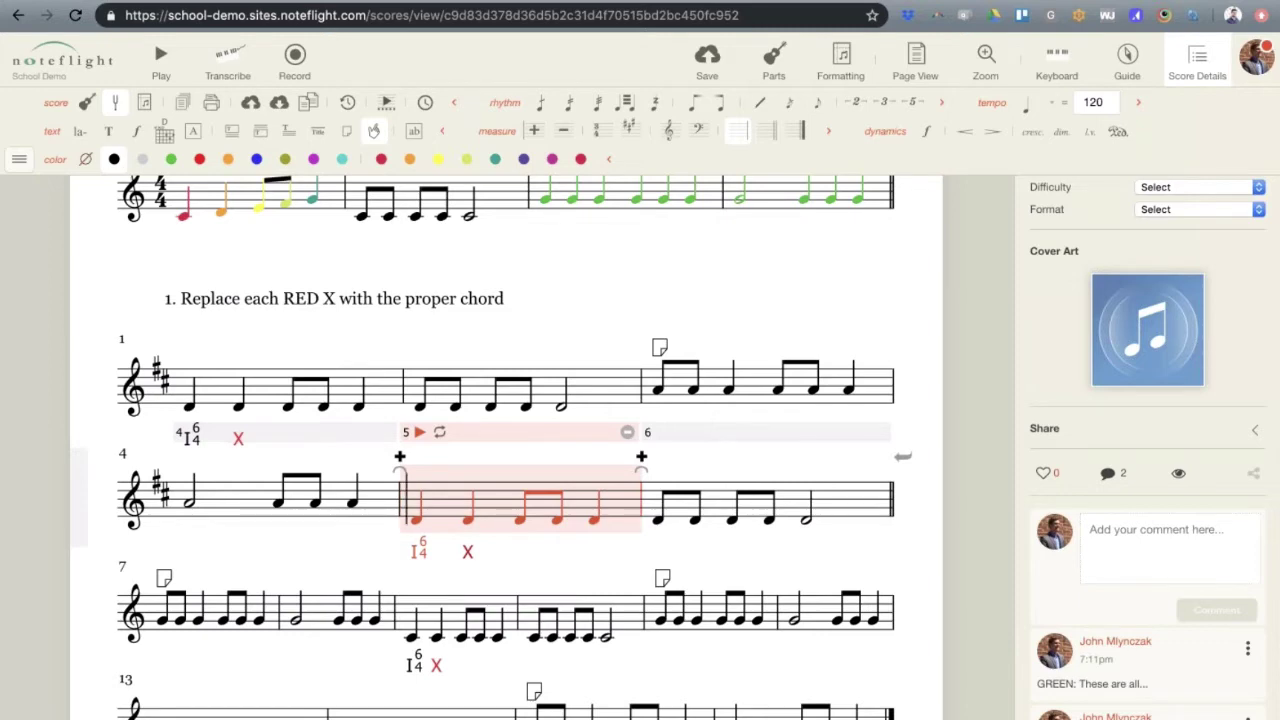
scroll(484, 452, up, 5)
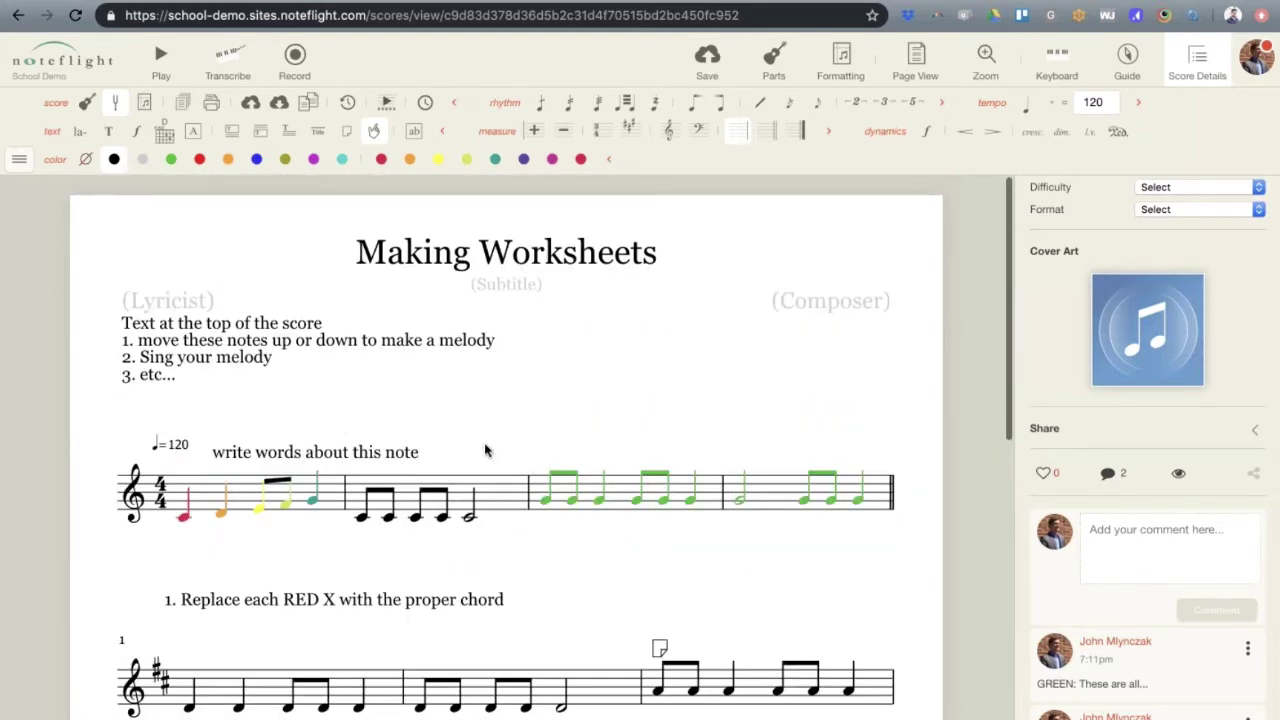
click(484, 452)
click(671, 554)
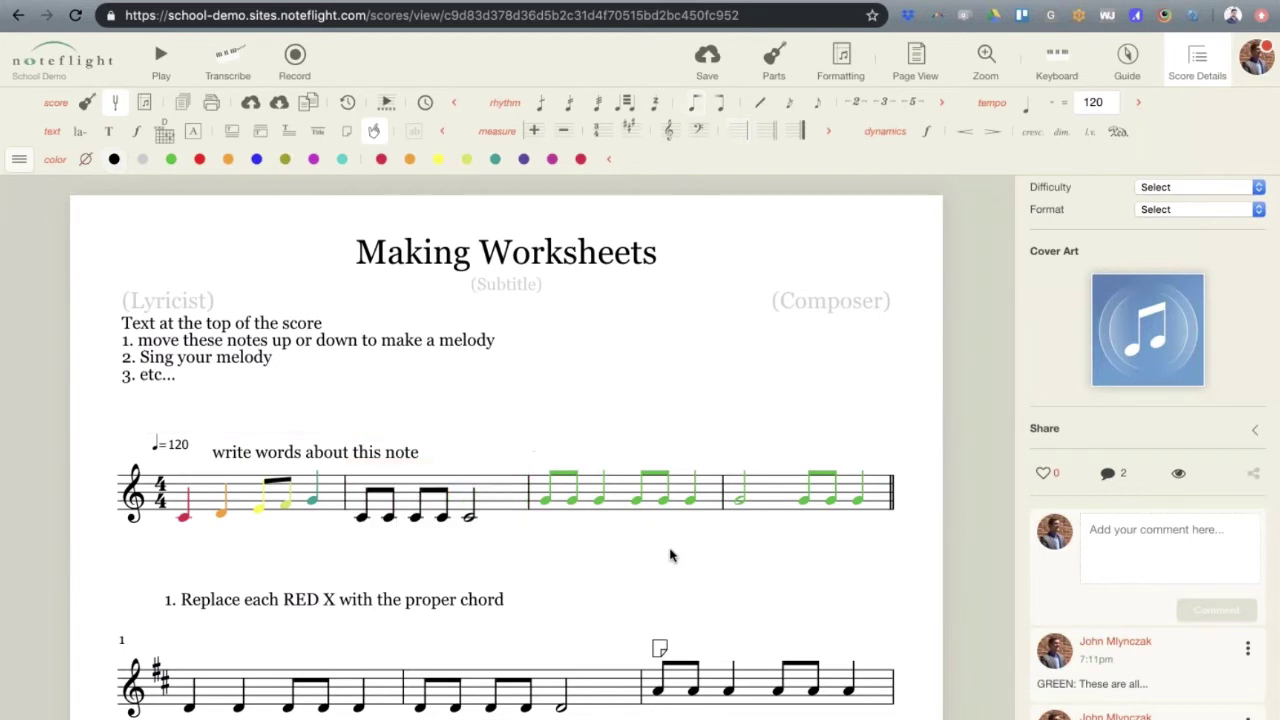
scroll(671, 554, down, 3)
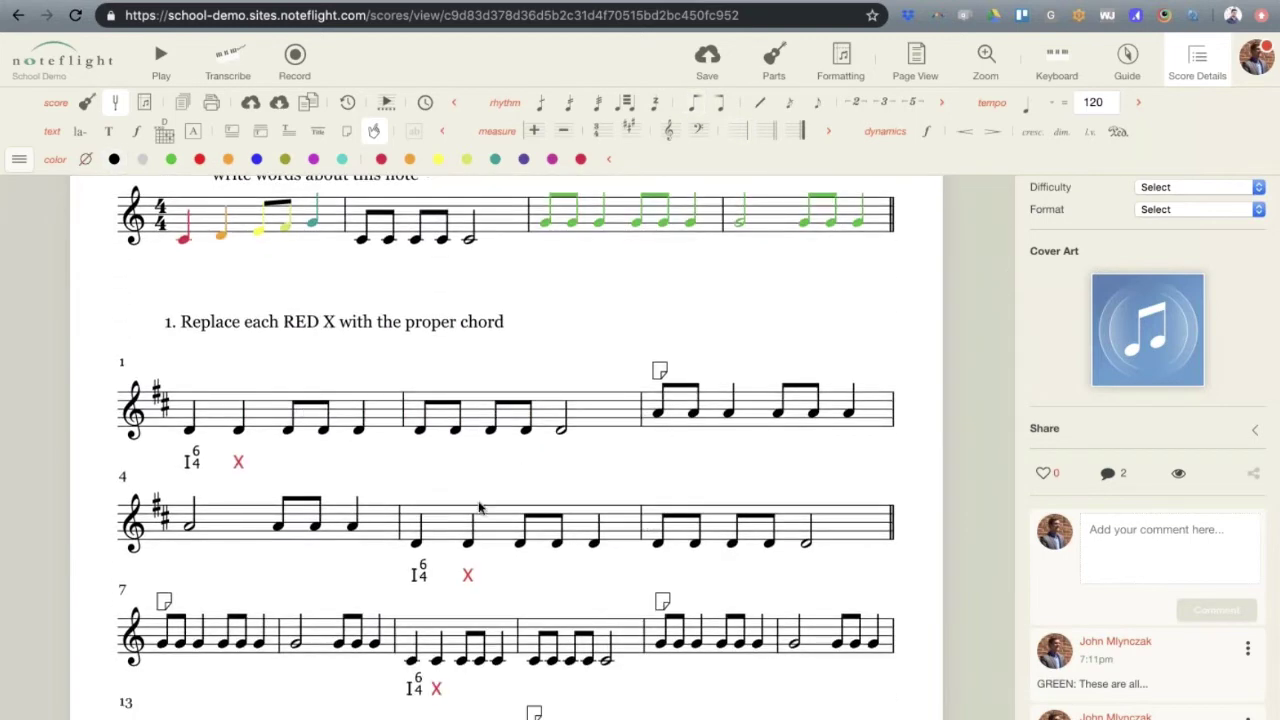
scroll(478, 508, down, 4)
scroll(478, 508, up, 2)
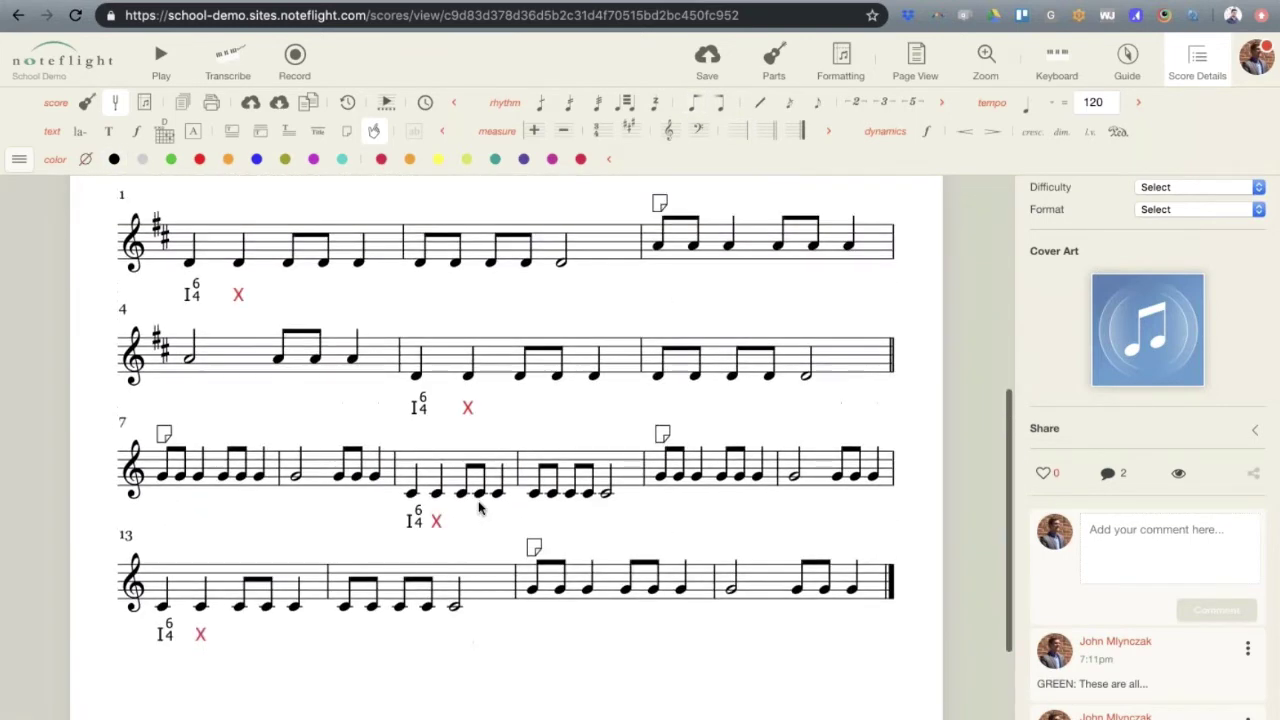
scroll(478, 508, up, 5)
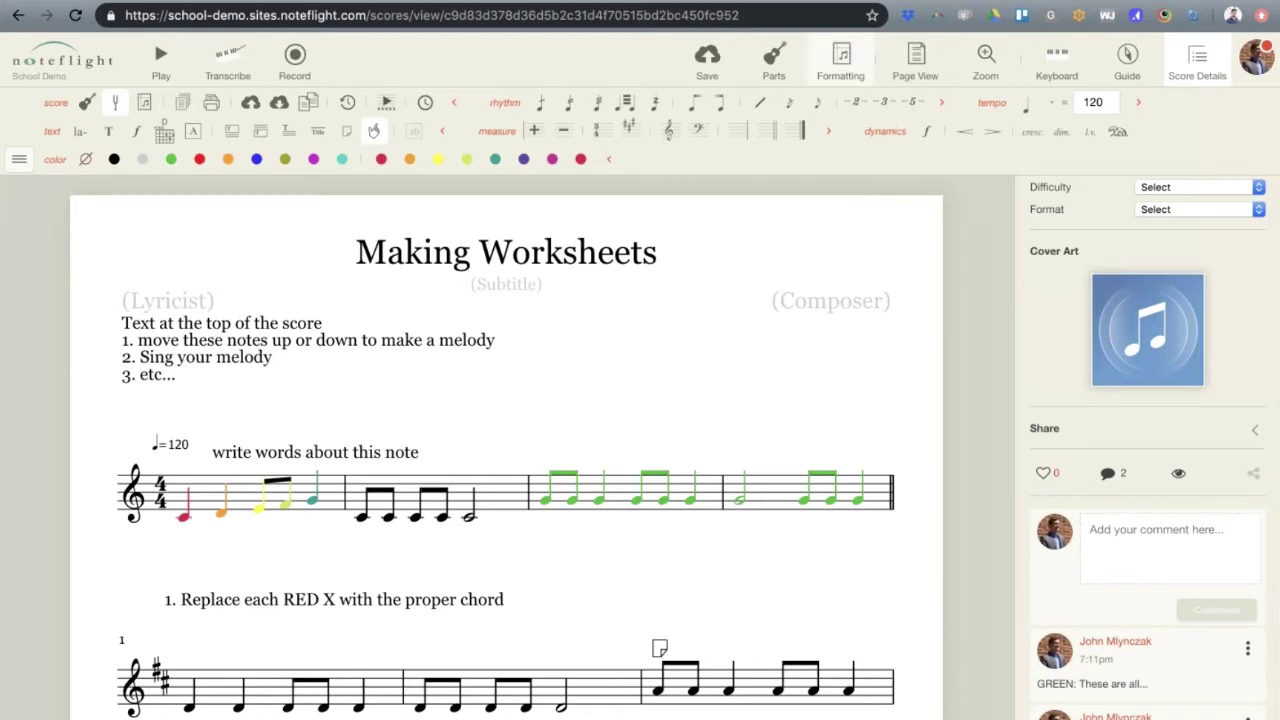
Change the worksheet's paper size to Custom, 8.5 inches wide by 18 inches high, and close the formatting settings
click(840, 60)
click(1165, 238)
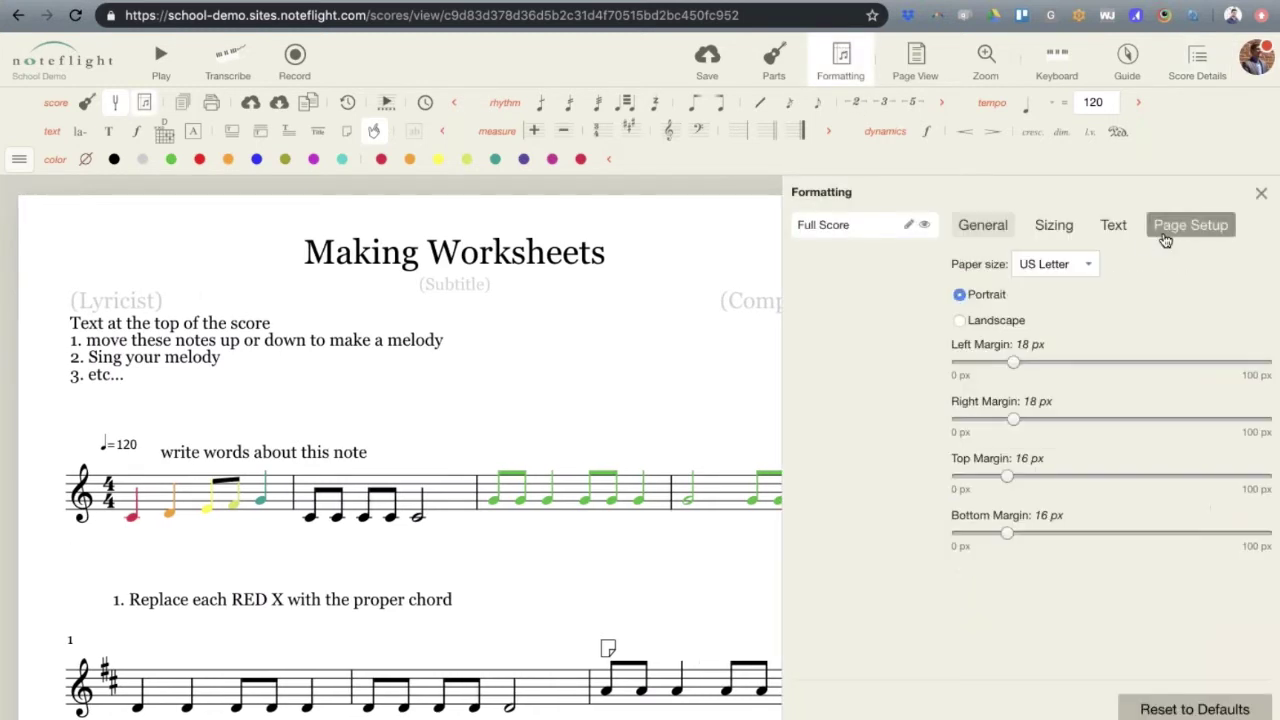
click(1064, 266)
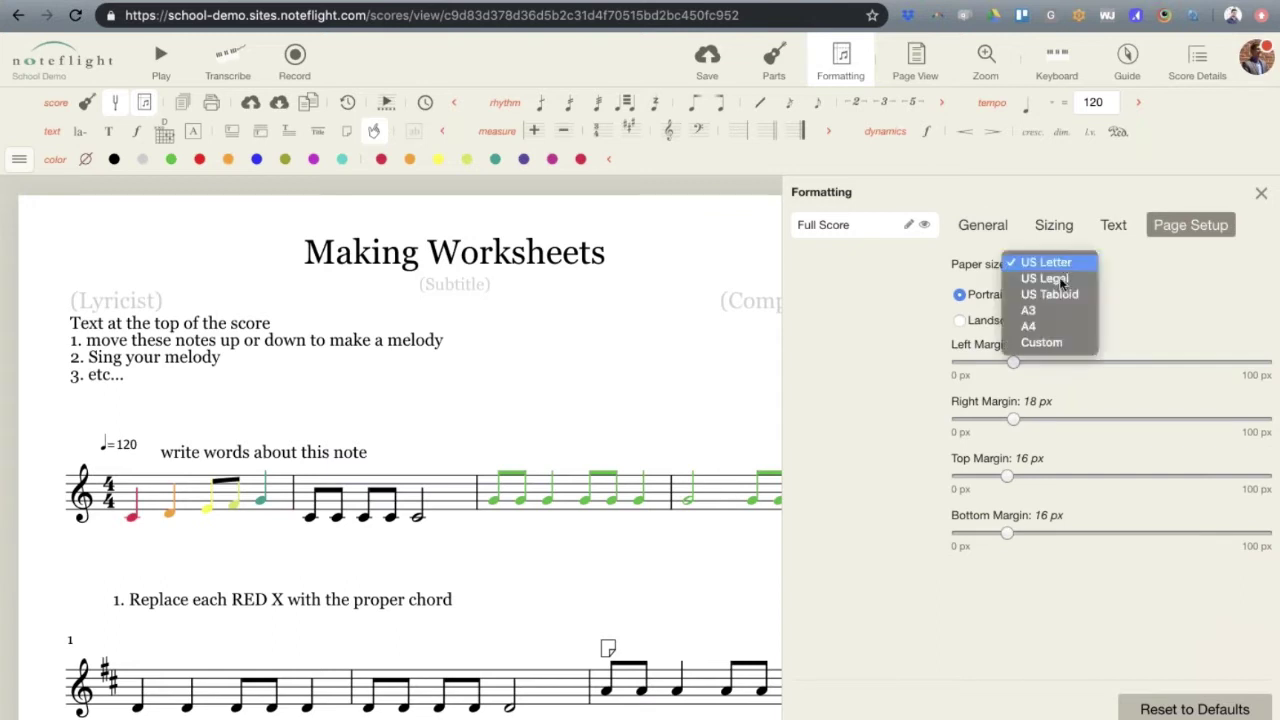
click(1042, 343)
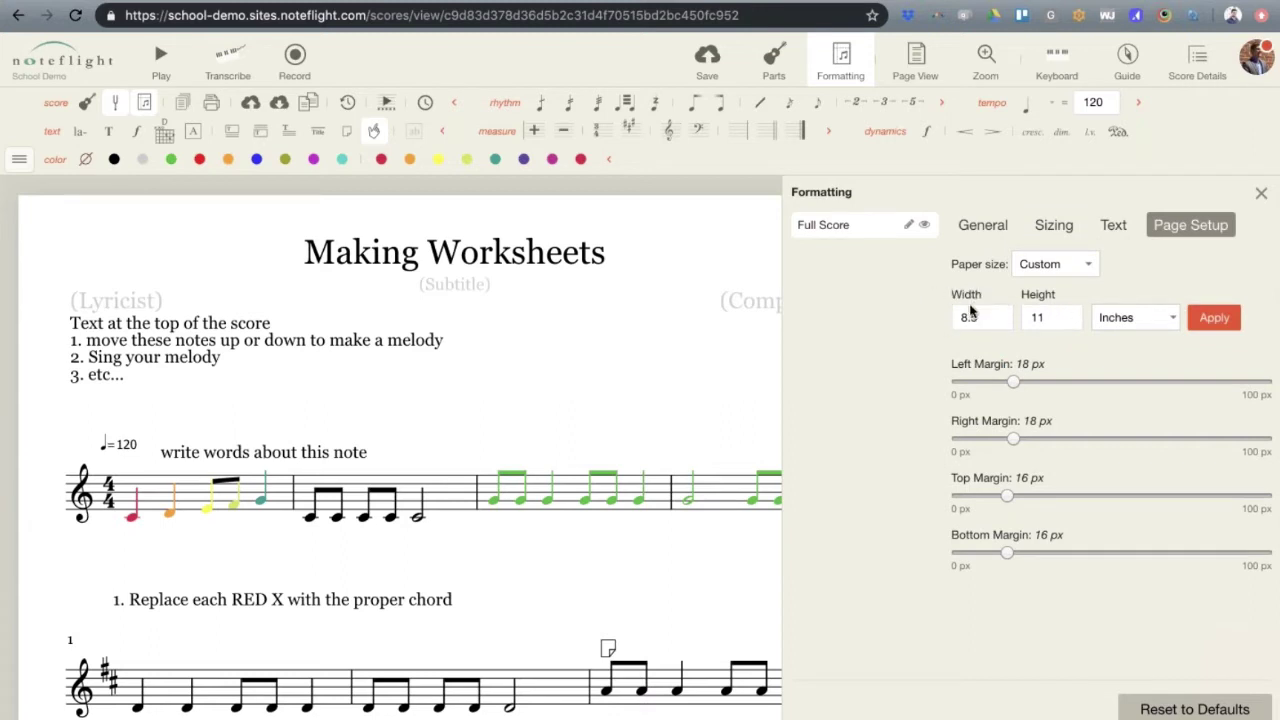
click(1046, 318)
click(1210, 320)
scroll(638, 452, down, 15)
scroll(638, 452, up, 5)
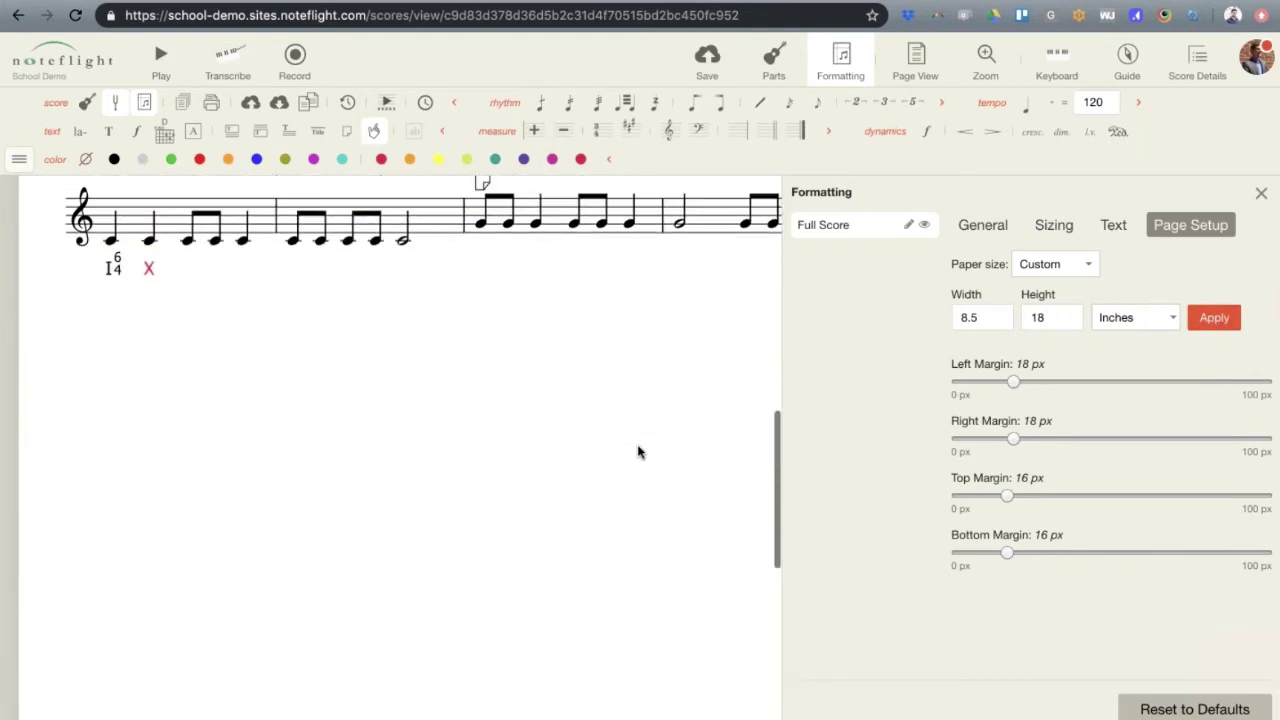
scroll(638, 452, up, 10)
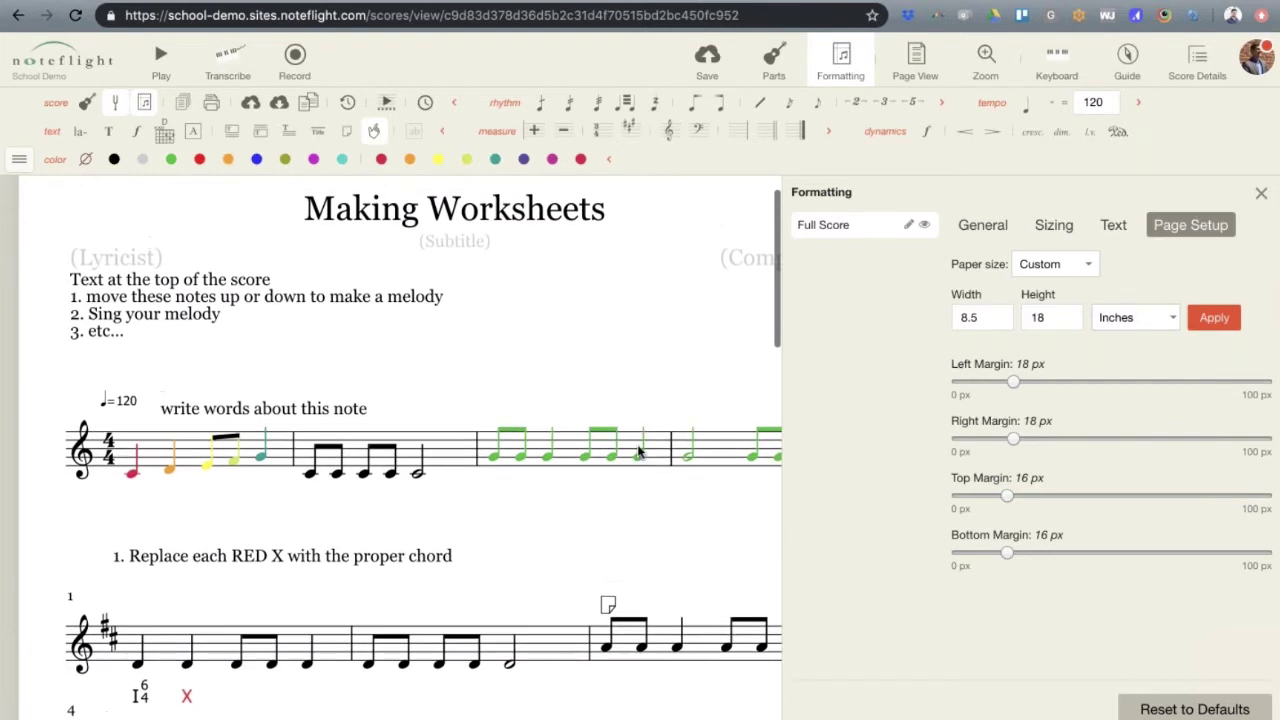
scroll(638, 452, up, 1)
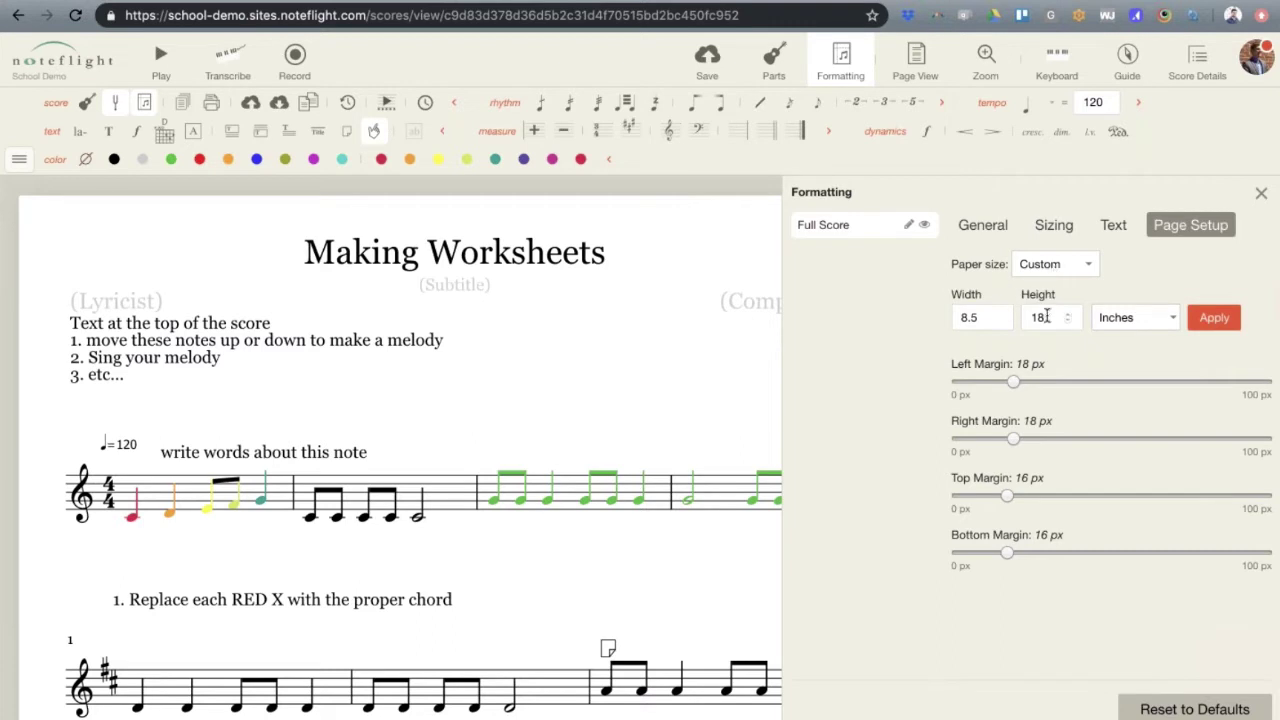
click(1261, 193)
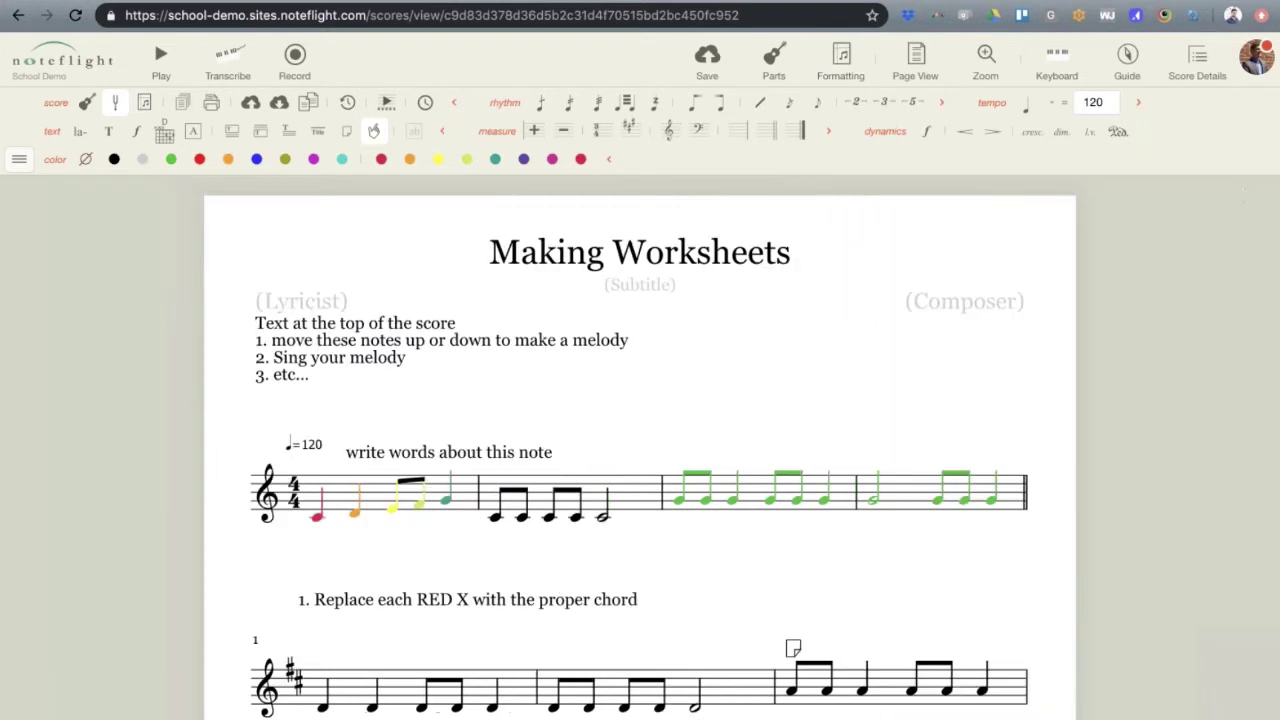
Open the Making Worksheets help article and look through its tips and example scores from beginning to end
click(338, 1)
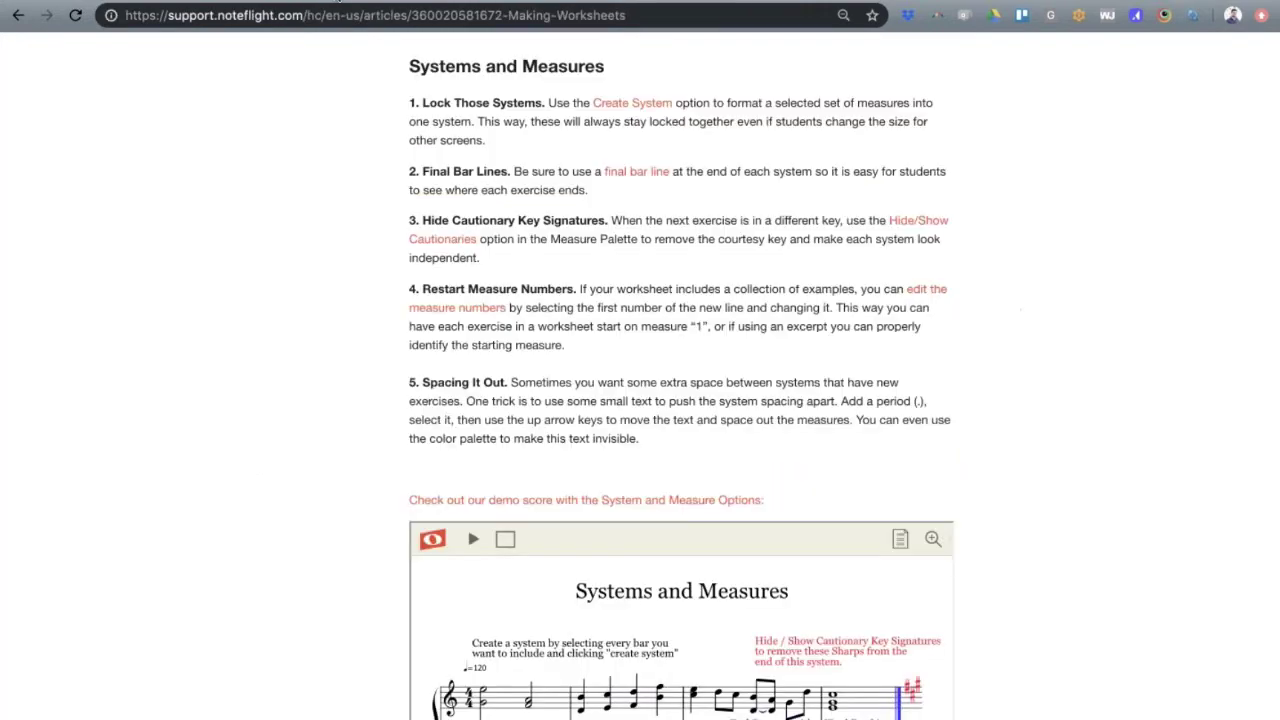
scroll(680, 400, up, 6)
scroll(640, 400, up, 3)
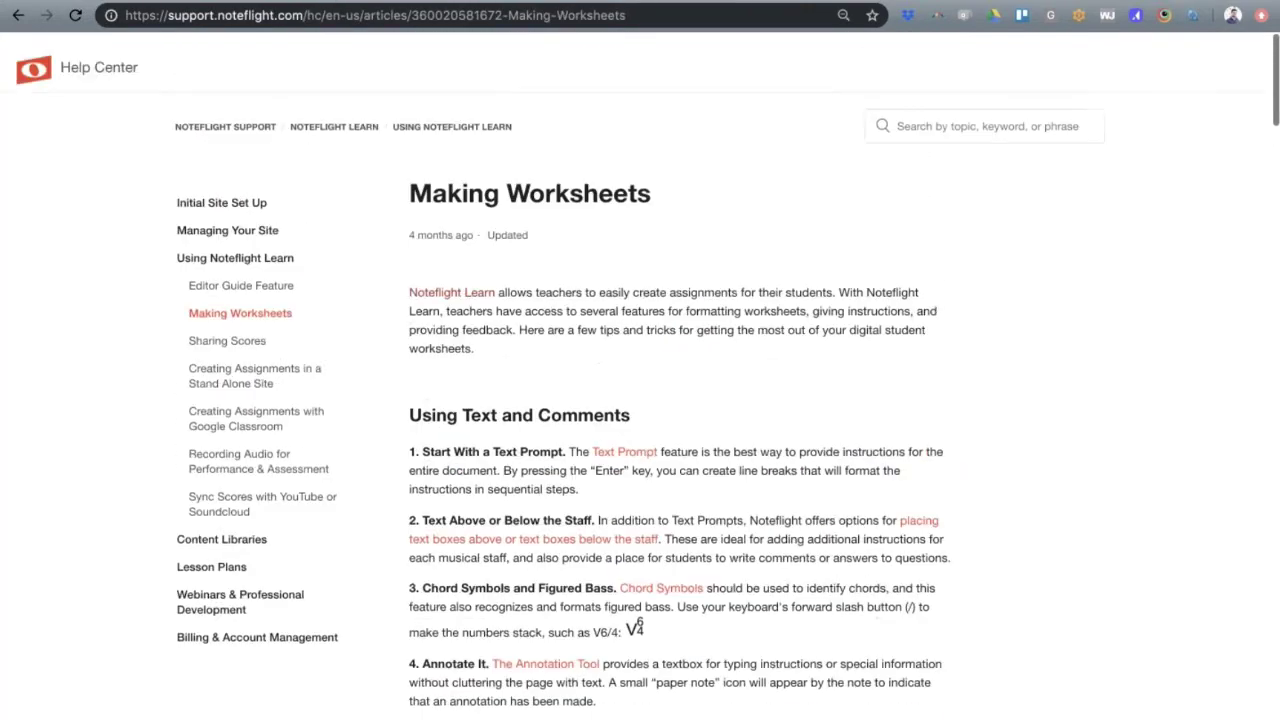
scroll(1014, 356, down, 8)
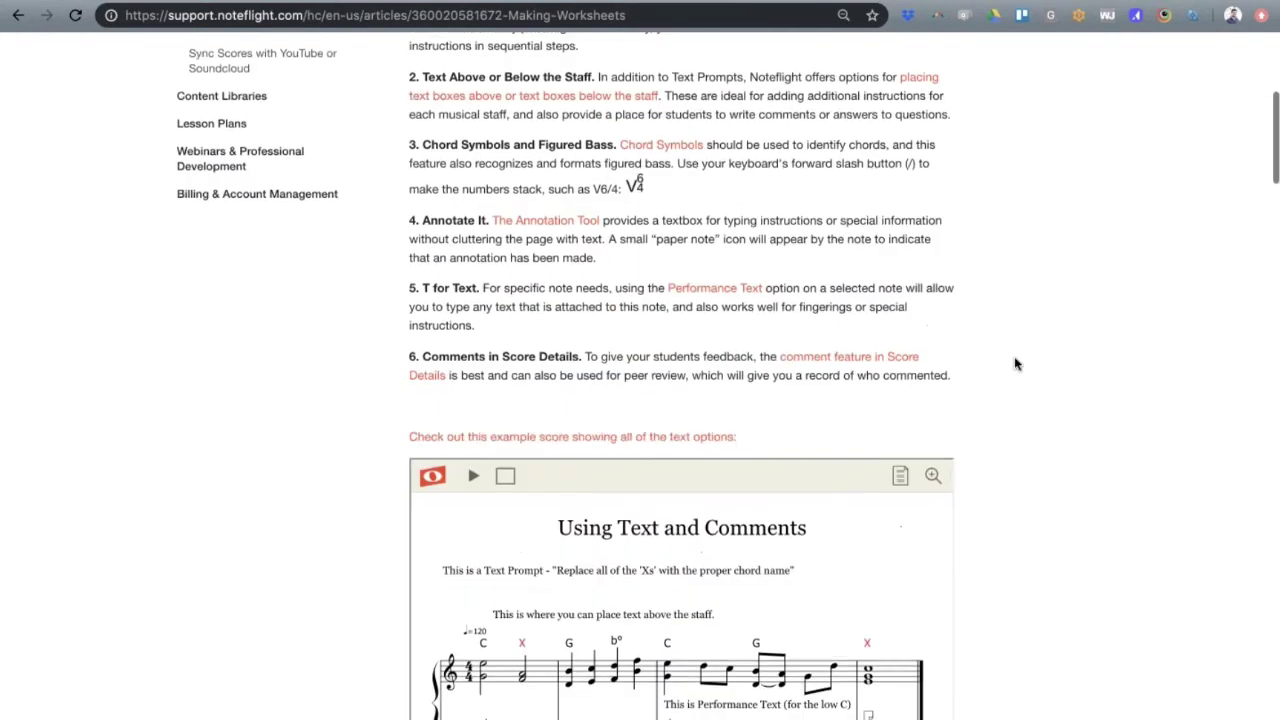
scroll(643, 352, down, 5)
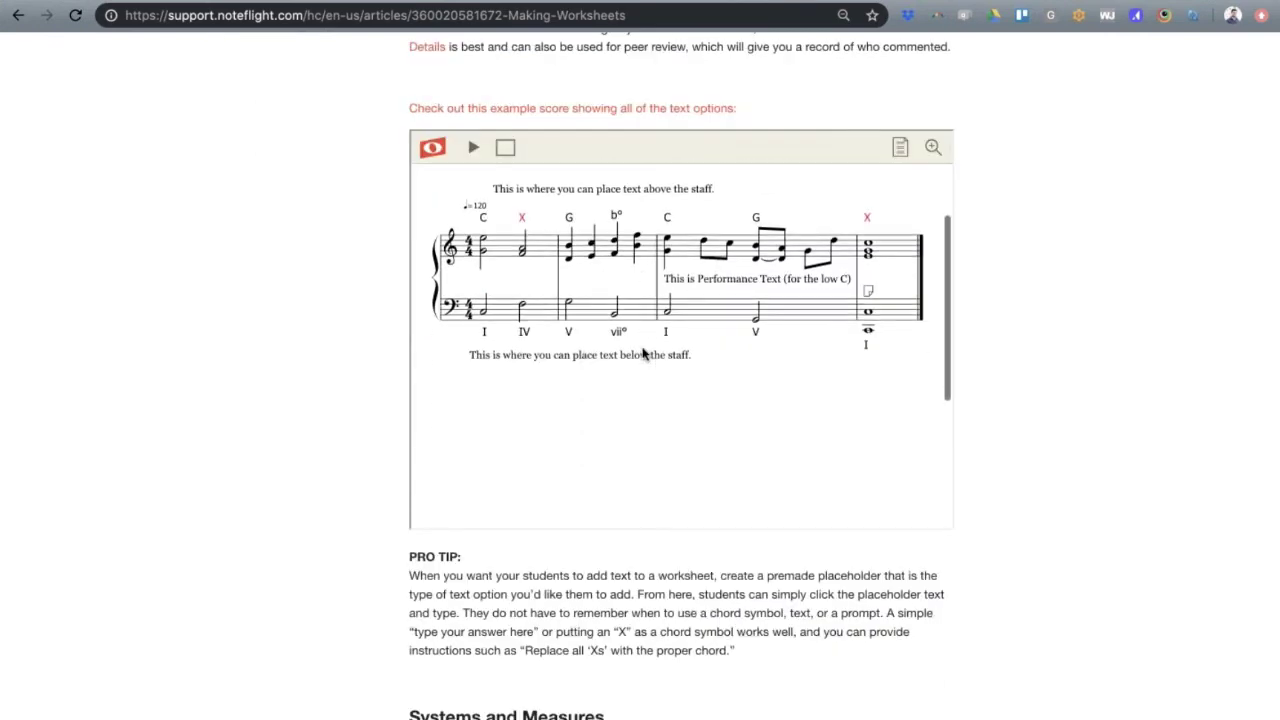
scroll(300, 485, down, 15)
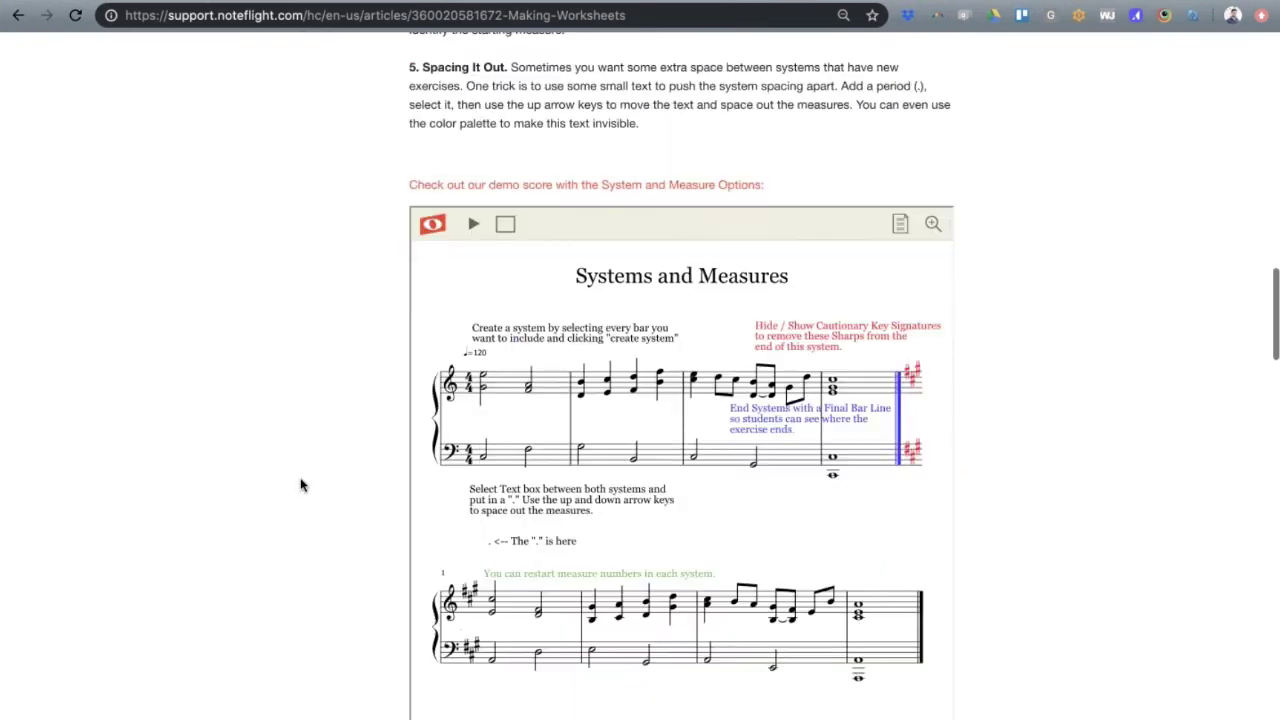
scroll(302, 488, down, 7)
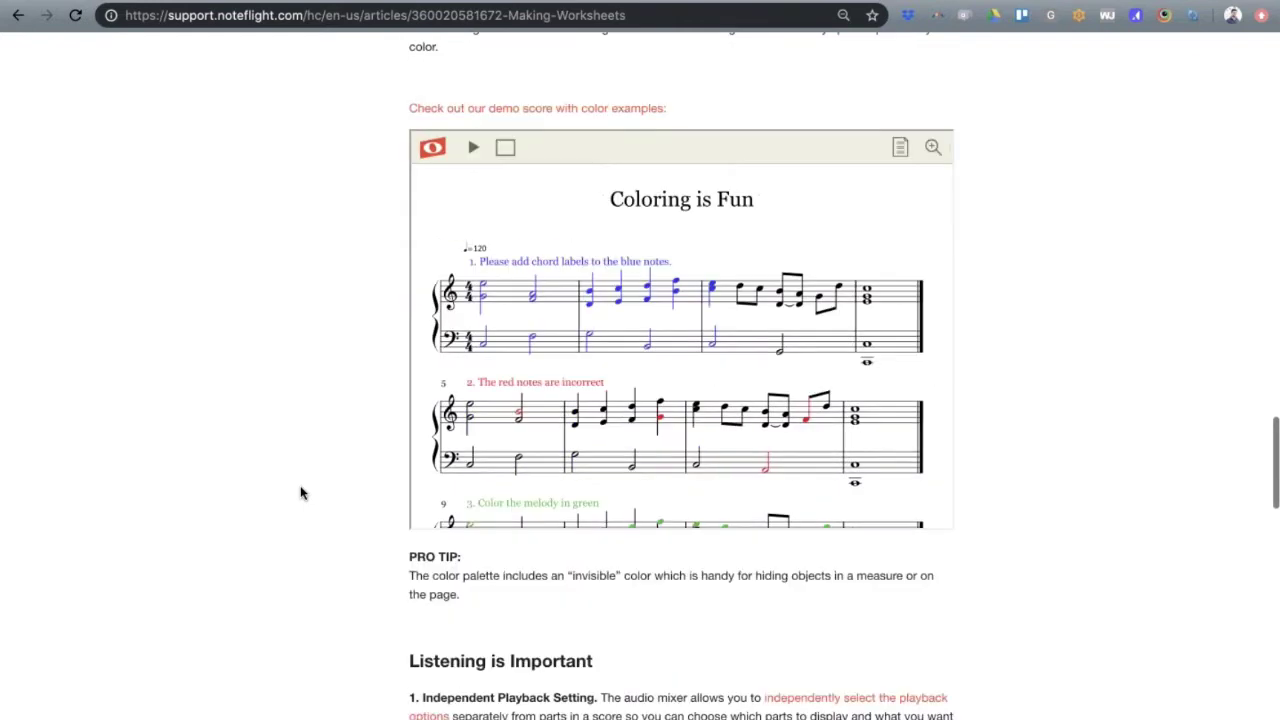
scroll(316, 573, down, 3)
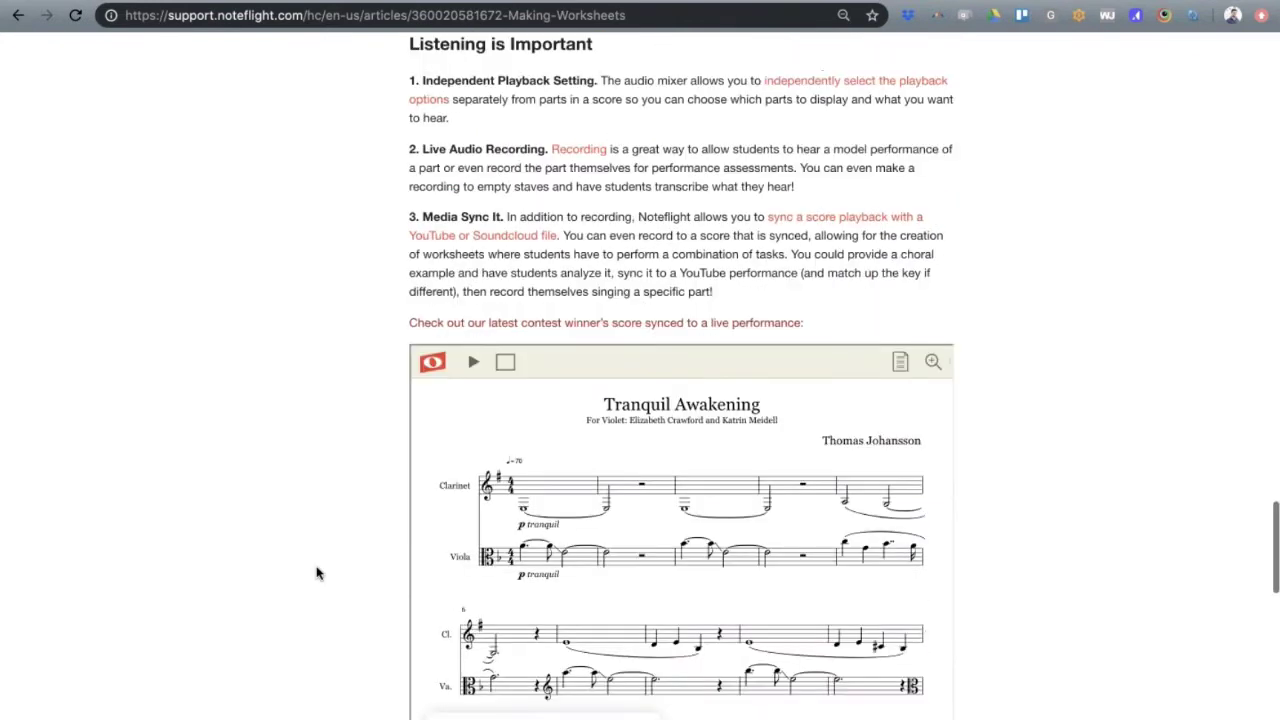
scroll(313, 468, down, 4)
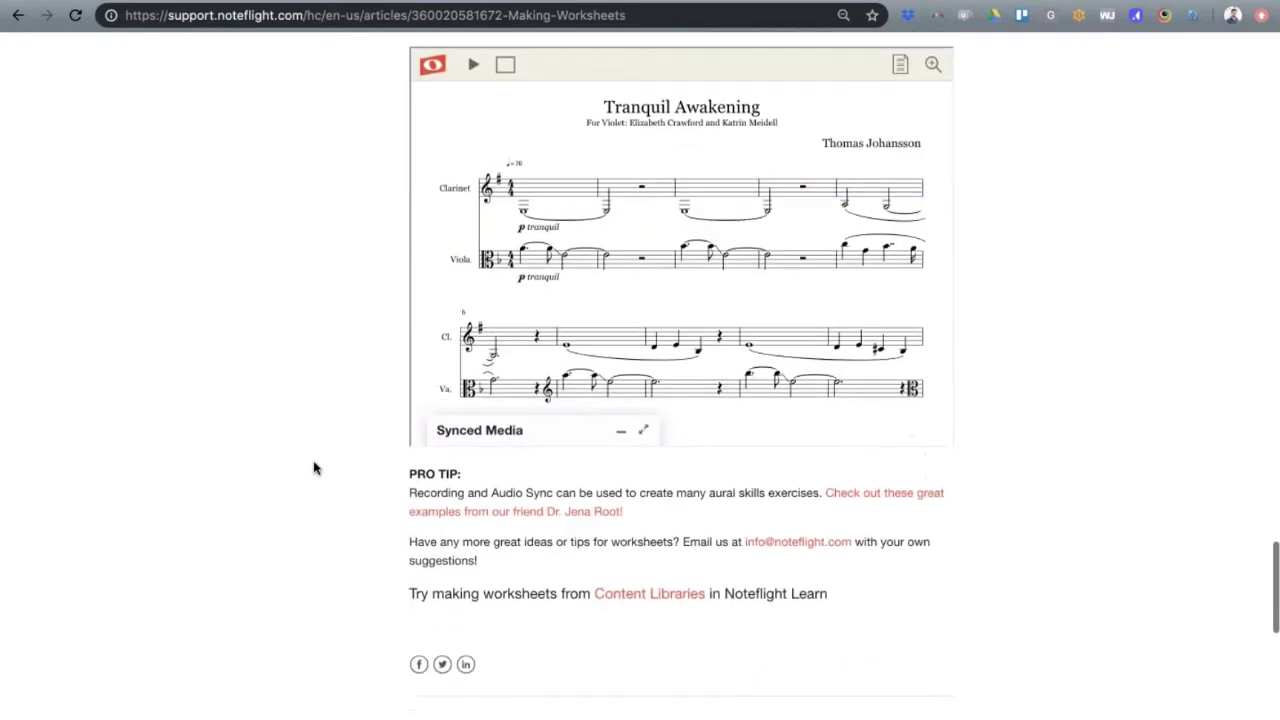
scroll(313, 468, up, 2)
scroll(313, 468, up, 20)
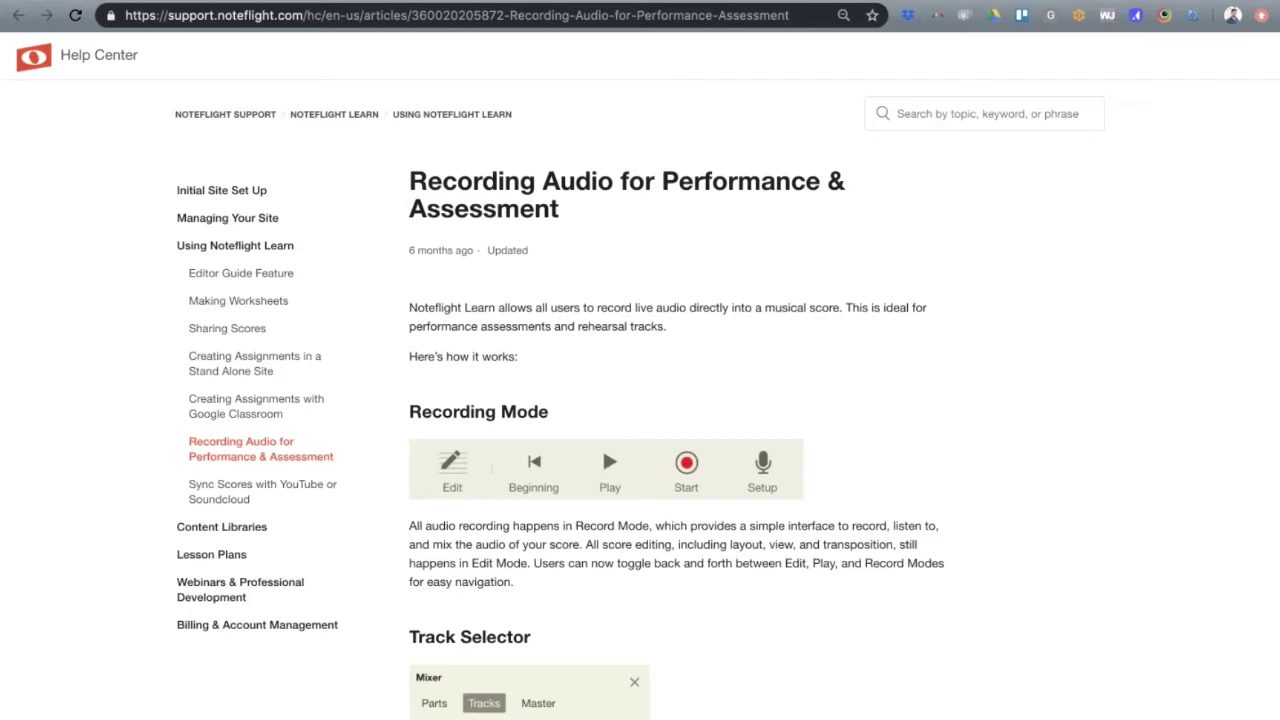
Go to the Record Me Please score, play its opening briefly in record mode, and return to editing with the mixer closed
key(ctrl+Tab)
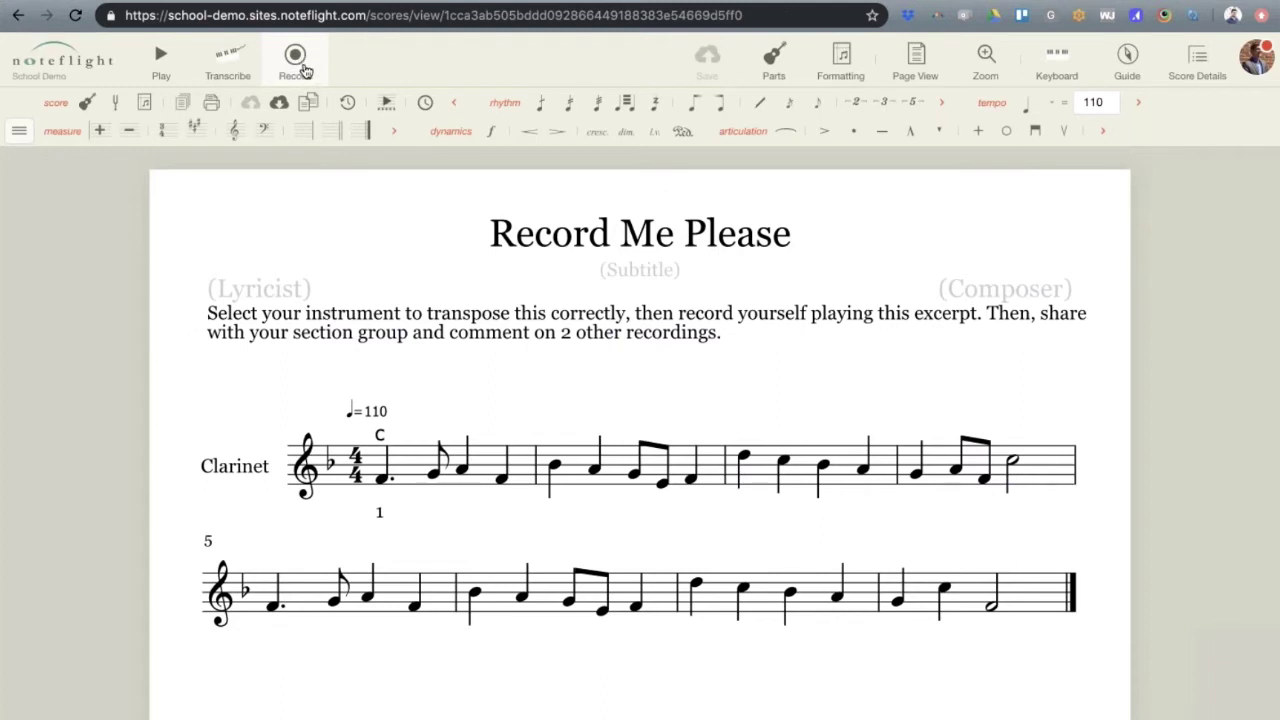
click(305, 71)
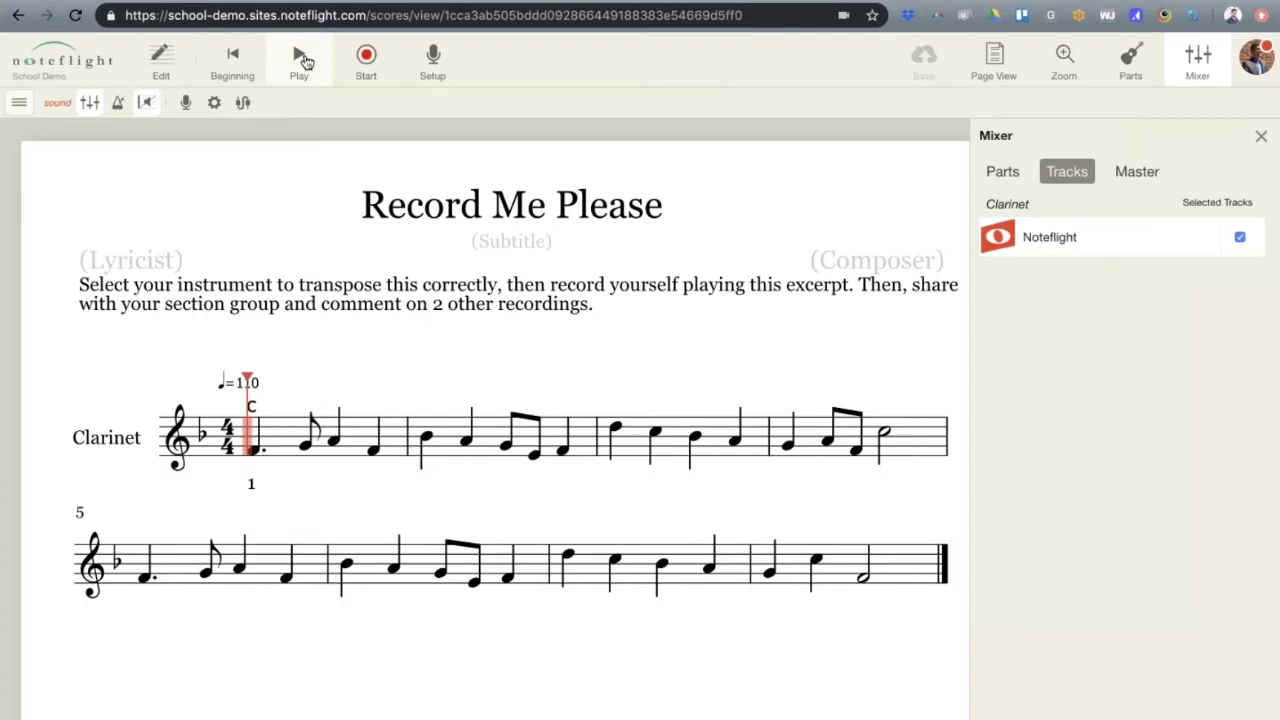
click(306, 72)
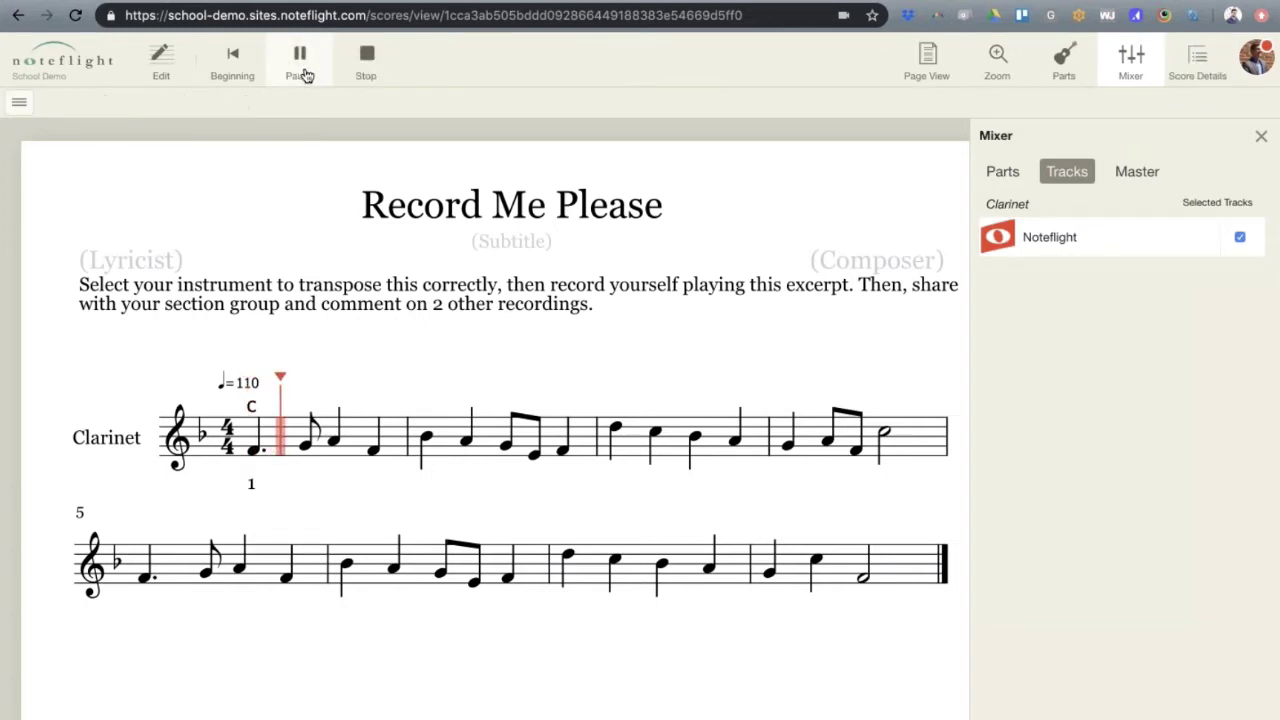
click(366, 58)
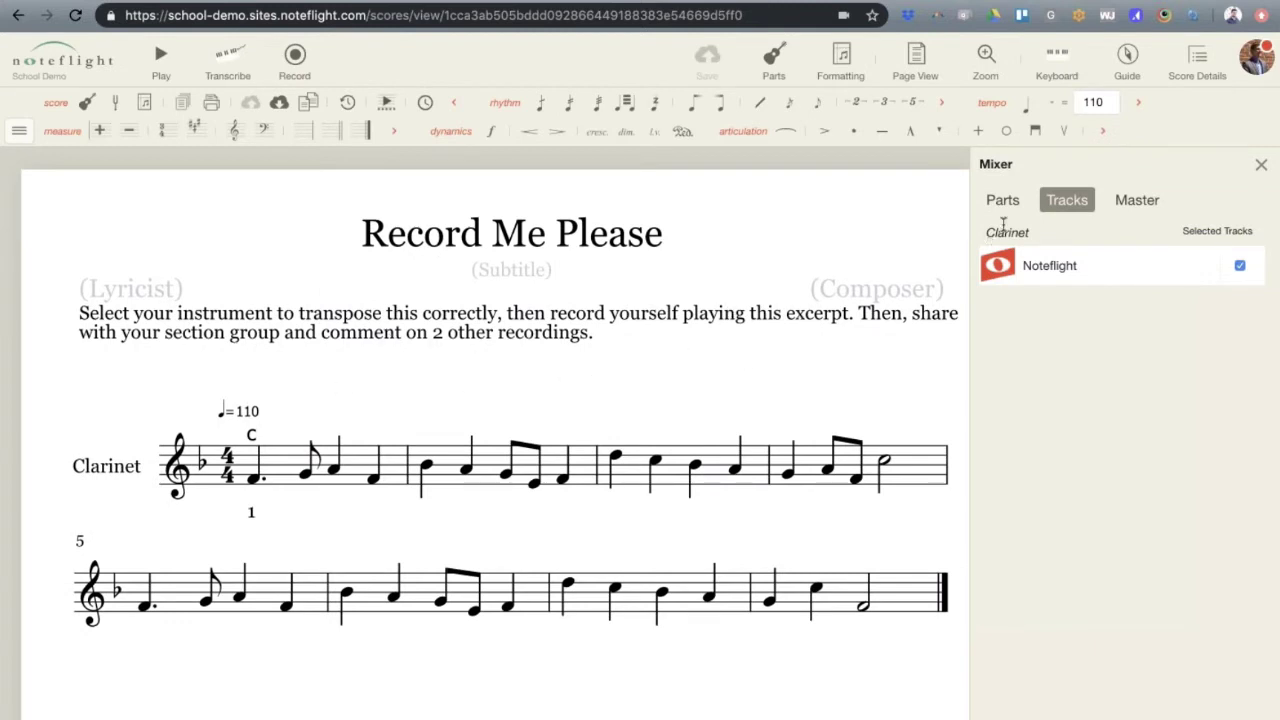
click(1259, 167)
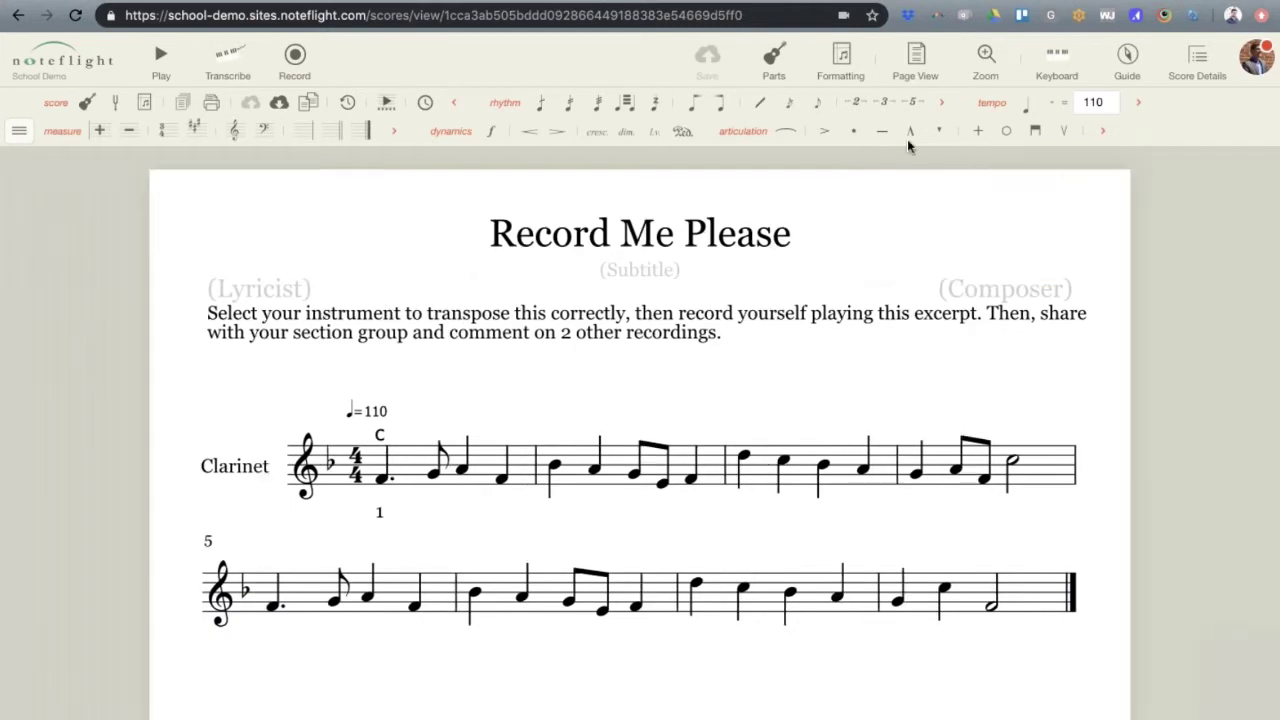
Change the Clarinet part's instrument to Oboe so that the excerpt is transposed
click(775, 77)
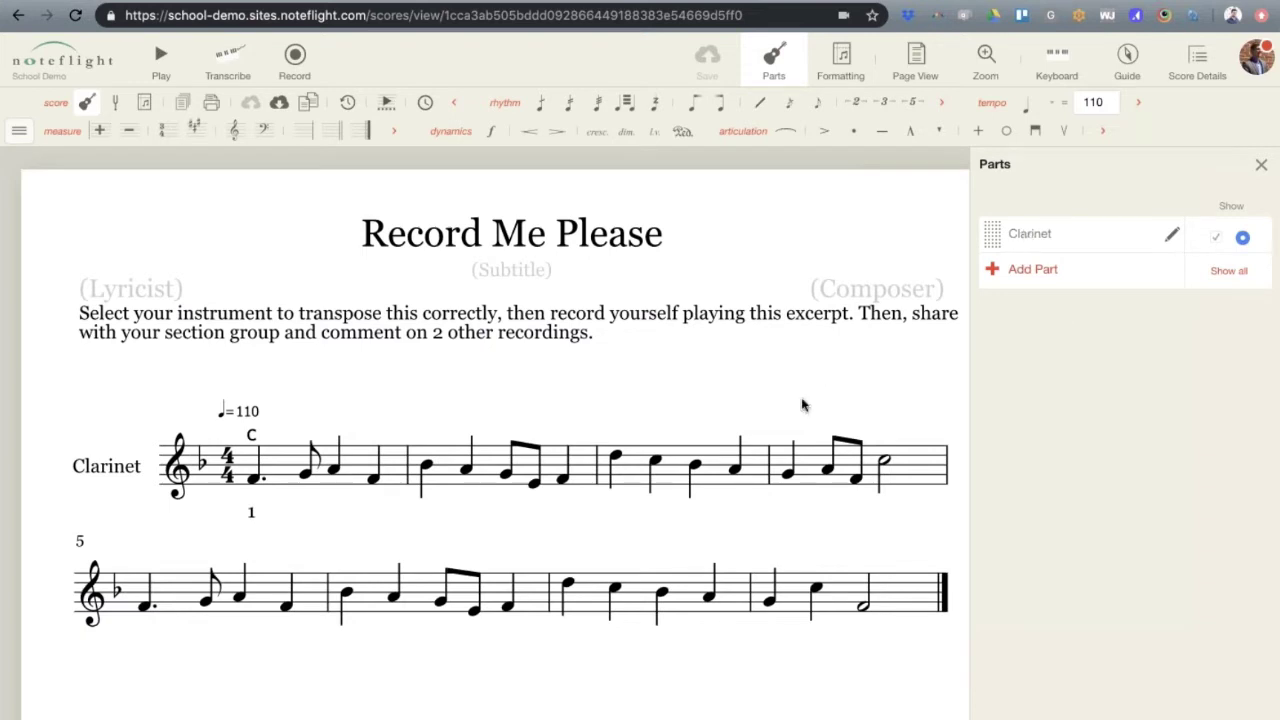
click(1171, 236)
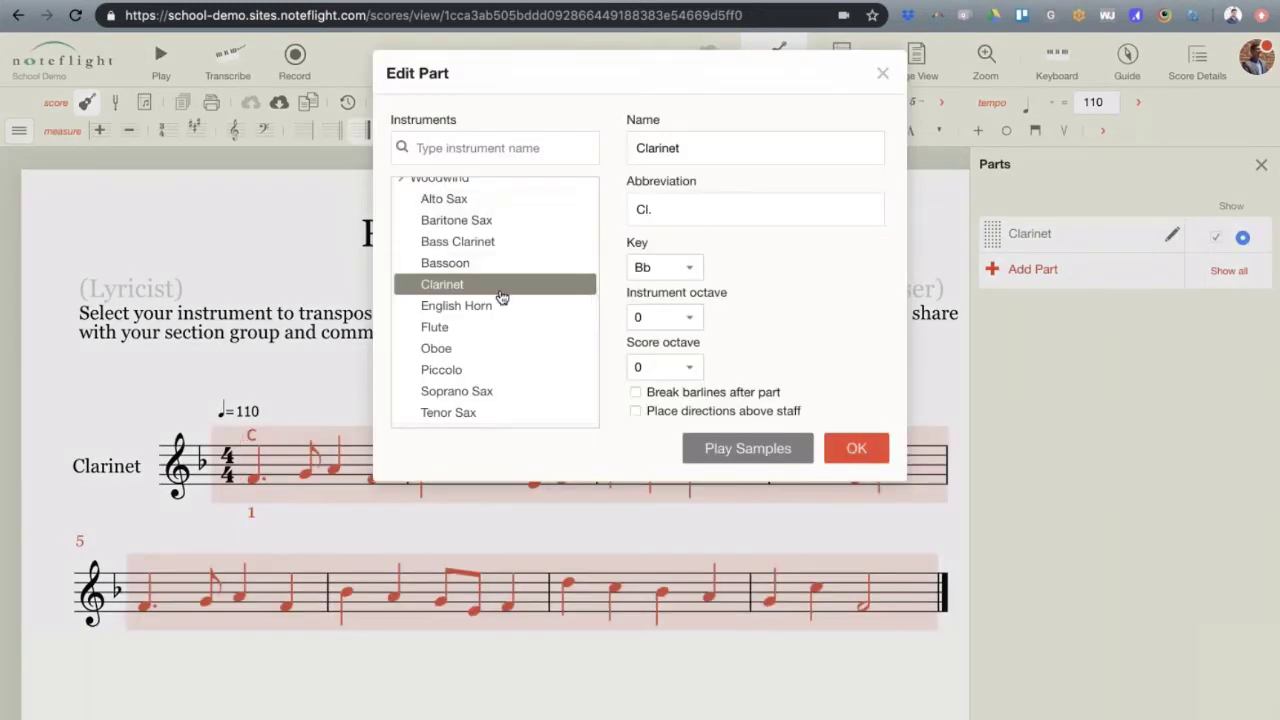
click(474, 349)
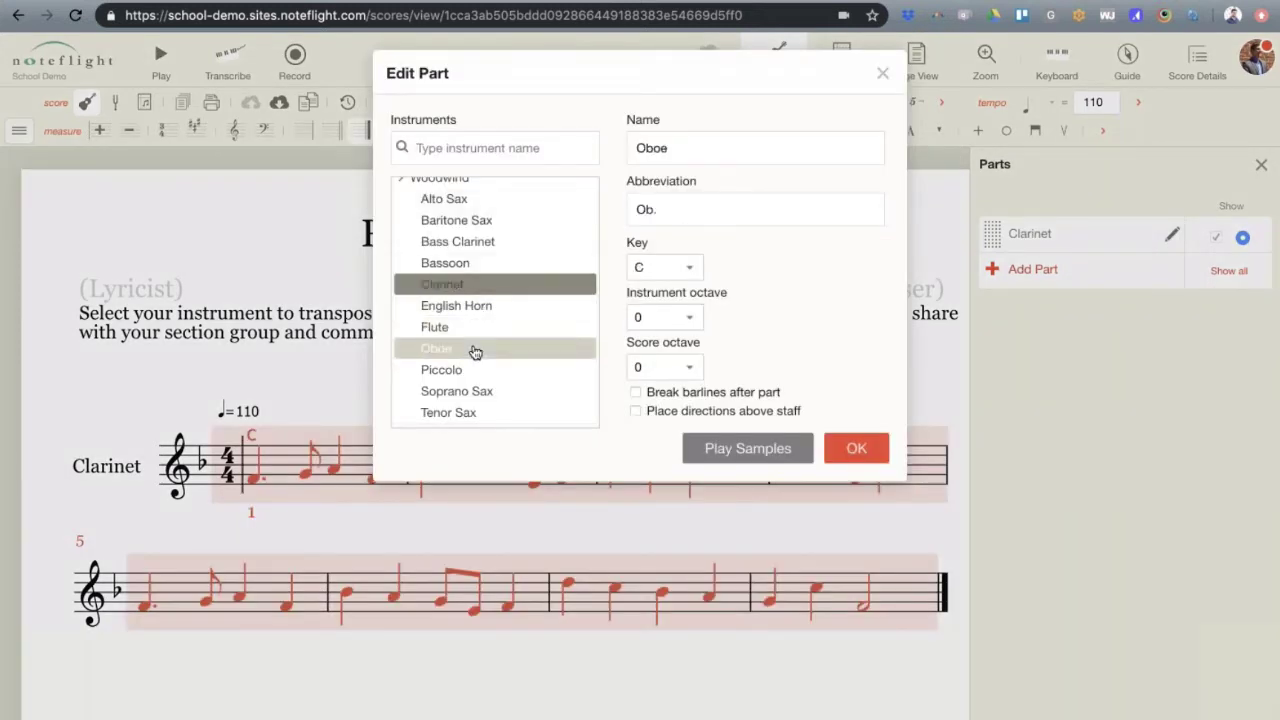
click(852, 451)
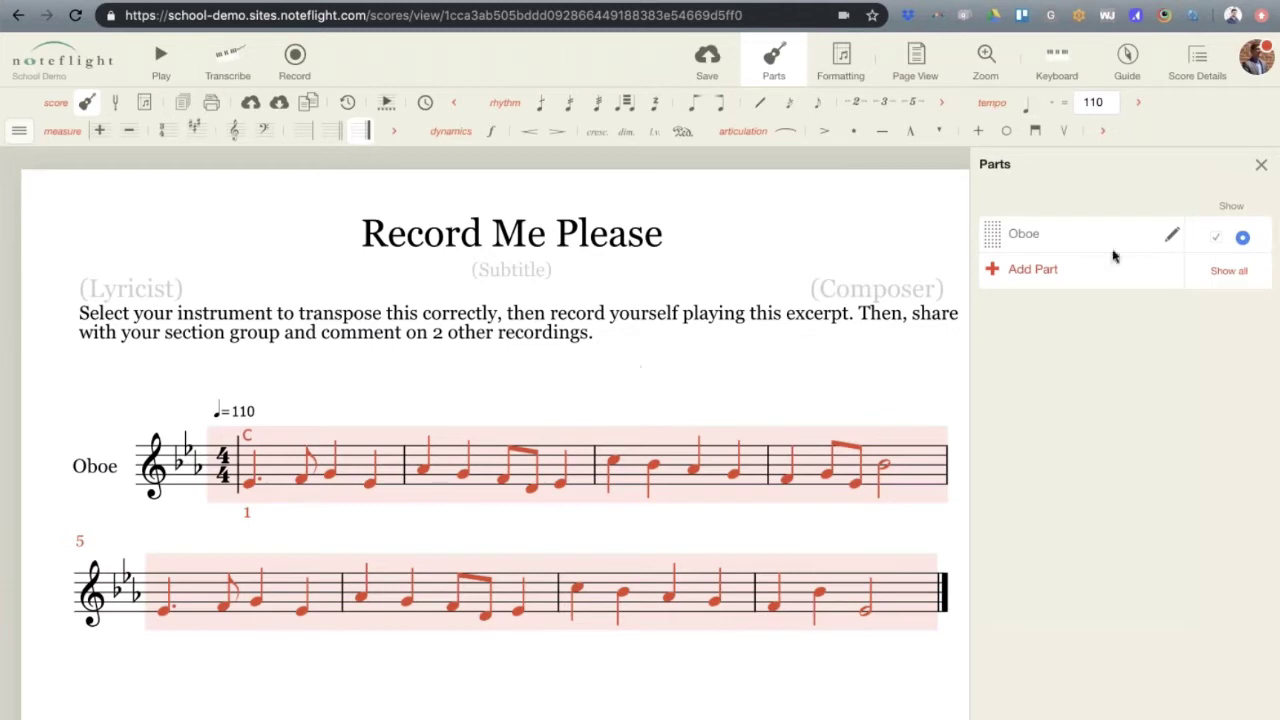
Change the Oboe part's instrument back to Clarinet
click(1172, 235)
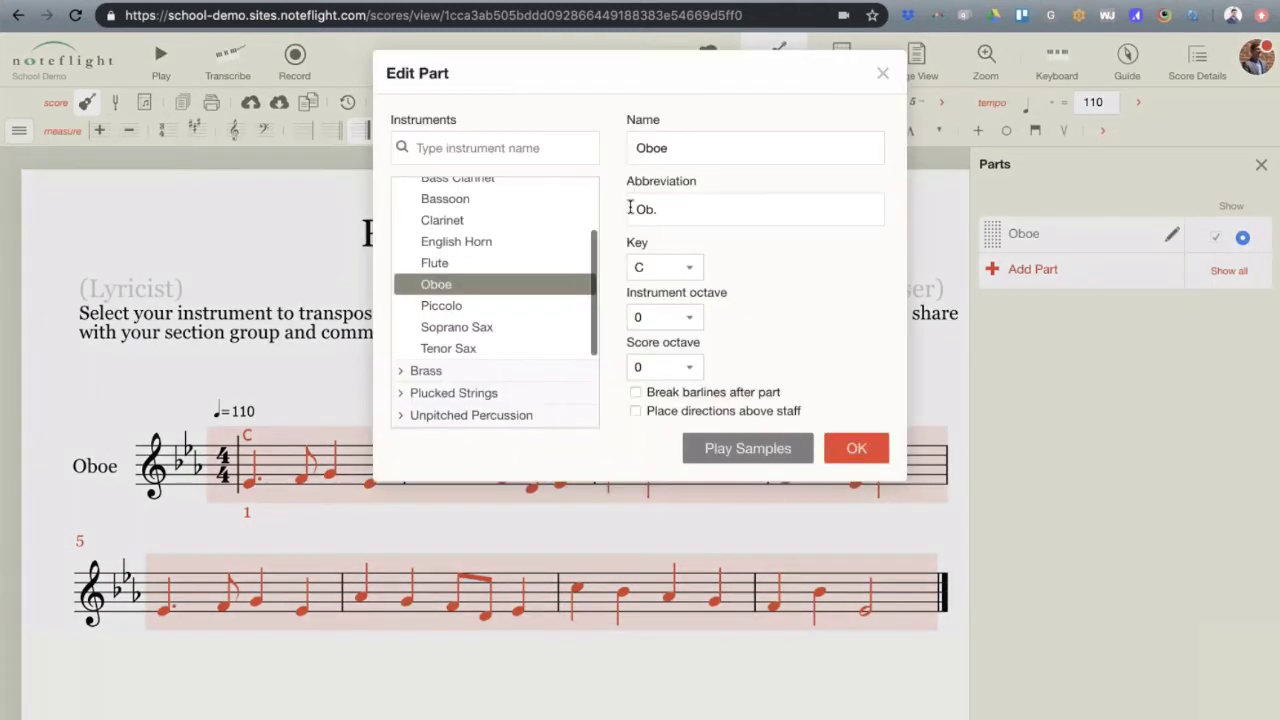
click(466, 219)
click(851, 452)
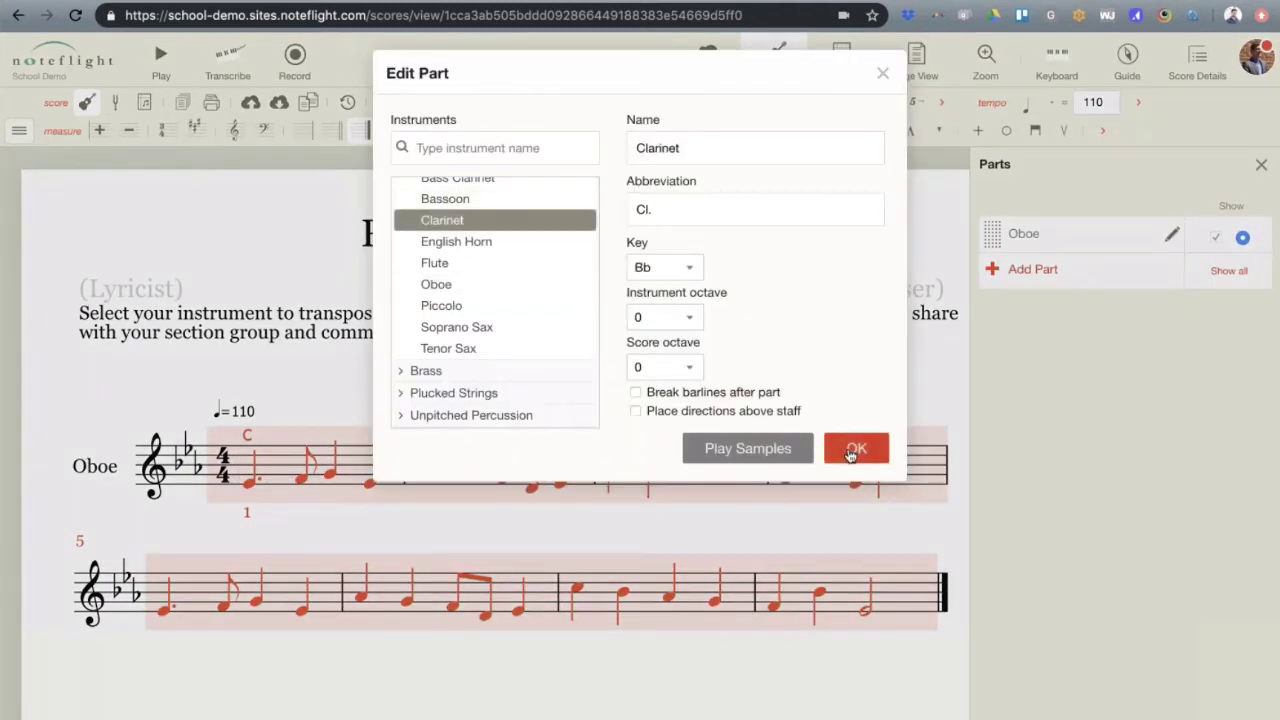
Remove the C chord symbol above the first note and the number 1 below it, leaving nothing selected
click(350, 382)
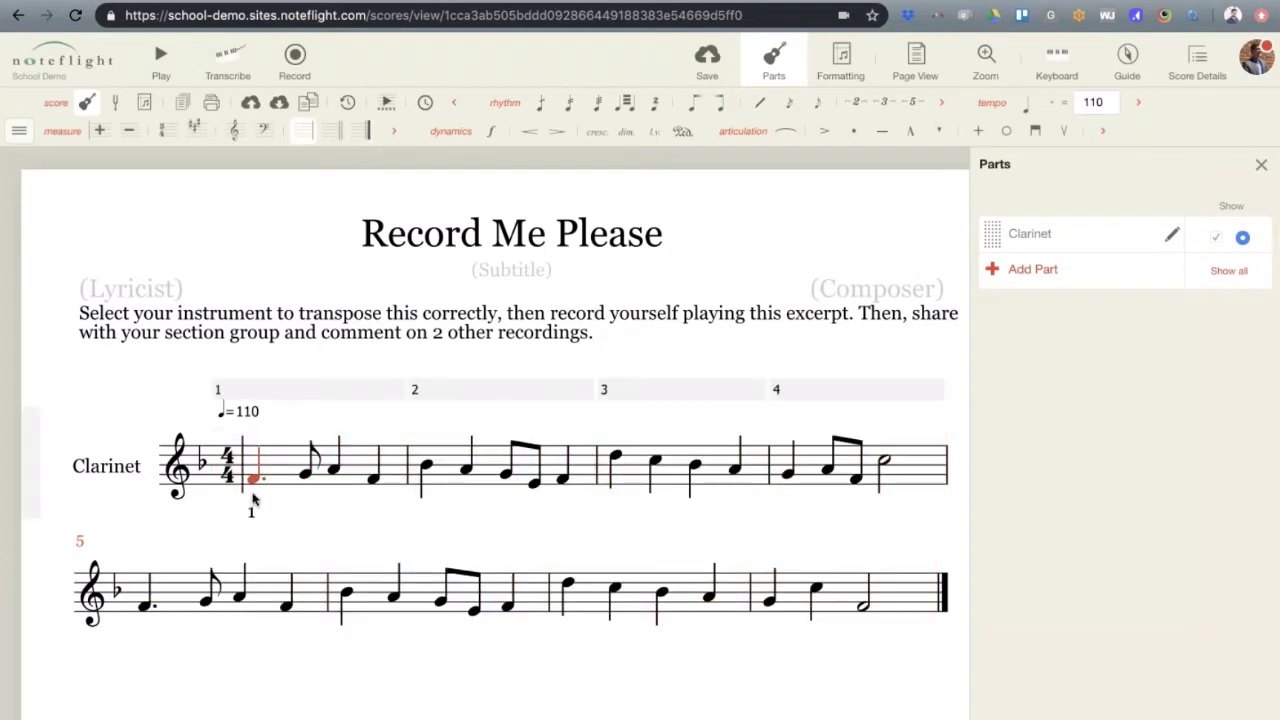
click(351, 552)
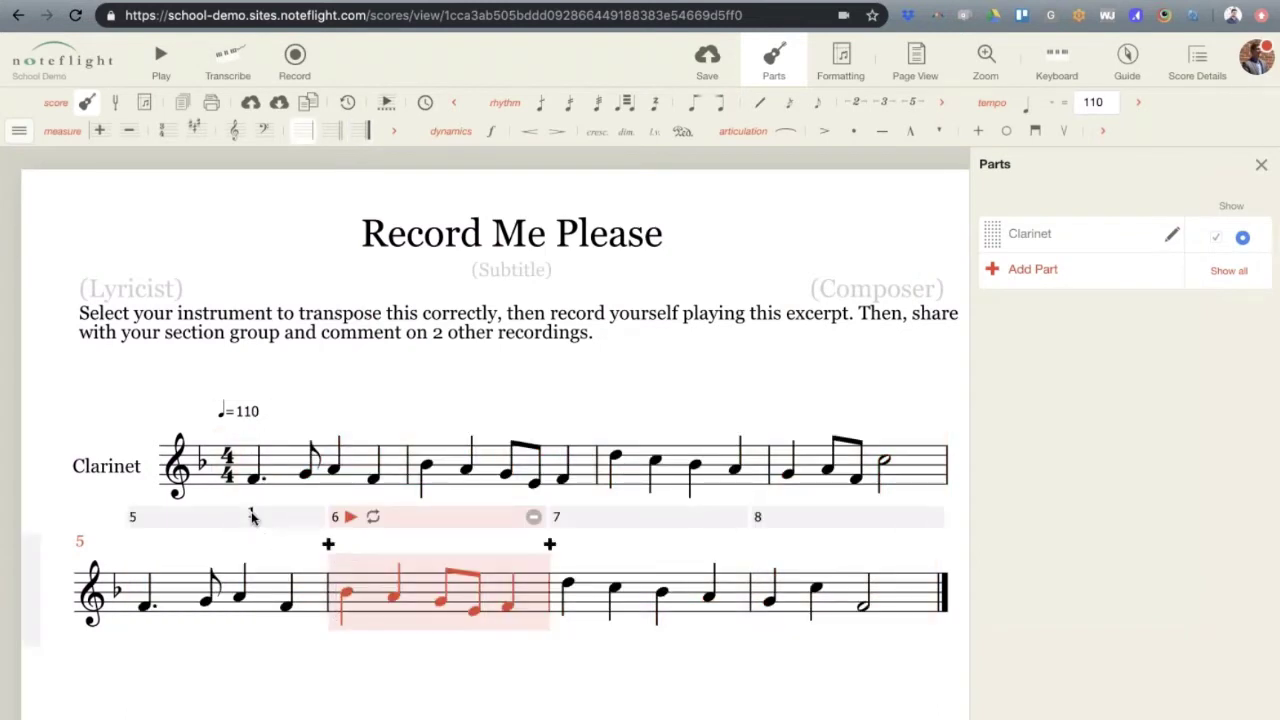
click(251, 517)
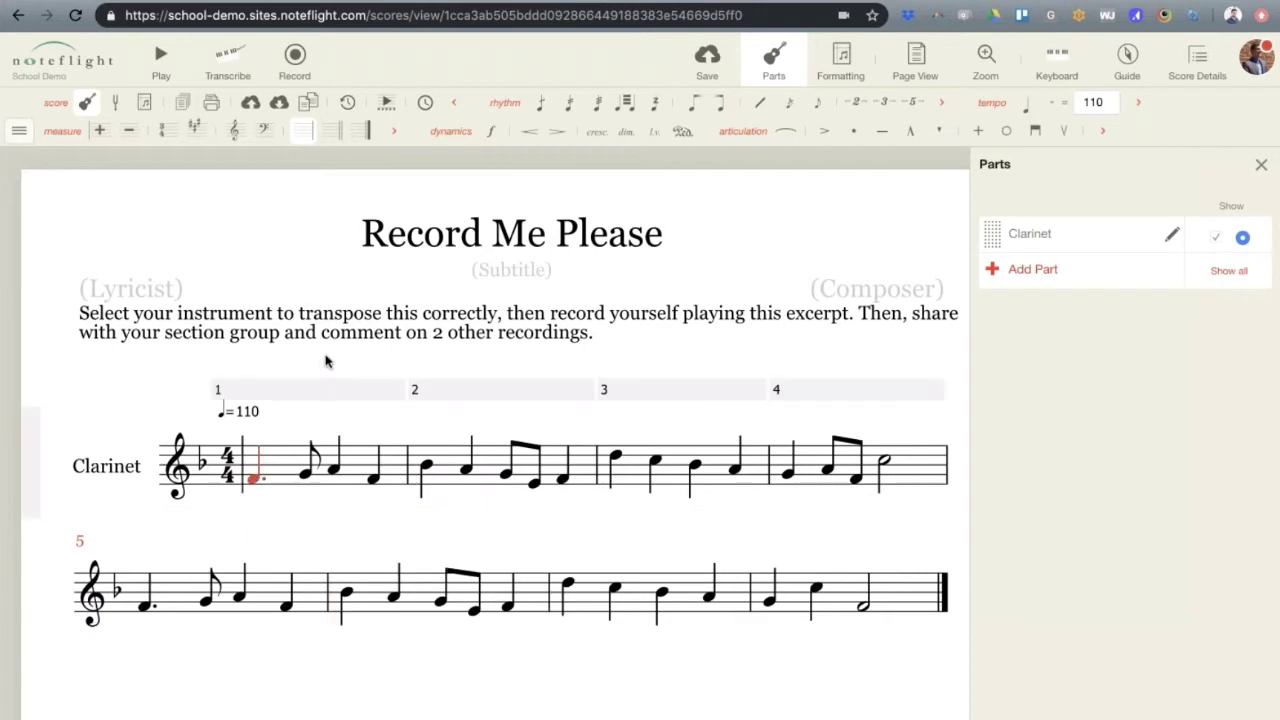
key(Escape)
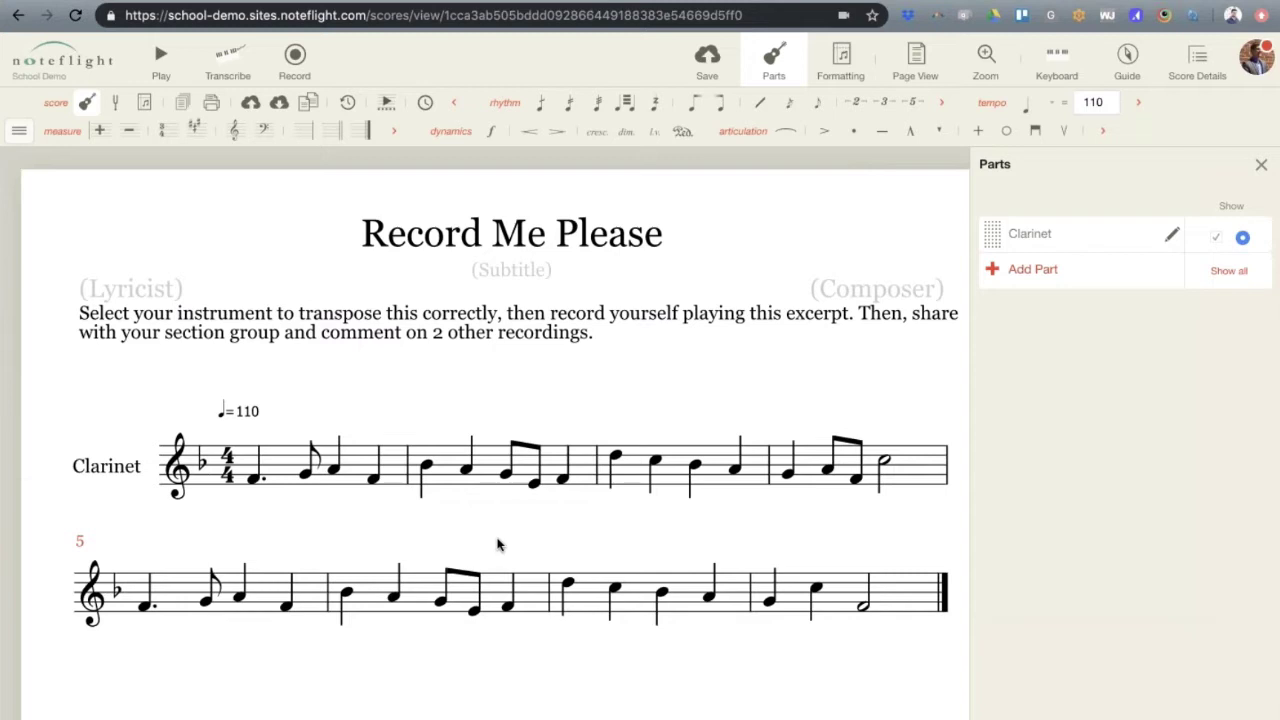
Save the Record Me Please score
click(708, 52)
click(296, 67)
click(362, 62)
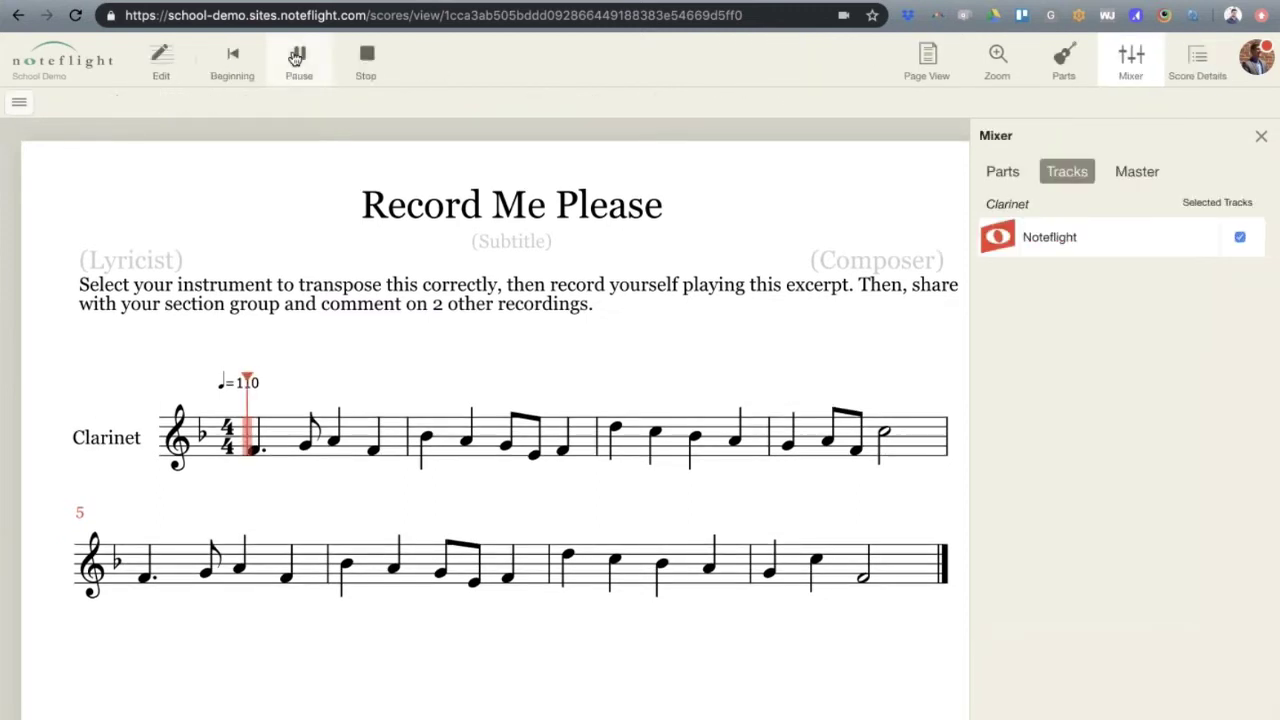
click(361, 65)
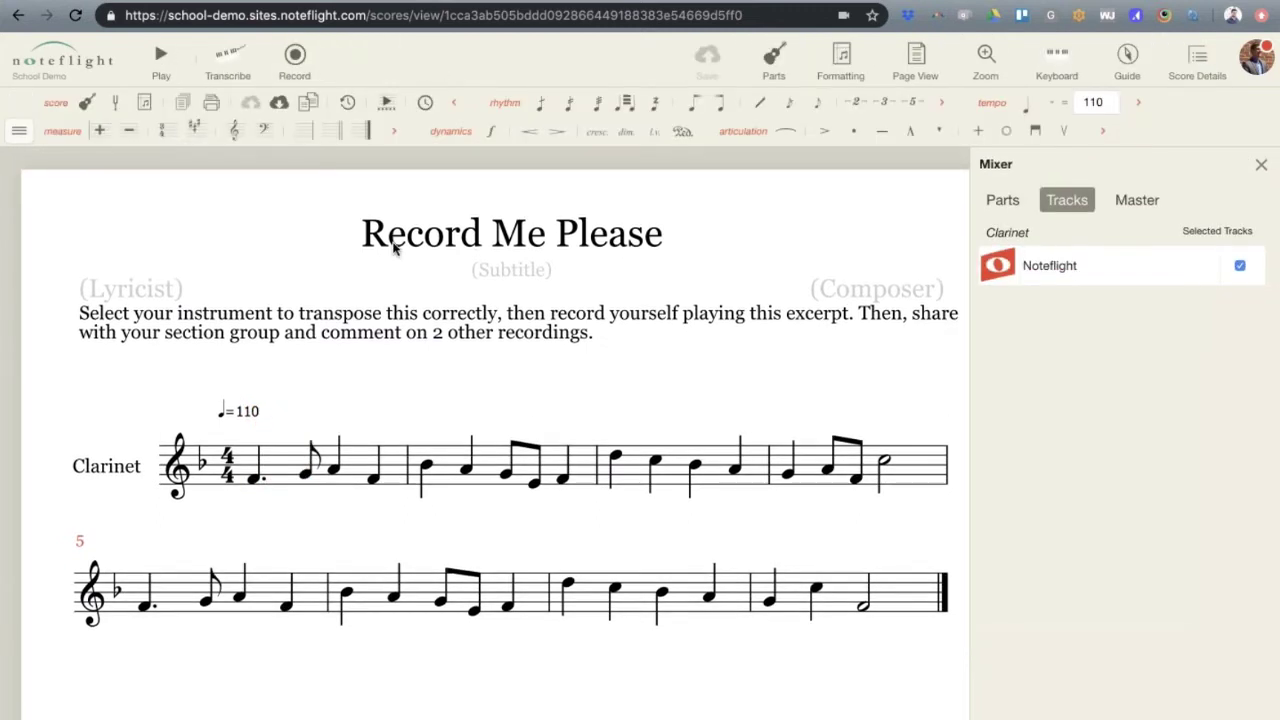
Record a live audio performance of the Clarinet part's first four measures and stop at the end of the line
click(296, 67)
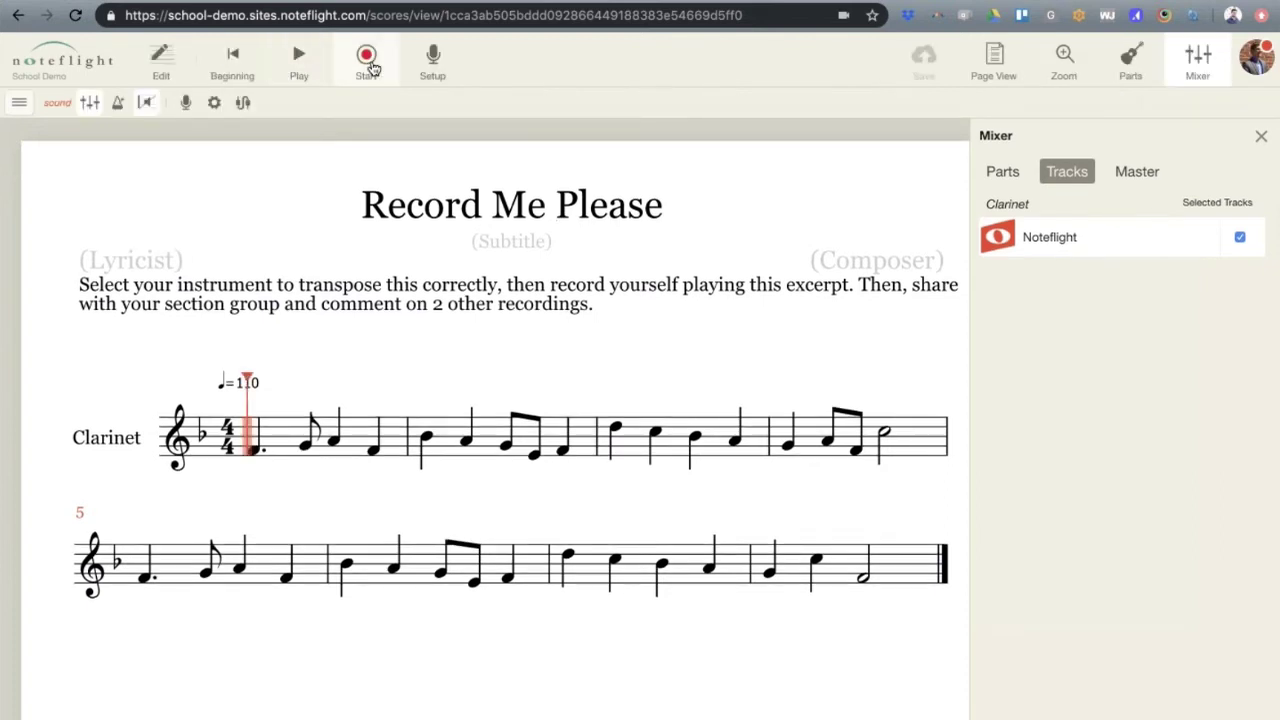
click(368, 64)
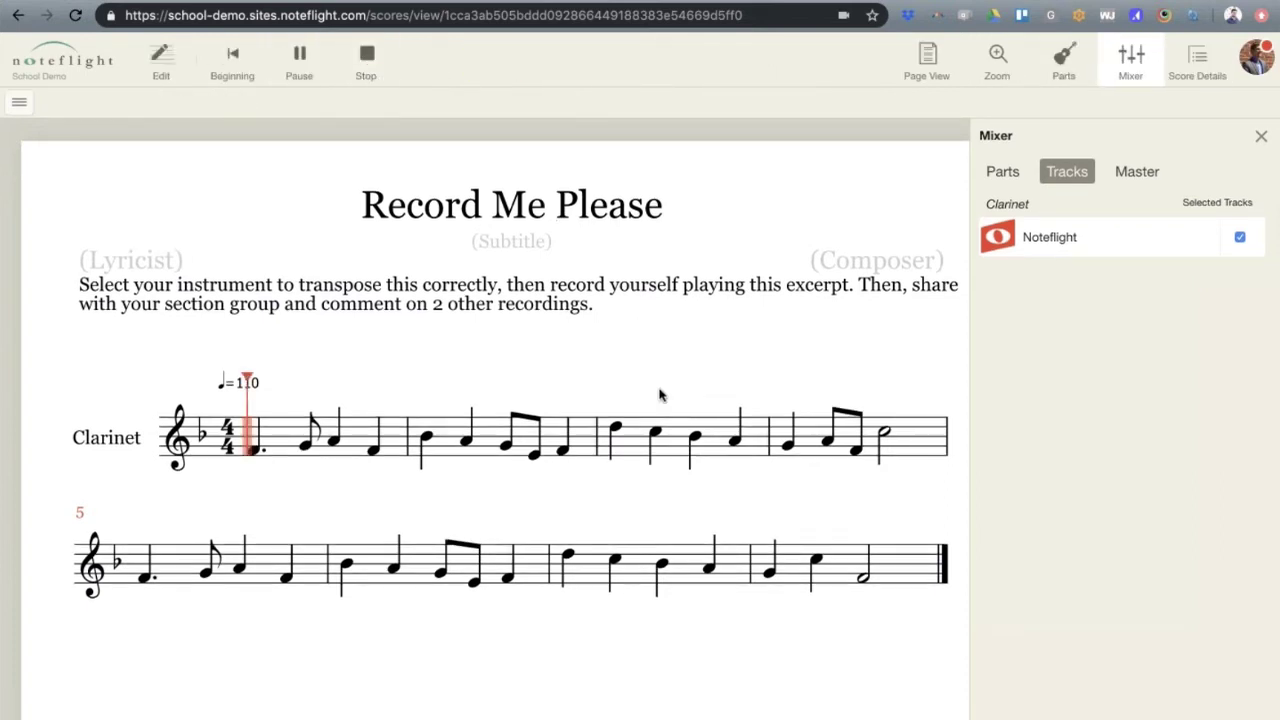
key(XF86AudioRaiseVolume)
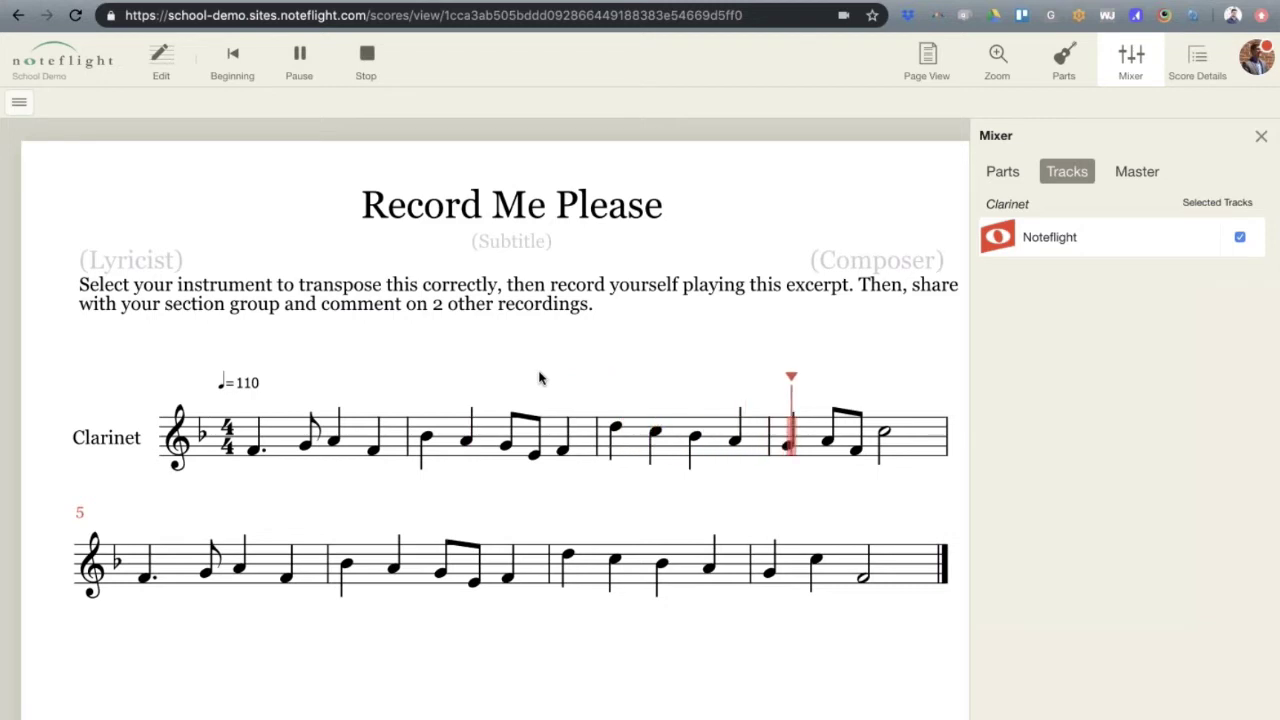
click(369, 66)
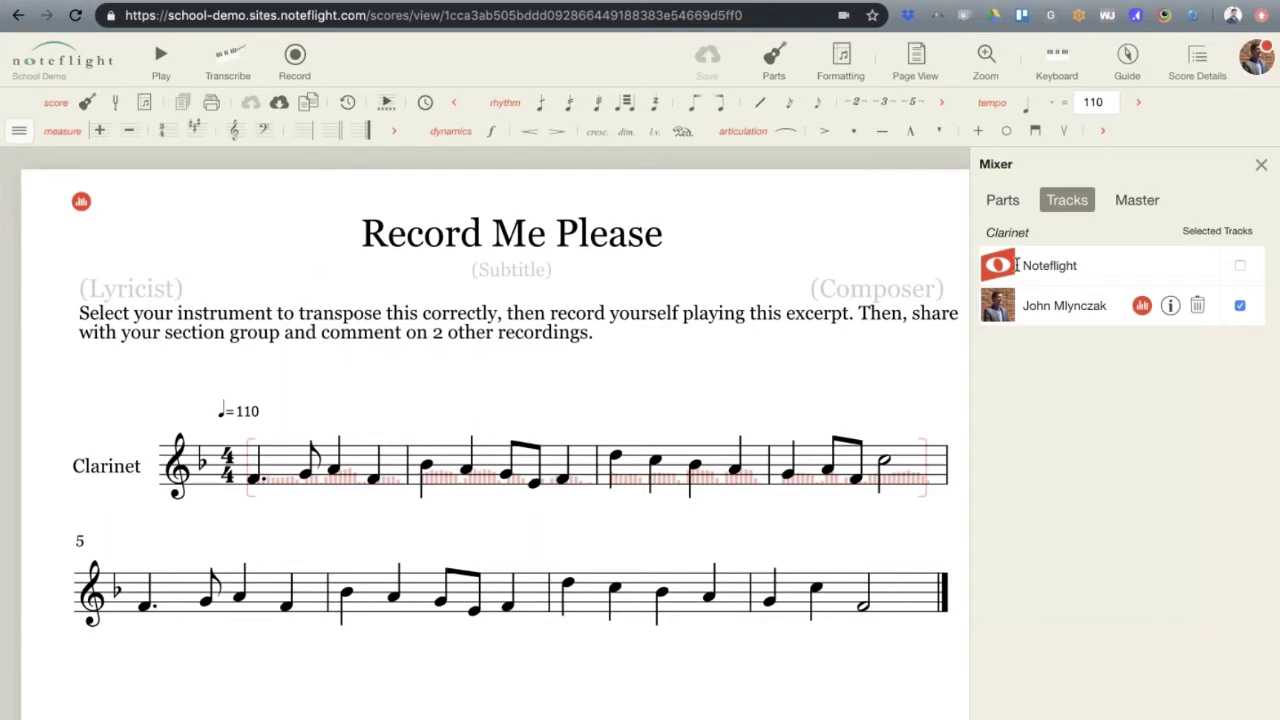
Toggle the Noteflight and recorded audio tracks in the mixer, ending with only the recorded track selected
click(1239, 266)
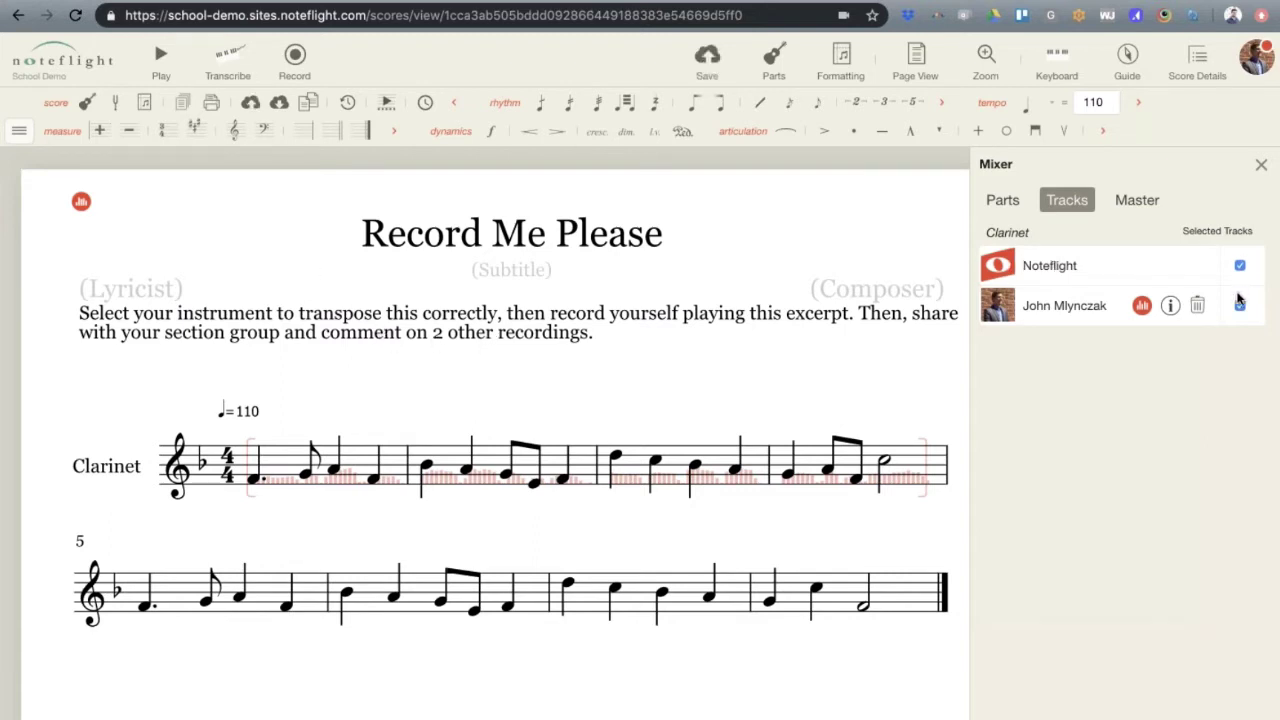
click(1240, 306)
click(1240, 306)
click(1240, 266)
Play back the recorded Clarinet audio track alone, then stop the playback
click(161, 62)
click(370, 68)
click(161, 56)
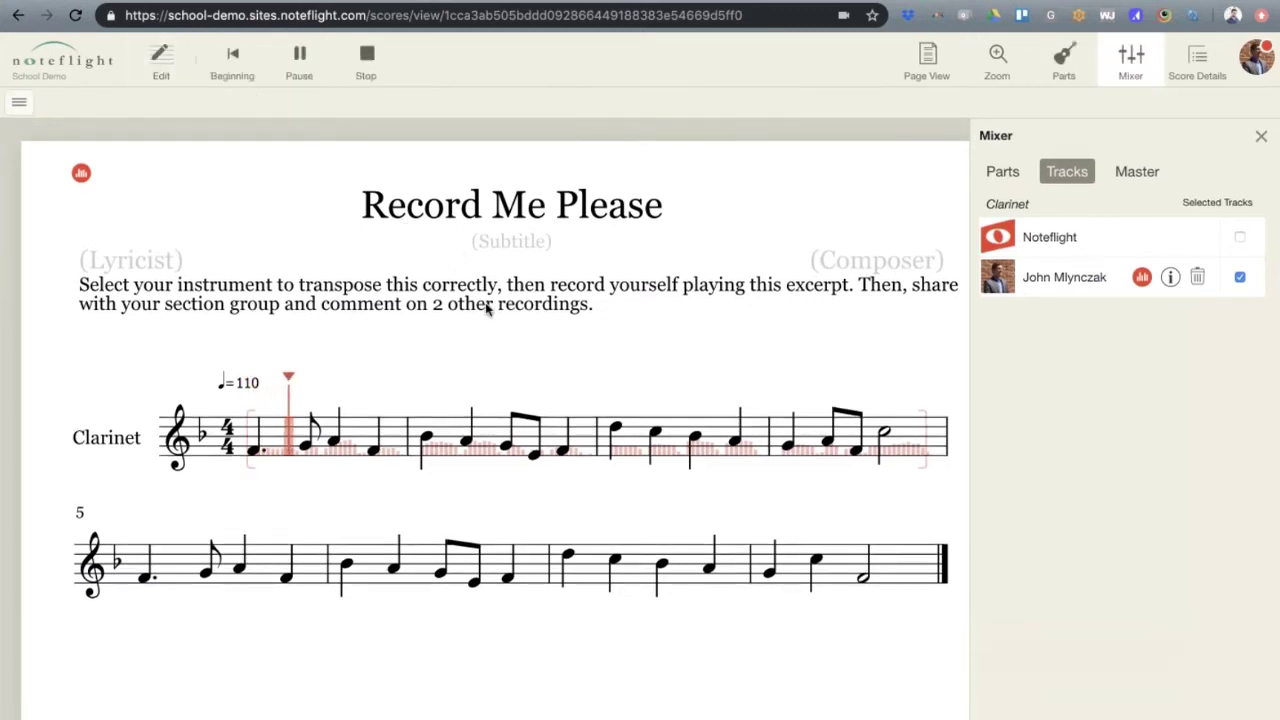
click(385, 82)
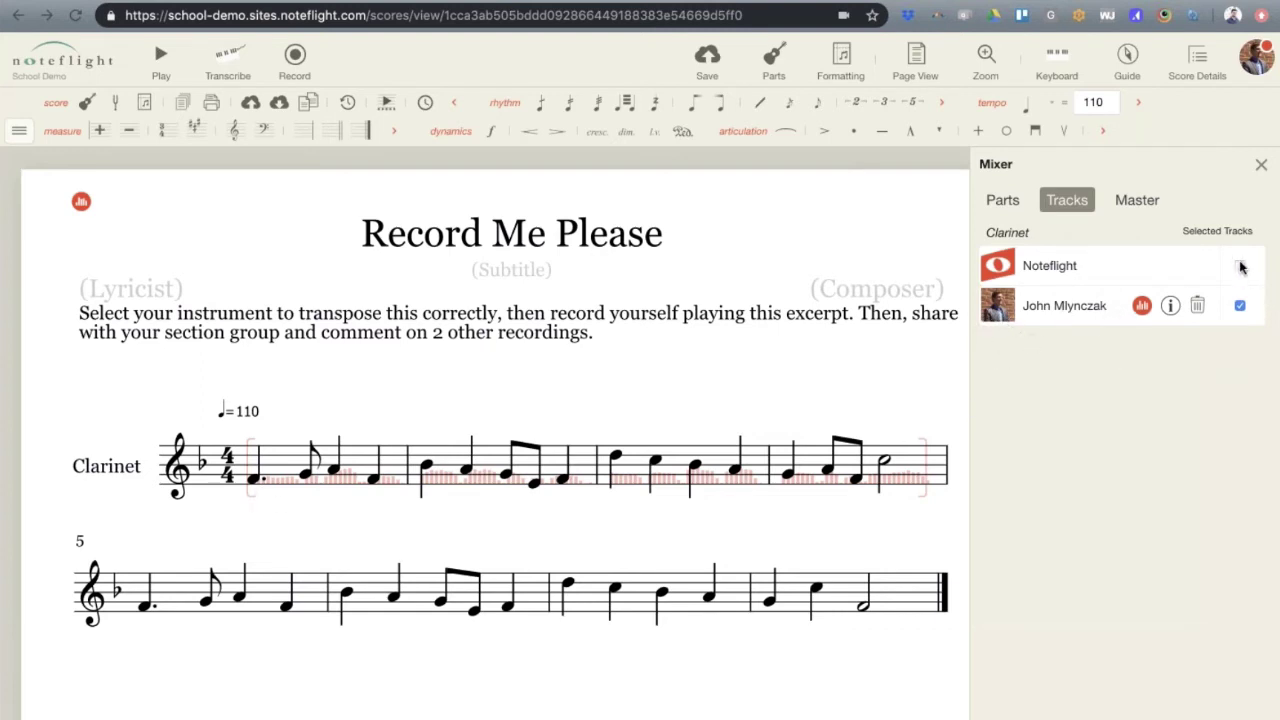
Switch Clarinet playback to the Noteflight track only, then switch back to the recorded audio track
click(1239, 307)
click(1240, 266)
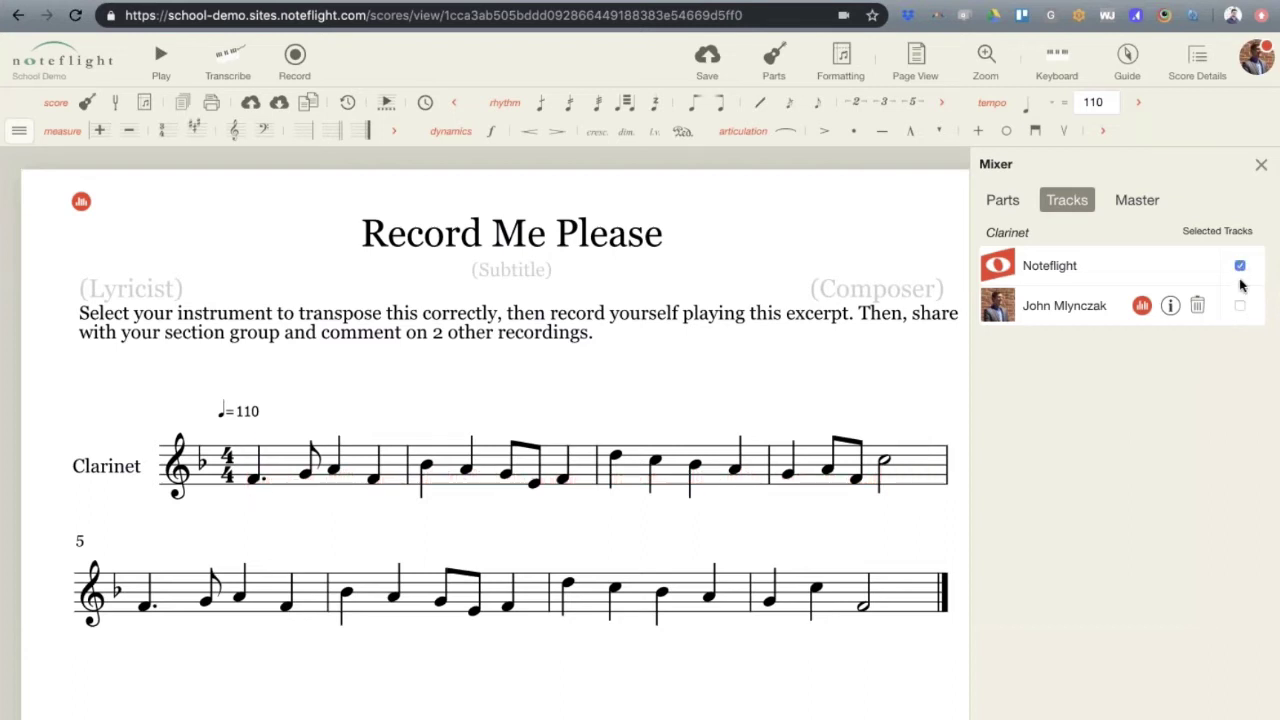
click(1240, 306)
click(1240, 266)
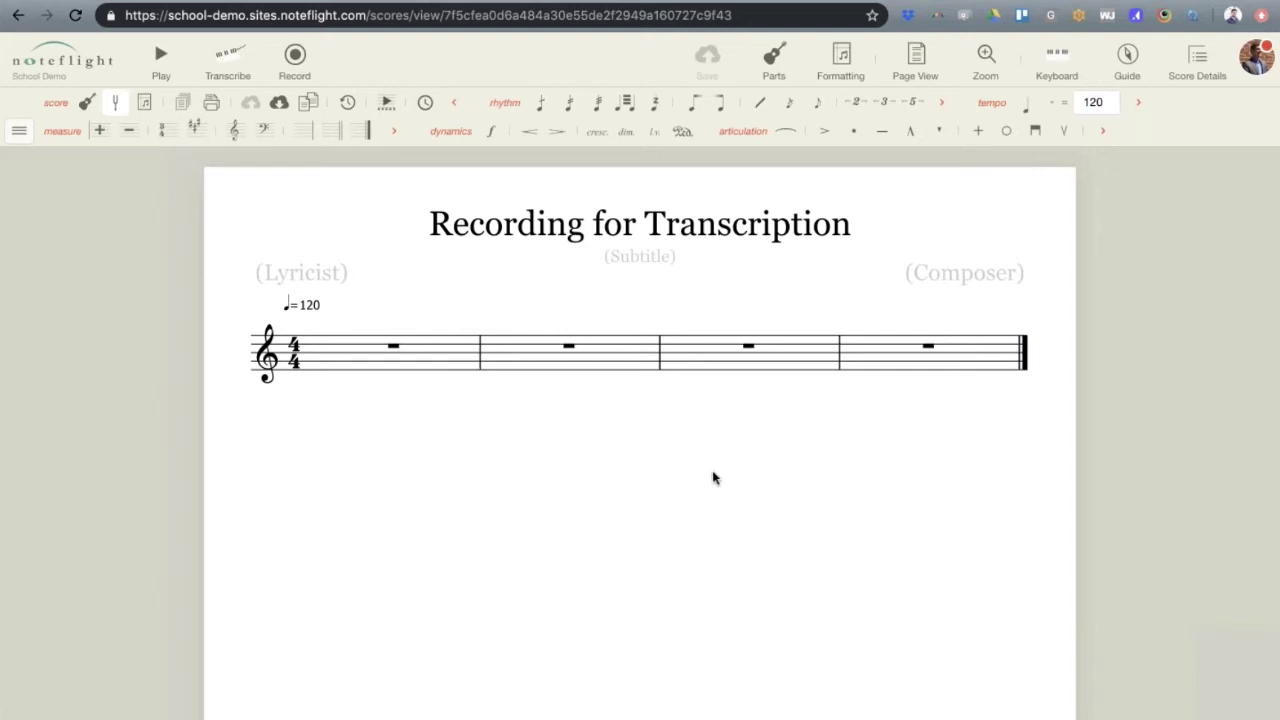
Record four measures of audio in the Recording for Transcription score, starting from the first measure
click(343, 366)
click(677, 520)
click(327, 366)
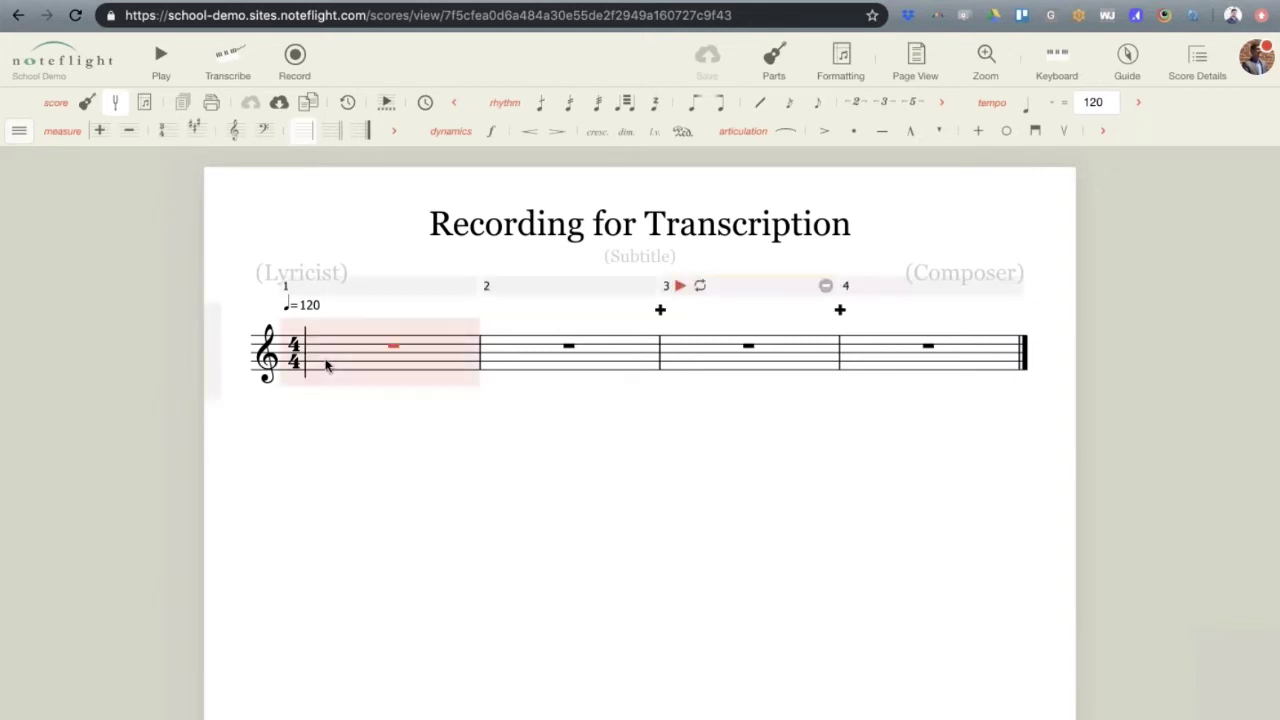
click(295, 62)
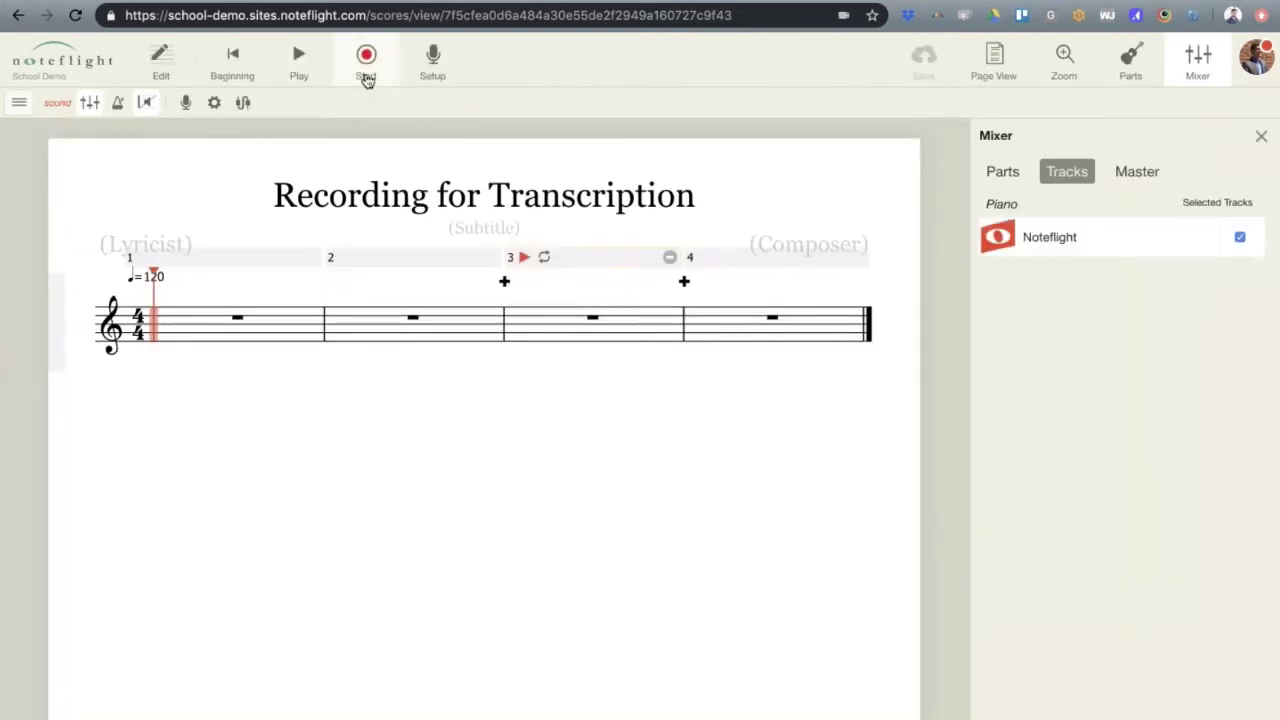
click(366, 62)
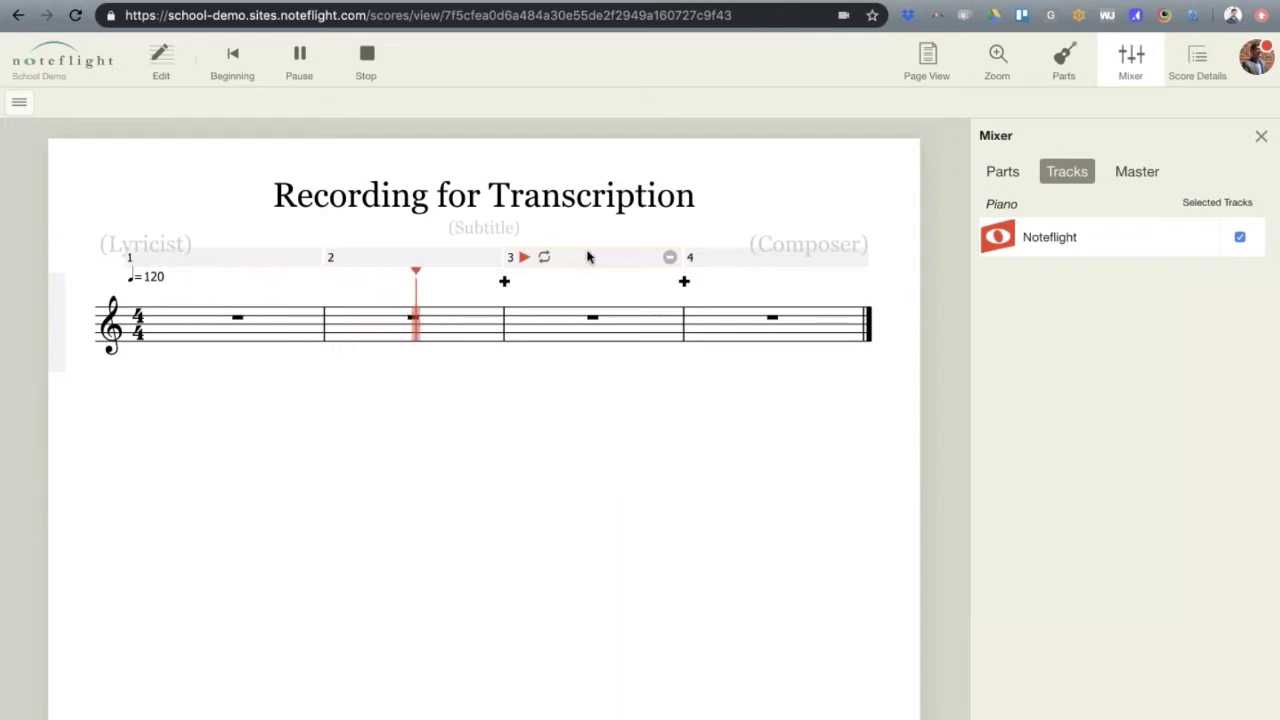
click(368, 62)
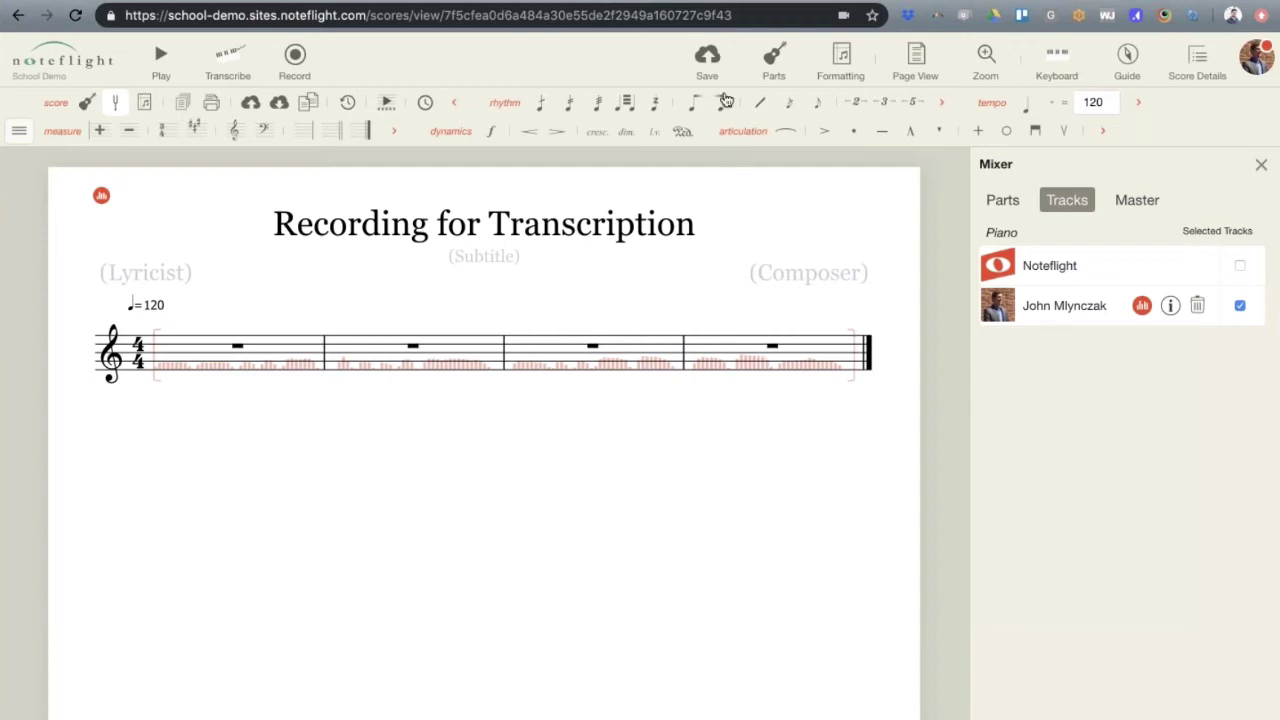
Save the Recording for Transcription score and open its sharing settings
click(707, 58)
click(1195, 79)
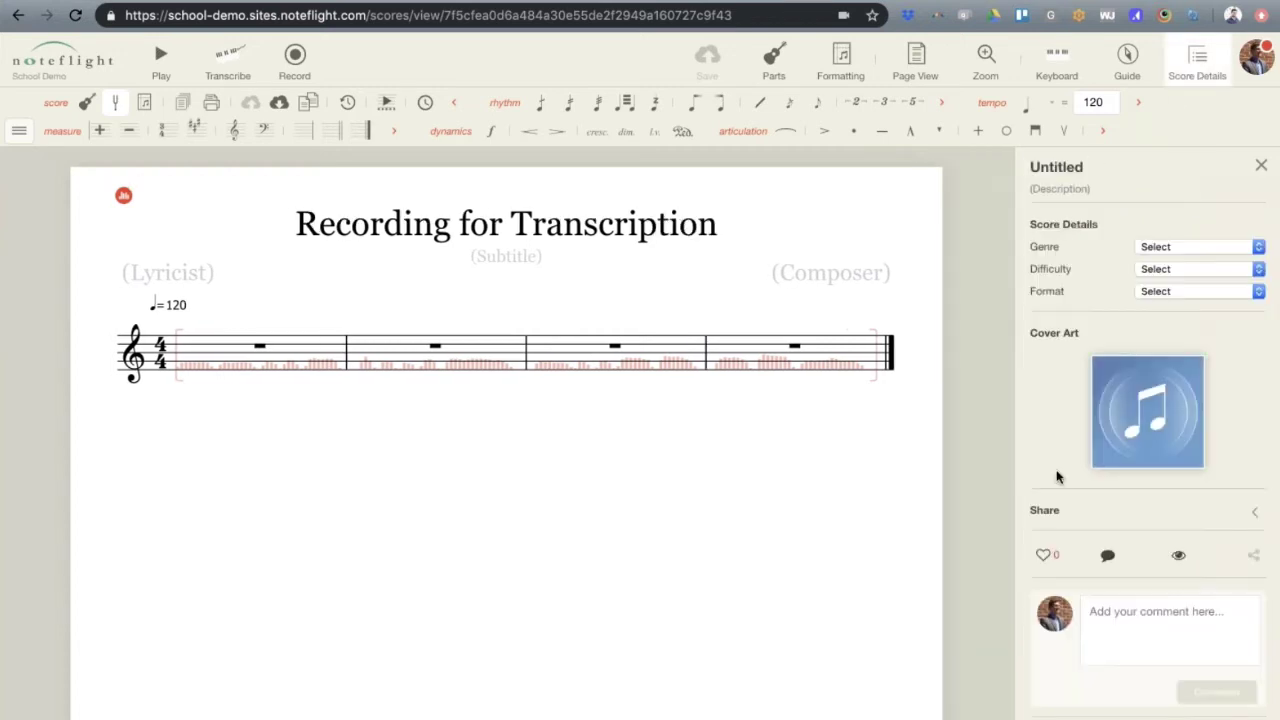
click(1088, 513)
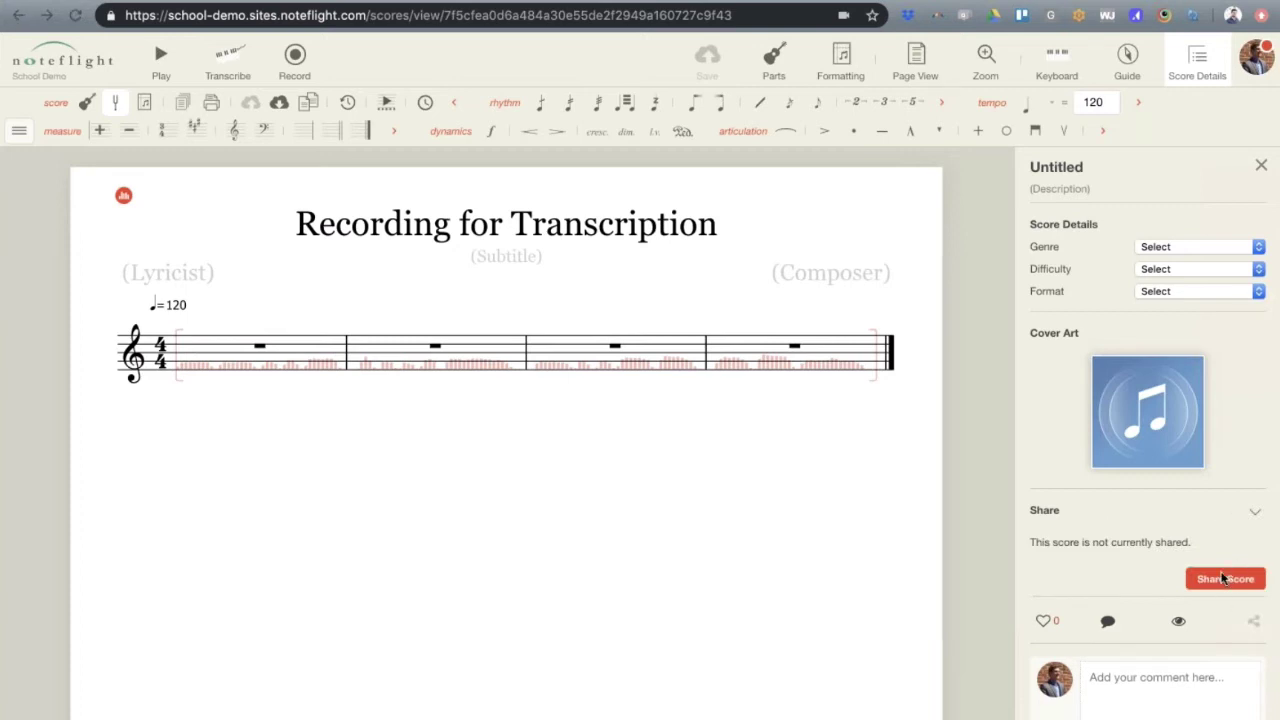
click(1216, 578)
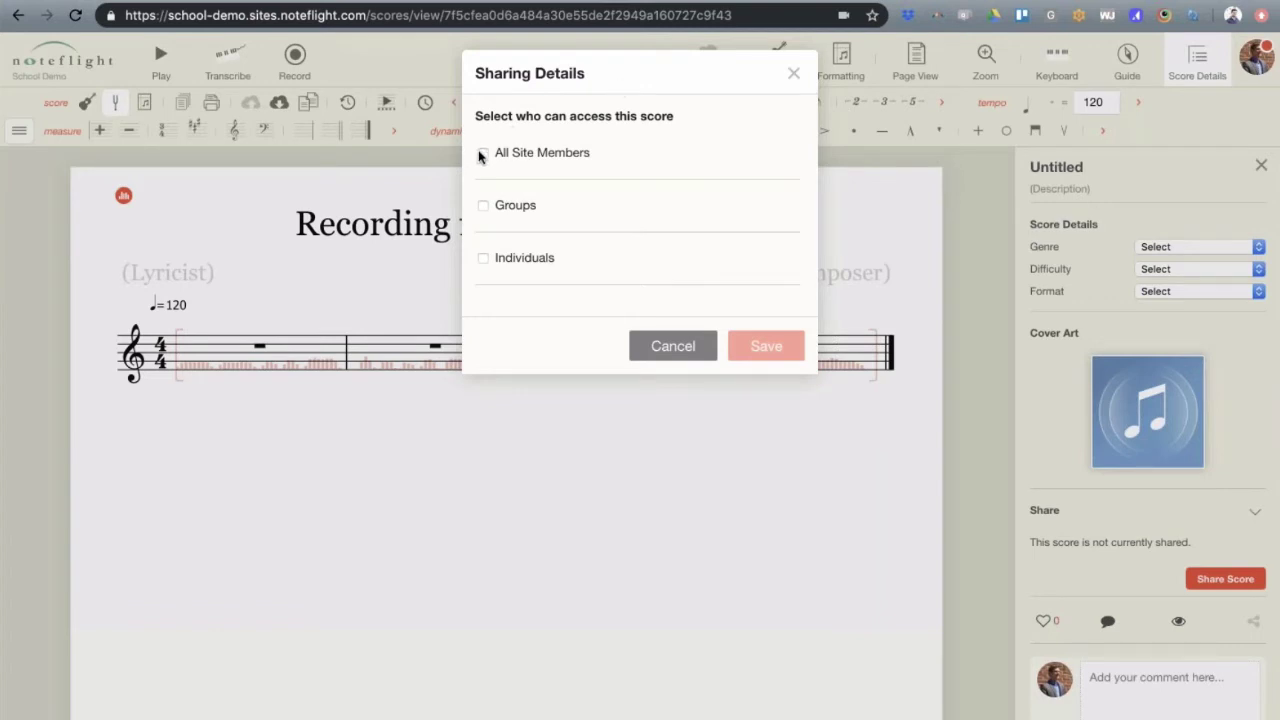
Share the score with the Clarinets group with View access, let people copy and export it, and save the sharing settings
click(483, 259)
click(483, 259)
click(483, 205)
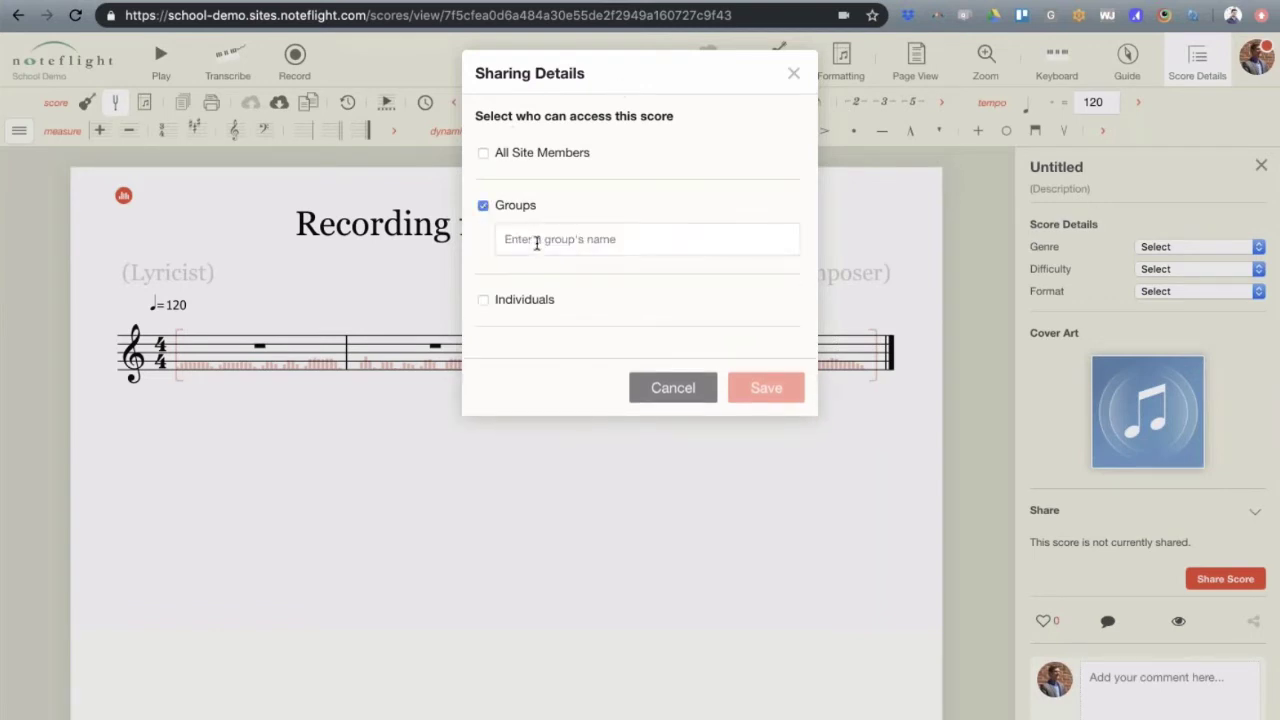
click(537, 241)
text(clar)
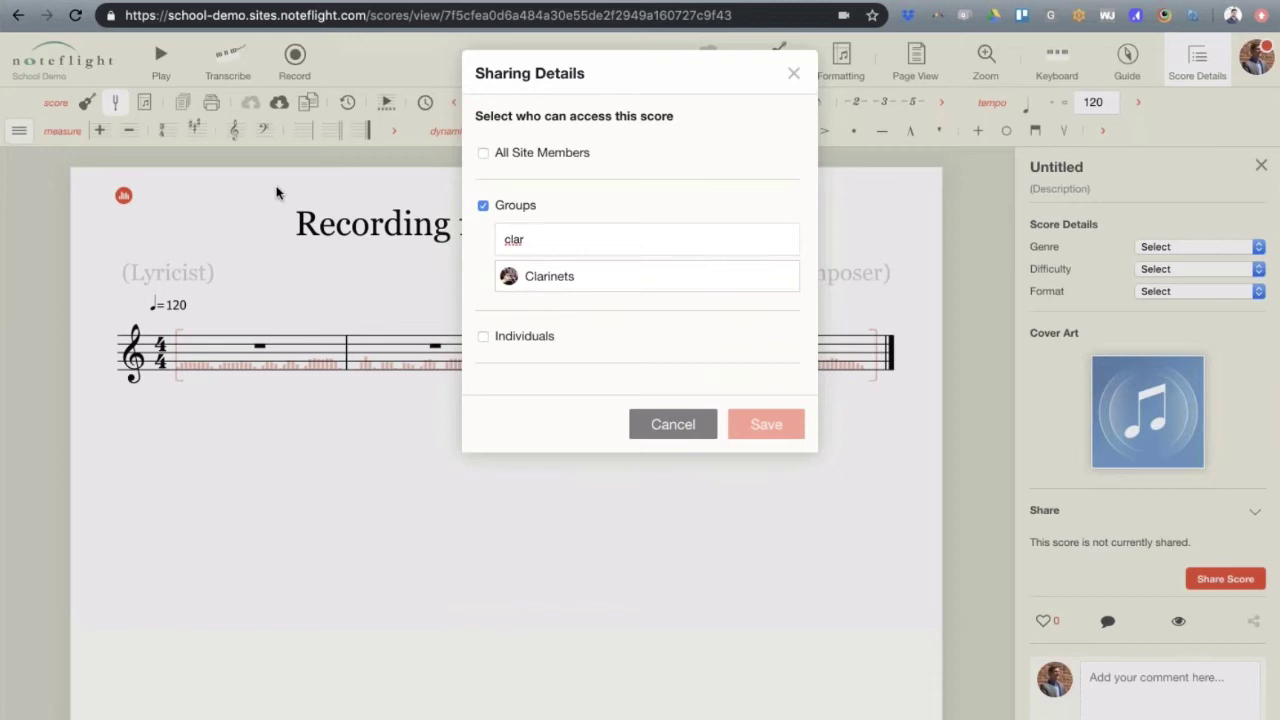
click(537, 275)
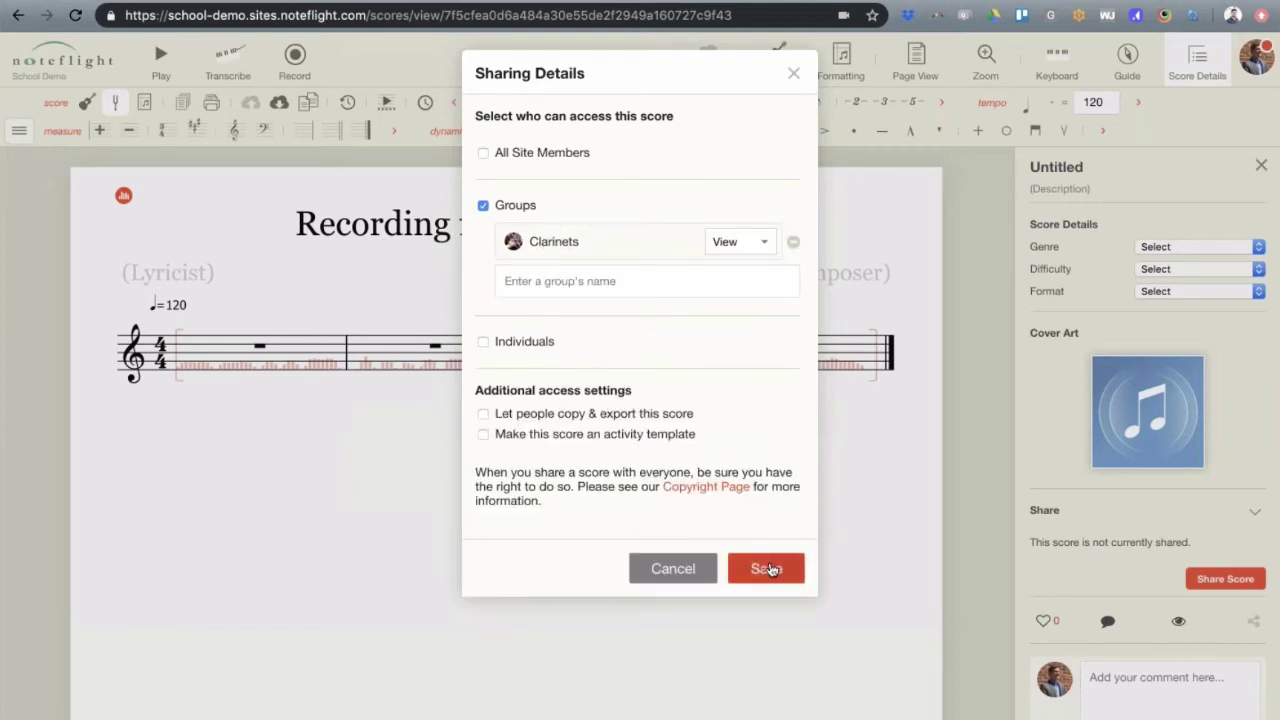
click(483, 414)
click(765, 569)
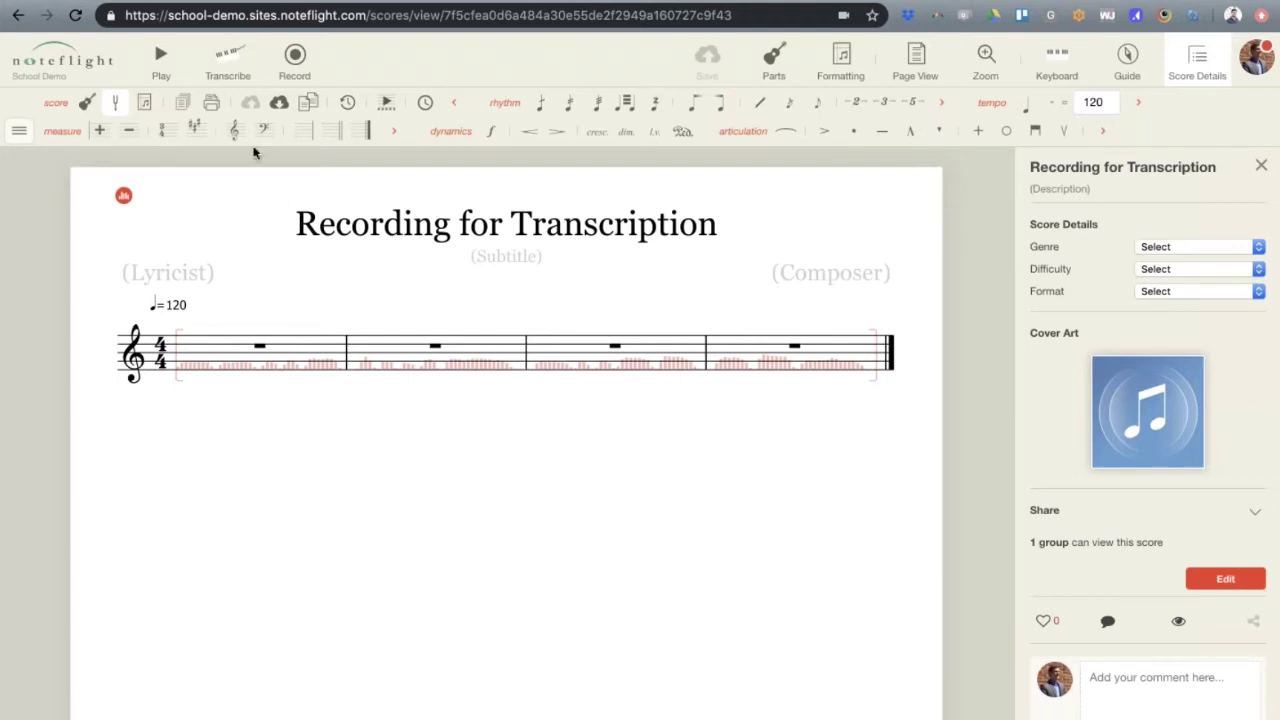
Go to the community's Clarinets group and open its list of scores
click(60, 60)
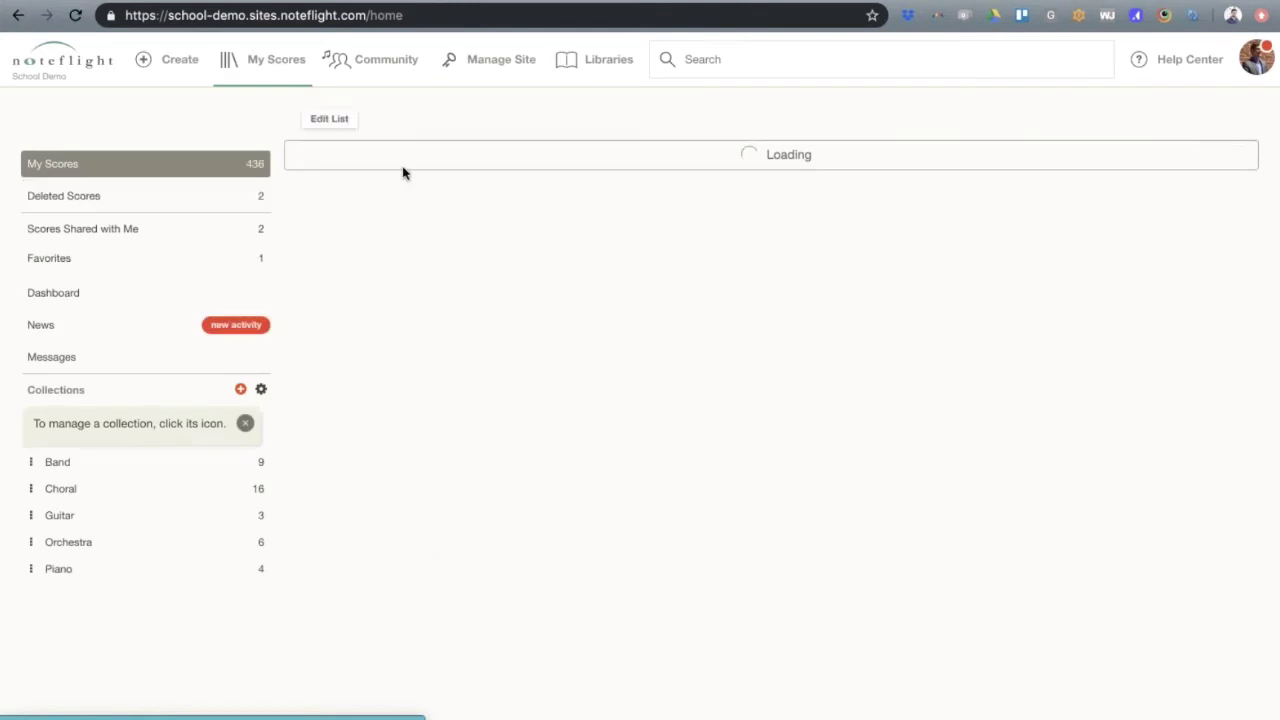
click(364, 75)
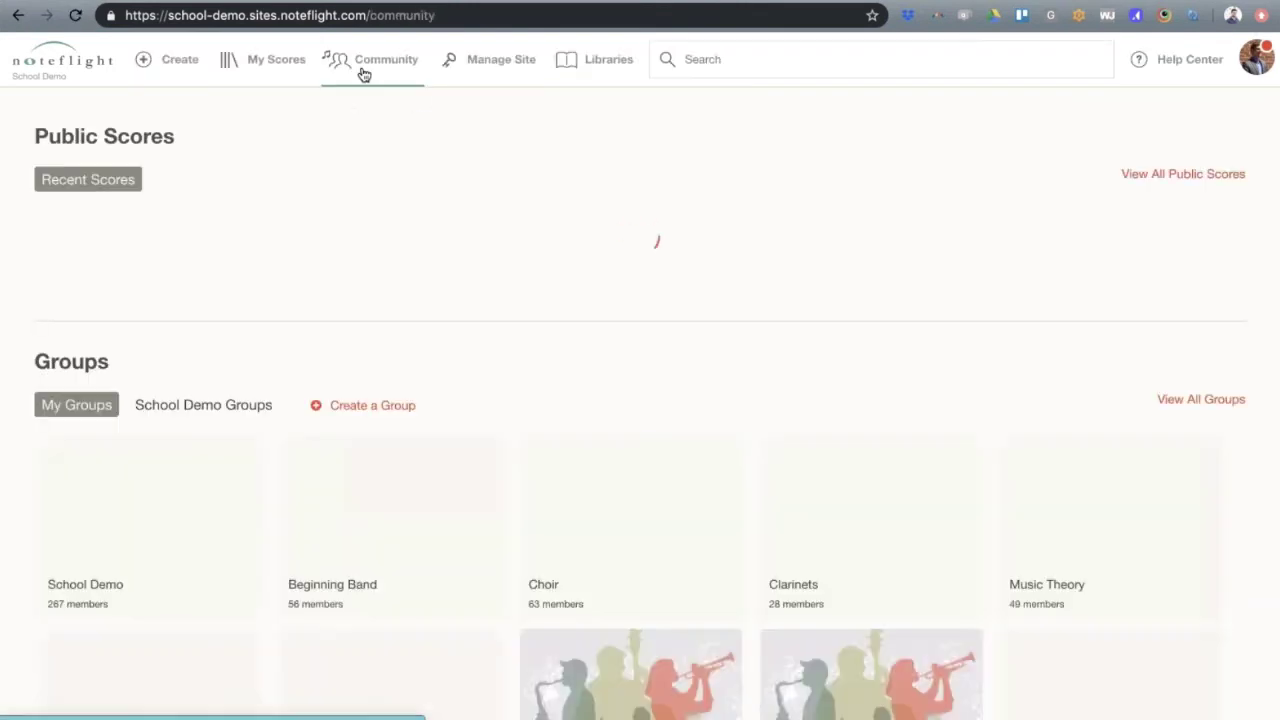
scroll(910, 400, down, 5)
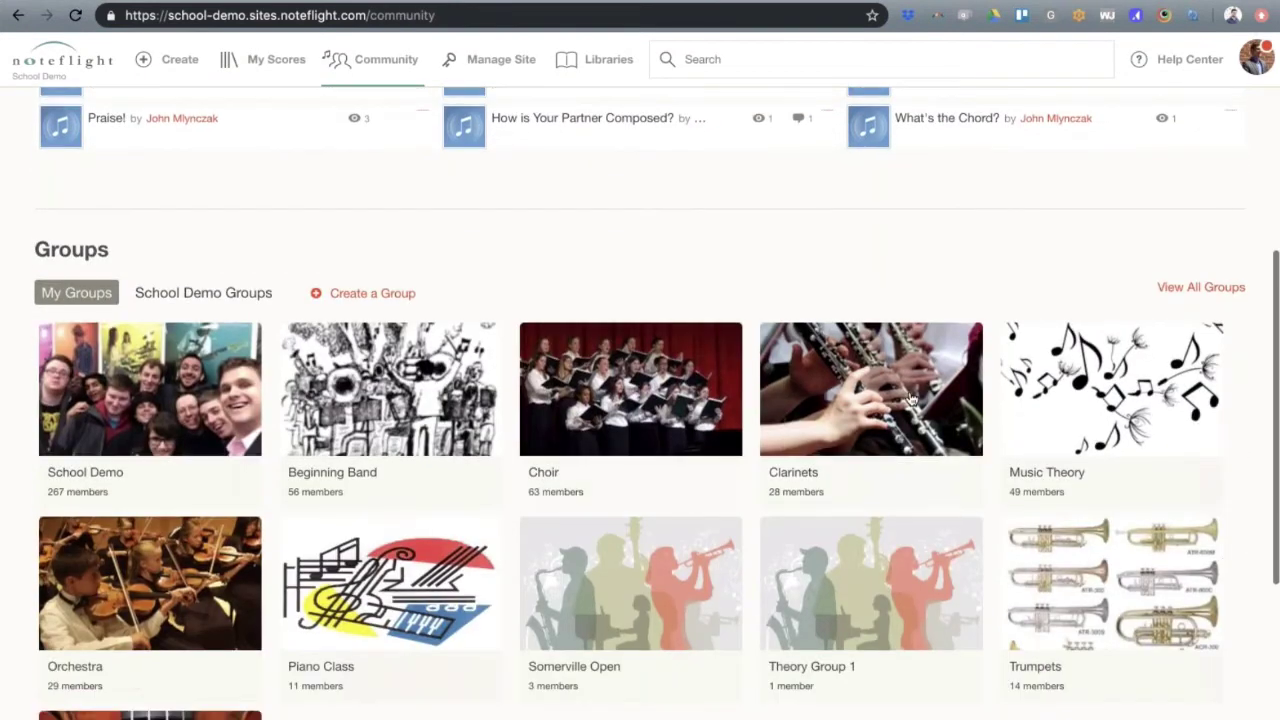
click(910, 400)
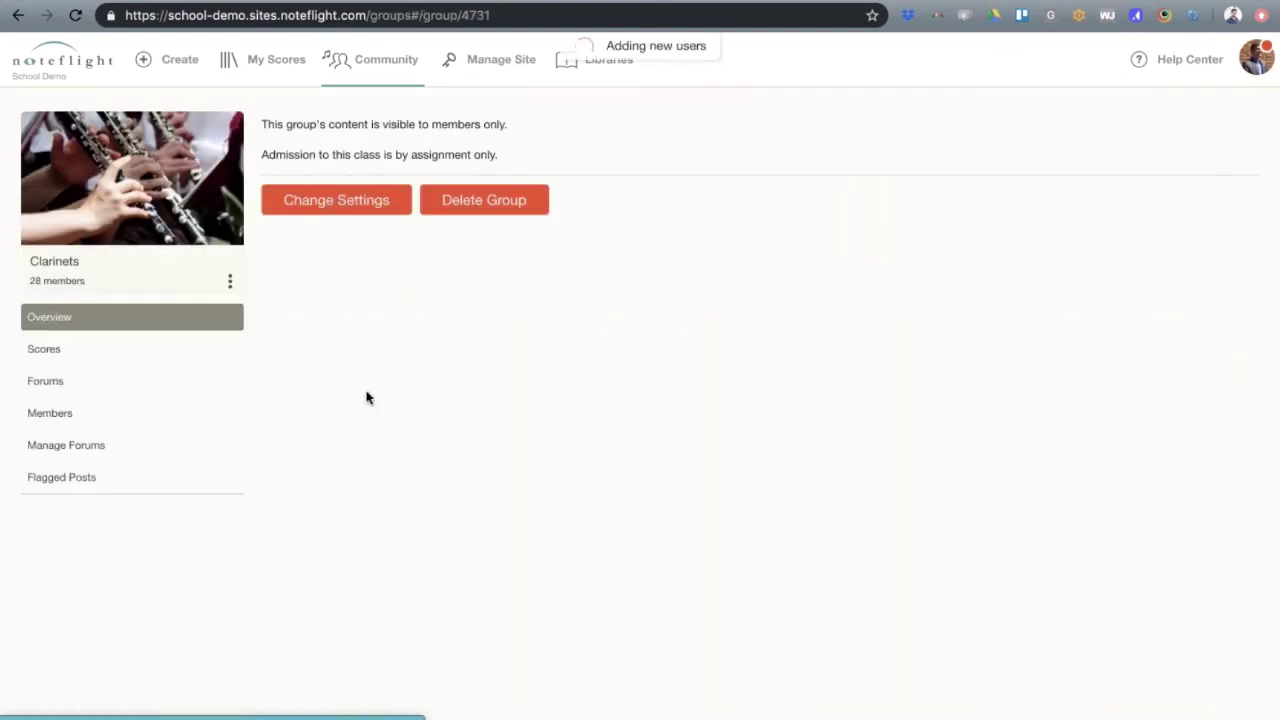
click(42, 352)
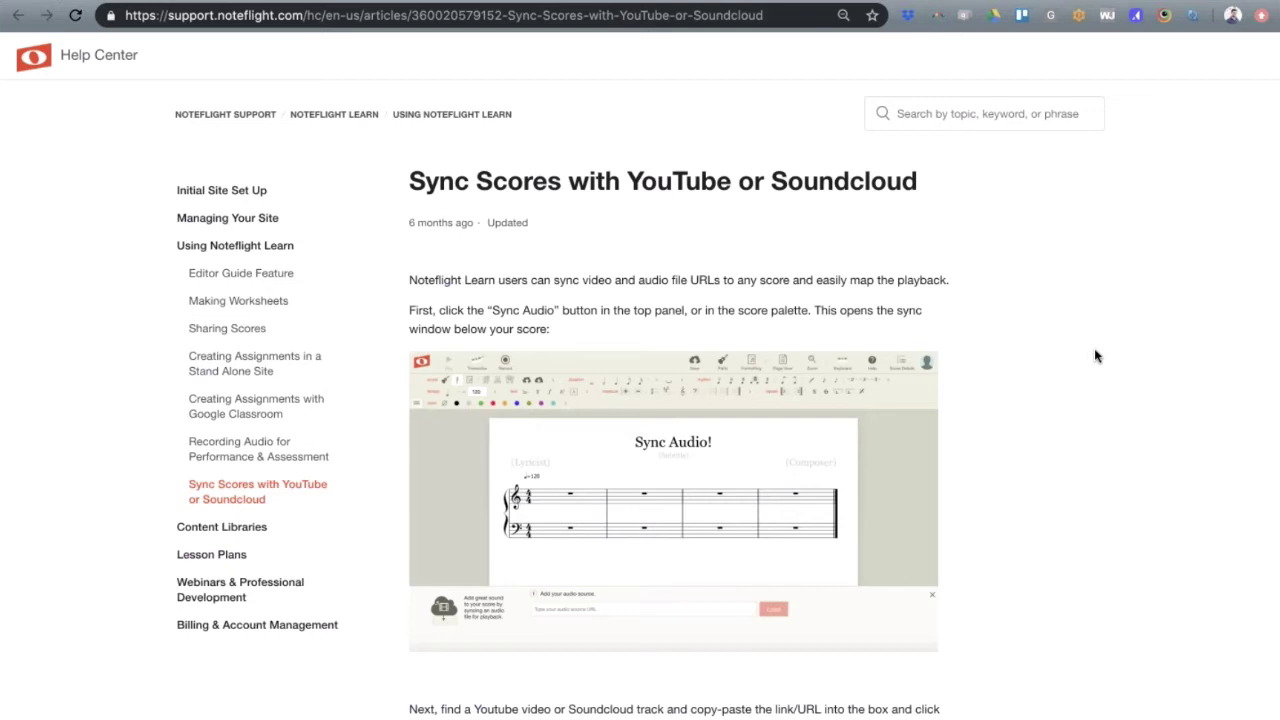
Switch to the library score An Wasserflussen Babylon (4-Staves) and check out an editable copy
click(790, 2)
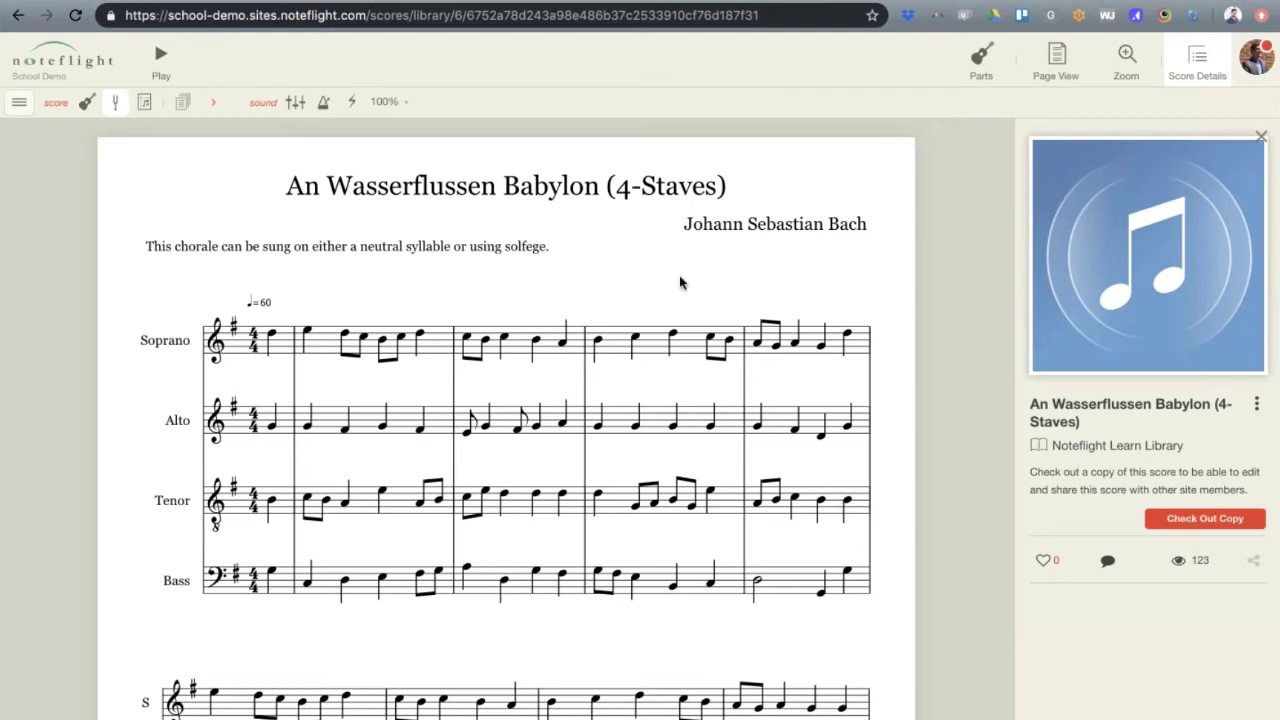
click(1176, 521)
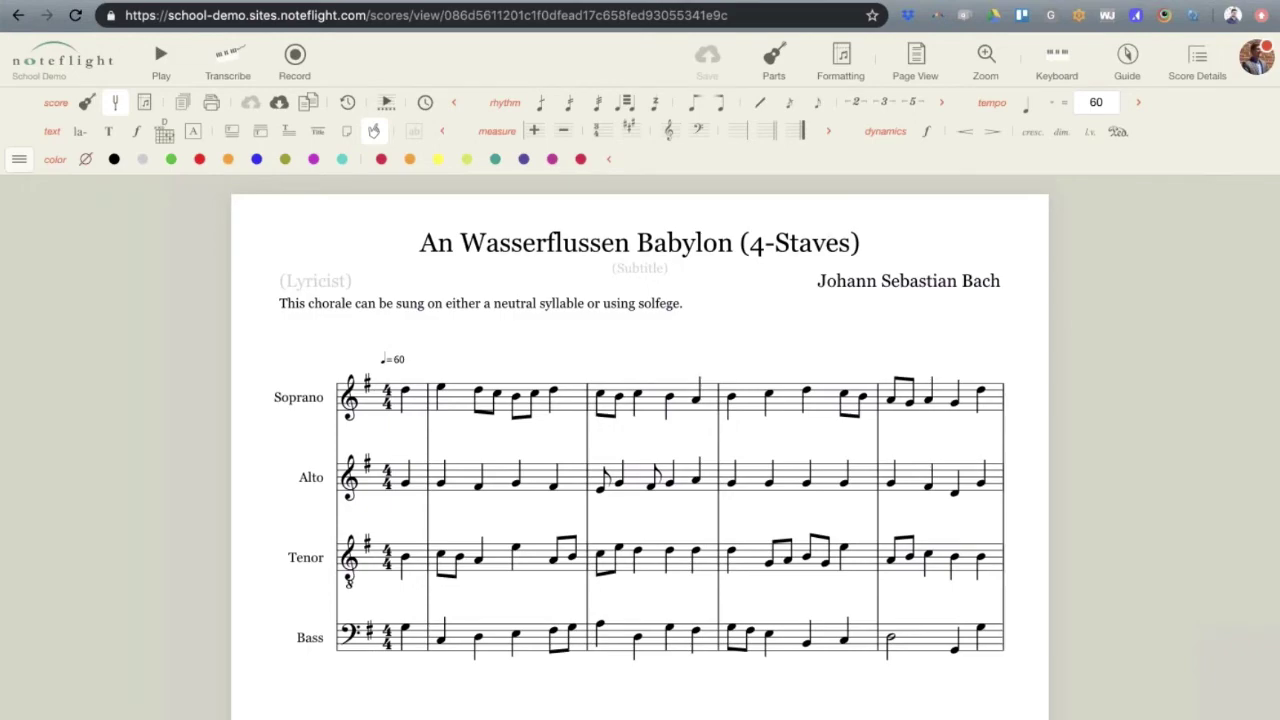
Copy the web address of the YouTube video on Bach chorale BWV 267 and return to the checked-out score
key(ctrl+Tab)
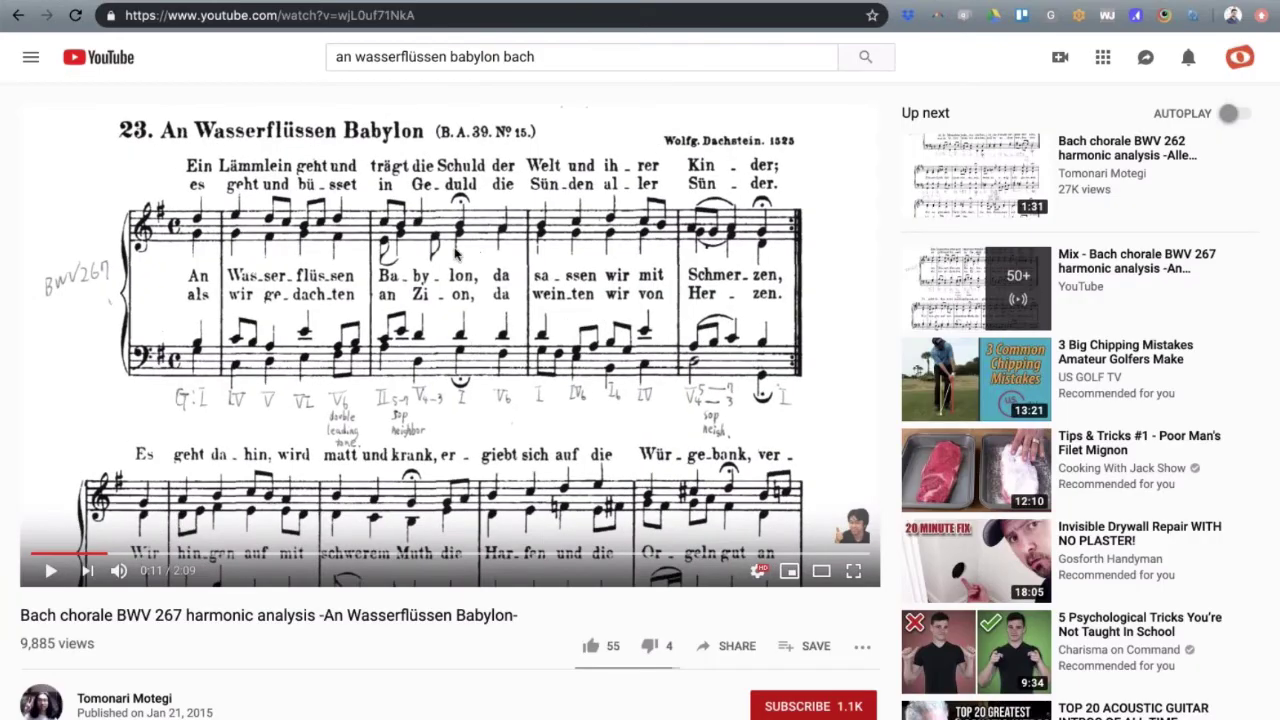
click(362, 18)
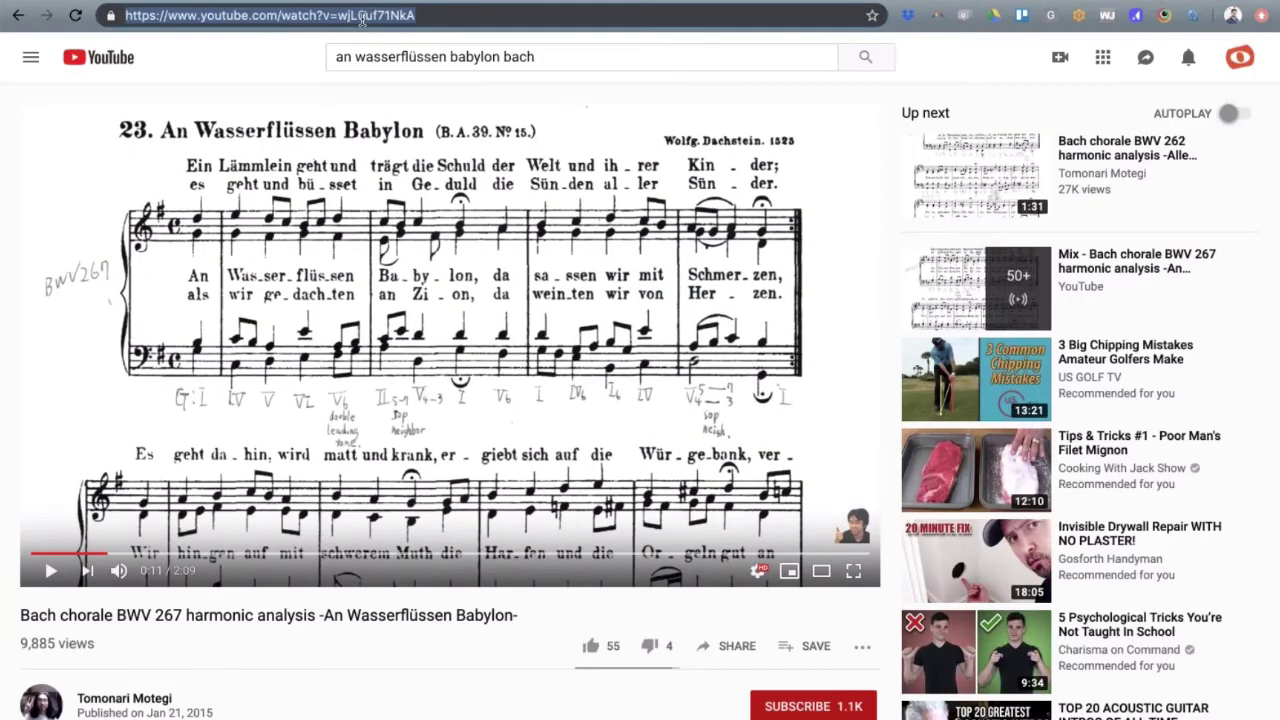
key(ctrl+shift+Tab)
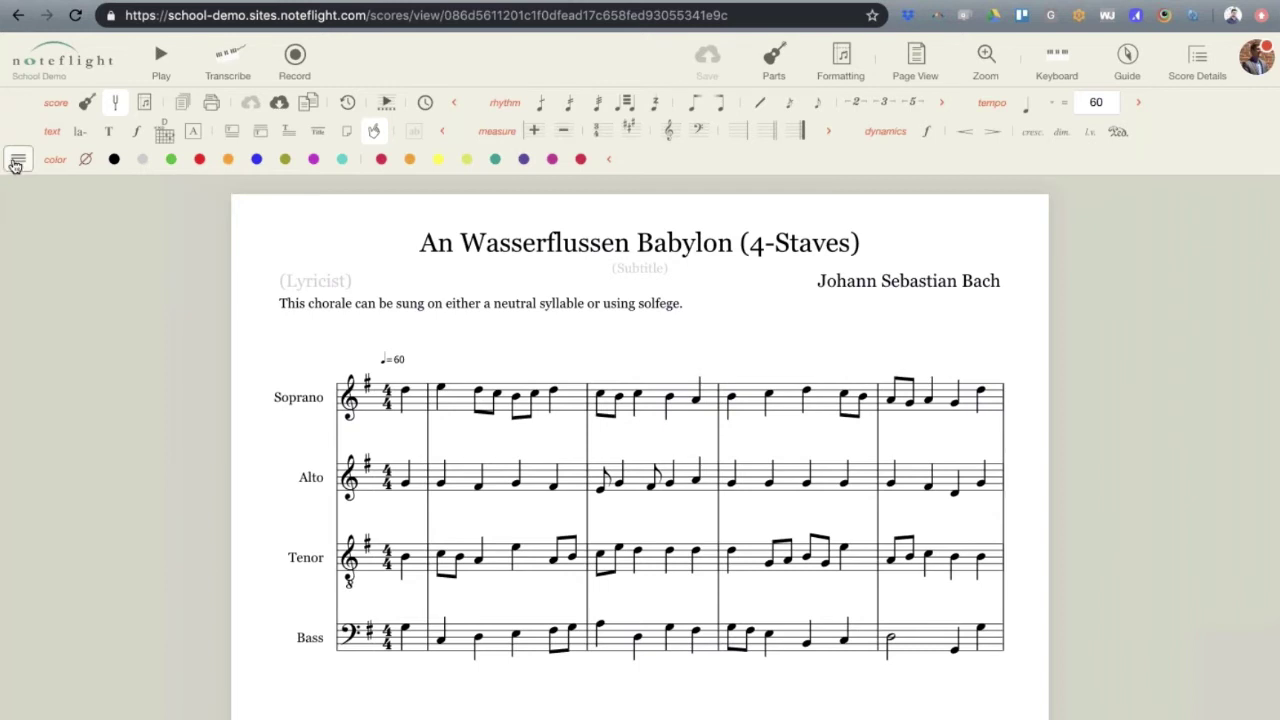
click(16, 162)
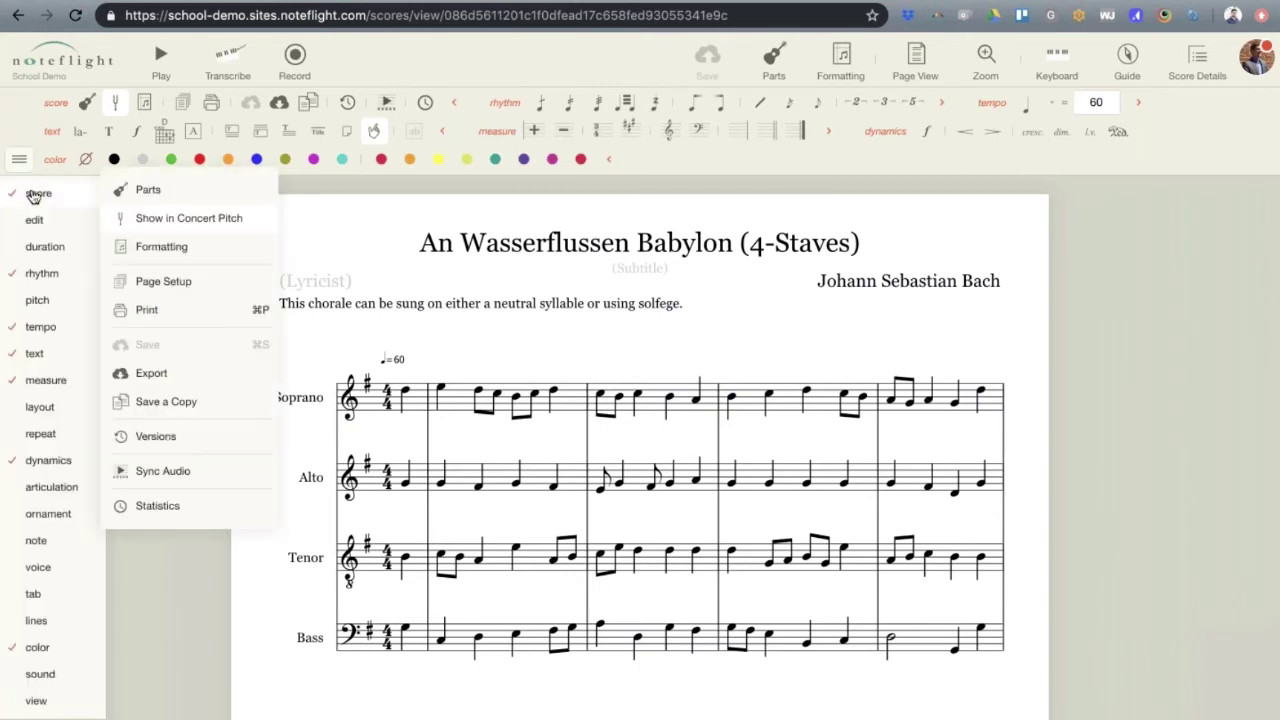
click(178, 474)
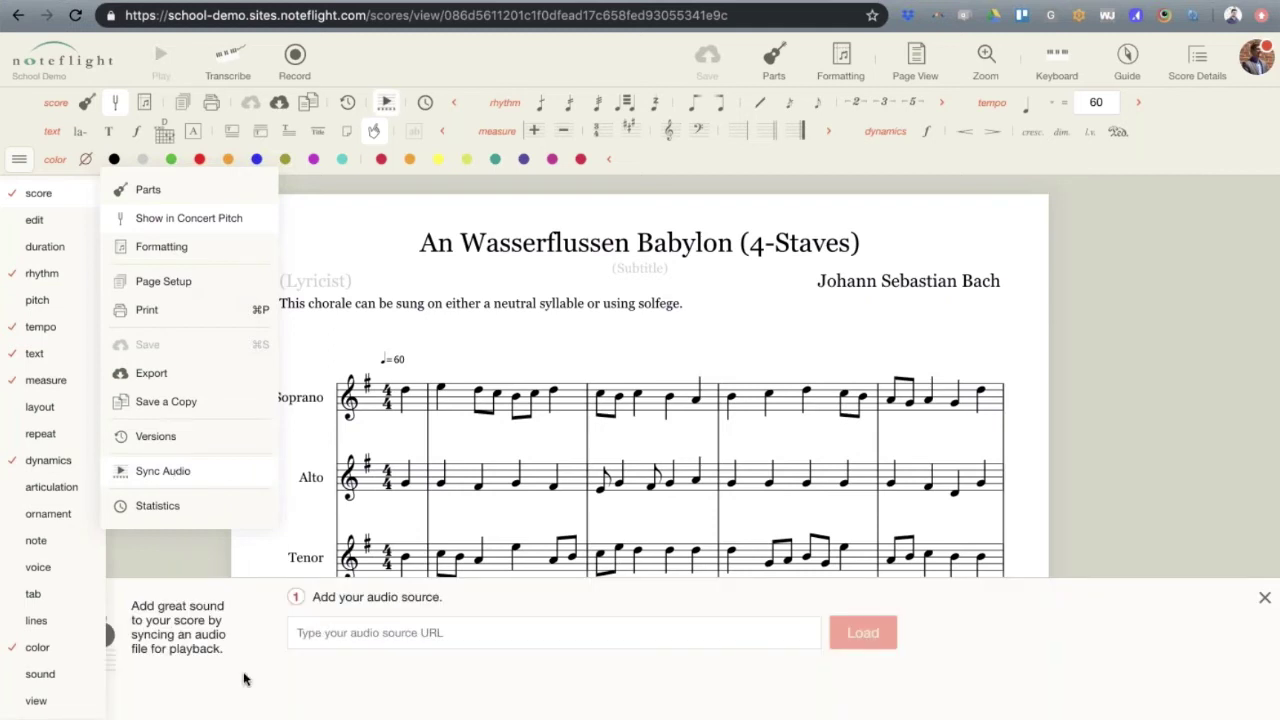
click(174, 577)
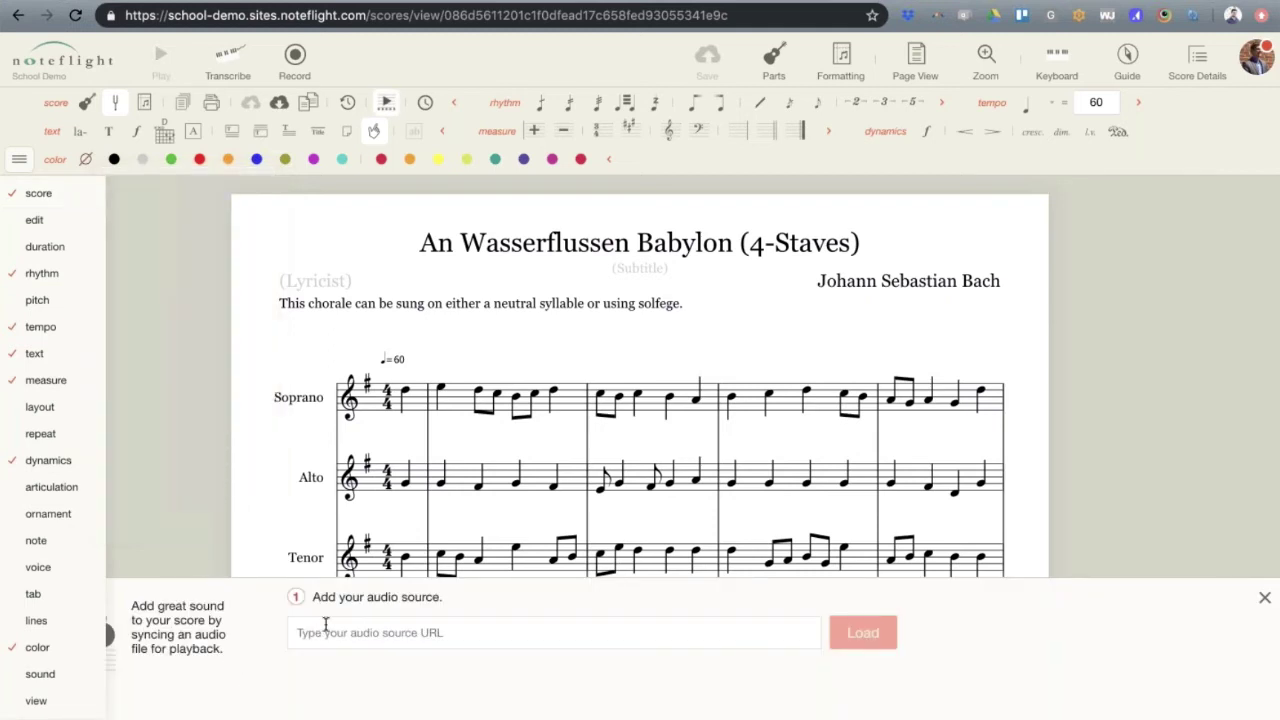
text(https://www.youtube.com/watch?v=wjL0uf71NkA)
click(863, 632)
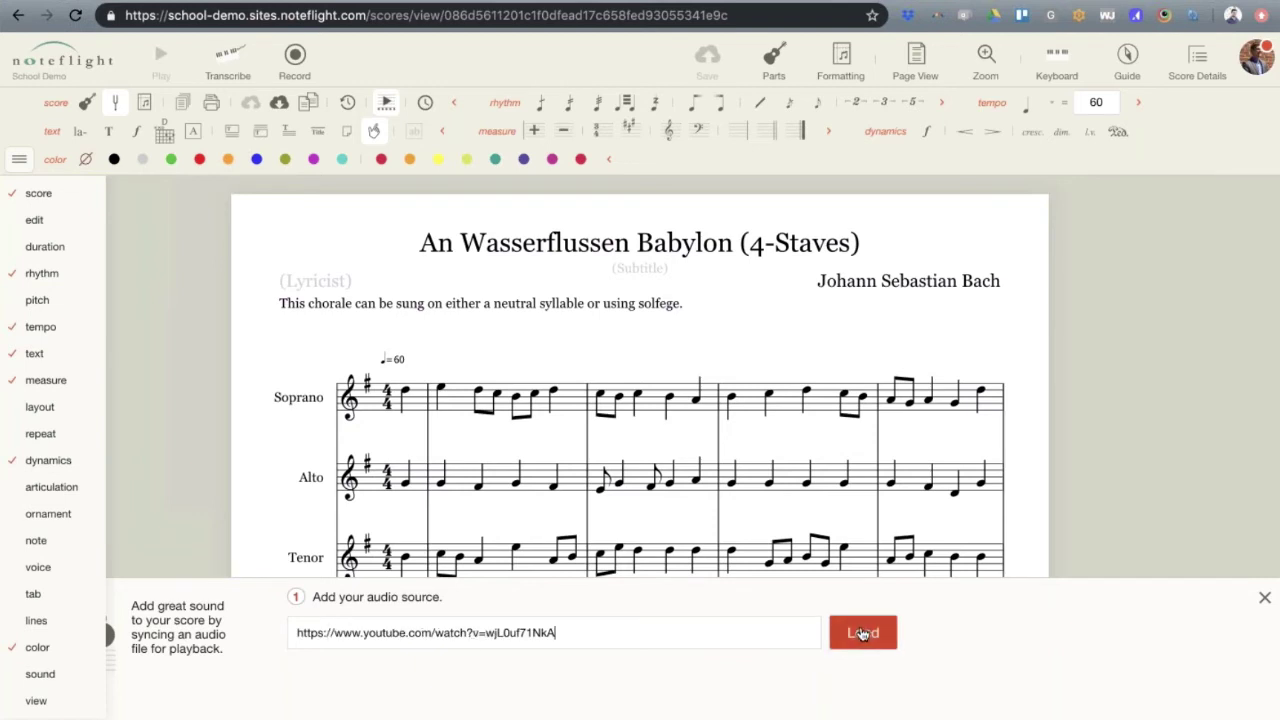
click(18, 162)
click(18, 163)
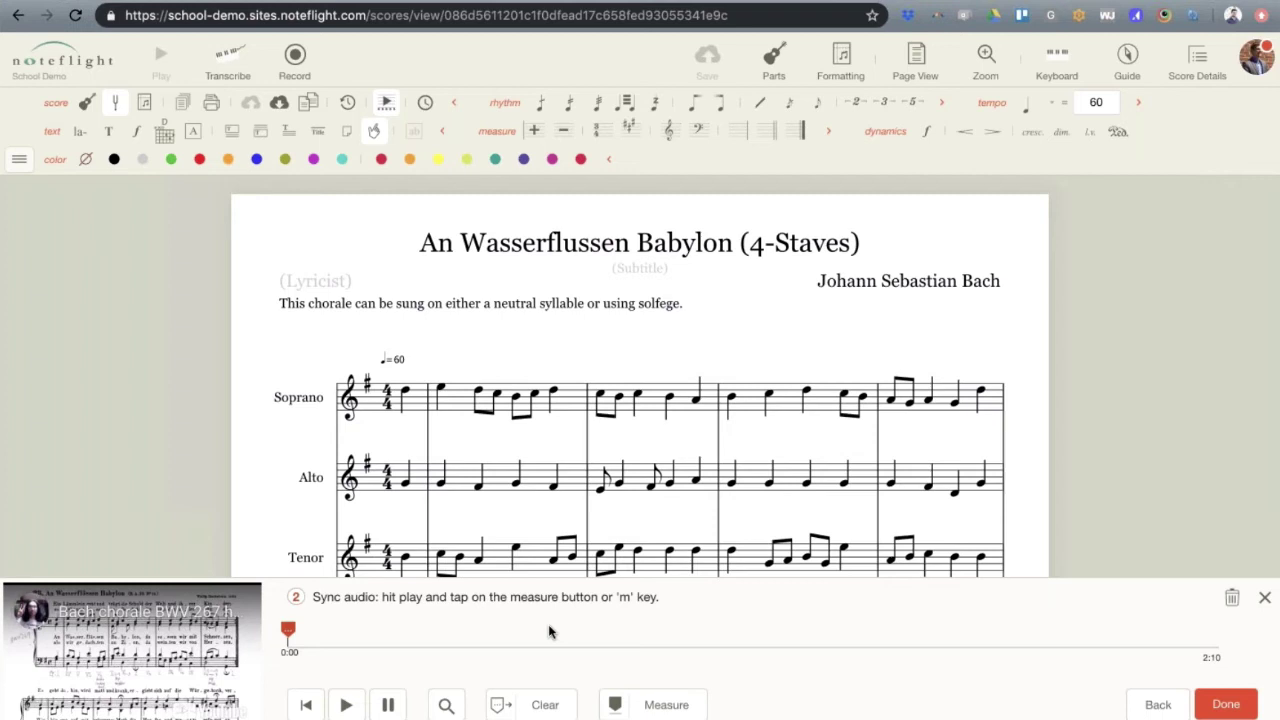
Play the video and mark the start of each measure in time with the music through measure 8, pause, and finish the sync
scroll(470, 480, down, 1)
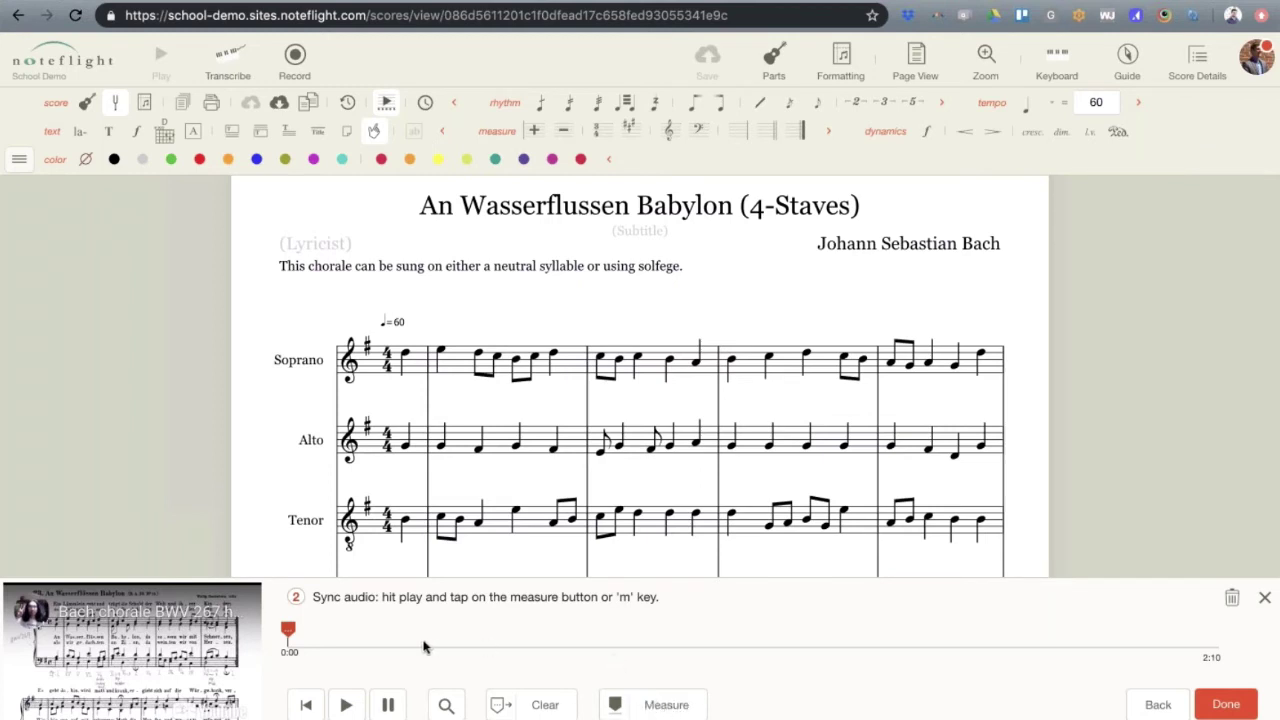
click(348, 706)
key(m)
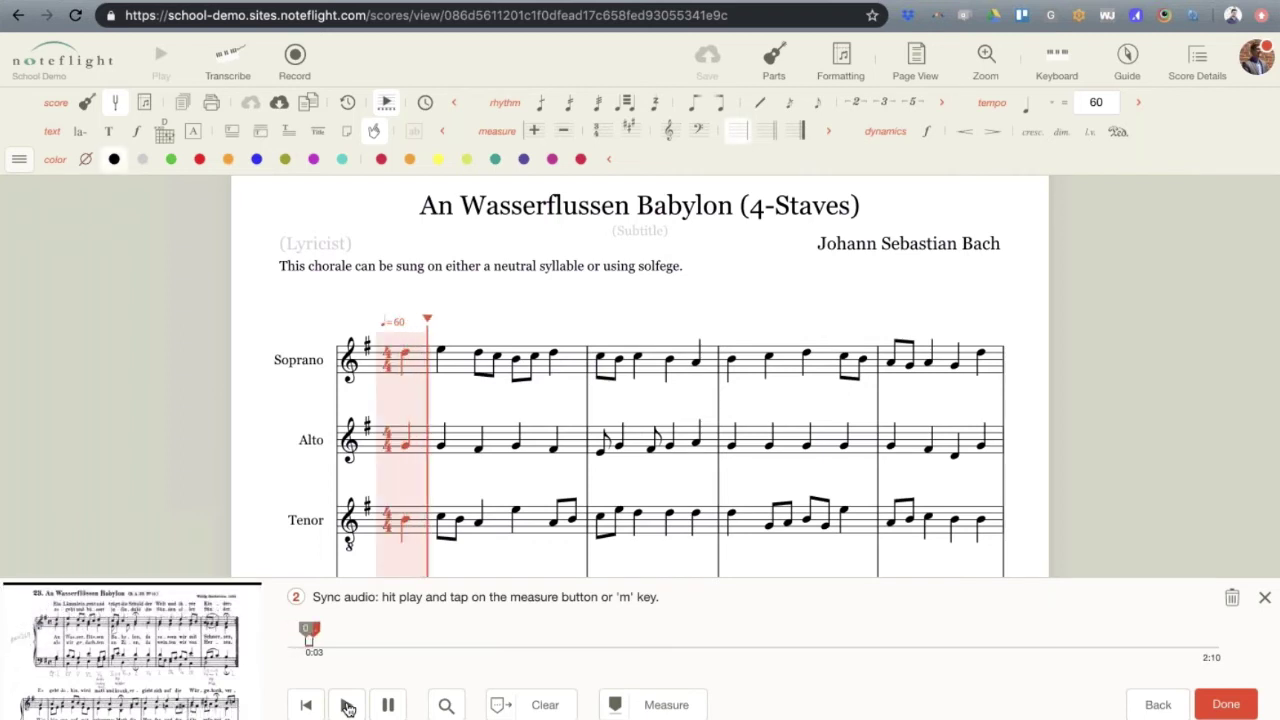
key(m)
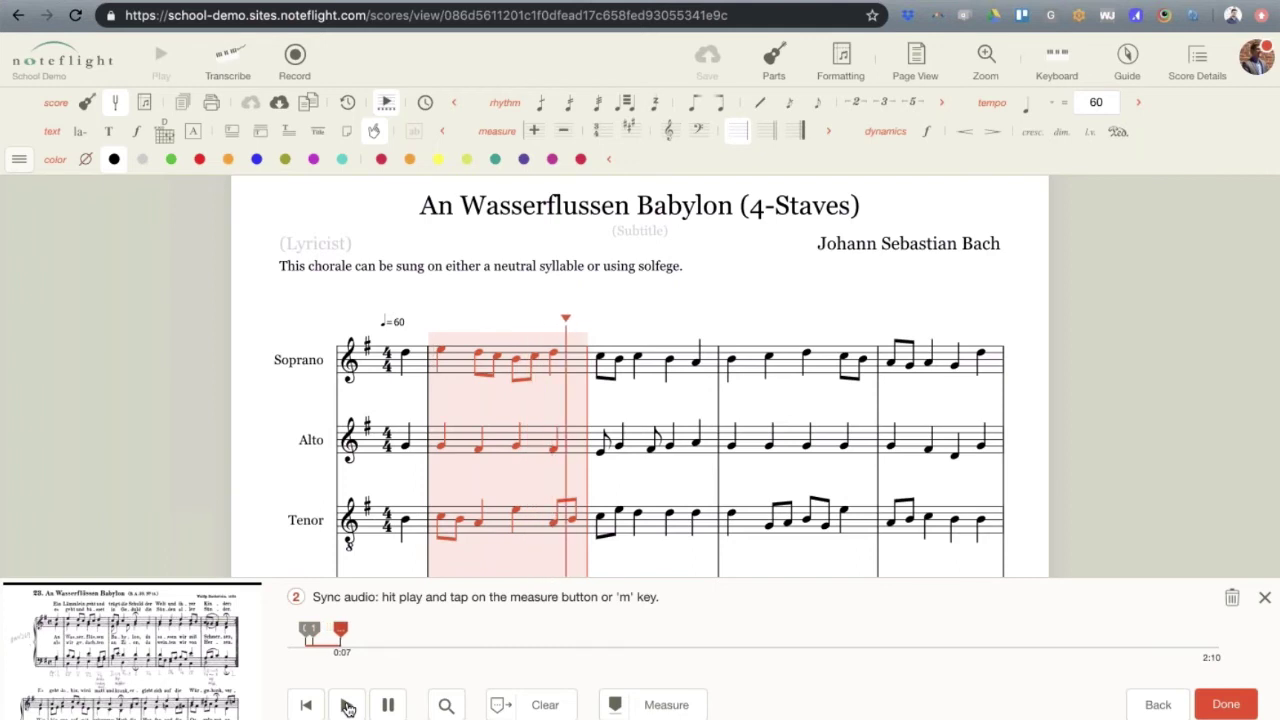
key(m)
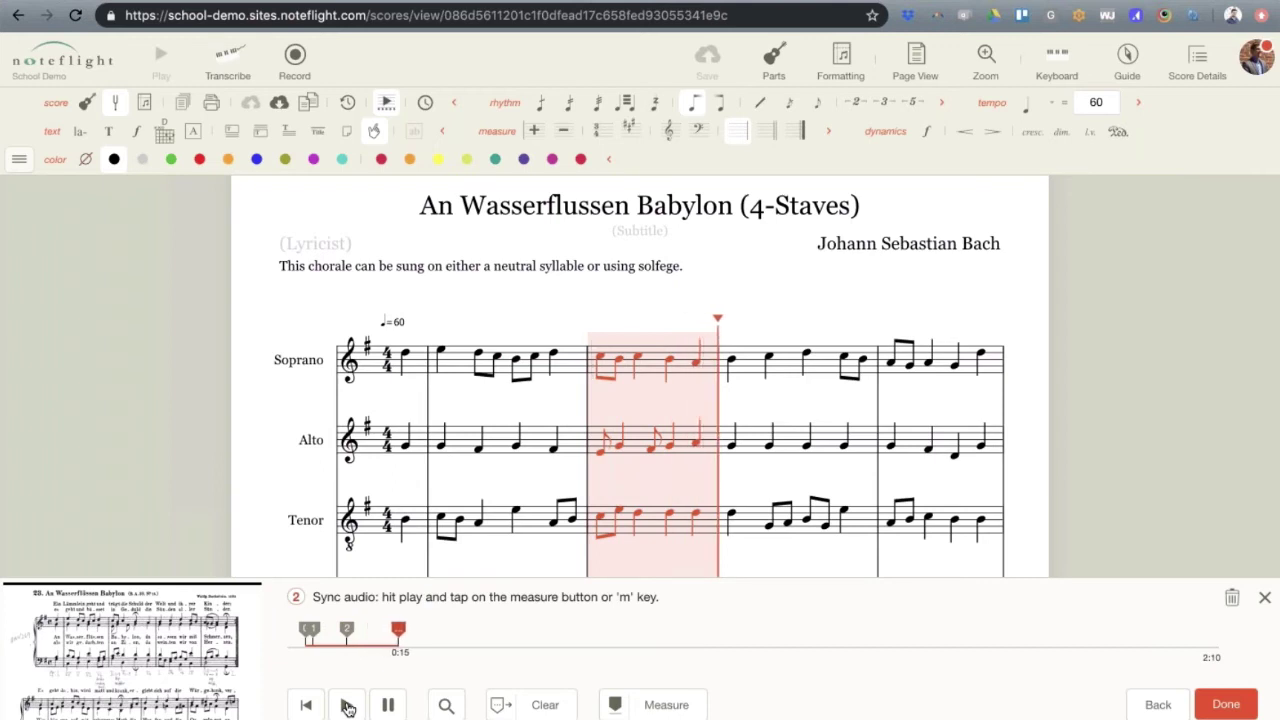
key(m)
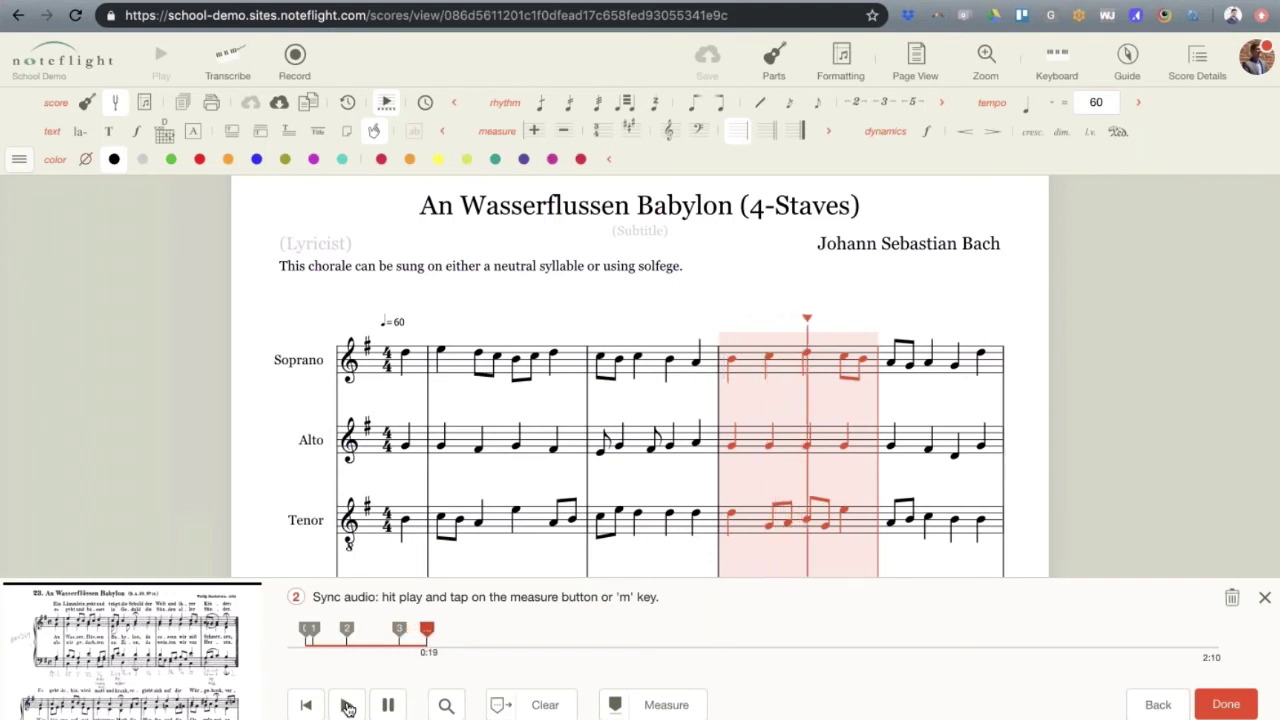
key(m)
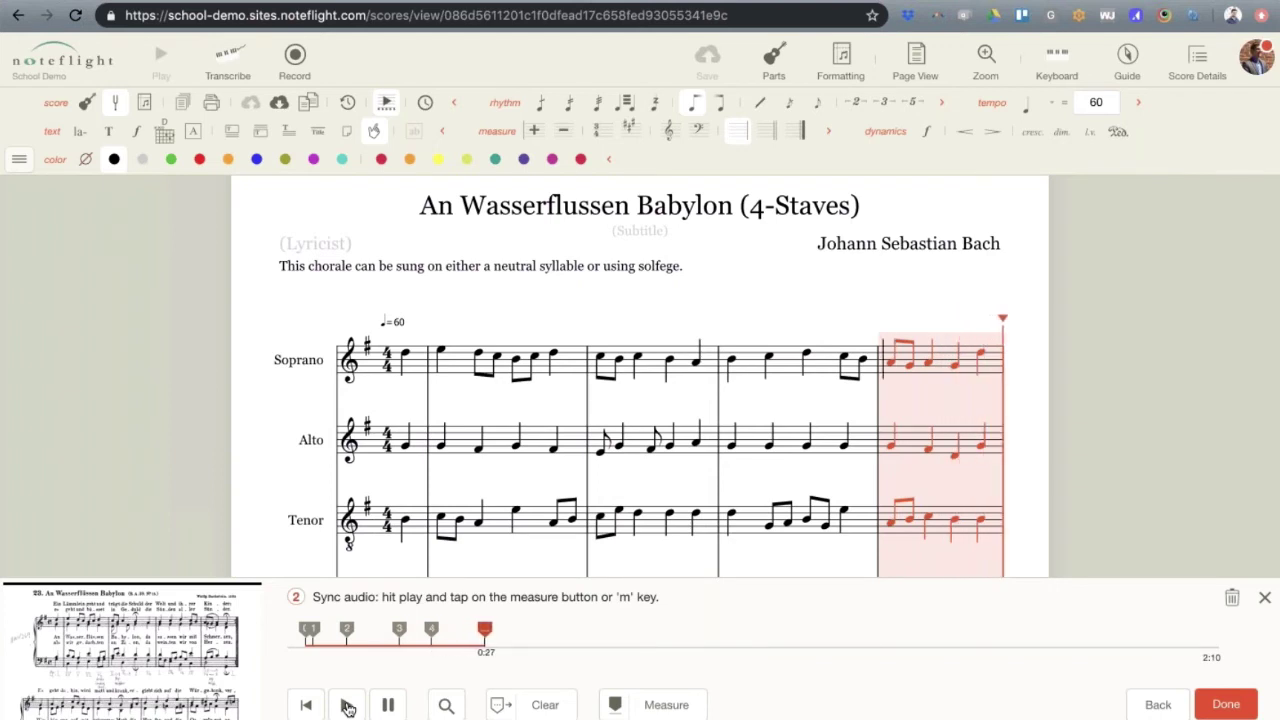
key(m)
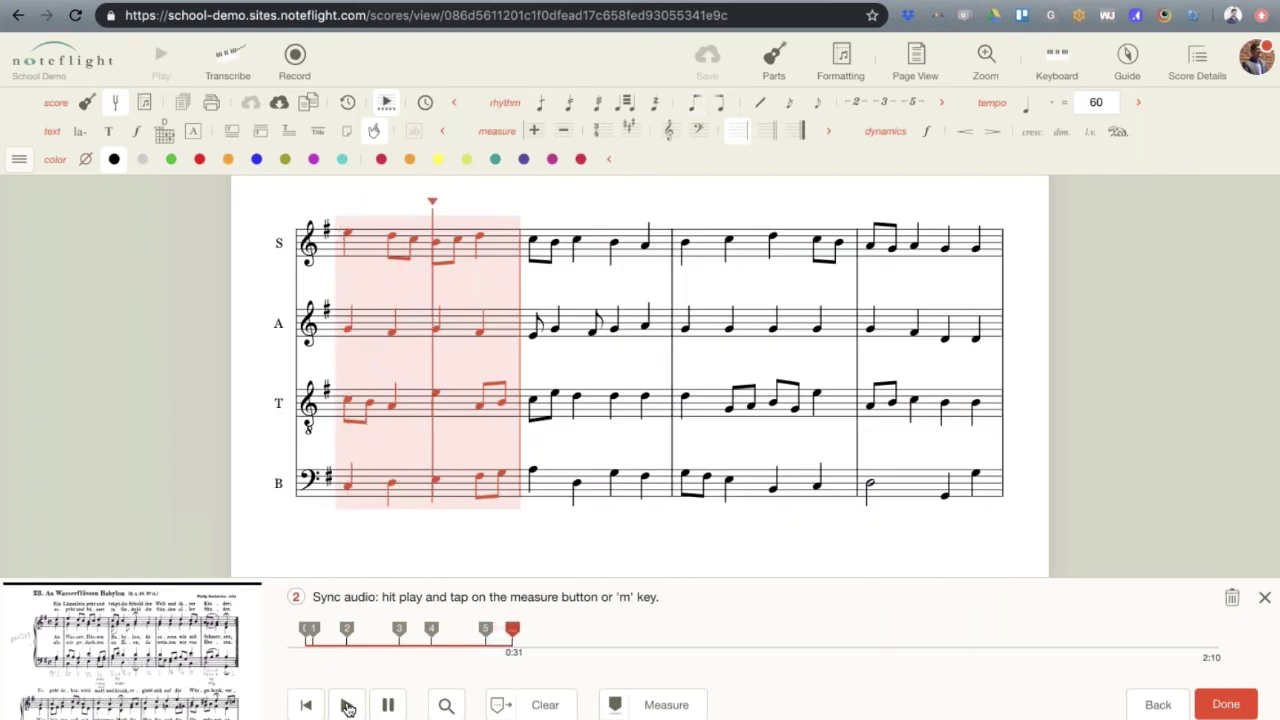
key(m)
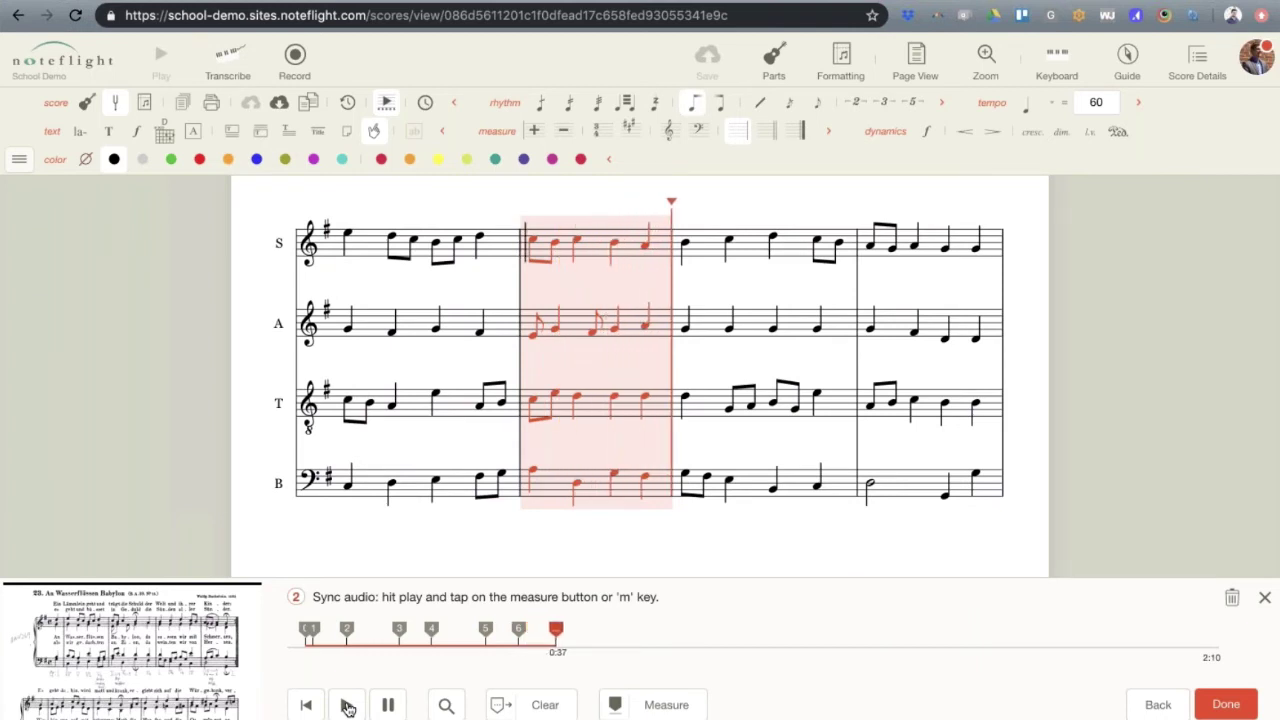
key(m)
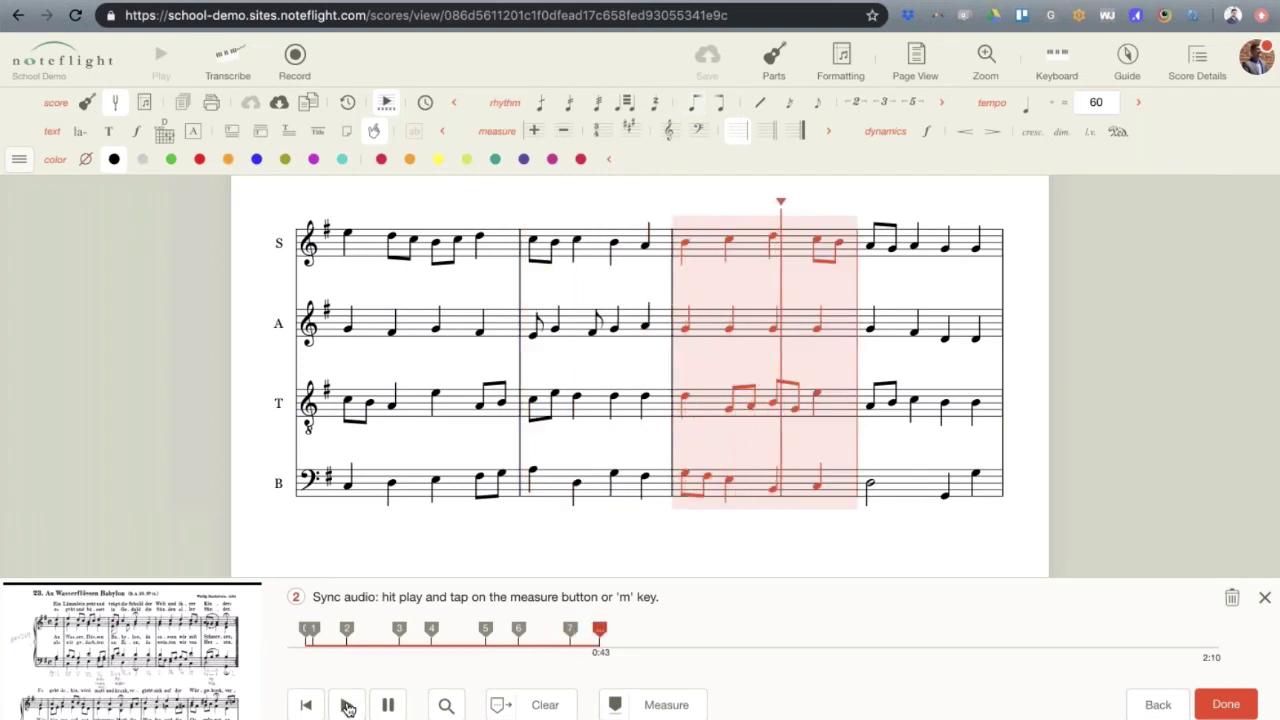
key(m)
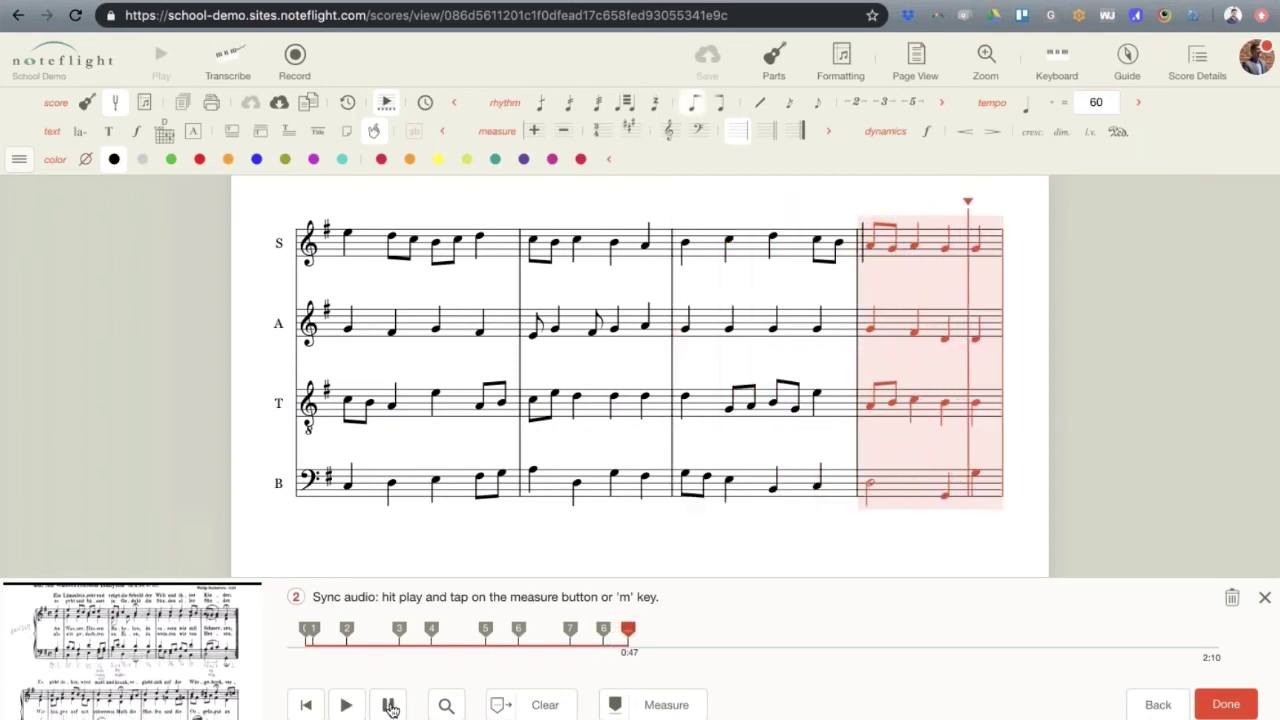
click(389, 705)
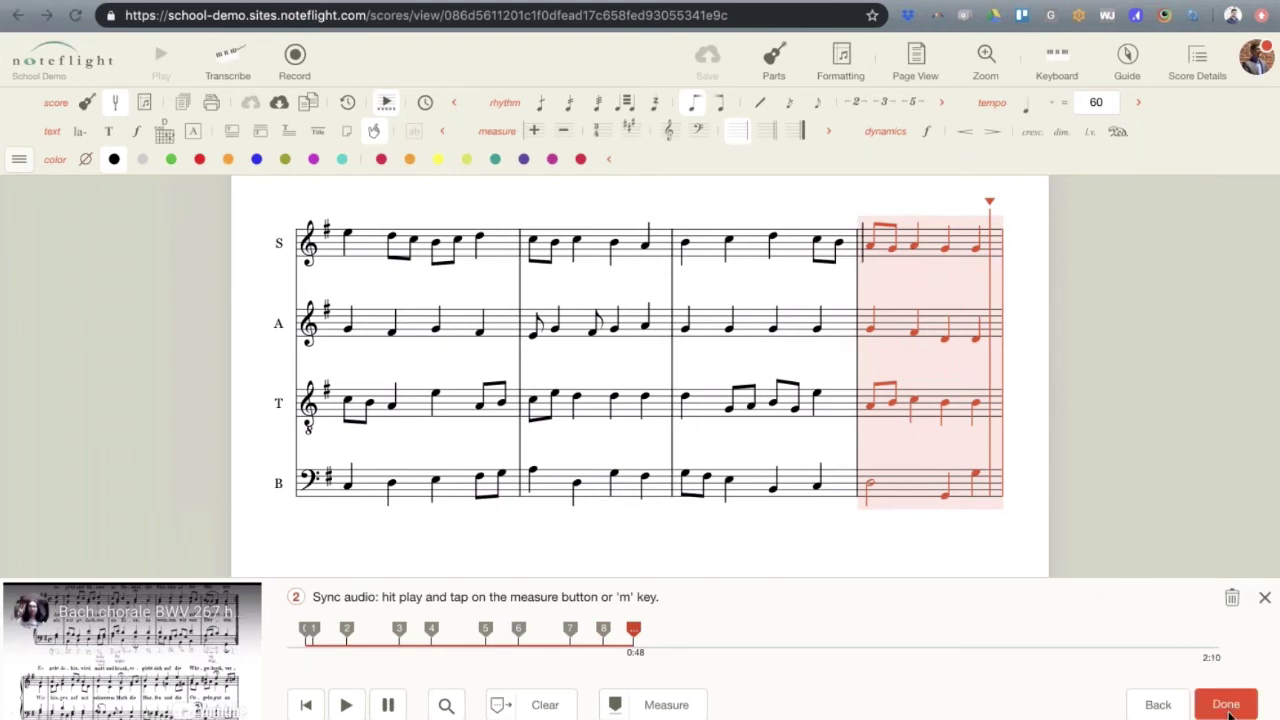
click(1226, 704)
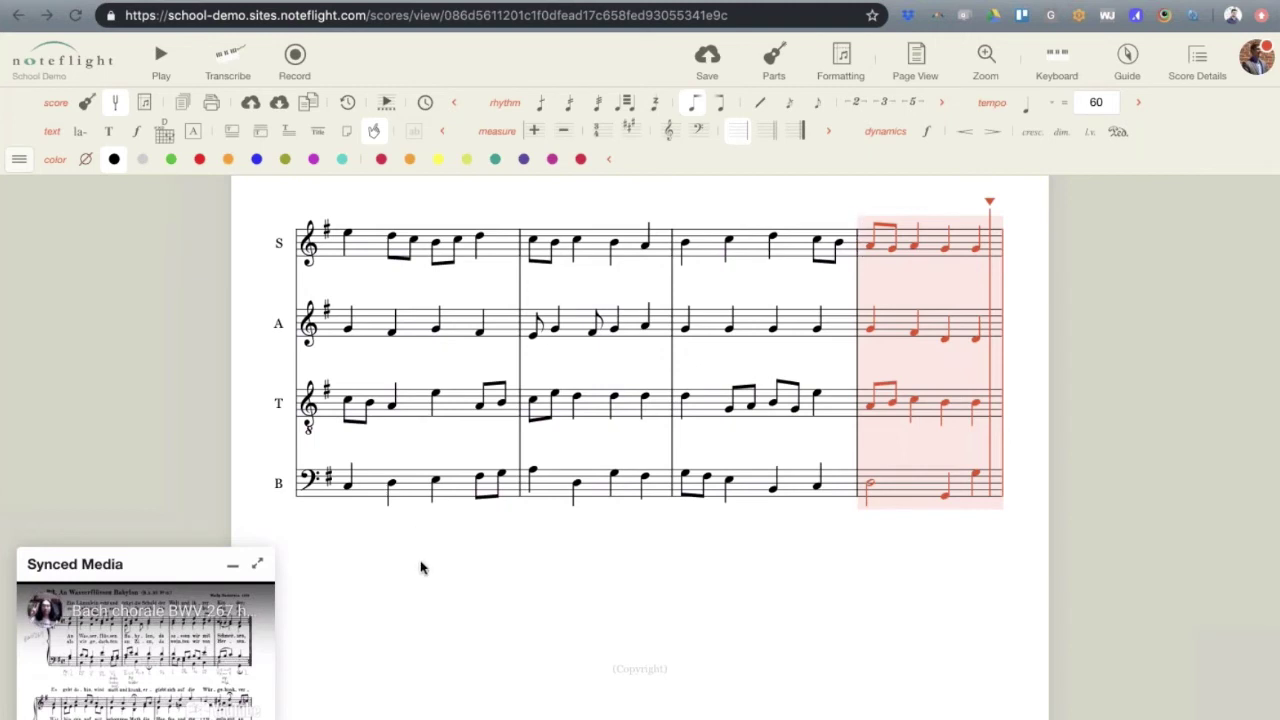
Return to the beginning of the score and save the synced version
scroll(440, 570, up, 1)
scroll(440, 570, up, 5)
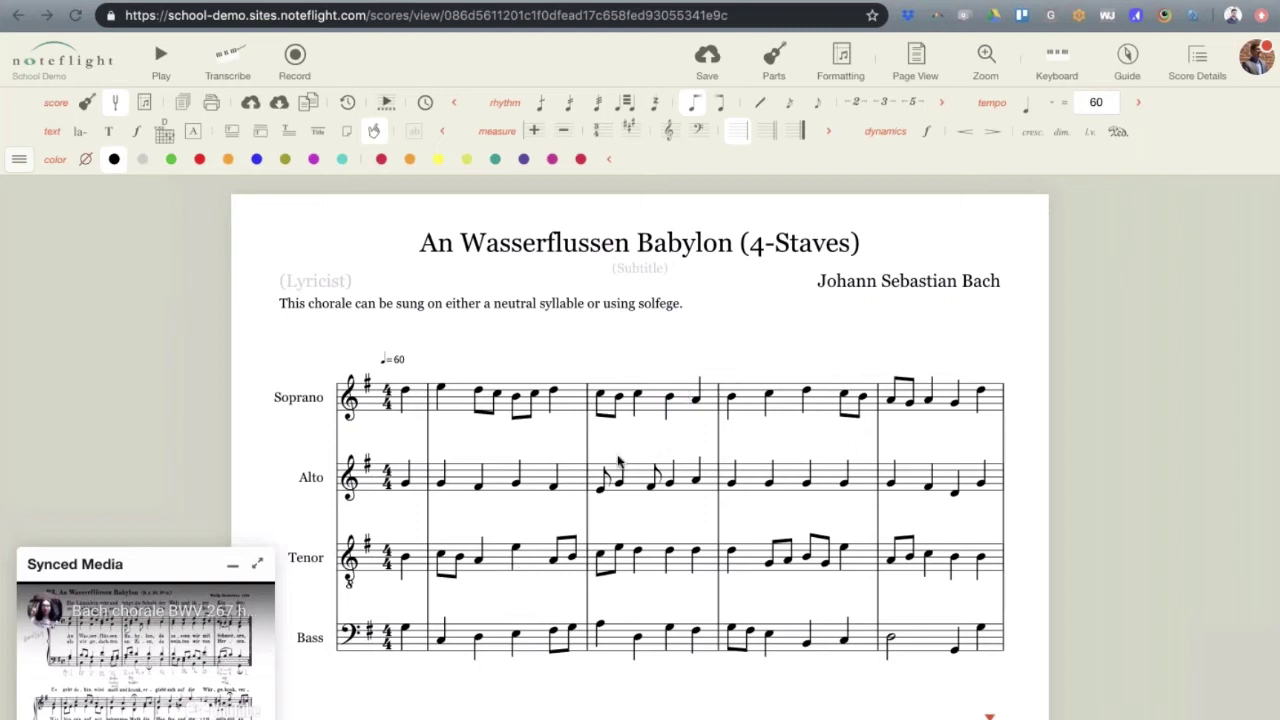
click(720, 64)
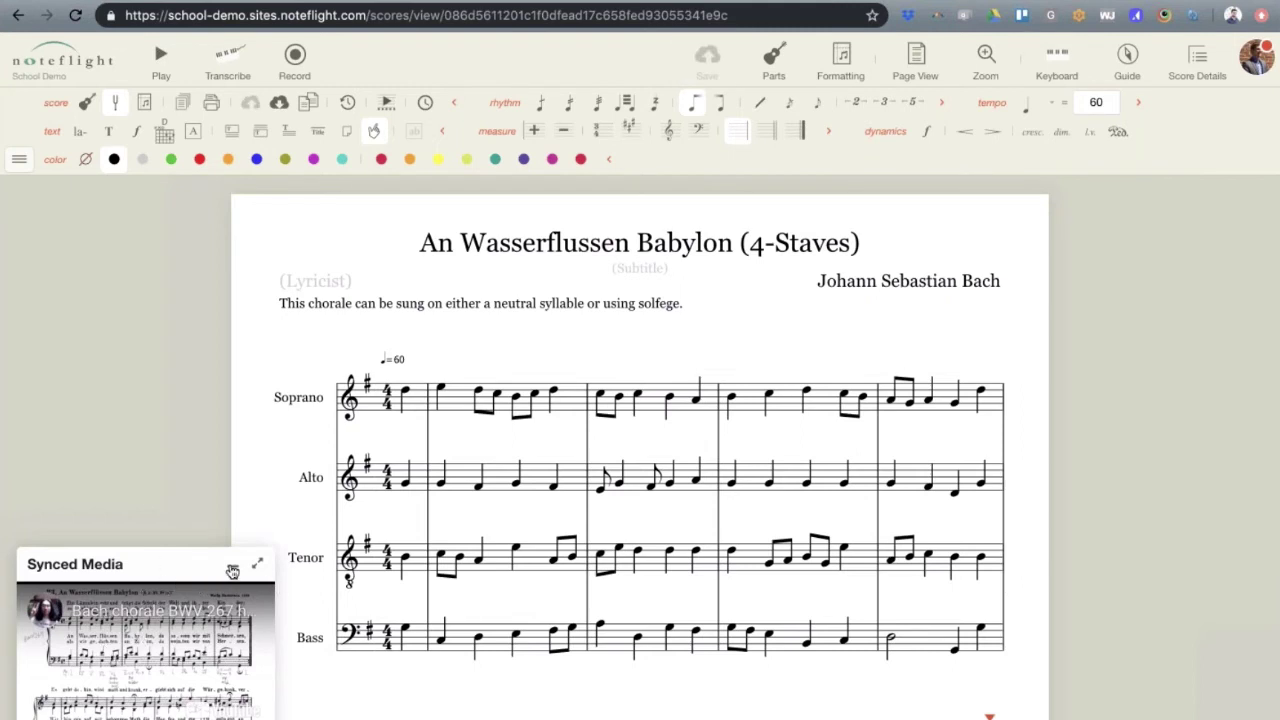
Collapse and restore the synced media window, play the score with the video from the beginning, and stop playback
click(232, 571)
click(232, 716)
click(160, 62)
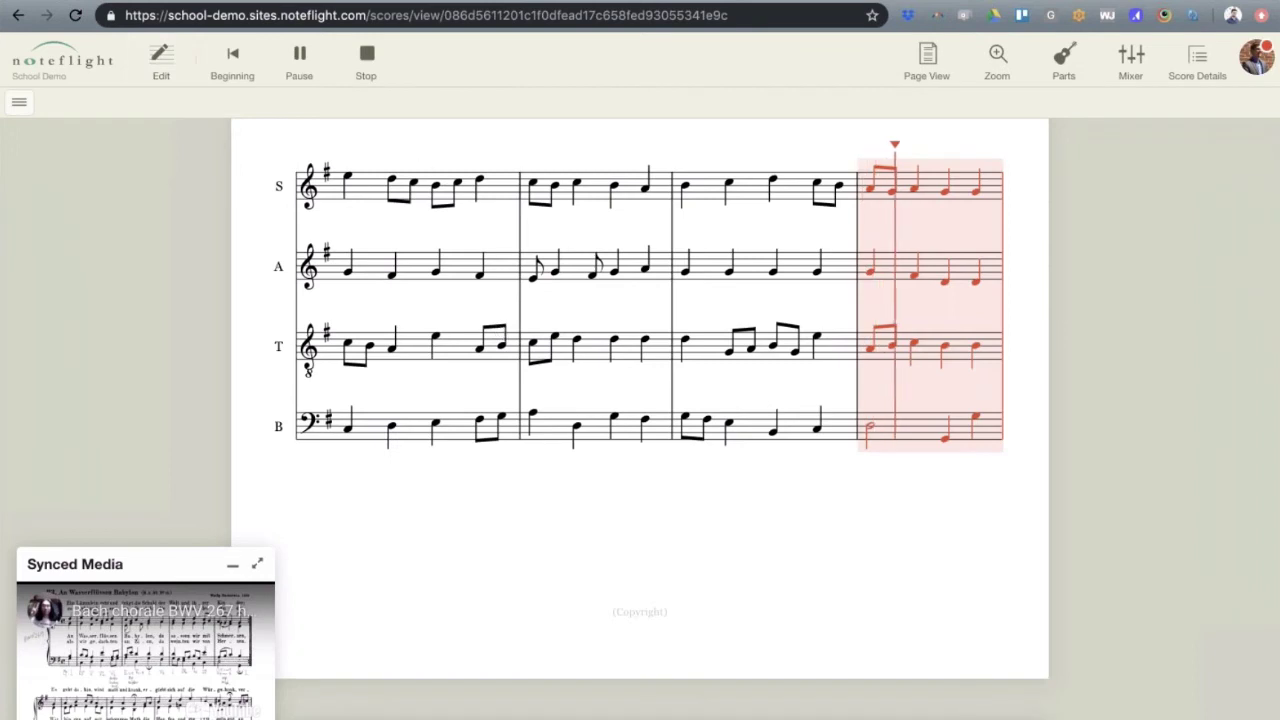
click(250, 63)
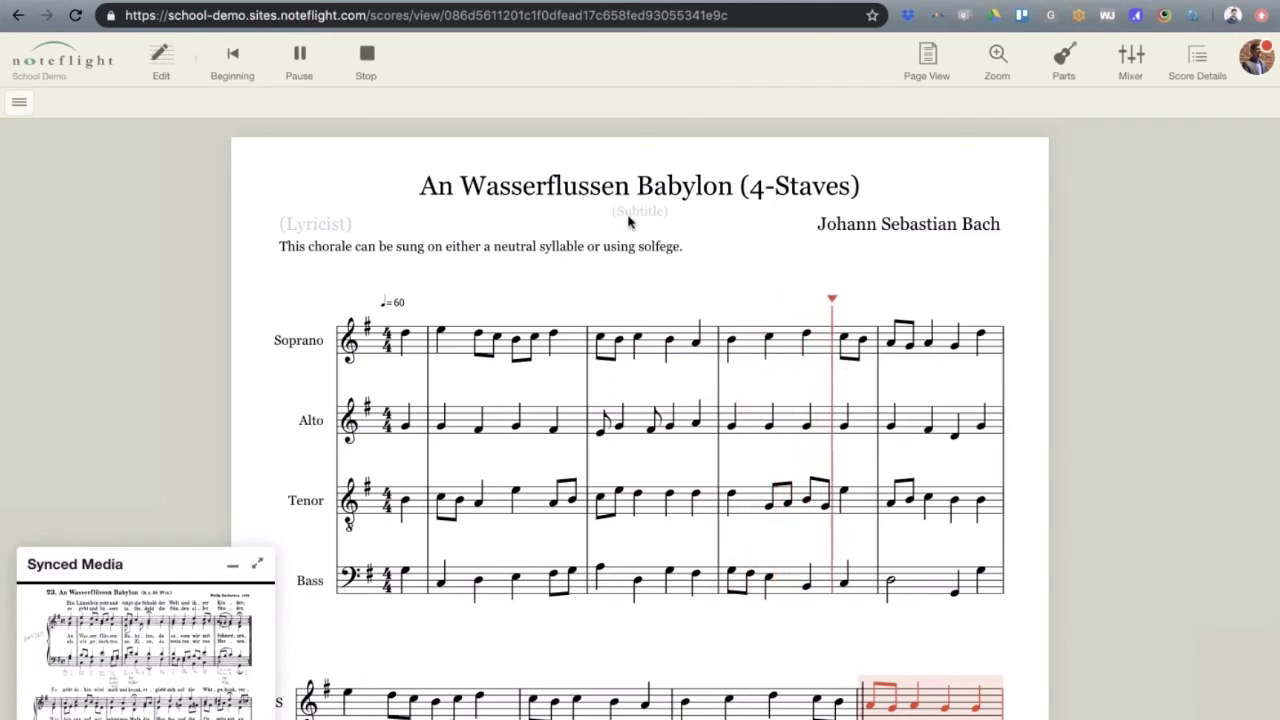
click(369, 66)
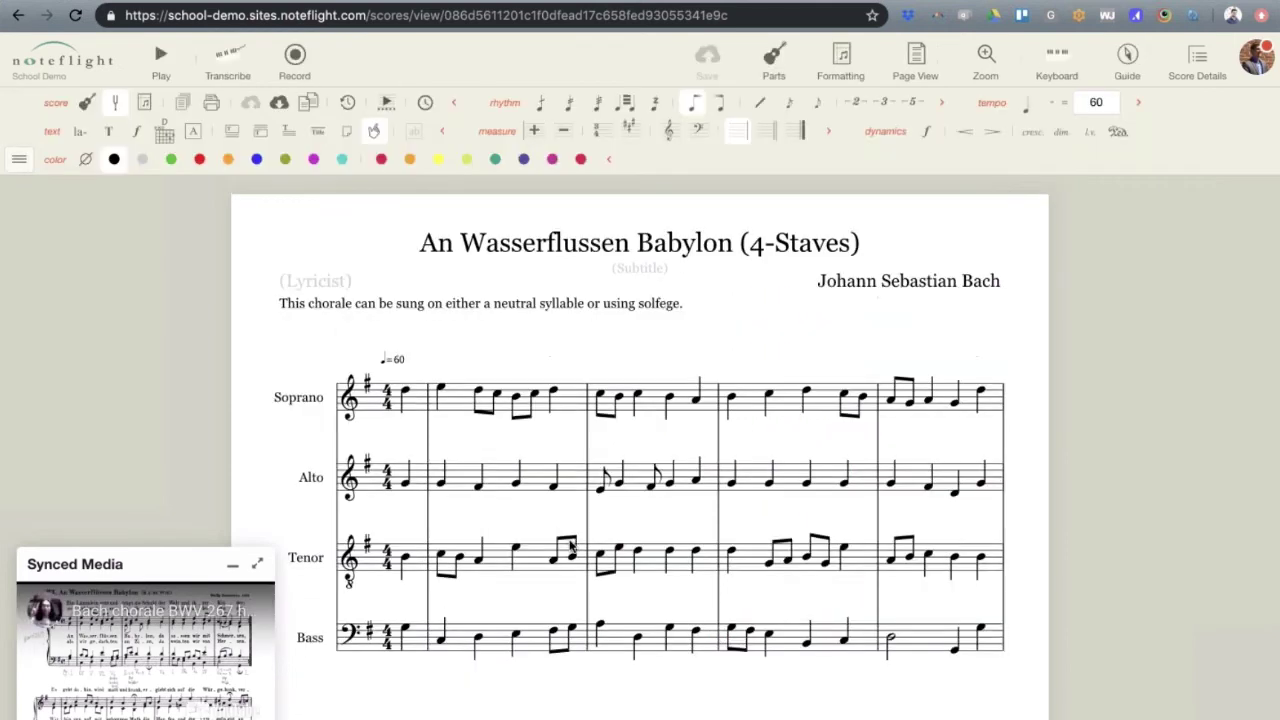
Expand the synced video above the score, change the score to Strip View, and shrink the video area to show all four staves
click(257, 566)
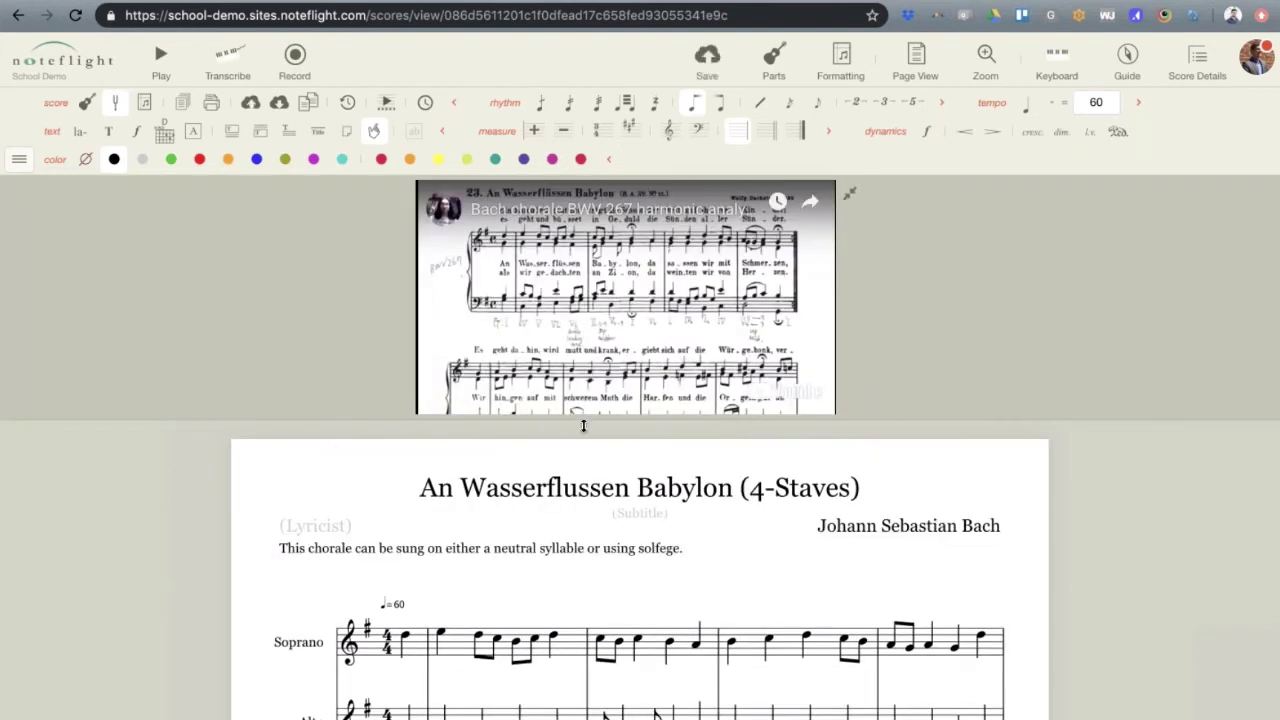
drag(583, 426, 691, 455)
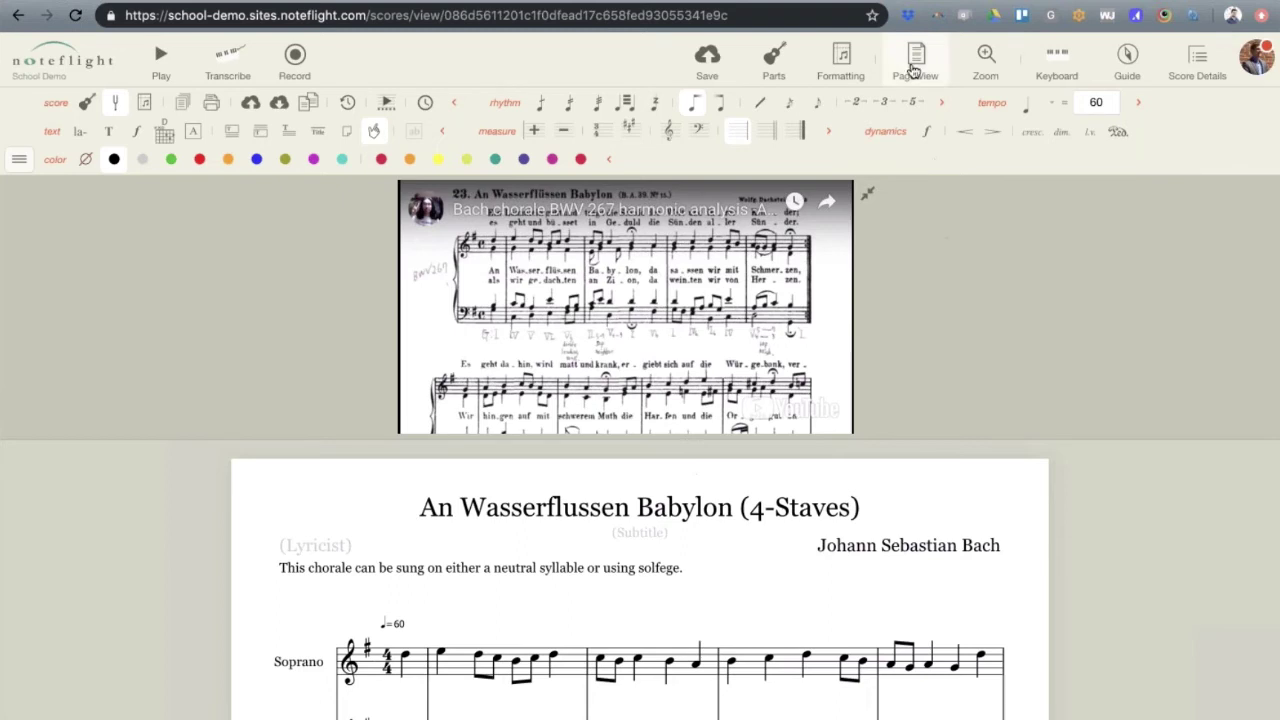
click(915, 58)
click(919, 158)
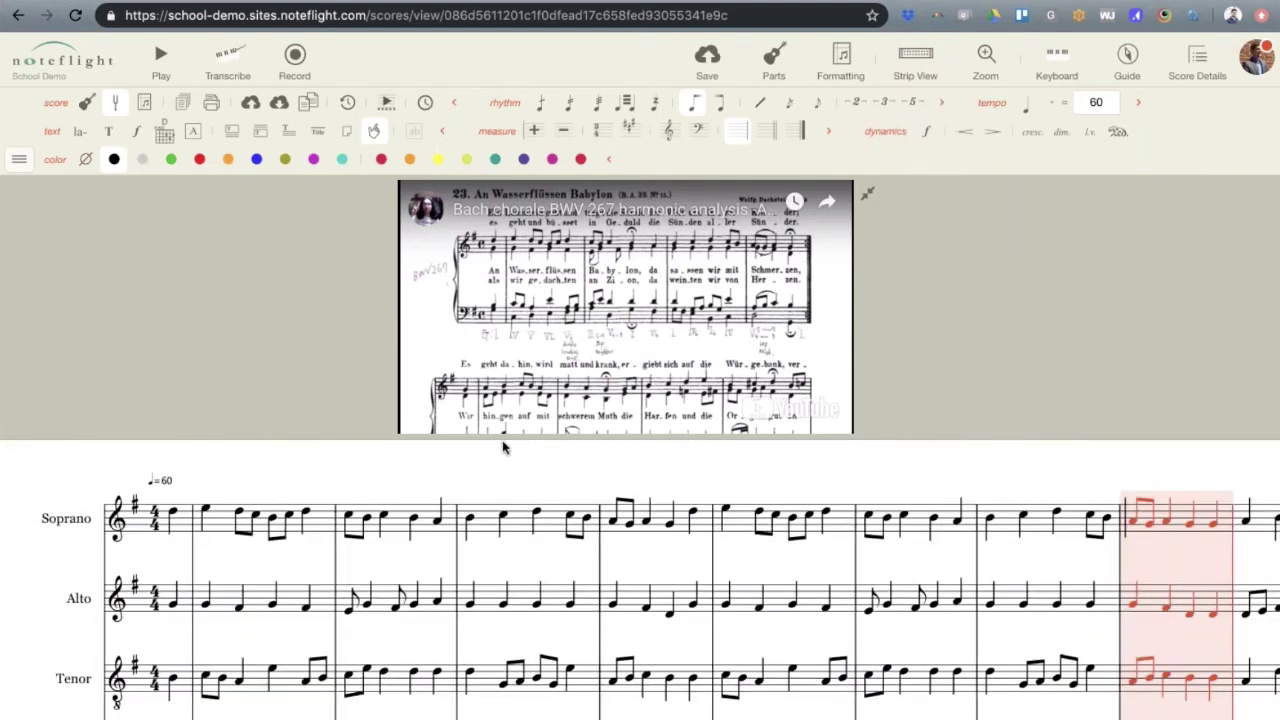
drag(505, 438, 503, 374)
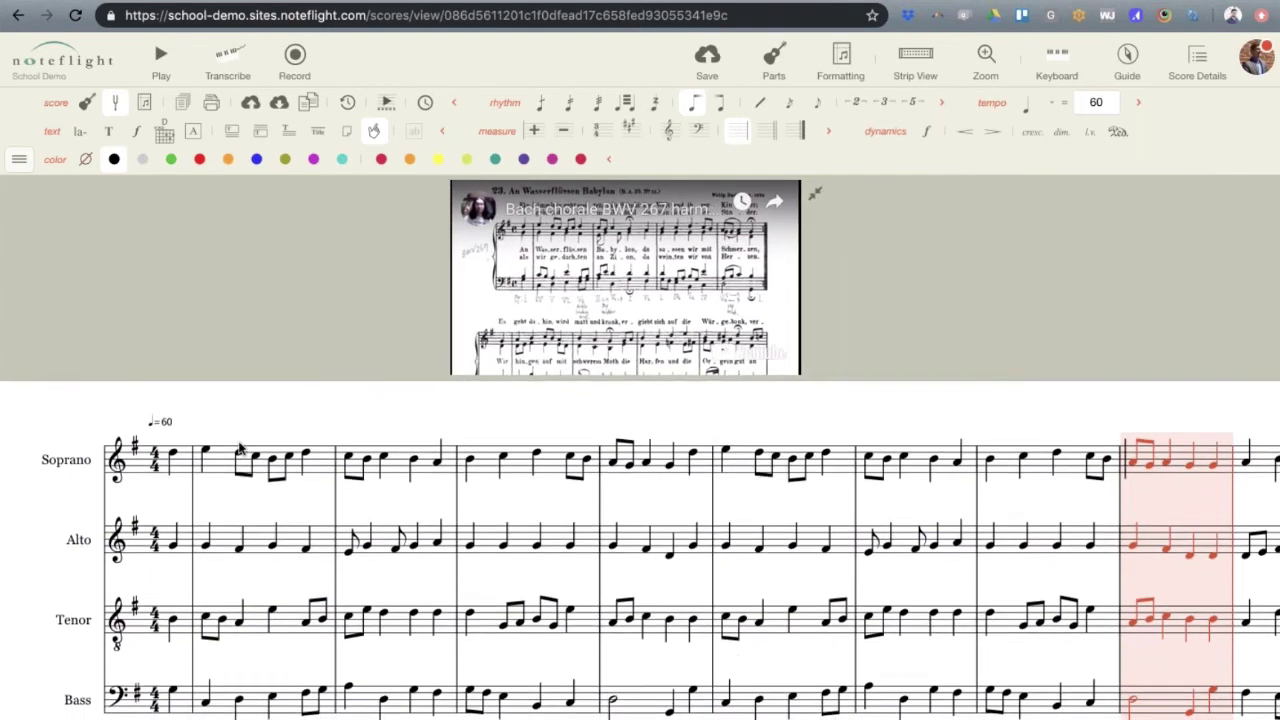
Play the synced score from the first Soprano note, stop playback, and save the score
click(178, 472)
key(space)
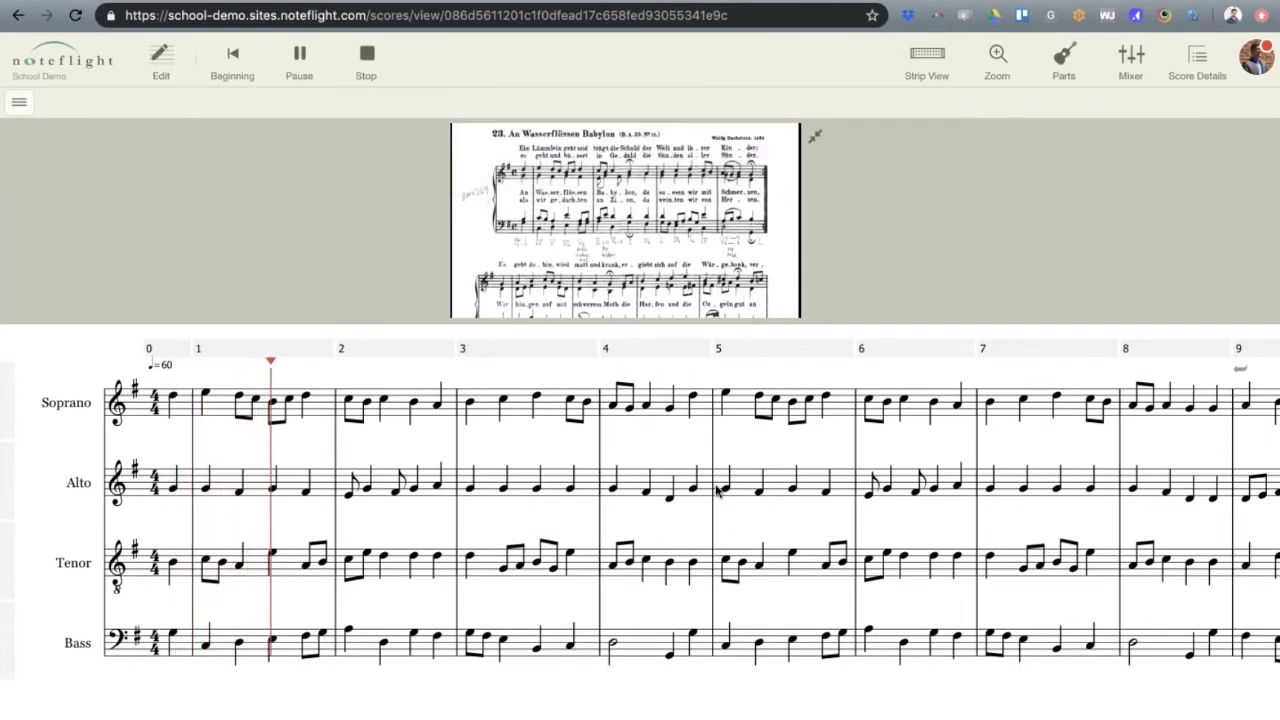
click(368, 60)
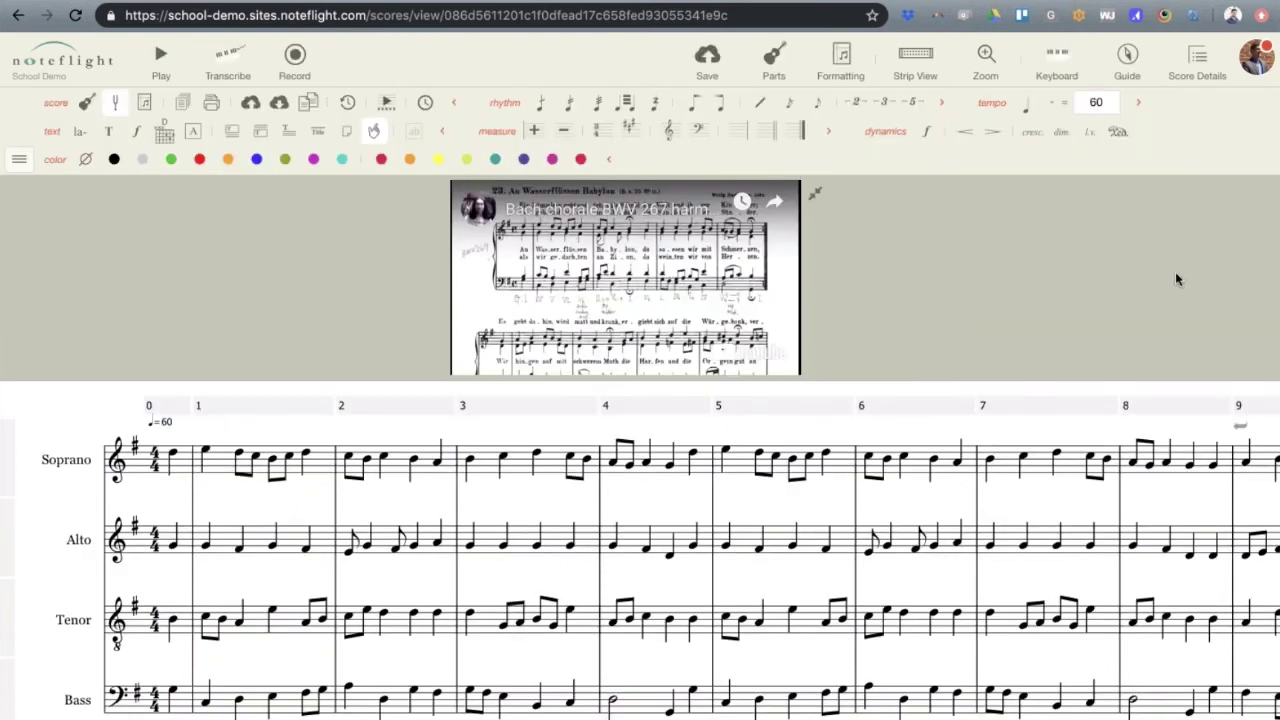
key(super+s)
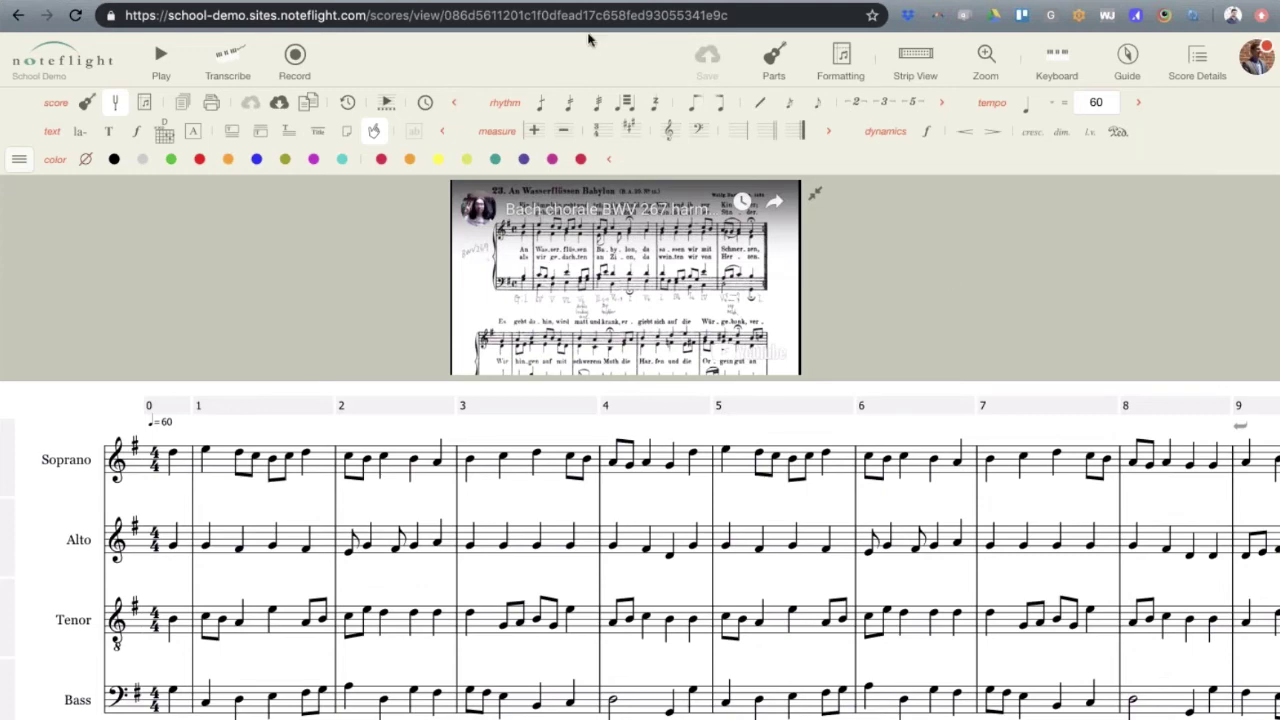
Switch the score to audio recording and show the playback settings of the individual parts in the mixer
click(295, 62)
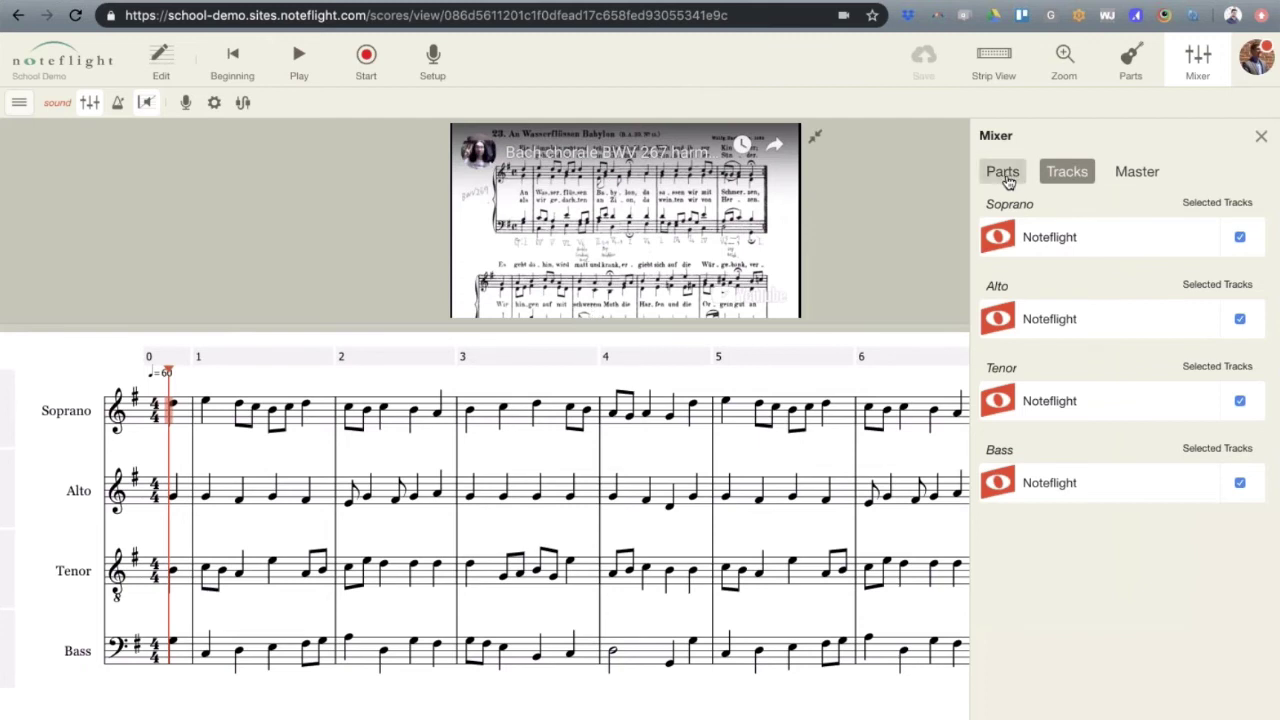
click(1004, 176)
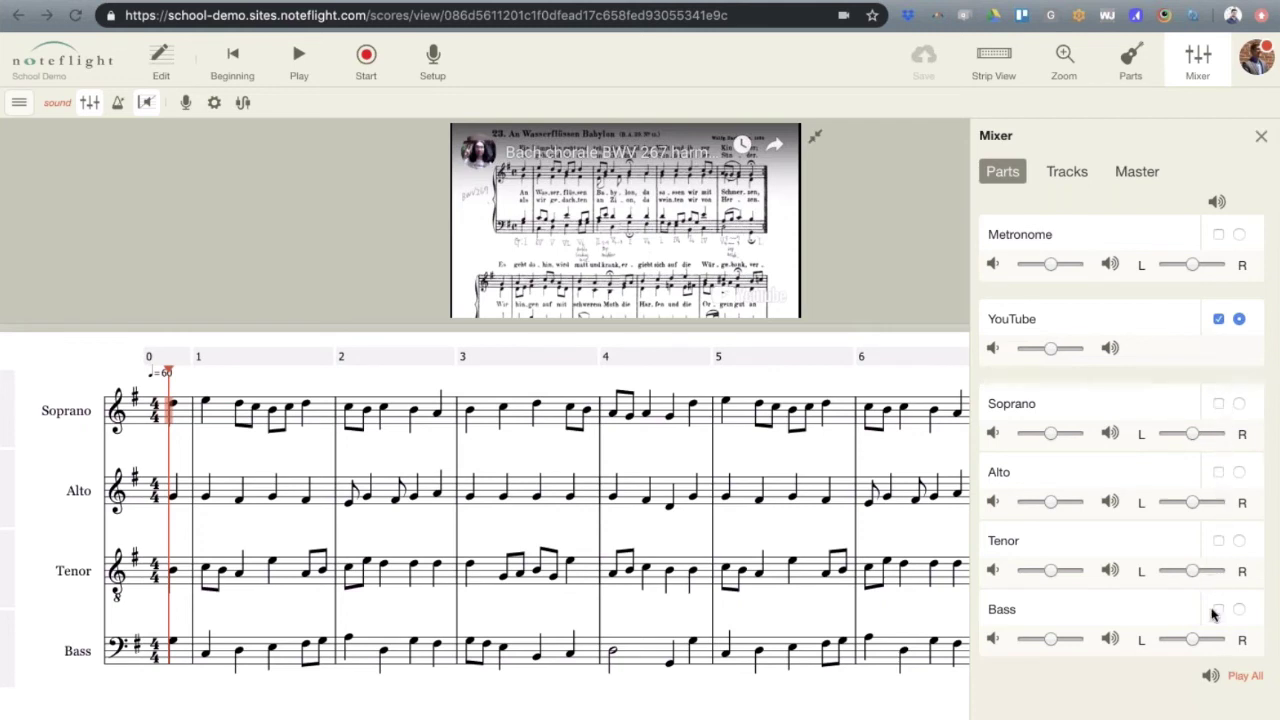
click(1218, 404)
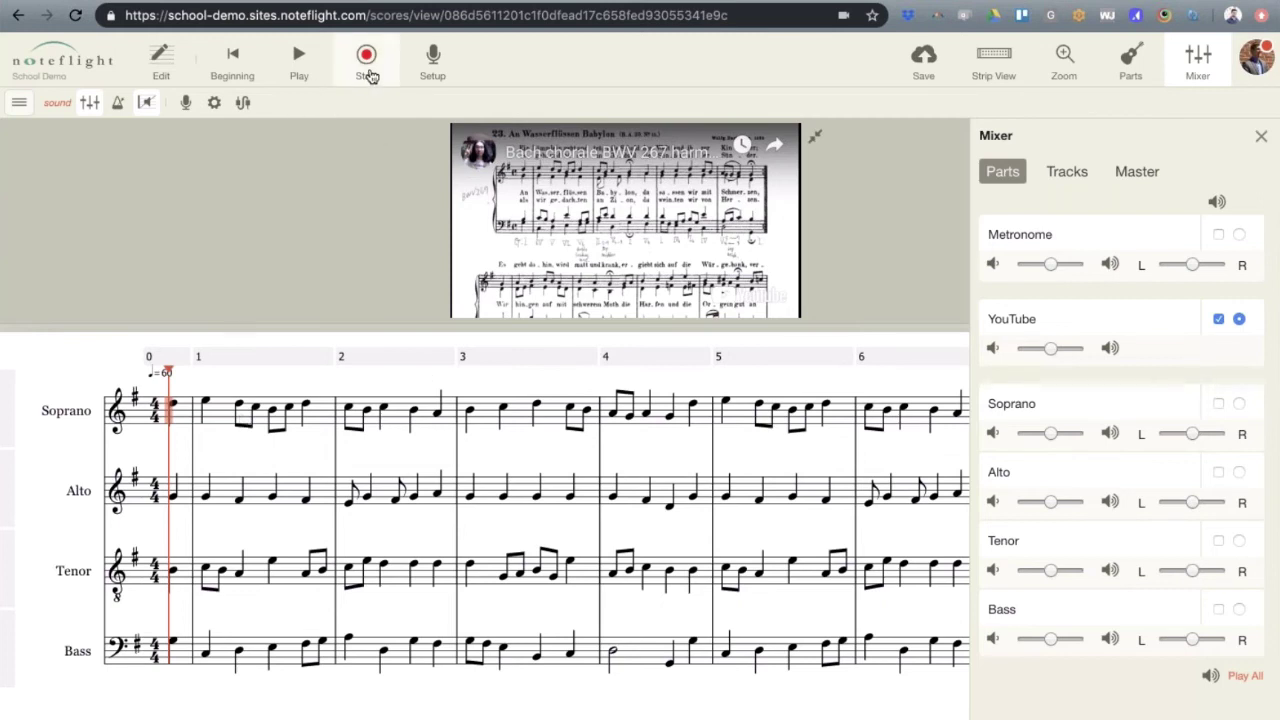
Record a short audio take on the Soprano part along with the YouTube video, stop, and show the mixer's tracks
click(368, 74)
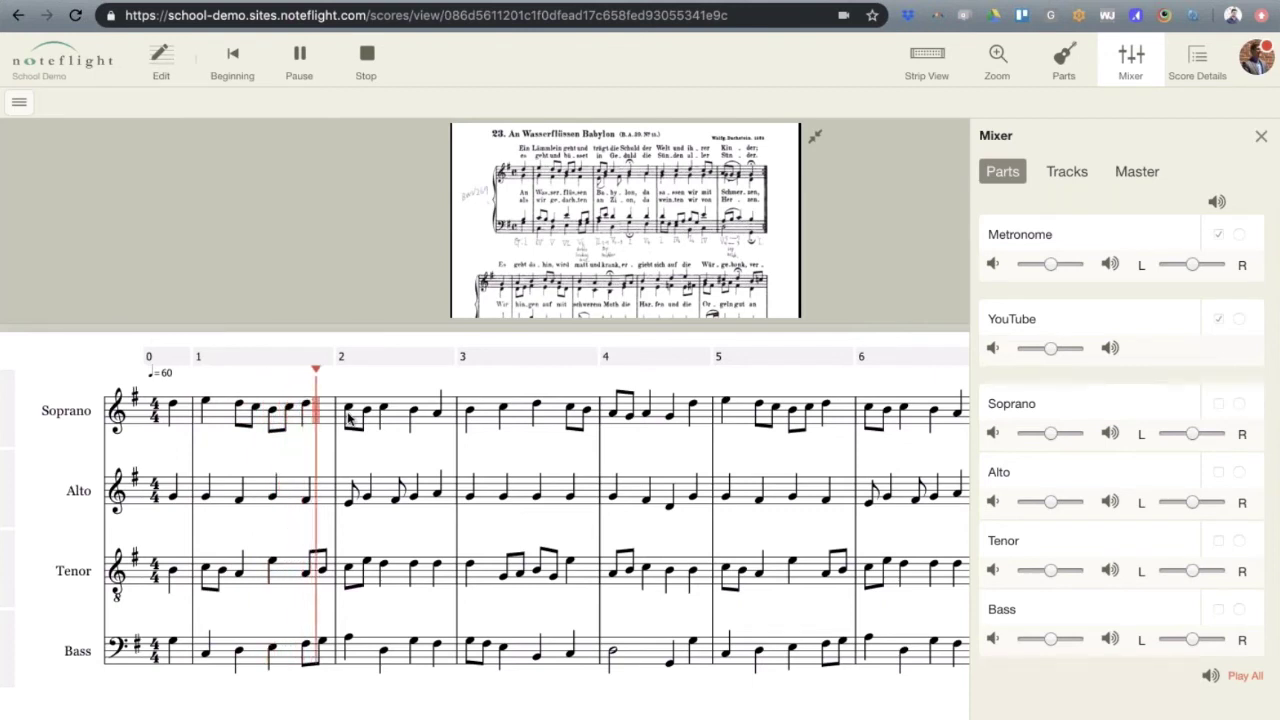
click(367, 77)
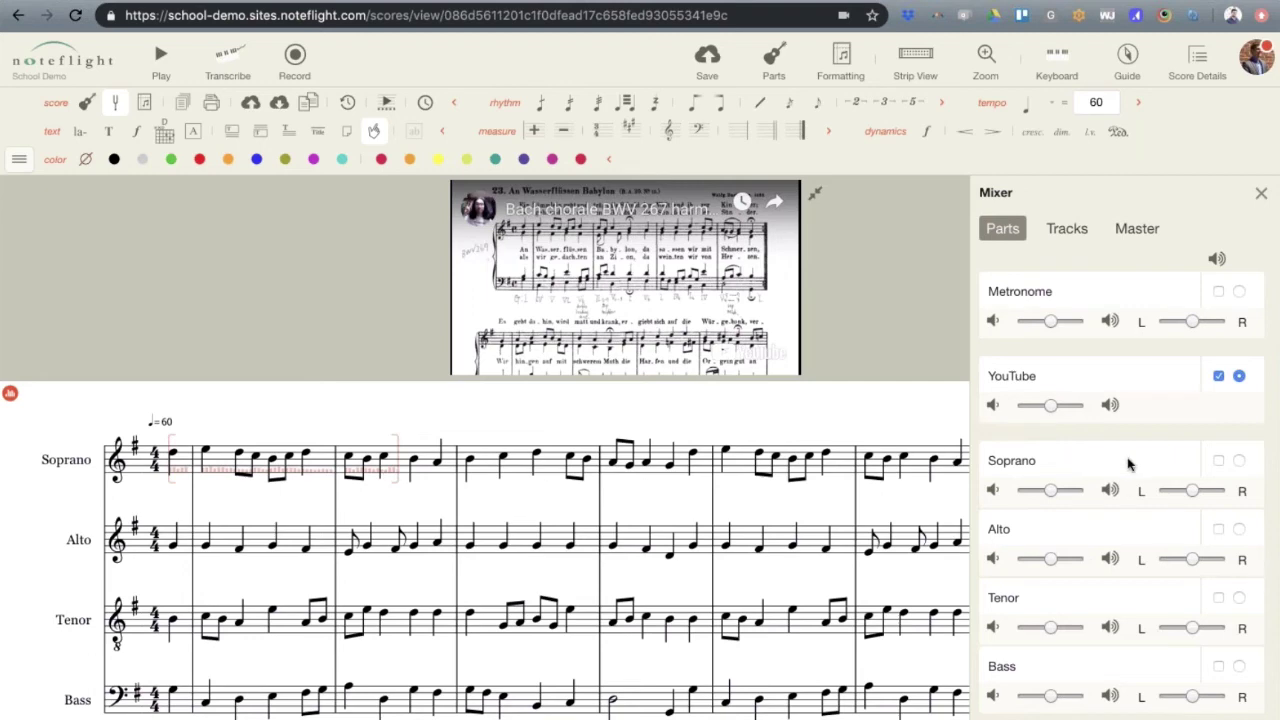
click(1067, 228)
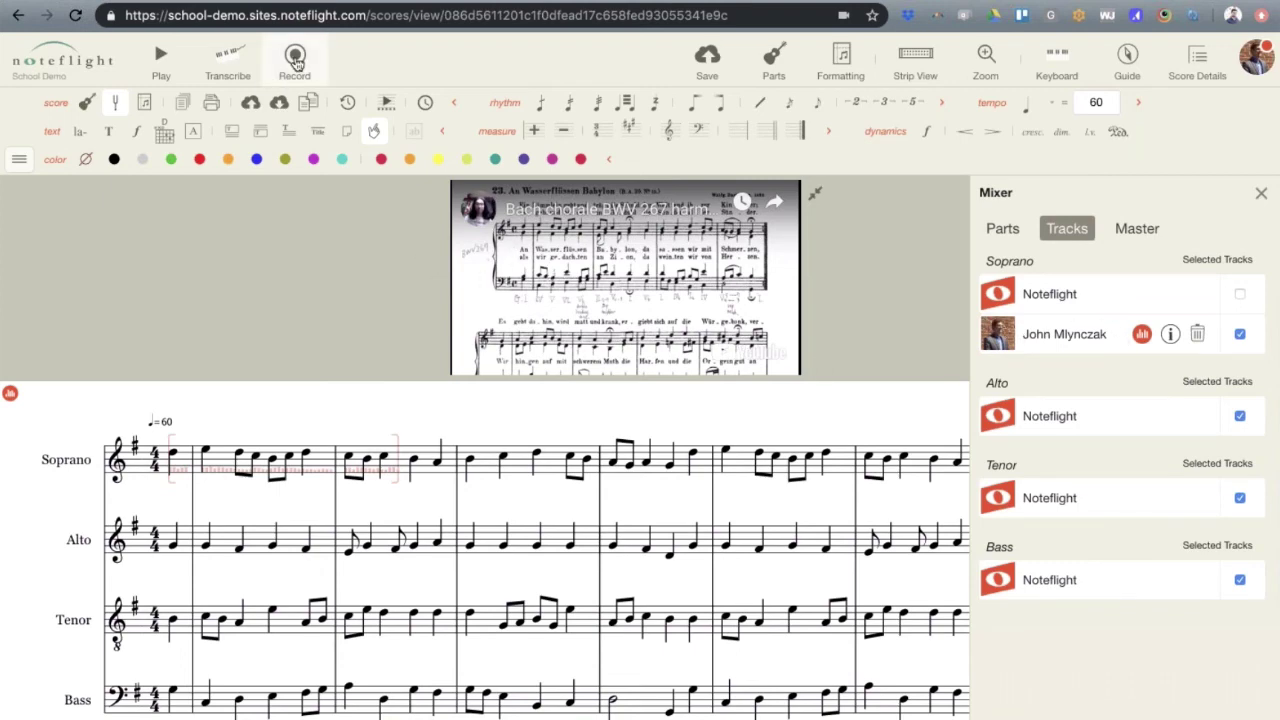
In the recording mixer's part settings, enable Soprano alongside YouTube, lower the YouTube volume to near minimum, and set Soprano to about mid volume
click(295, 62)
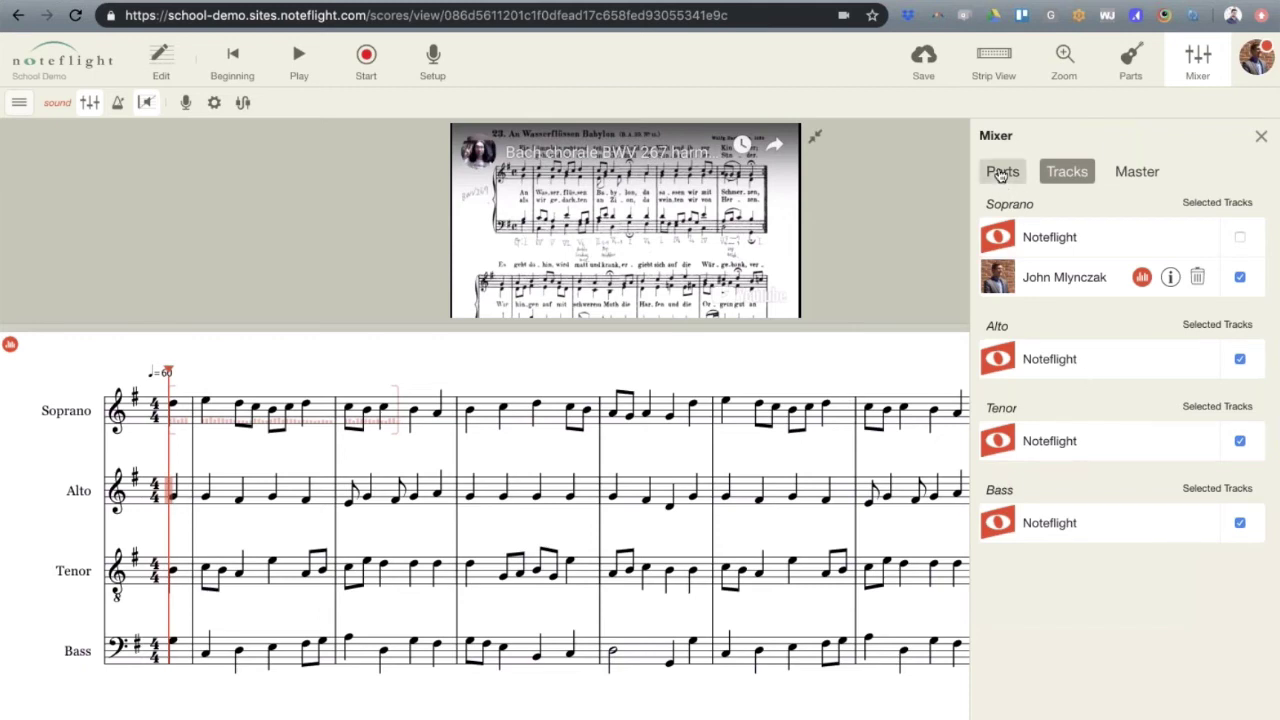
click(1001, 175)
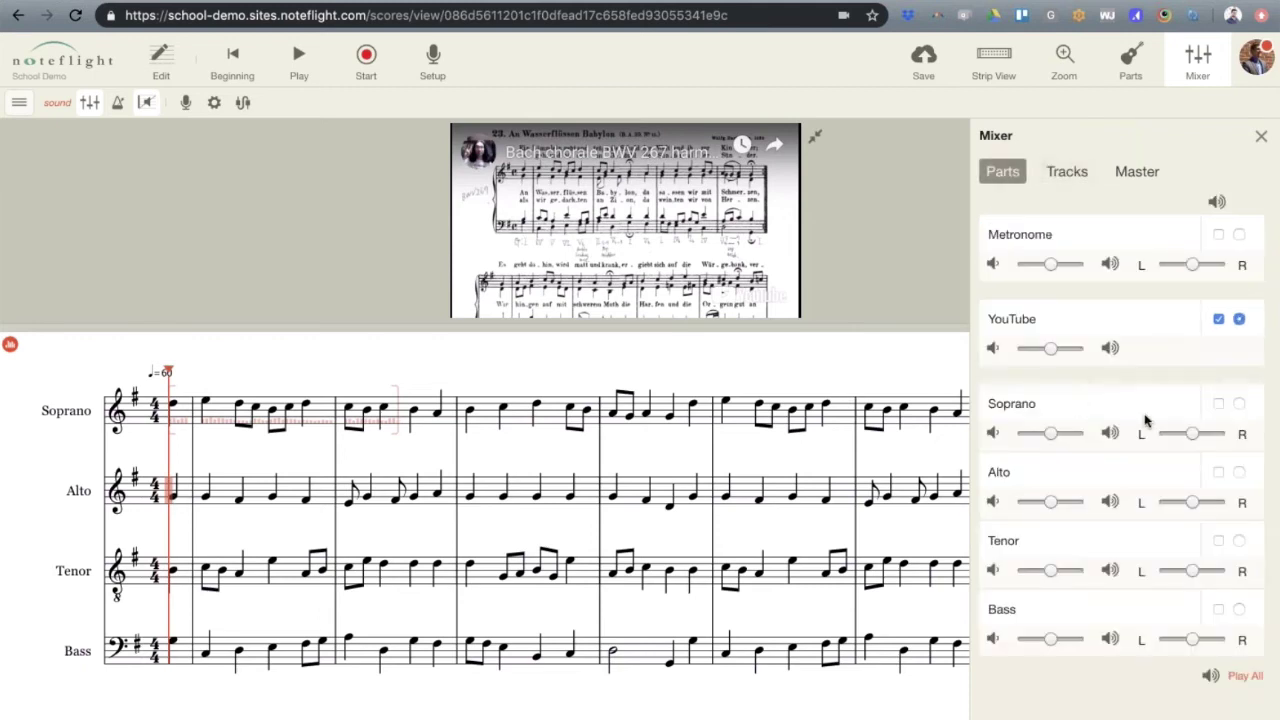
click(1218, 404)
drag(1050, 436, 1074, 434)
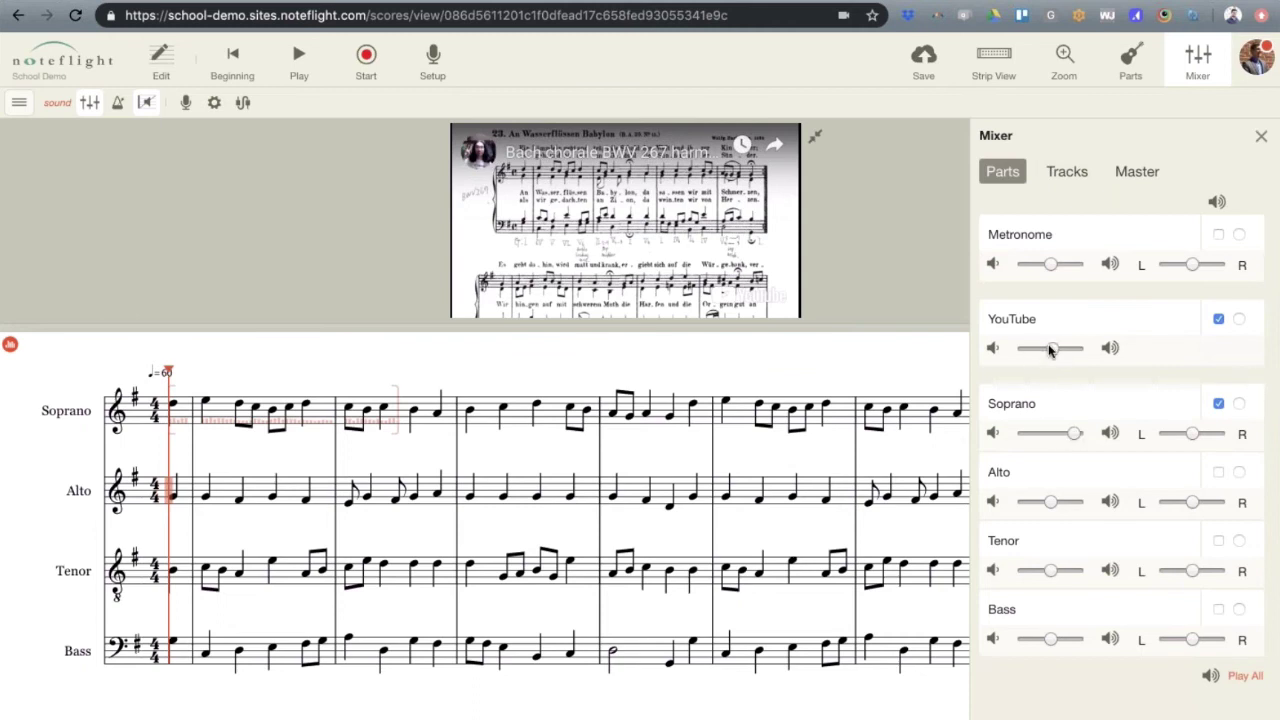
drag(1050, 348, 1020, 350)
mouse_move(1072, 437)
mouse_down()
mouse_move(1046, 435)
mouse_move(1068, 440)
mouse_up()
drag(1066, 433, 1046, 434)
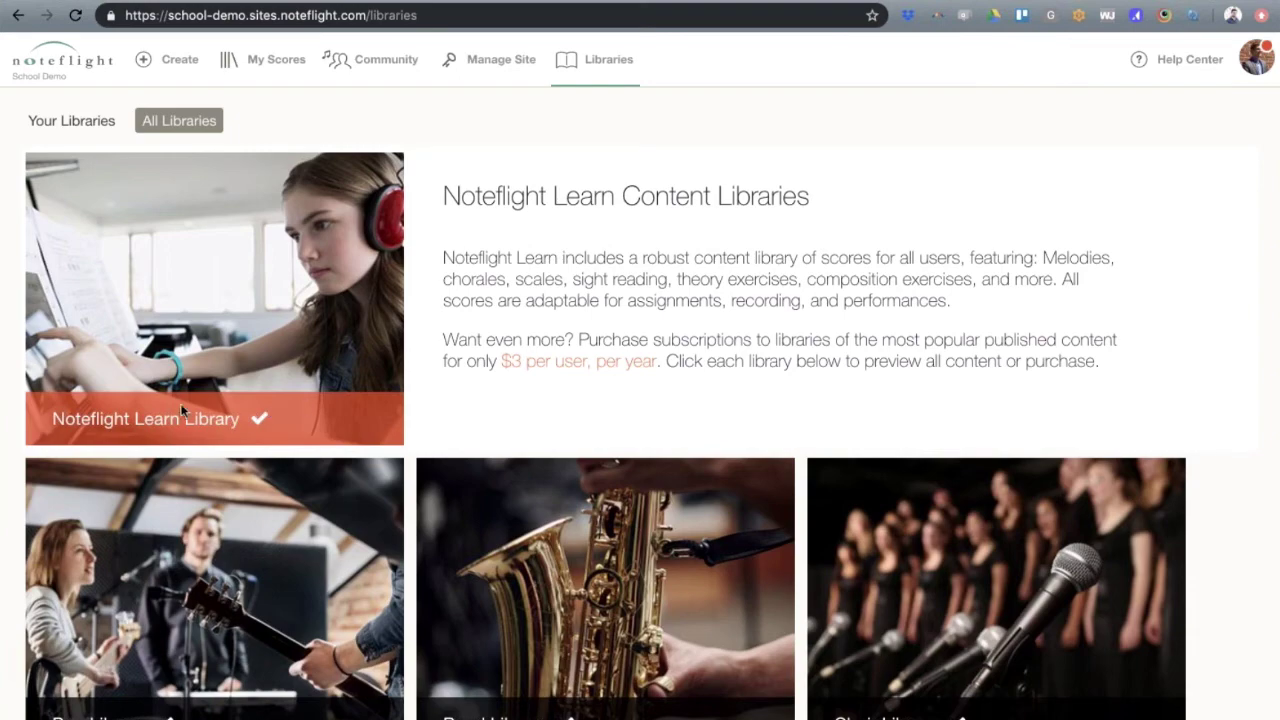
Browse the catalog of the Noteflight Learn Library and return to the overview of all libraries
click(238, 320)
scroll(497, 294, down, 5)
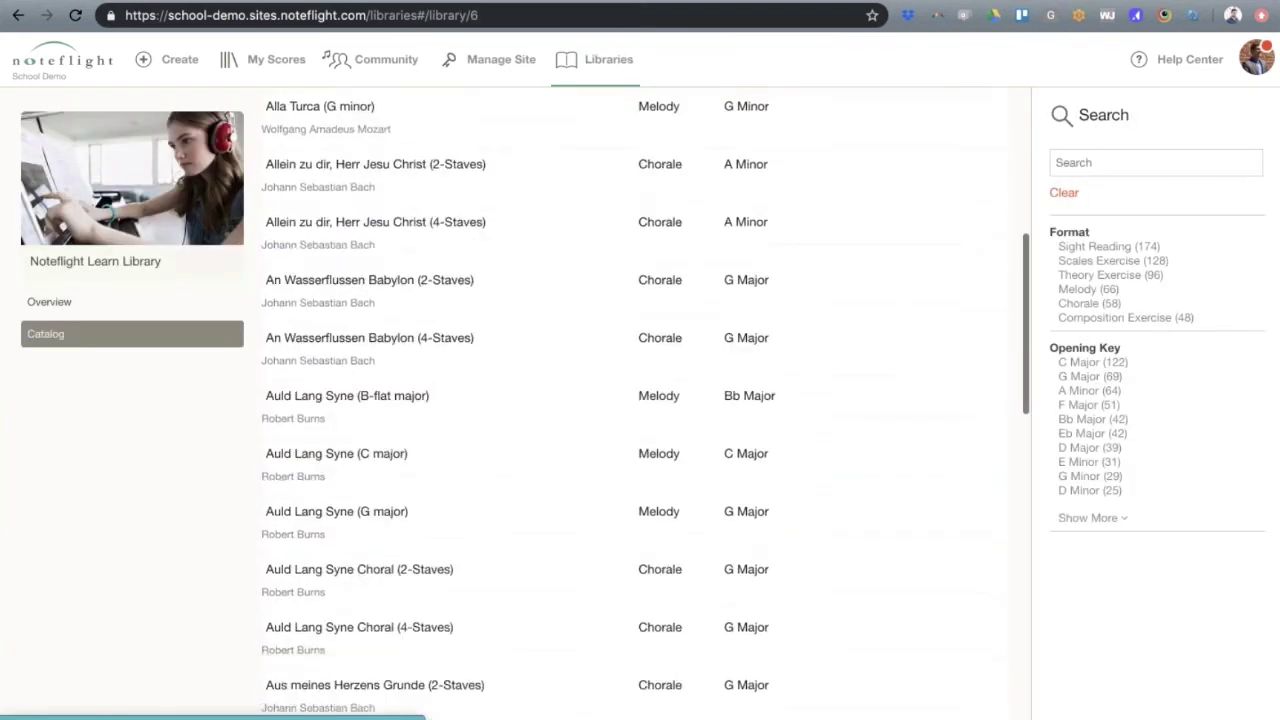
scroll(646, 203, down, 5)
scroll(646, 203, up, 5)
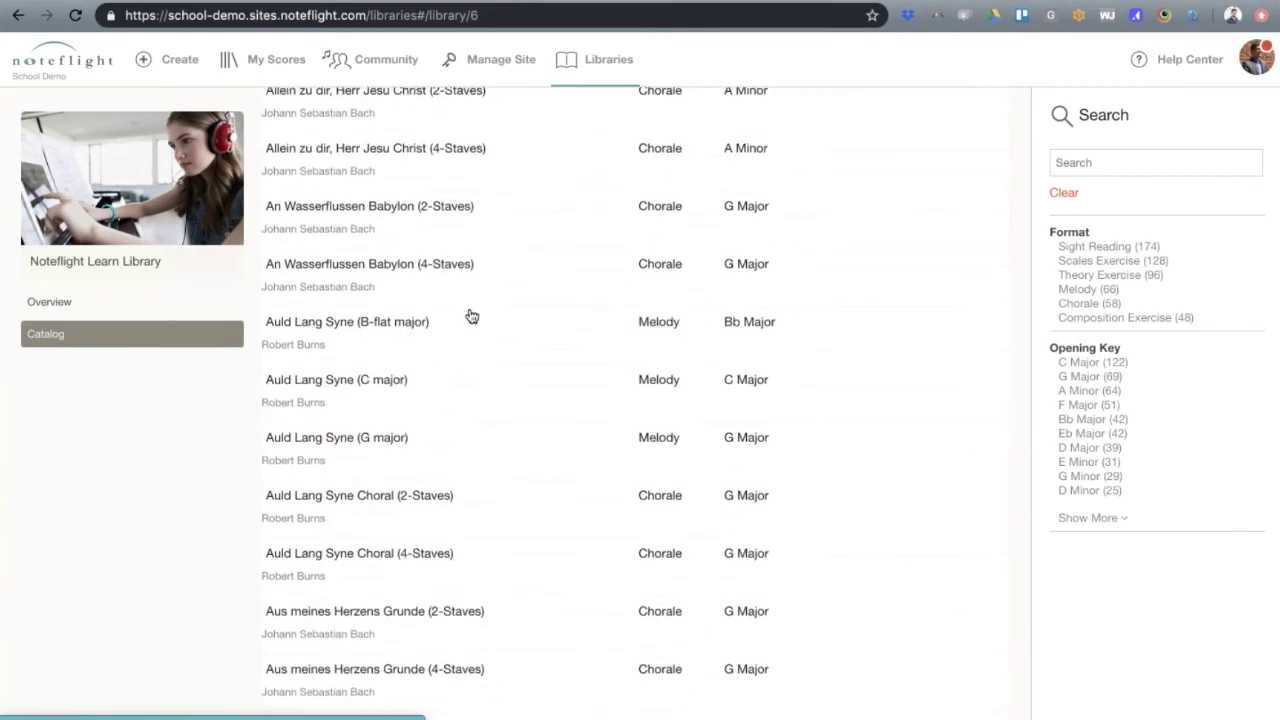
click(18, 15)
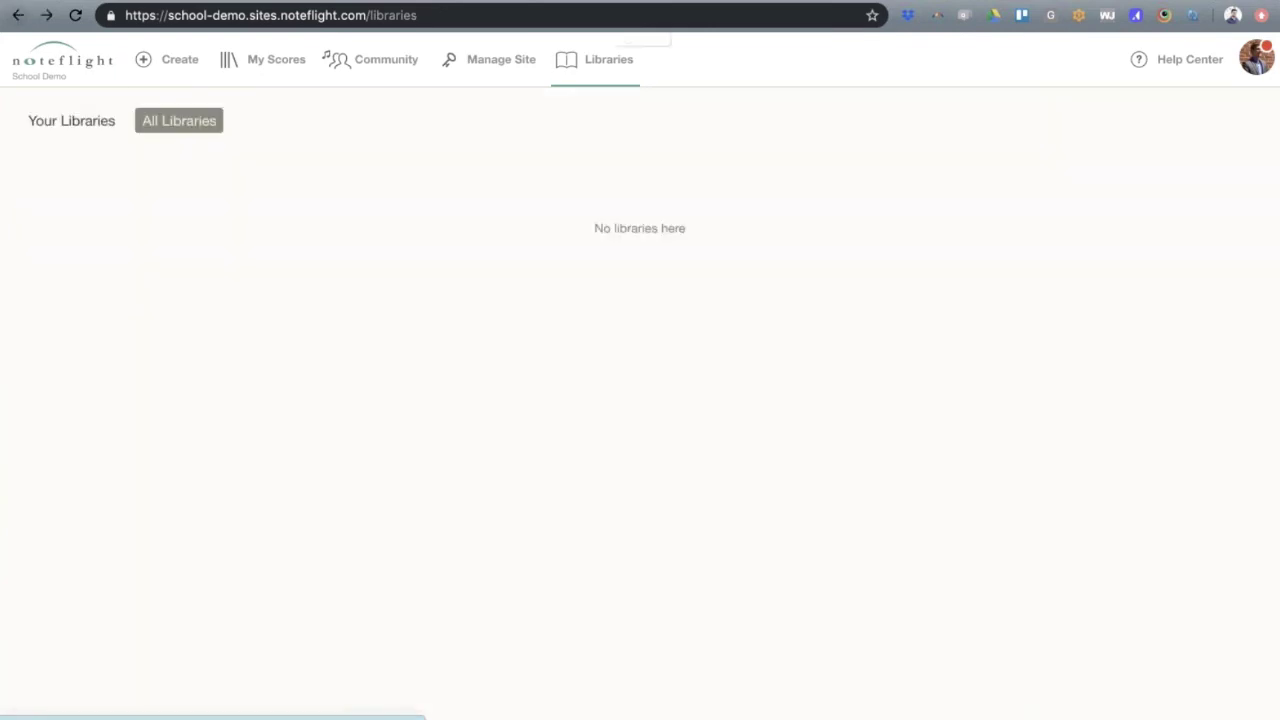
Look over the available content libraries and open the Pop Library and the Guitar Library in separate new browser tabs
scroll(435, 319, down, 3)
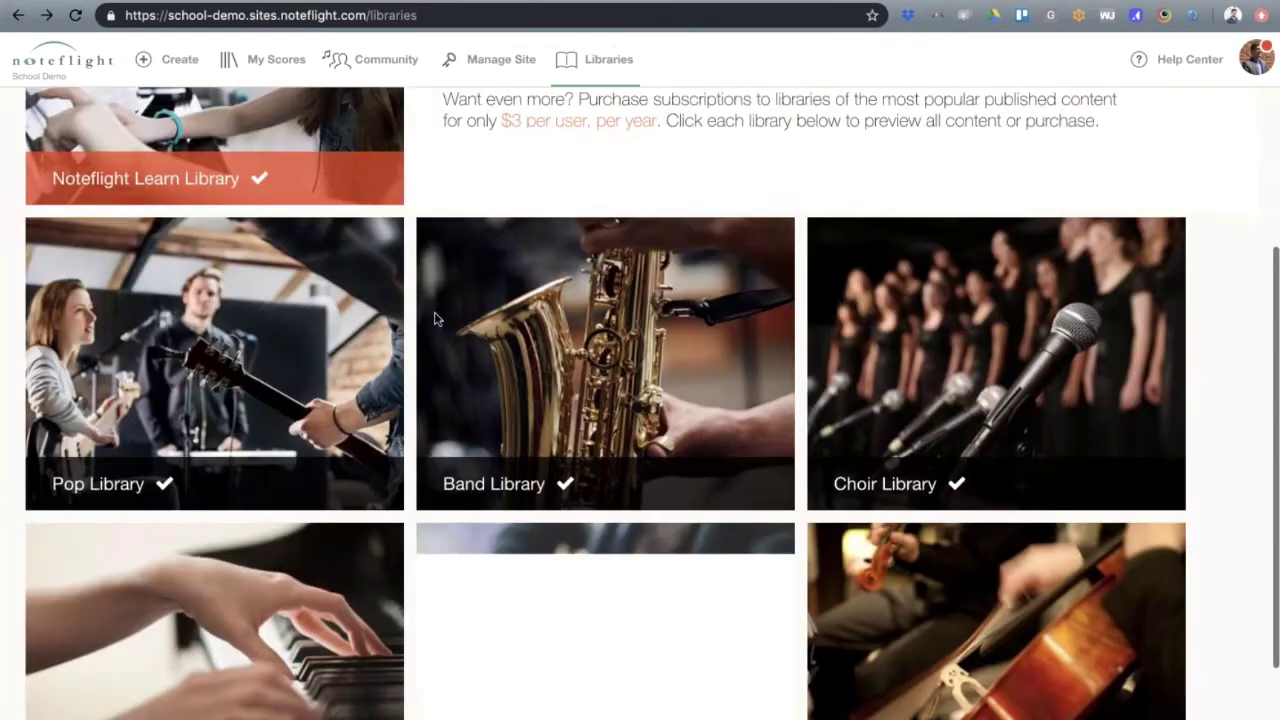
scroll(435, 319, down, 1)
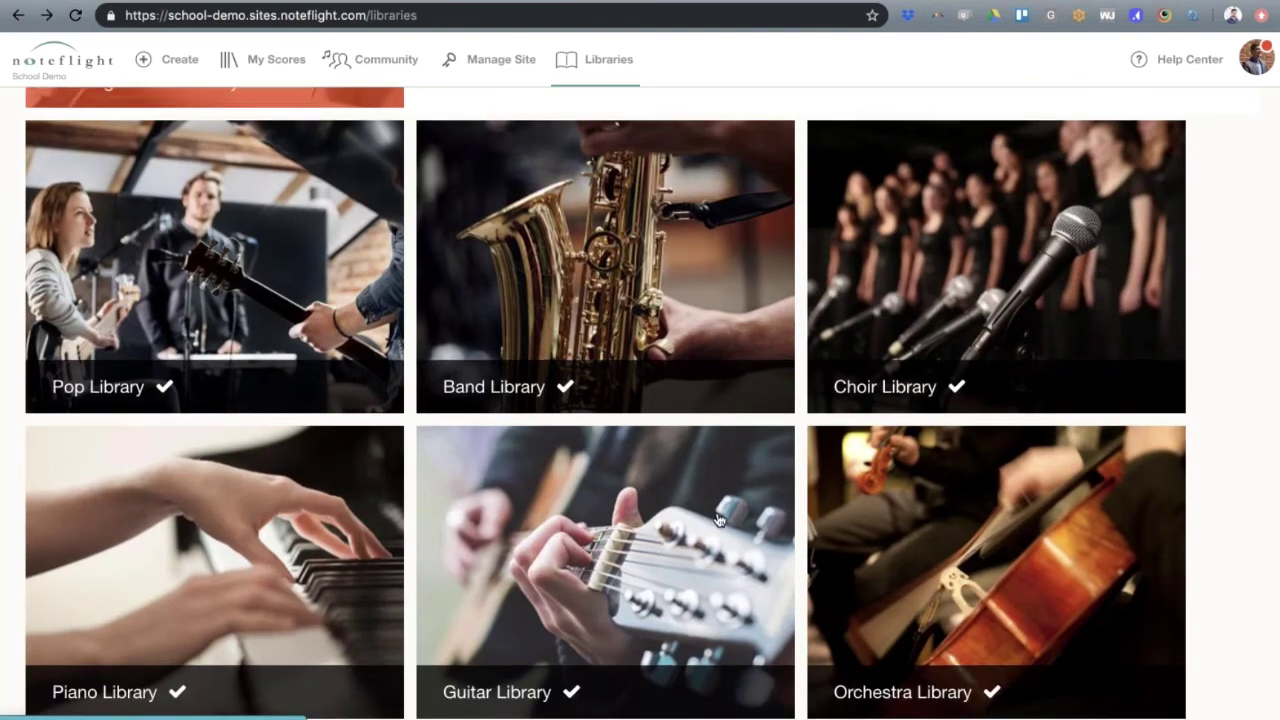
scroll(718, 519, up, 1)
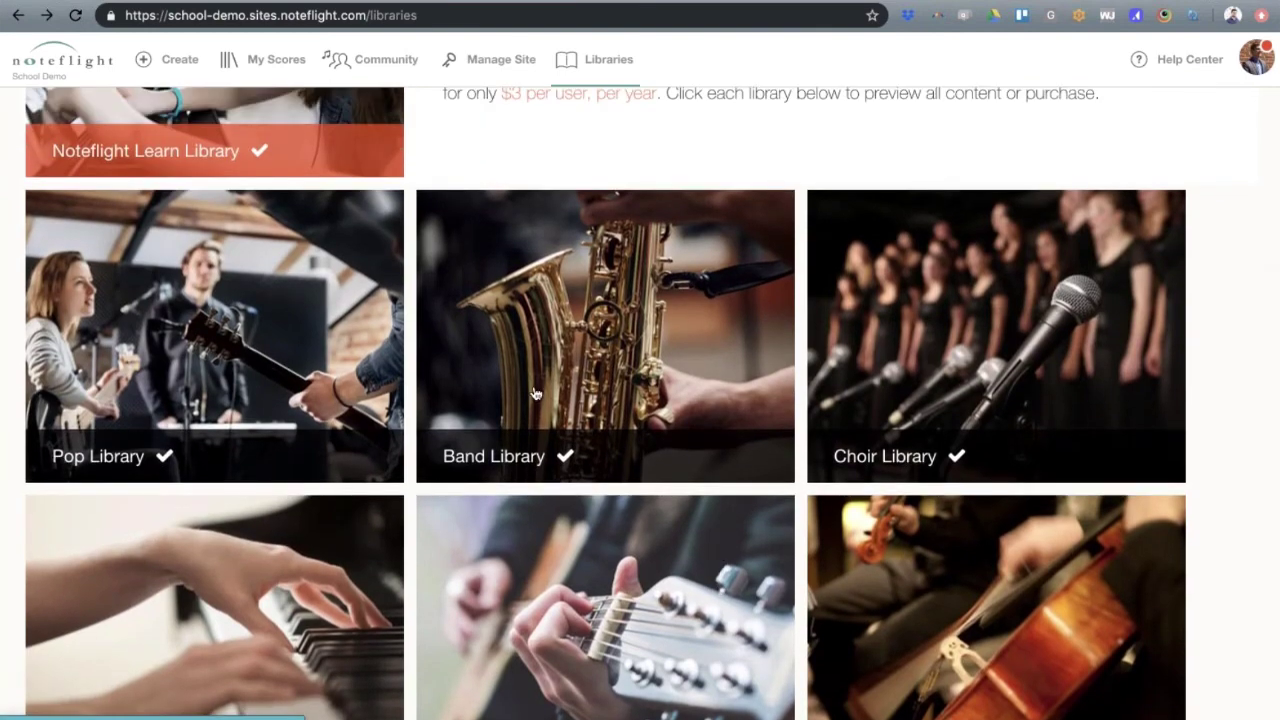
scroll(225, 262, down, 1)
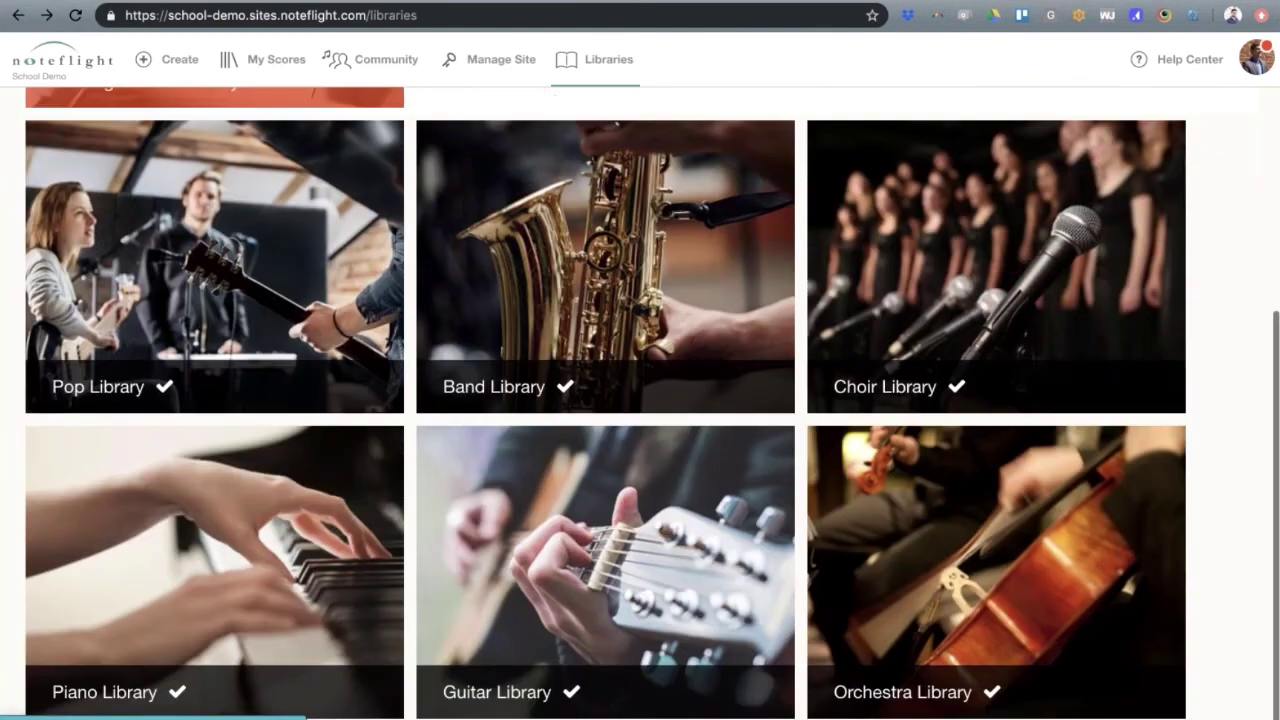
right_click(225, 262)
click(300, 267)
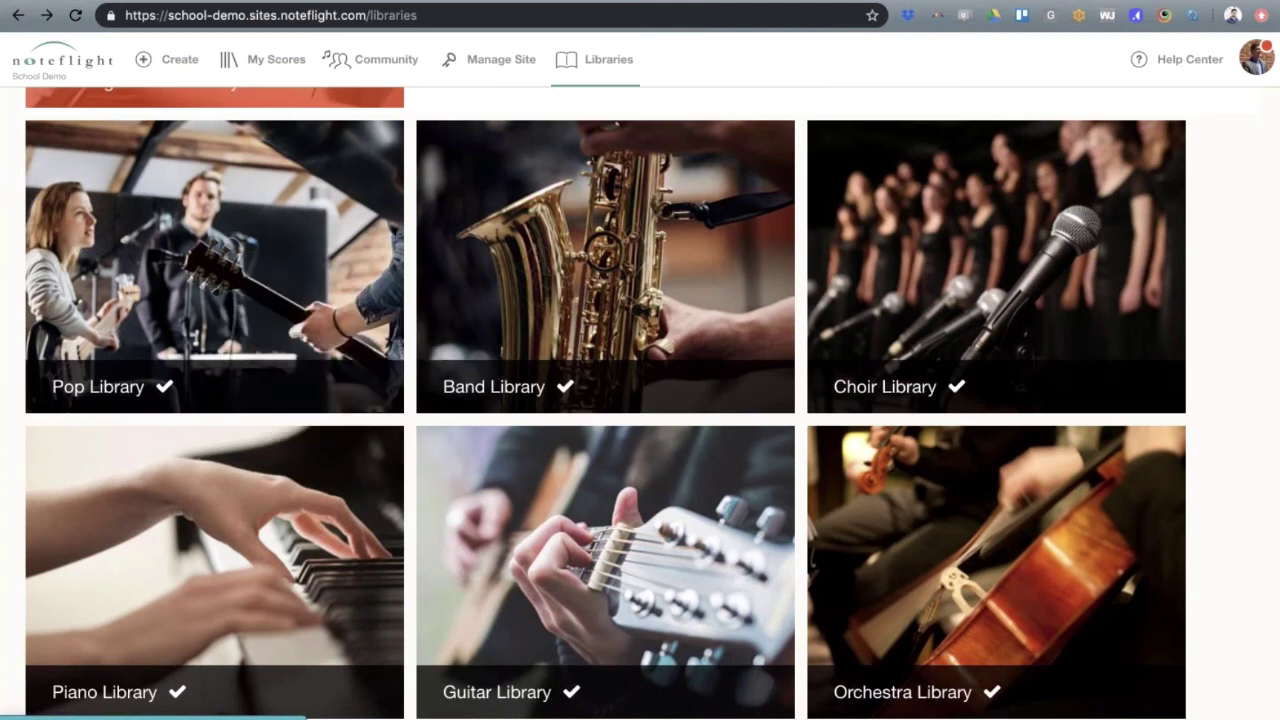
right_click(630, 546)
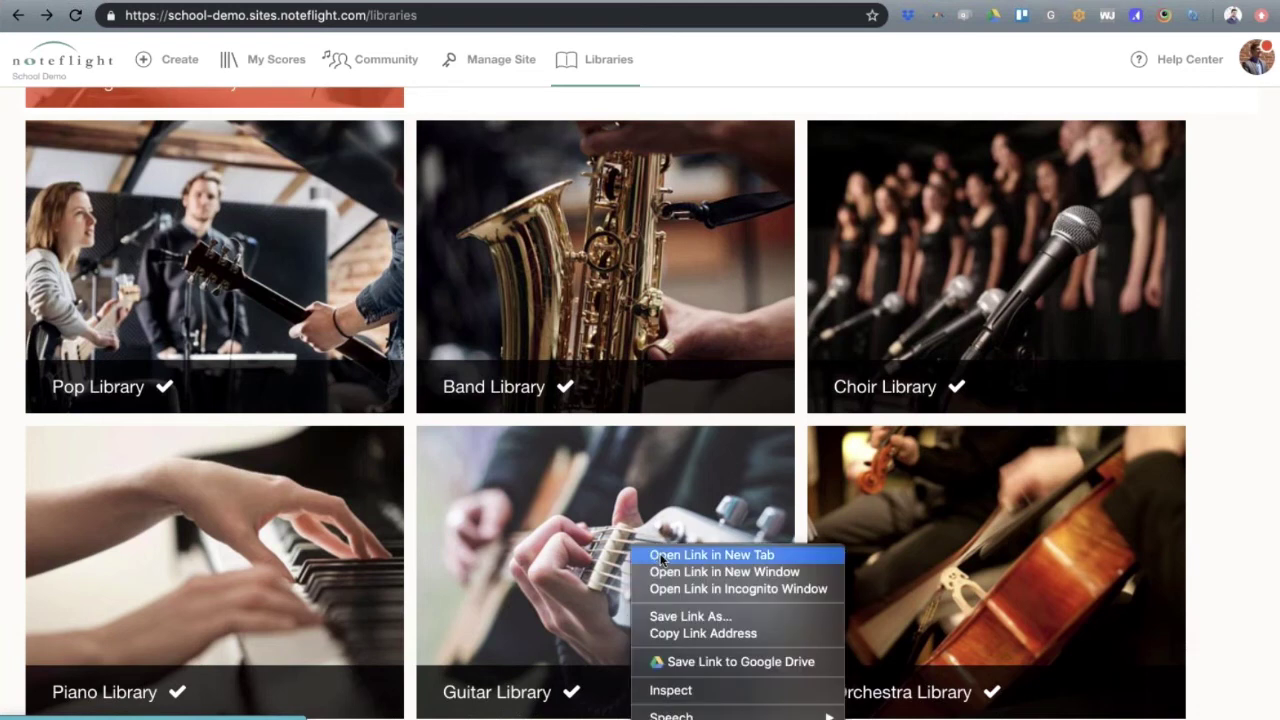
click(660, 557)
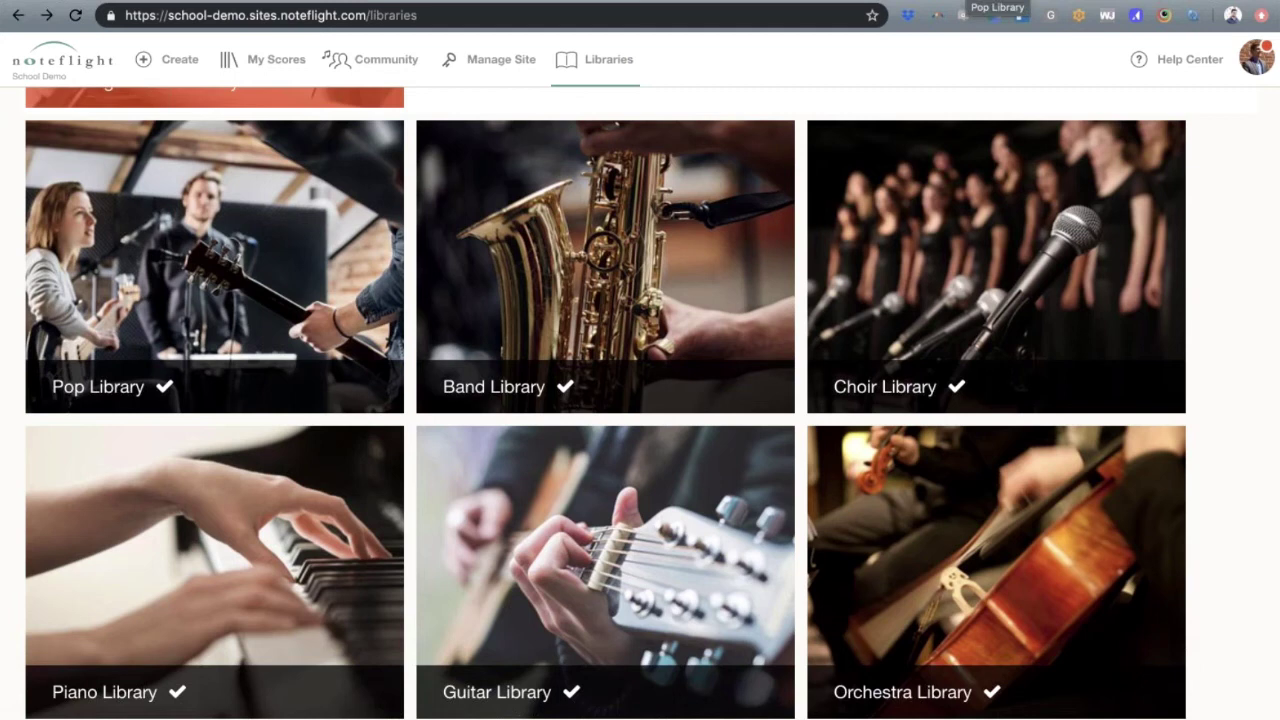
Switch to the Pop Library catalog, browse its titles, and load more entries down to the songs starting with C
key(ctrl+Tab)
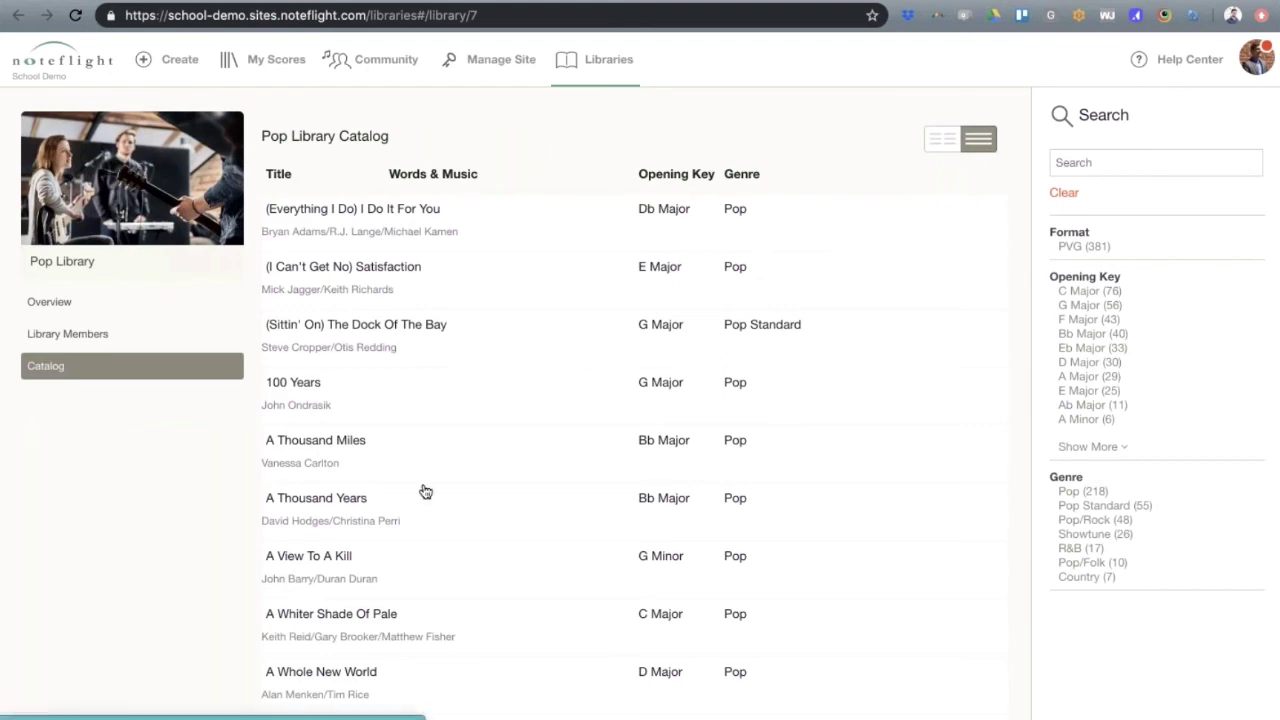
scroll(425, 491, down, 13)
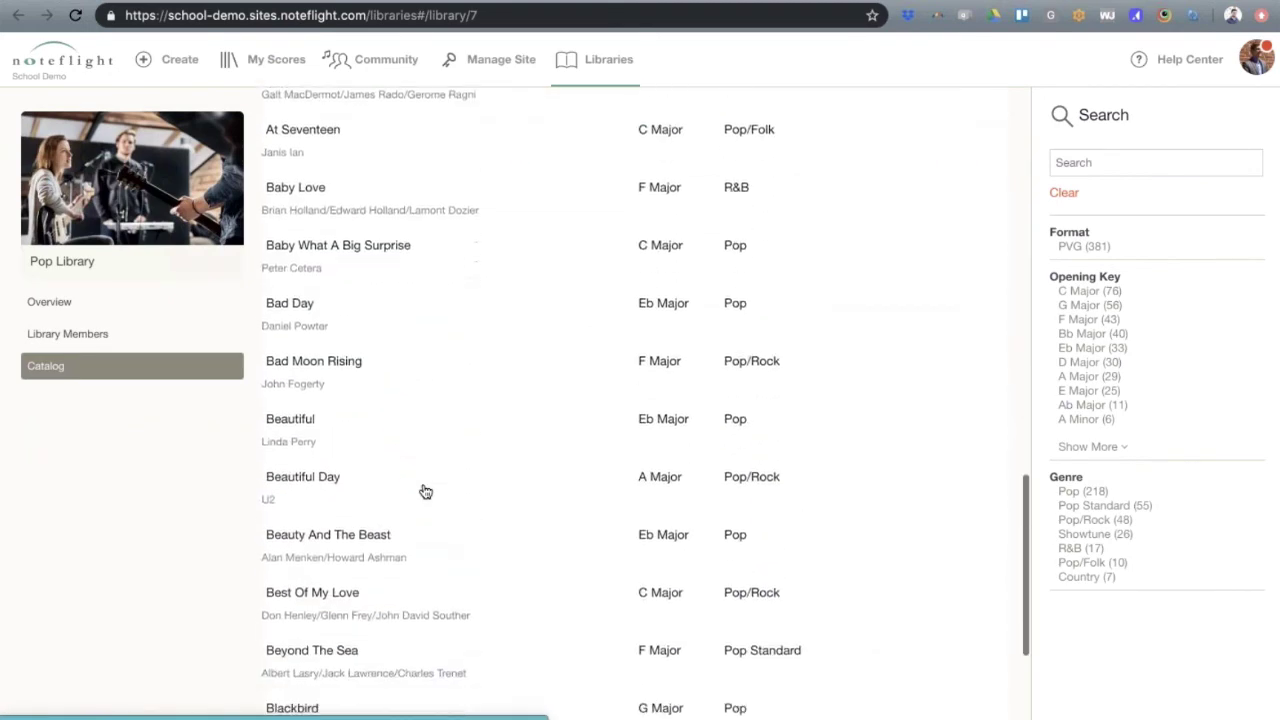
scroll(425, 491, down, 3)
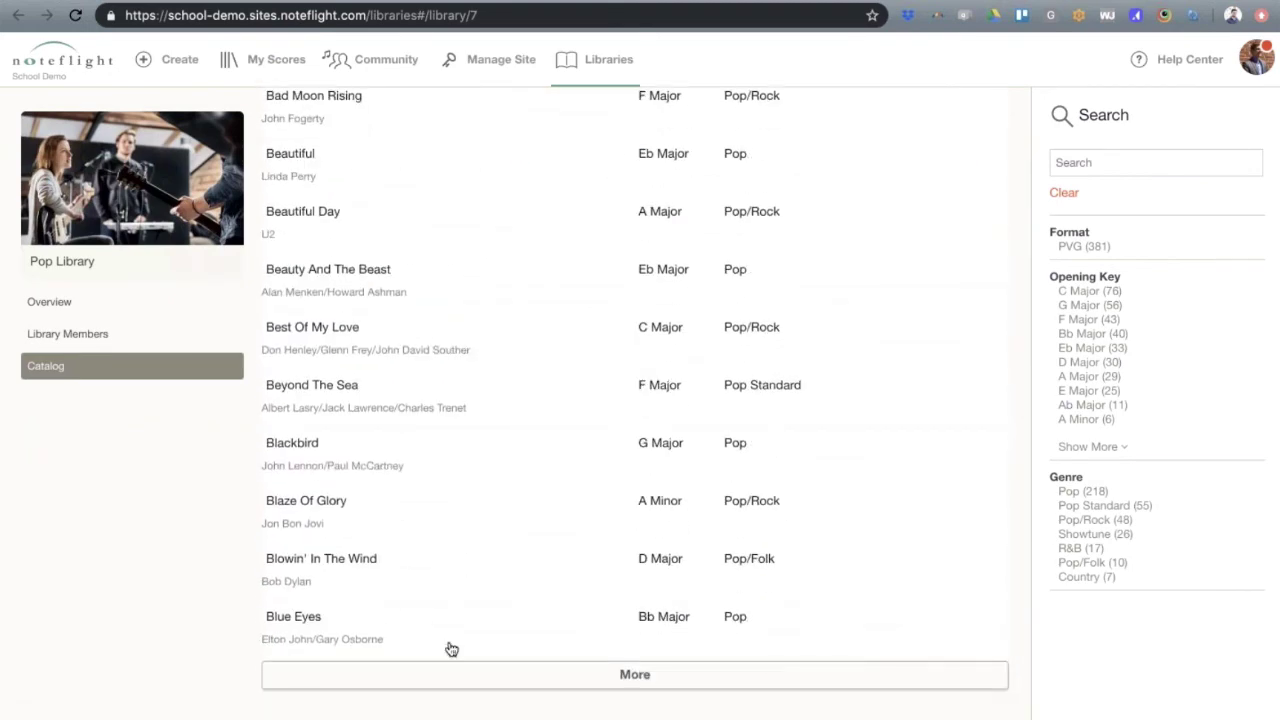
click(454, 676)
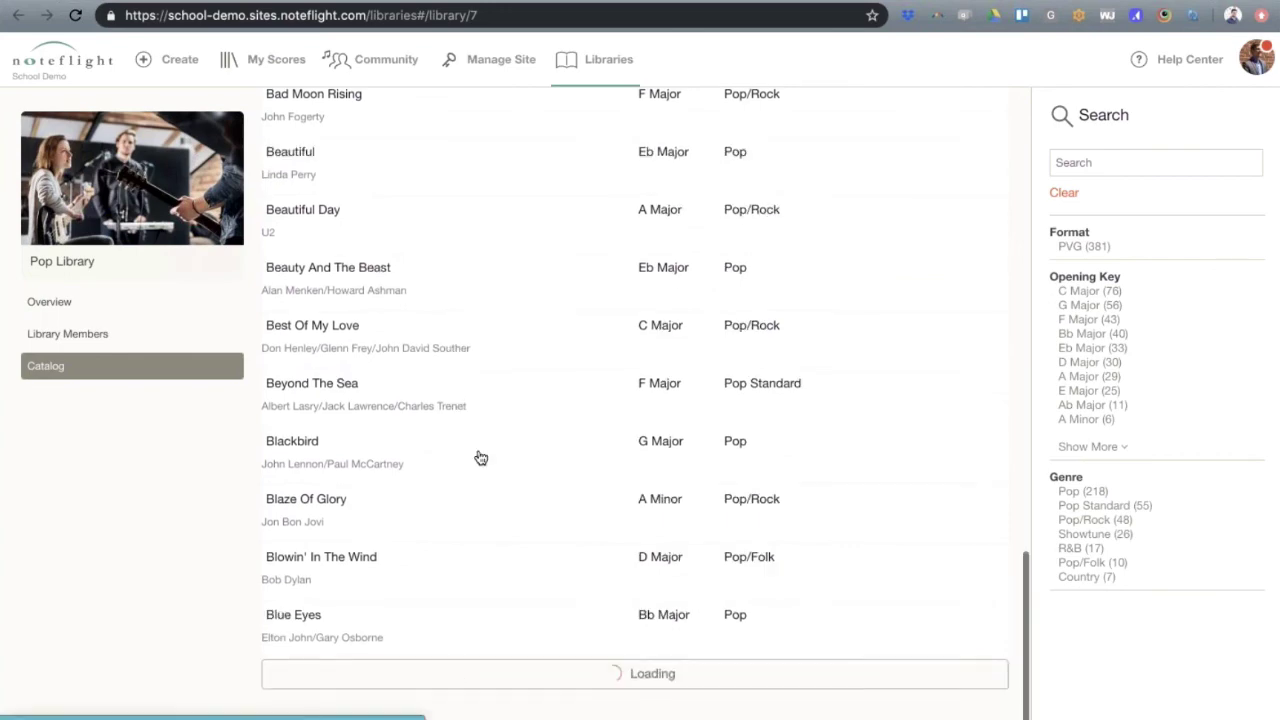
scroll(525, 333, down, 14)
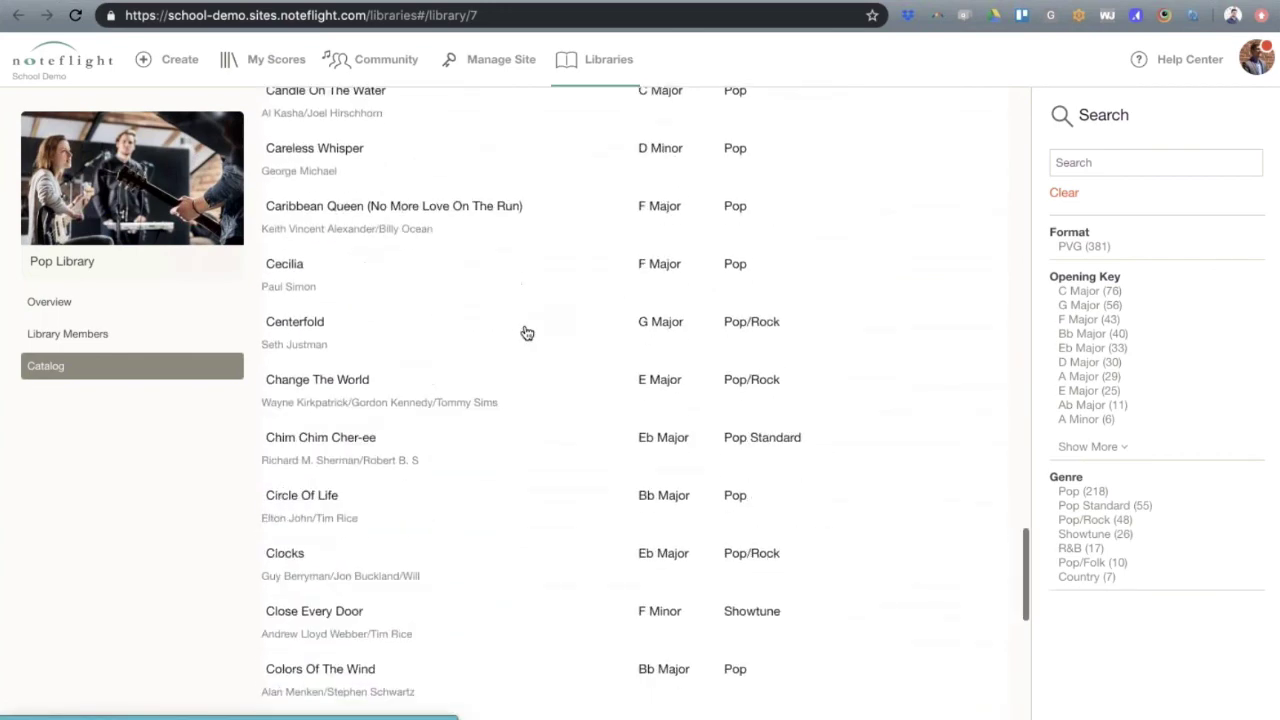
scroll(525, 333, down, 4)
scroll(320, 433, down, 1)
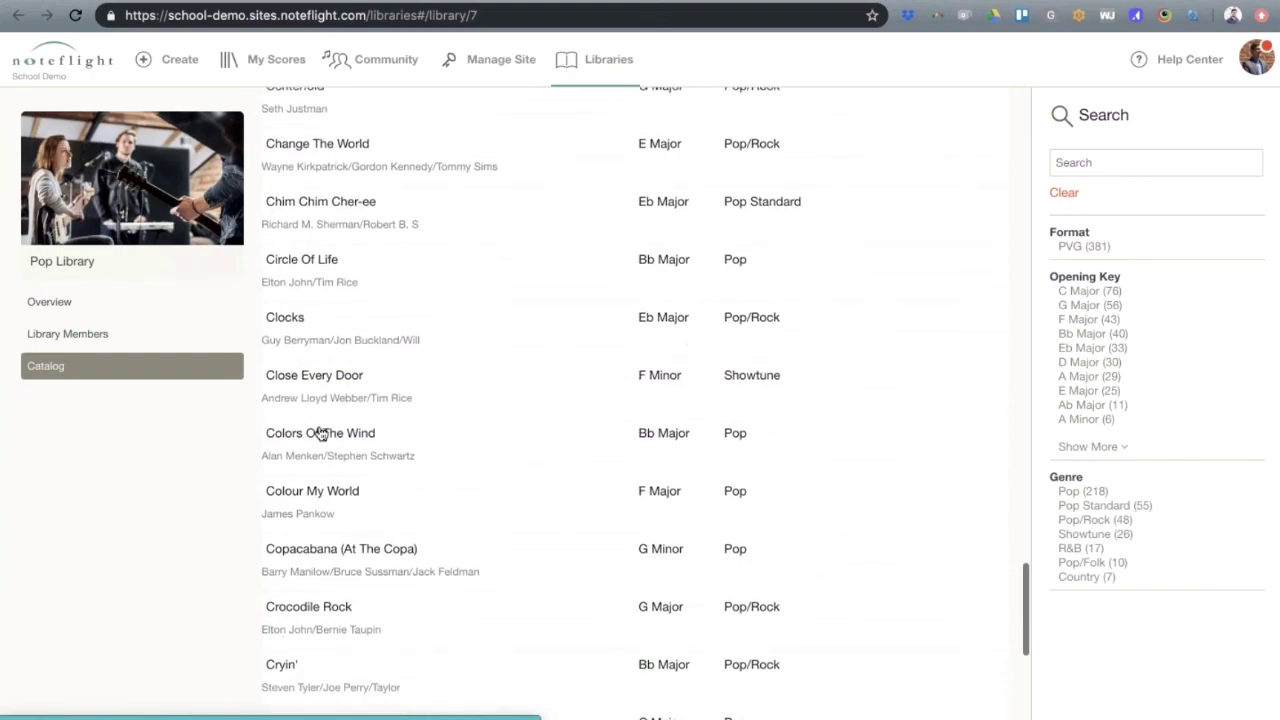
Open Colors Of The Wind from the Pop Library, check out an editable copy, and look through its first page
click(320, 433)
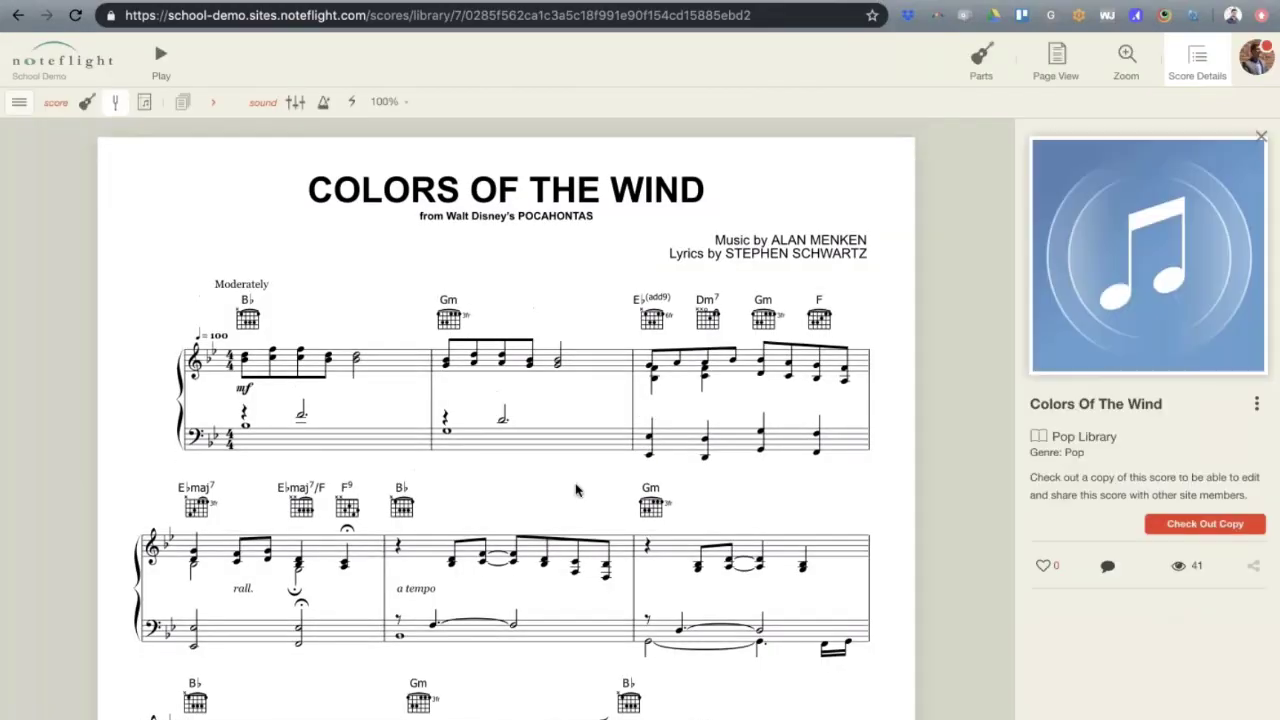
scroll(463, 476, down, 3)
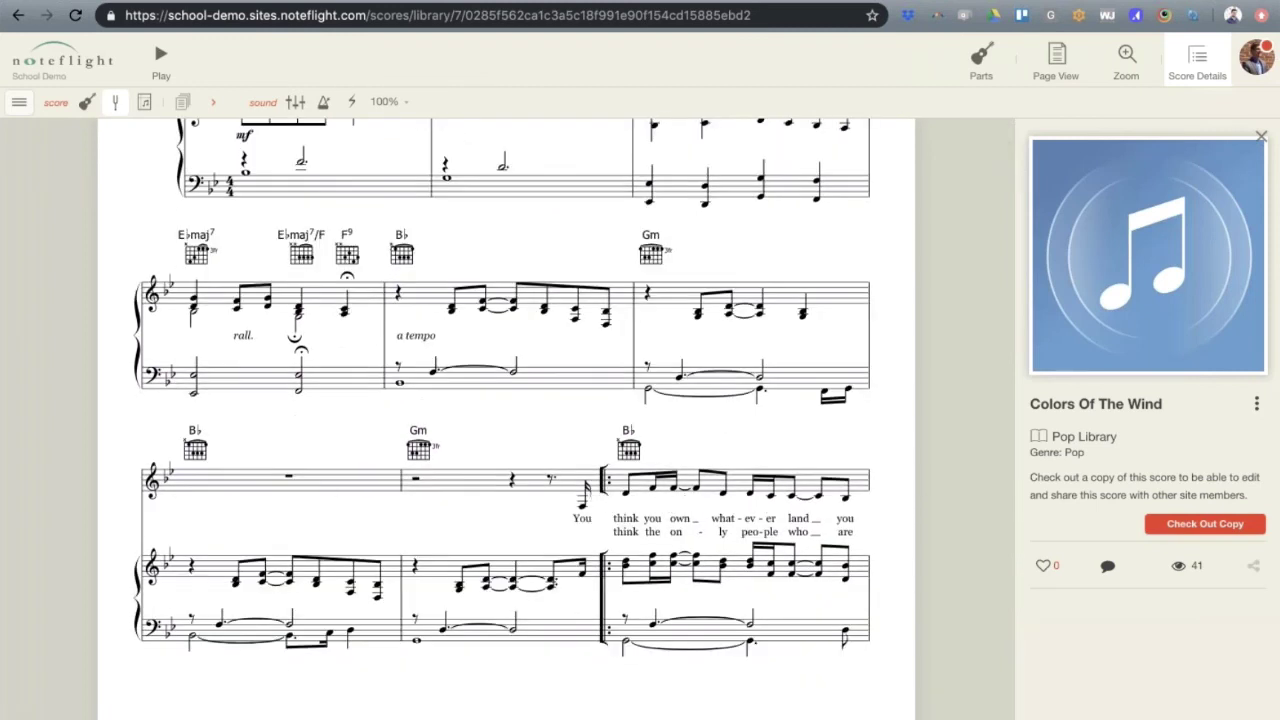
click(1162, 524)
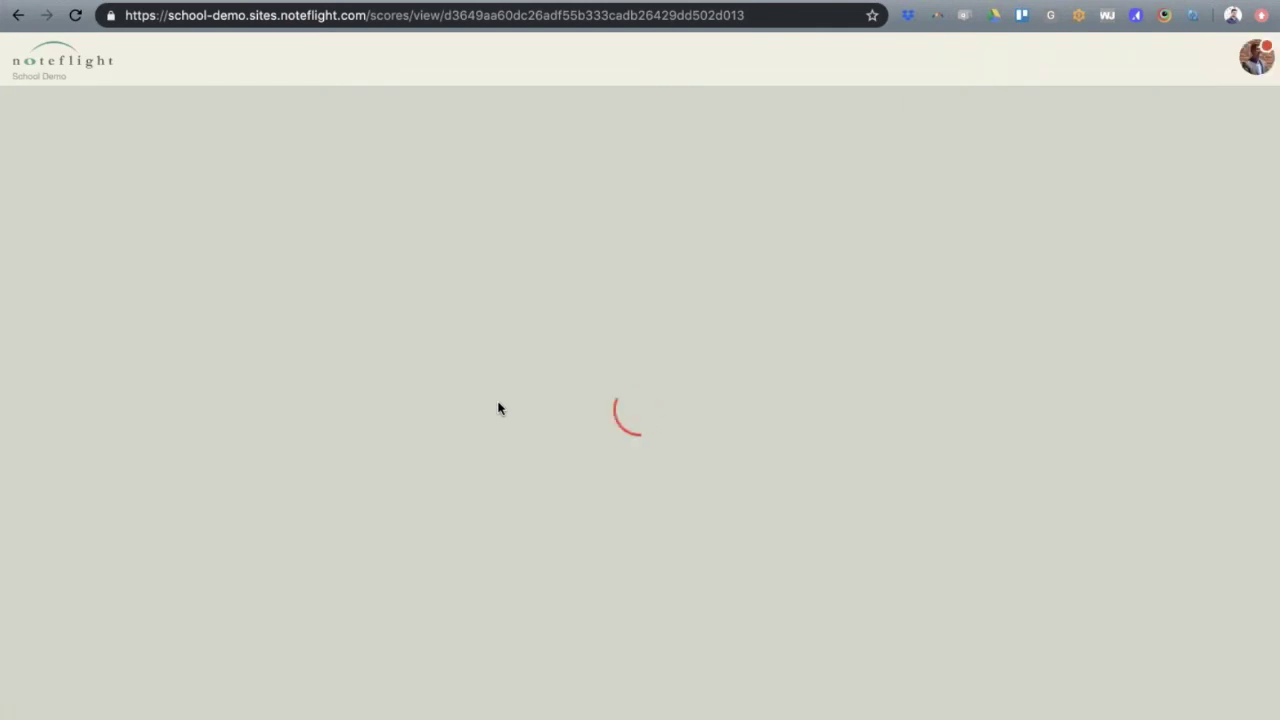
scroll(624, 507, down, 5)
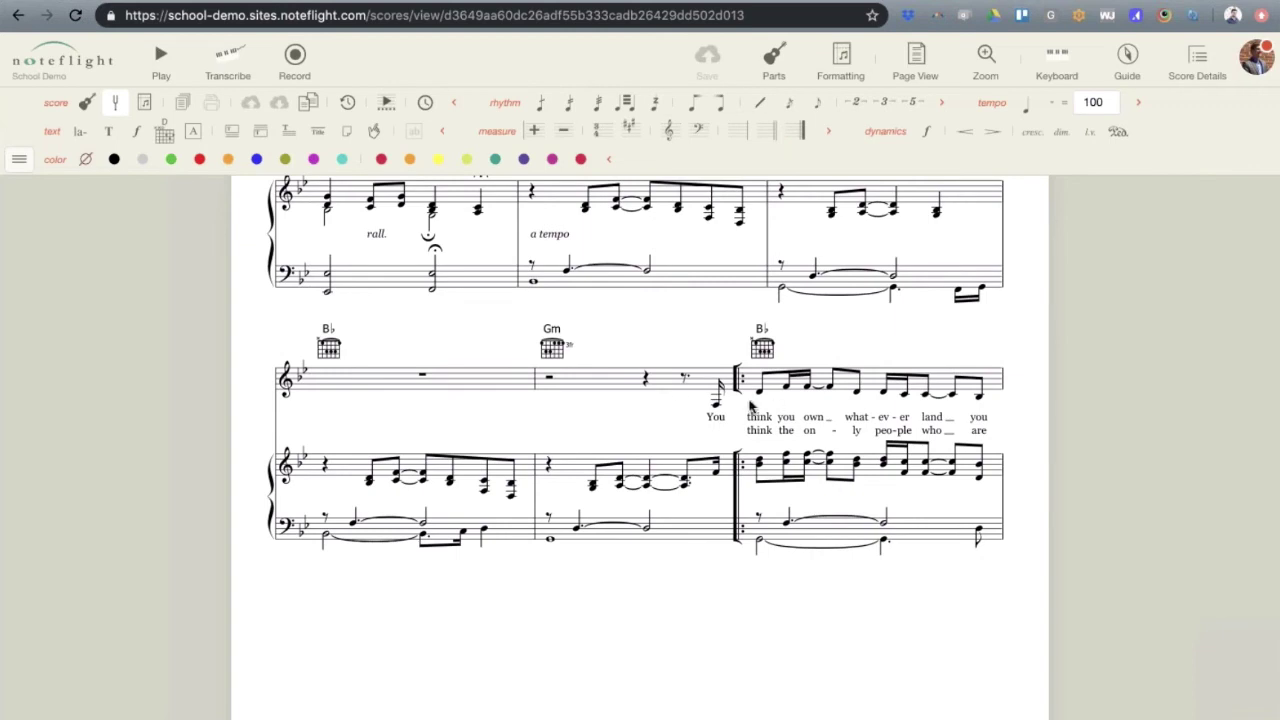
scroll(363, 206, up, 1)
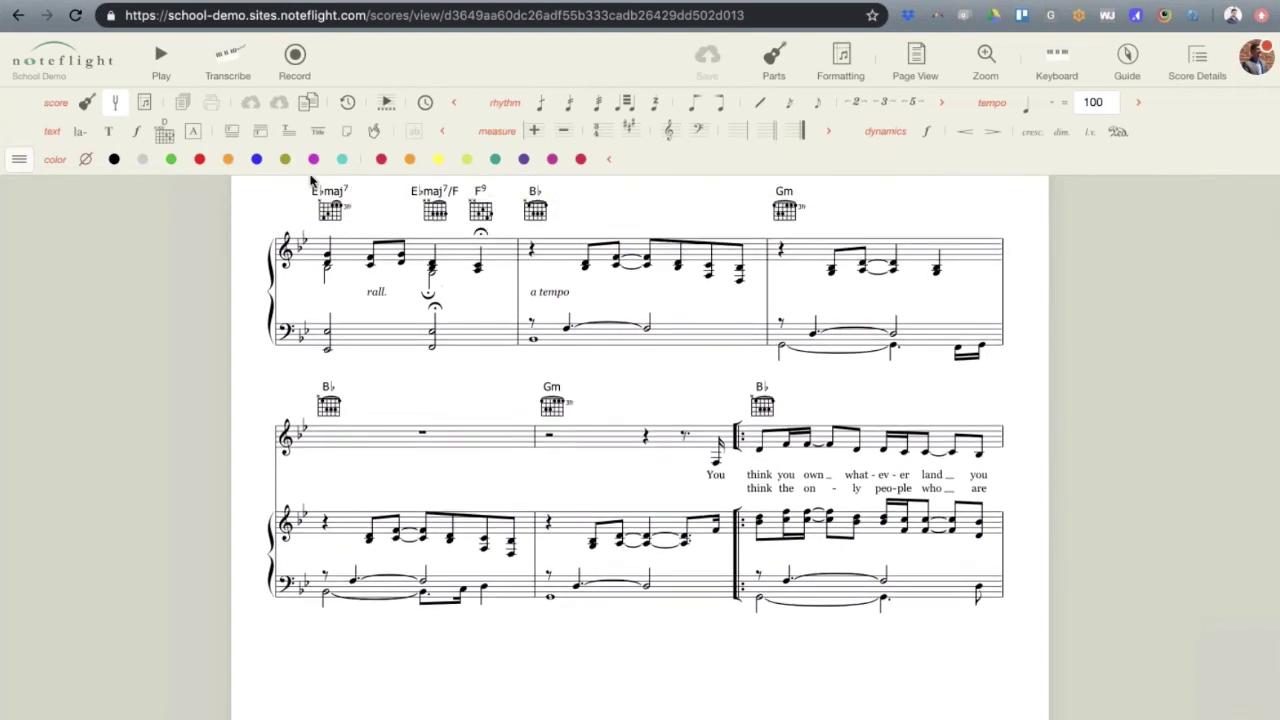
Change the Voice part's instrument to Trumpet, check the transposed part in the score, and save the score
click(774, 58)
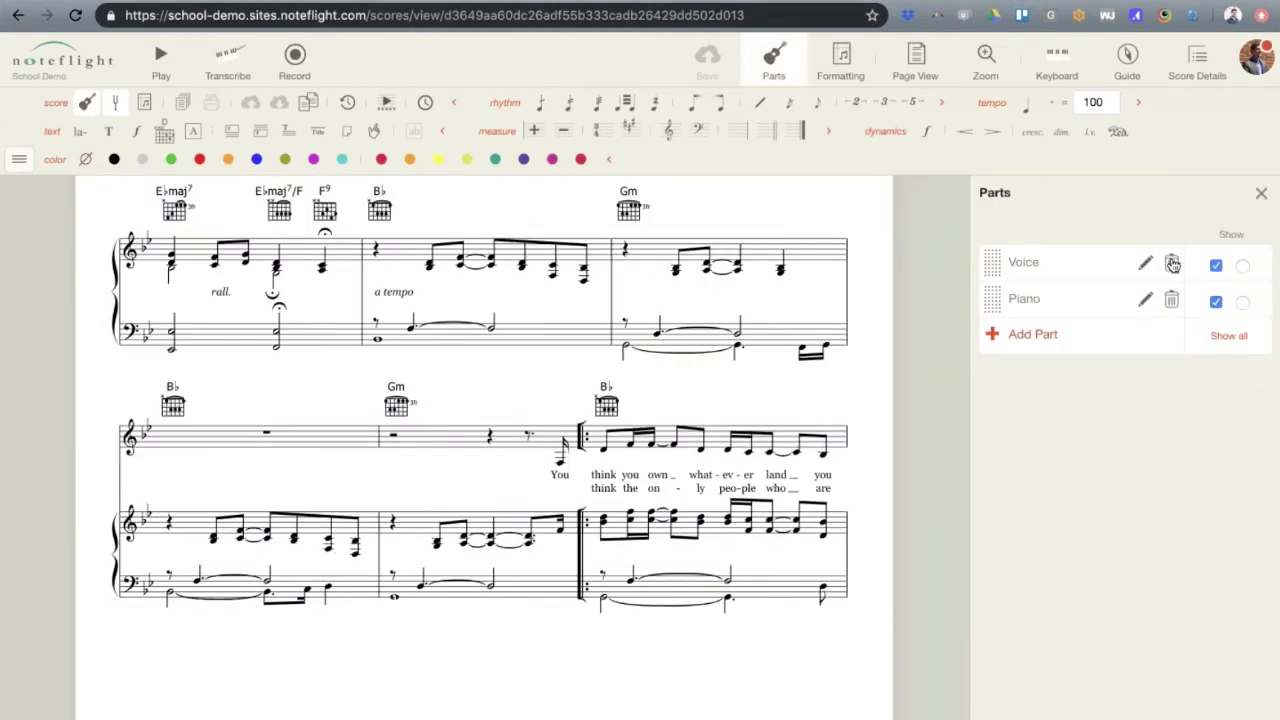
click(1160, 263)
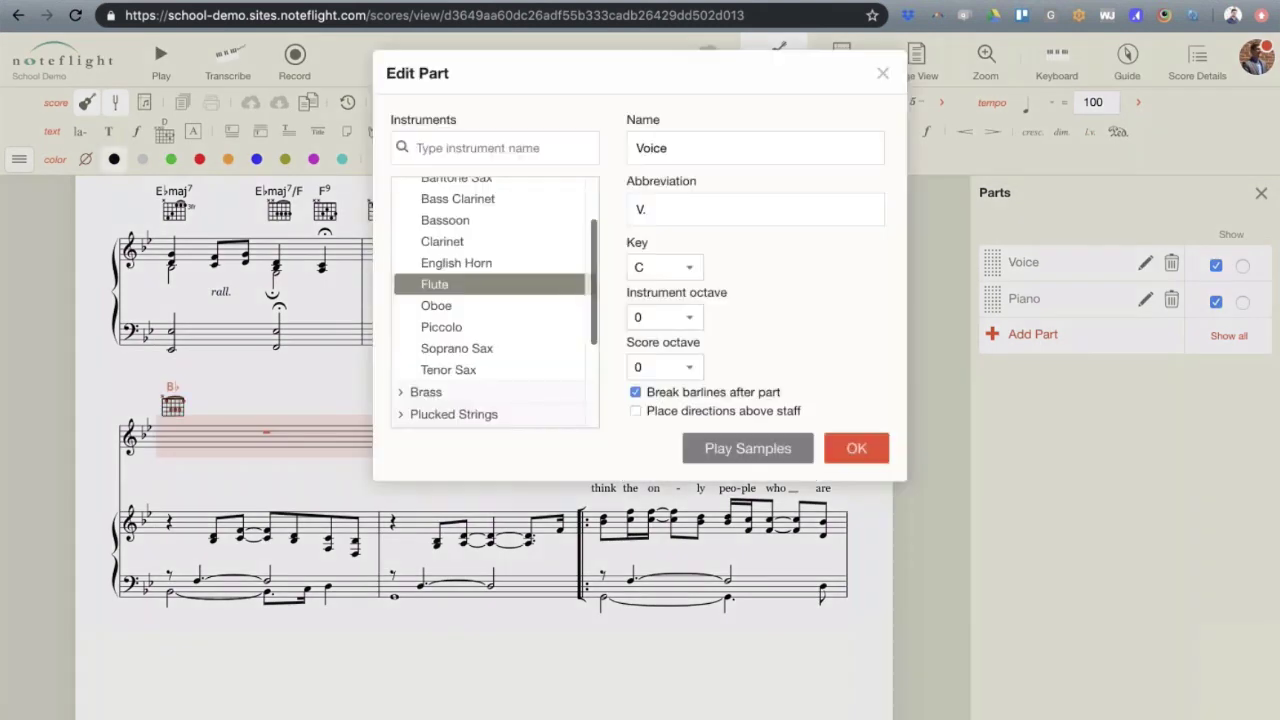
text(tru)
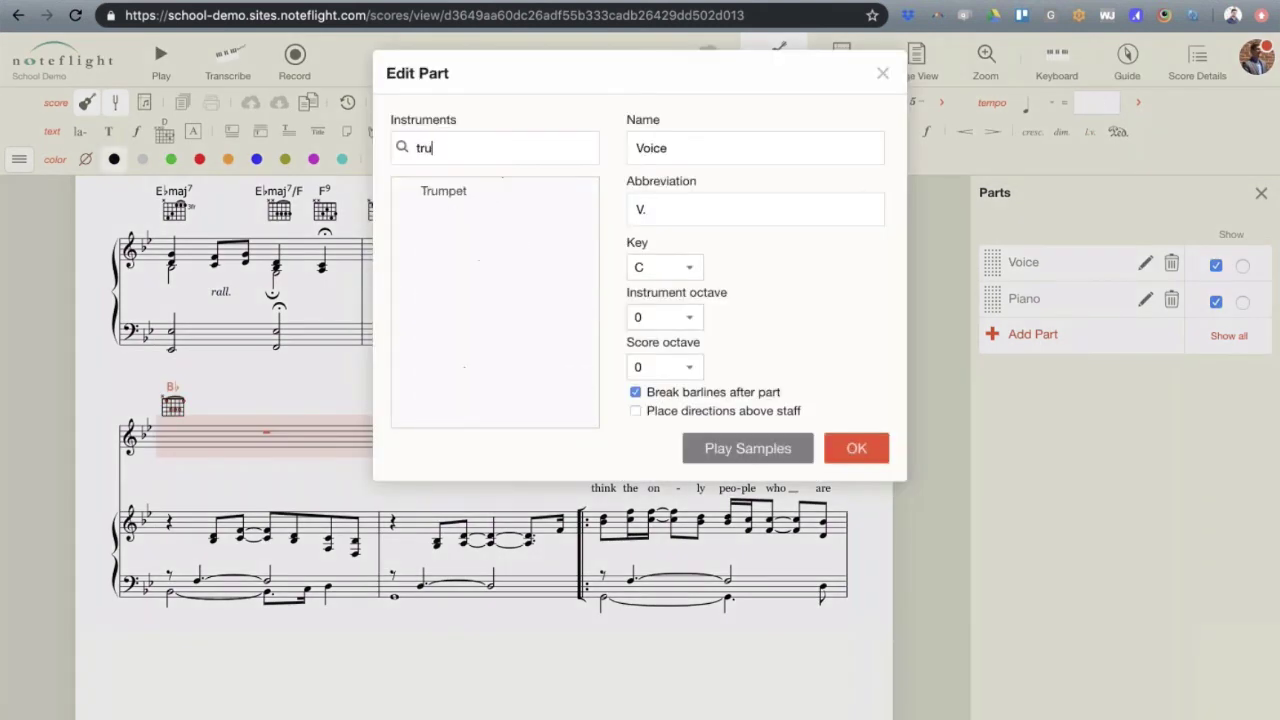
click(430, 191)
click(855, 451)
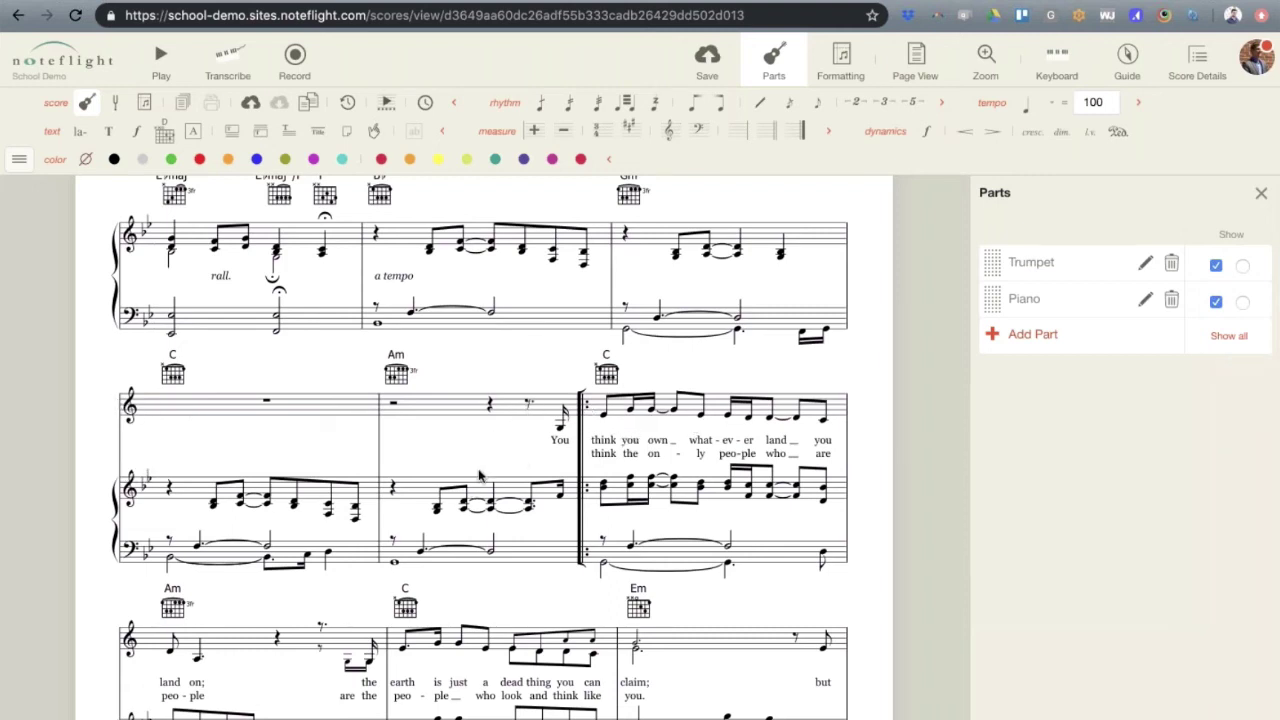
scroll(256, 588, down, 2)
scroll(556, 527, up, 3)
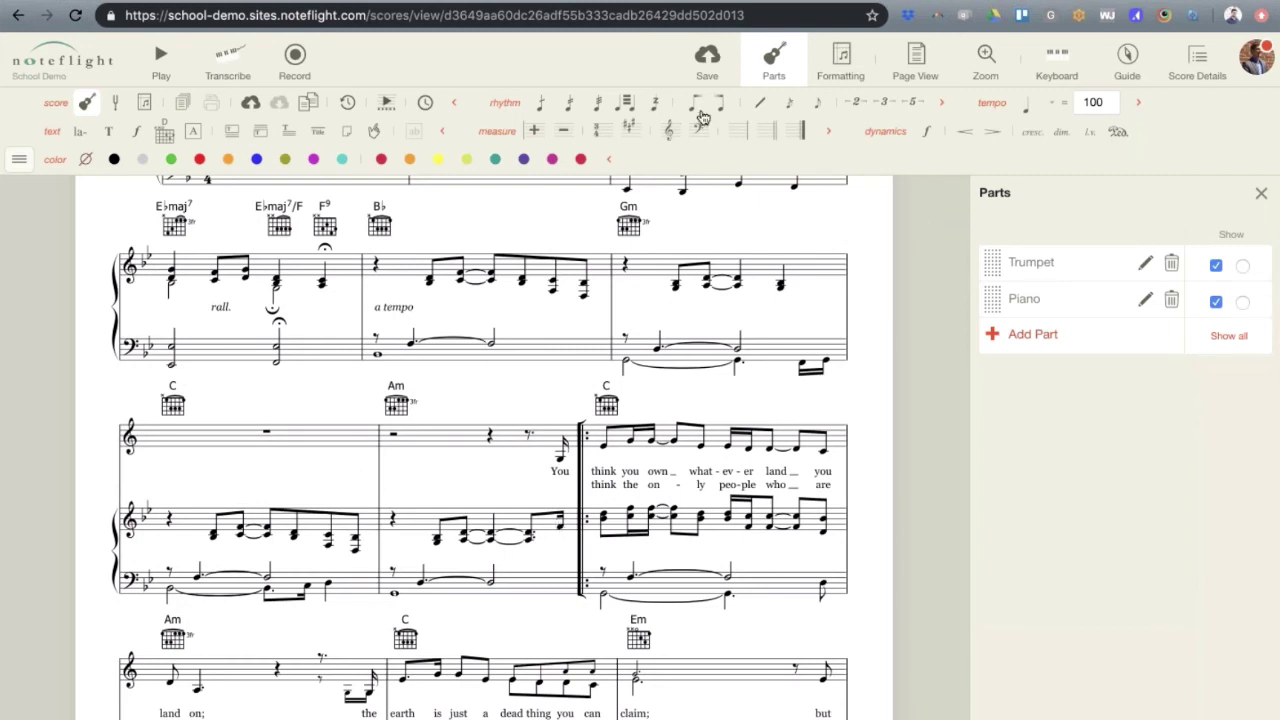
click(703, 78)
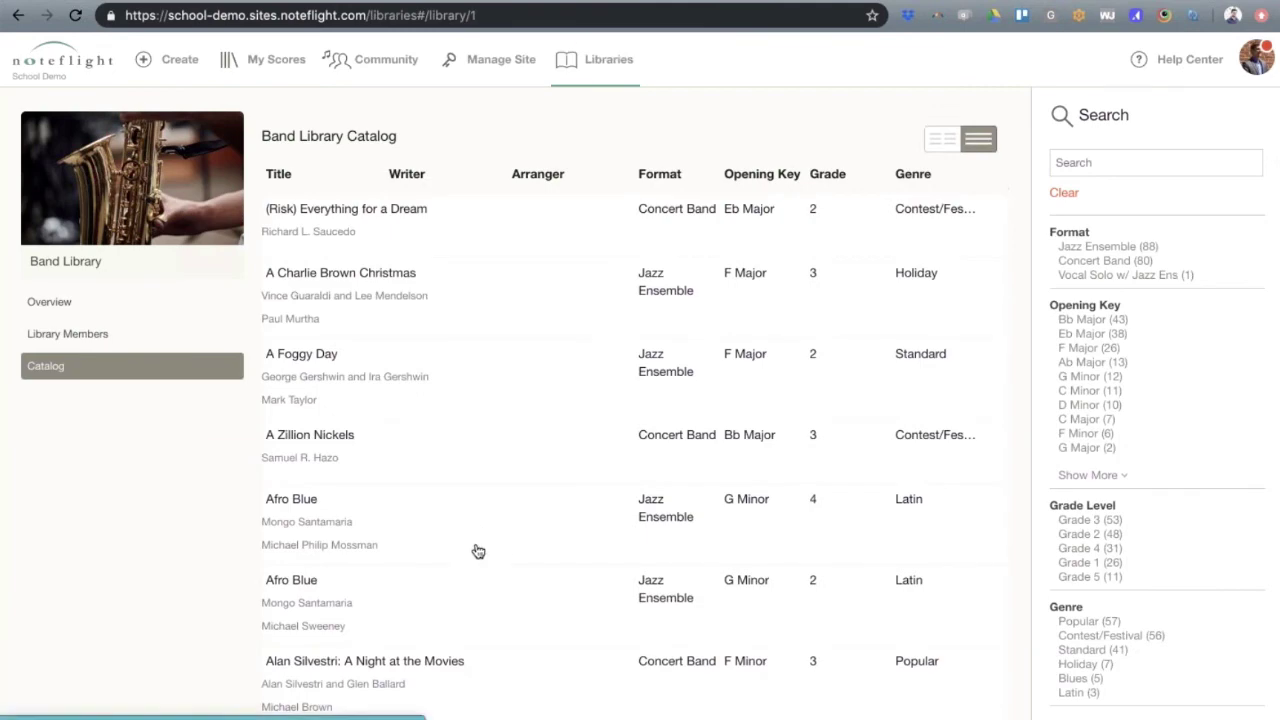
Browse the Band Library catalog and load more titles beyond Conception
scroll(478, 551, down, 15)
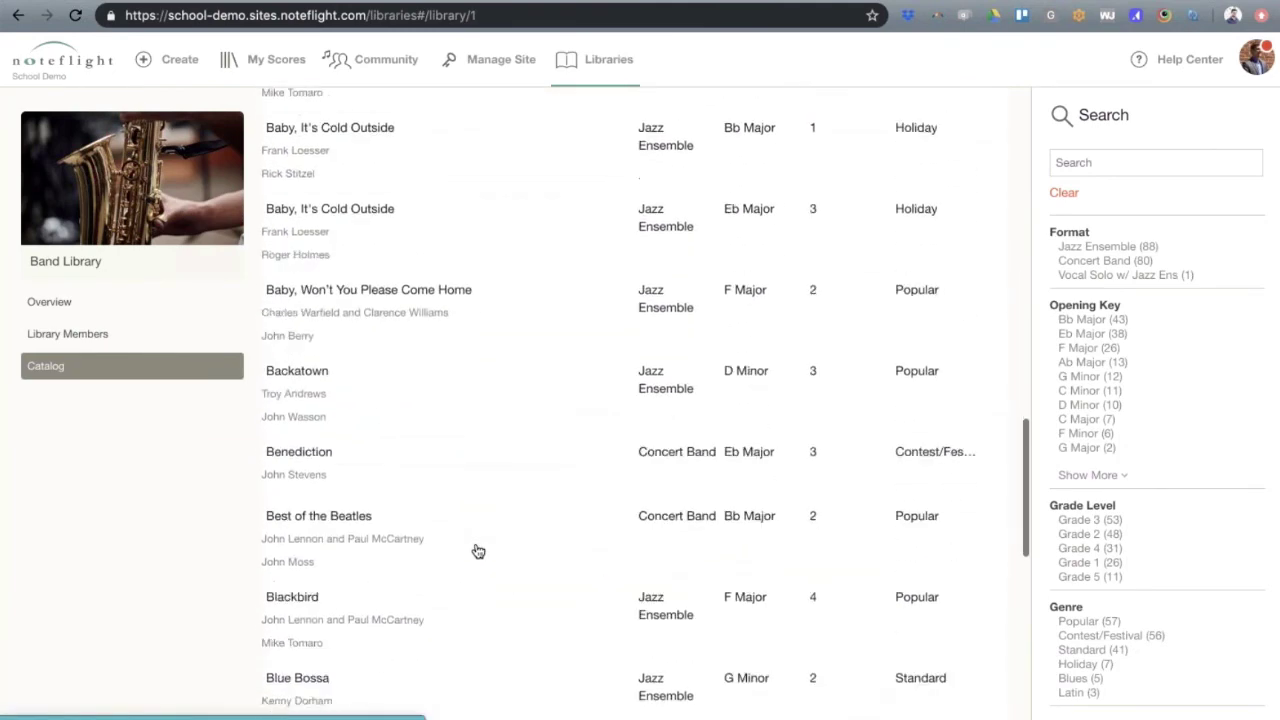
scroll(478, 551, down, 15)
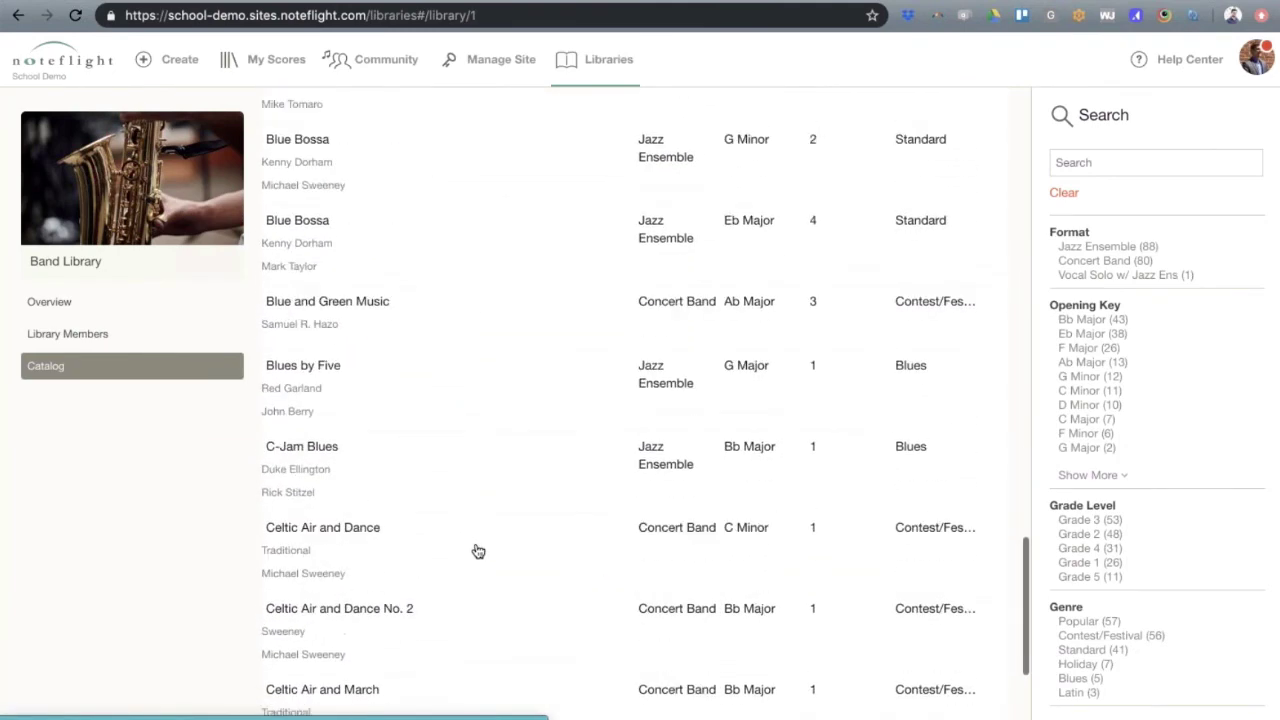
click(514, 678)
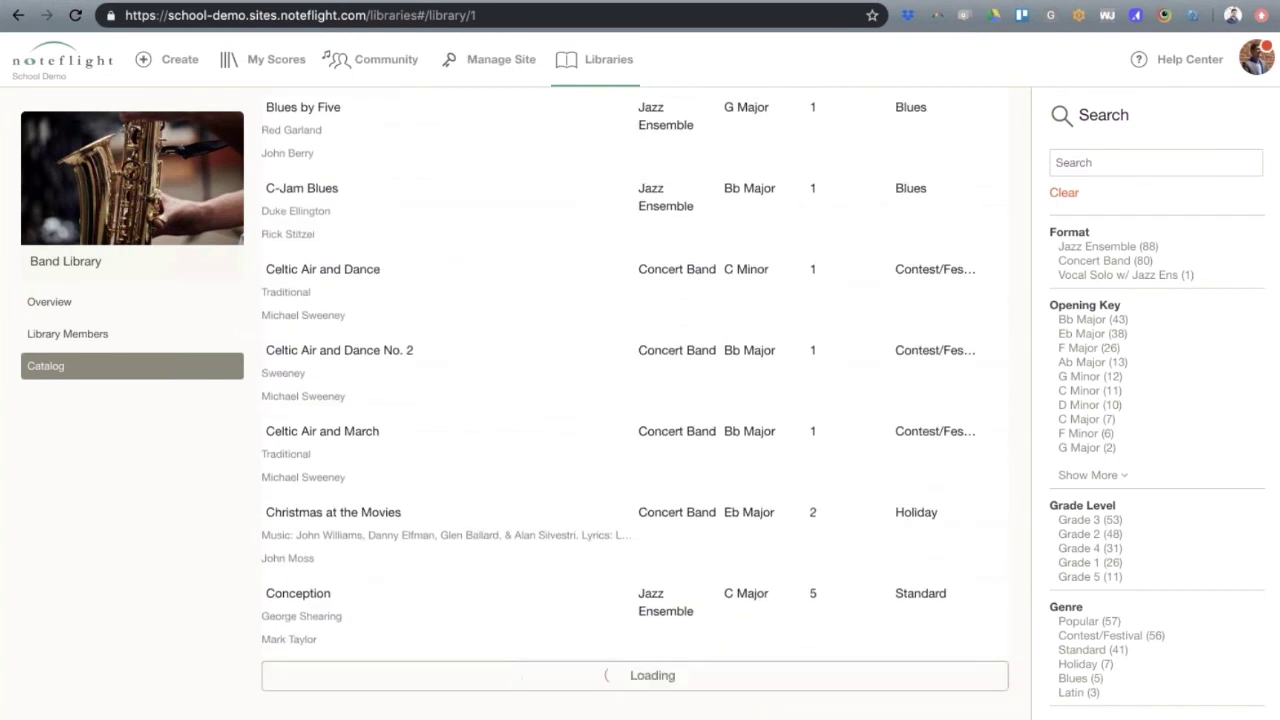
scroll(645, 400, down, 8)
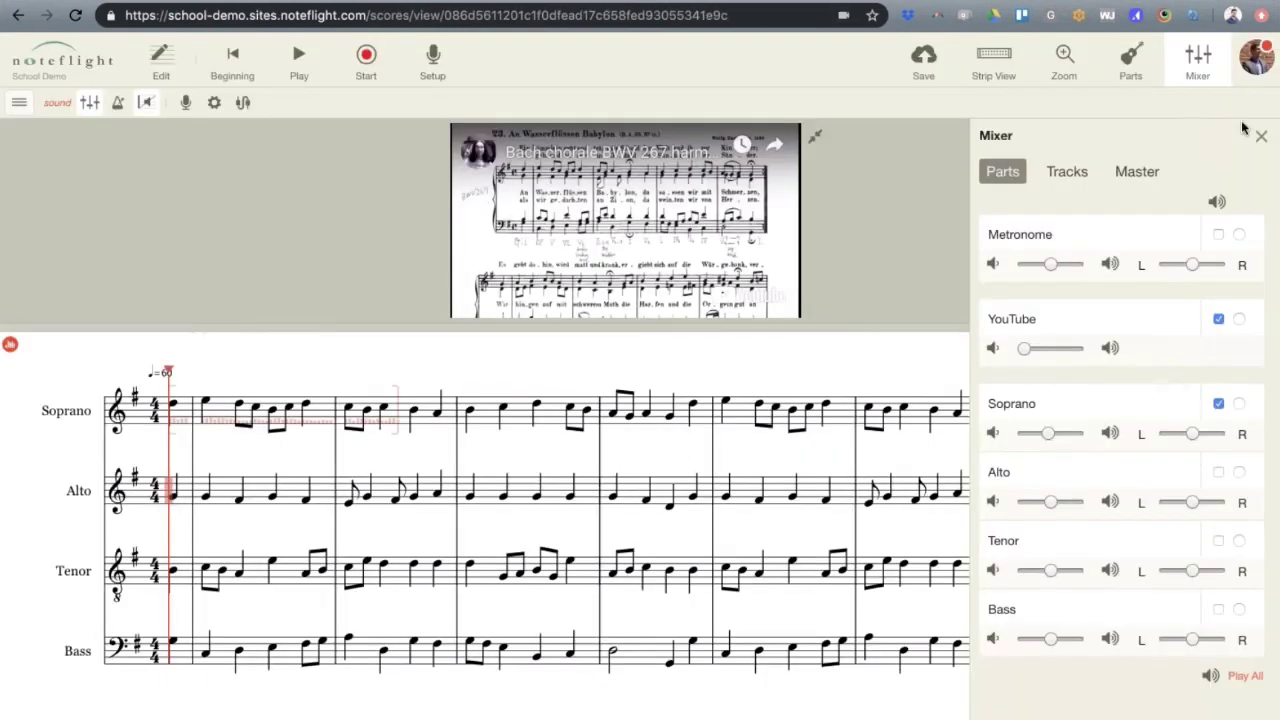
Close the mixer, minimize the synced video window, and show the chorale score in page layout
click(1260, 134)
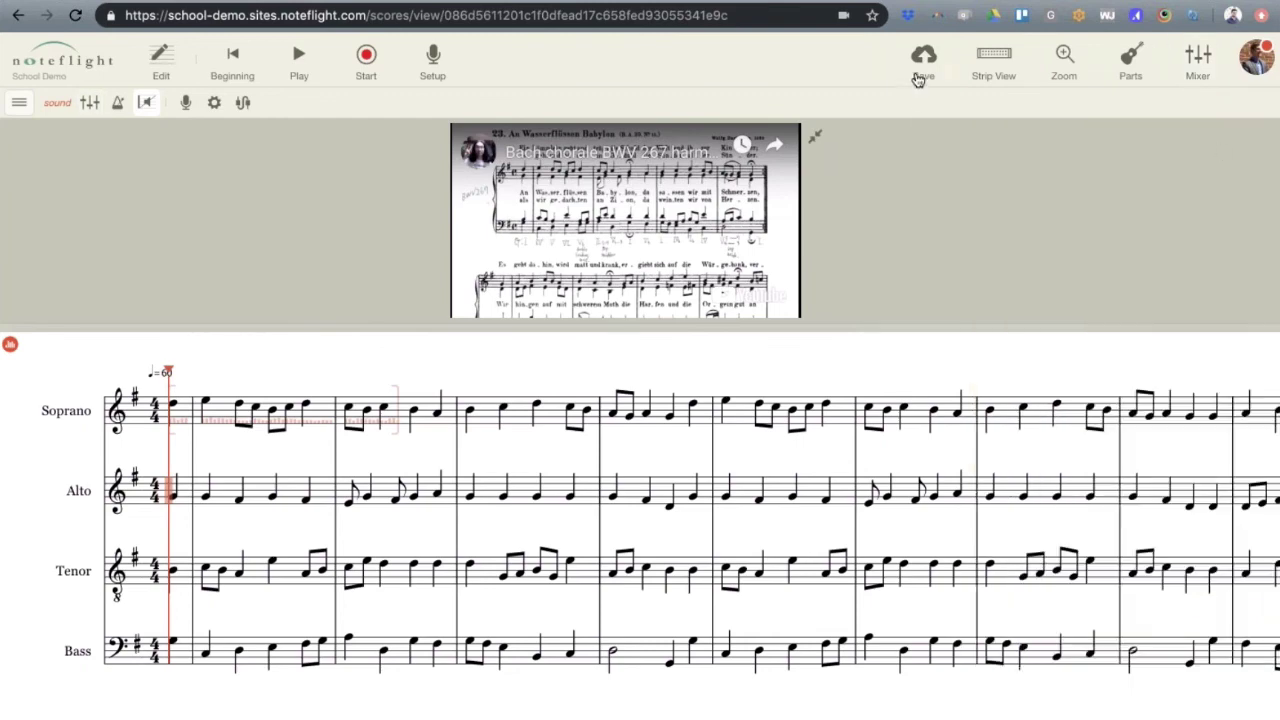
click(810, 147)
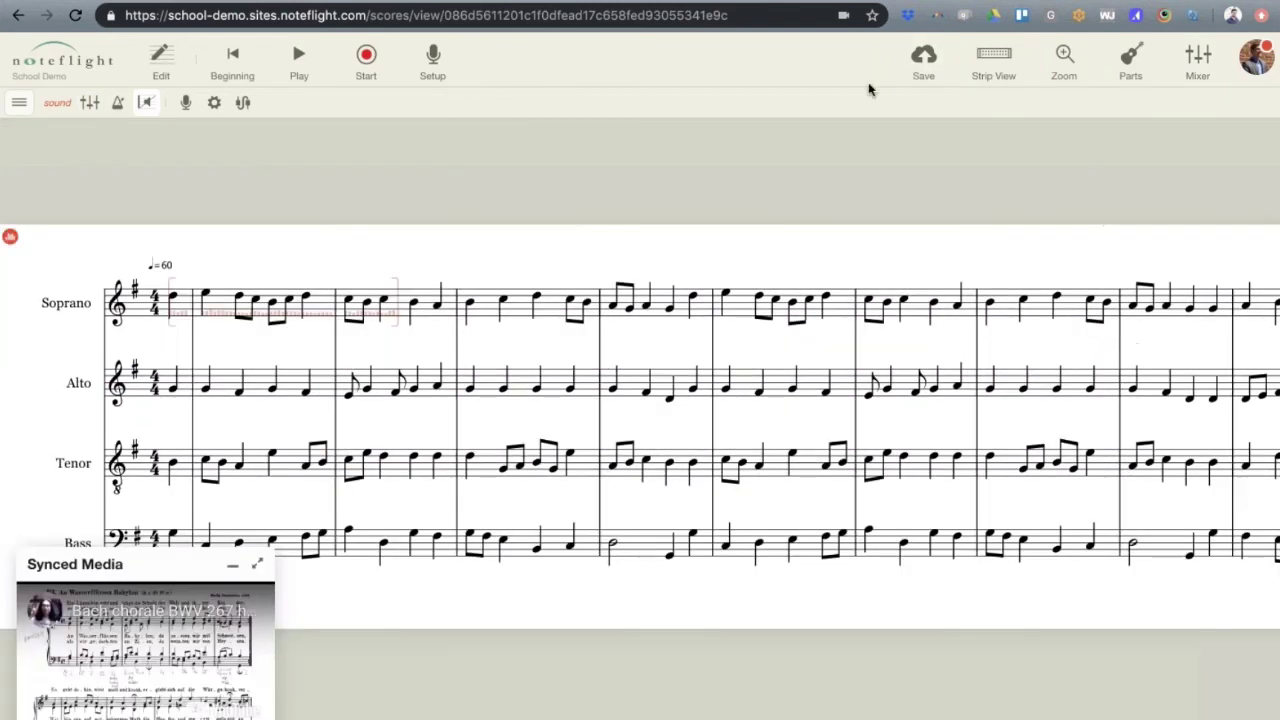
click(995, 70)
click(1010, 116)
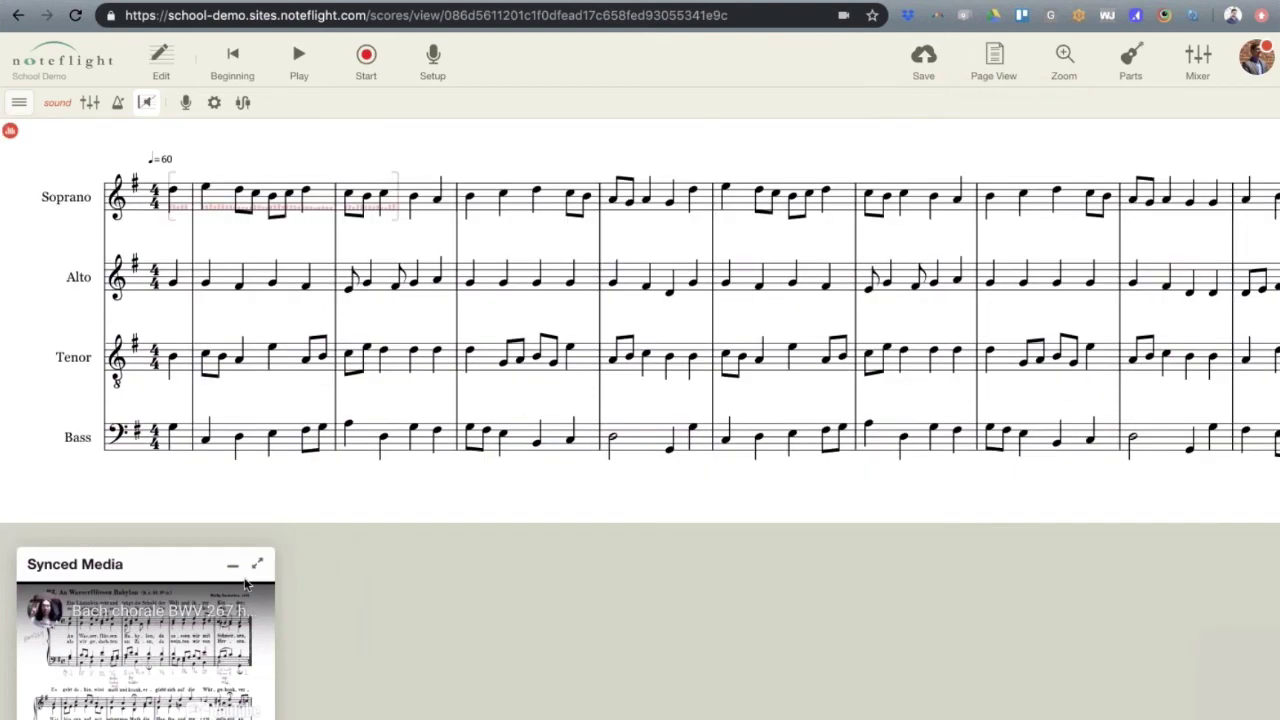
click(232, 565)
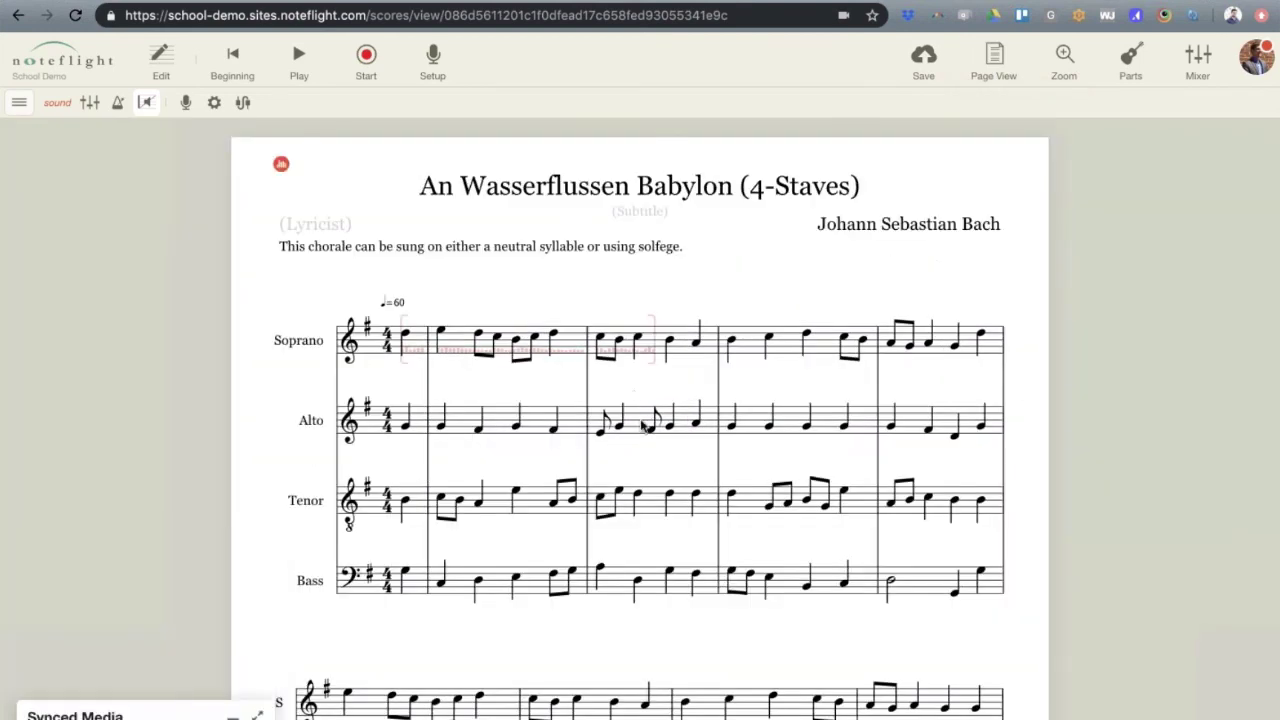
scroll(630, 395, down, 1)
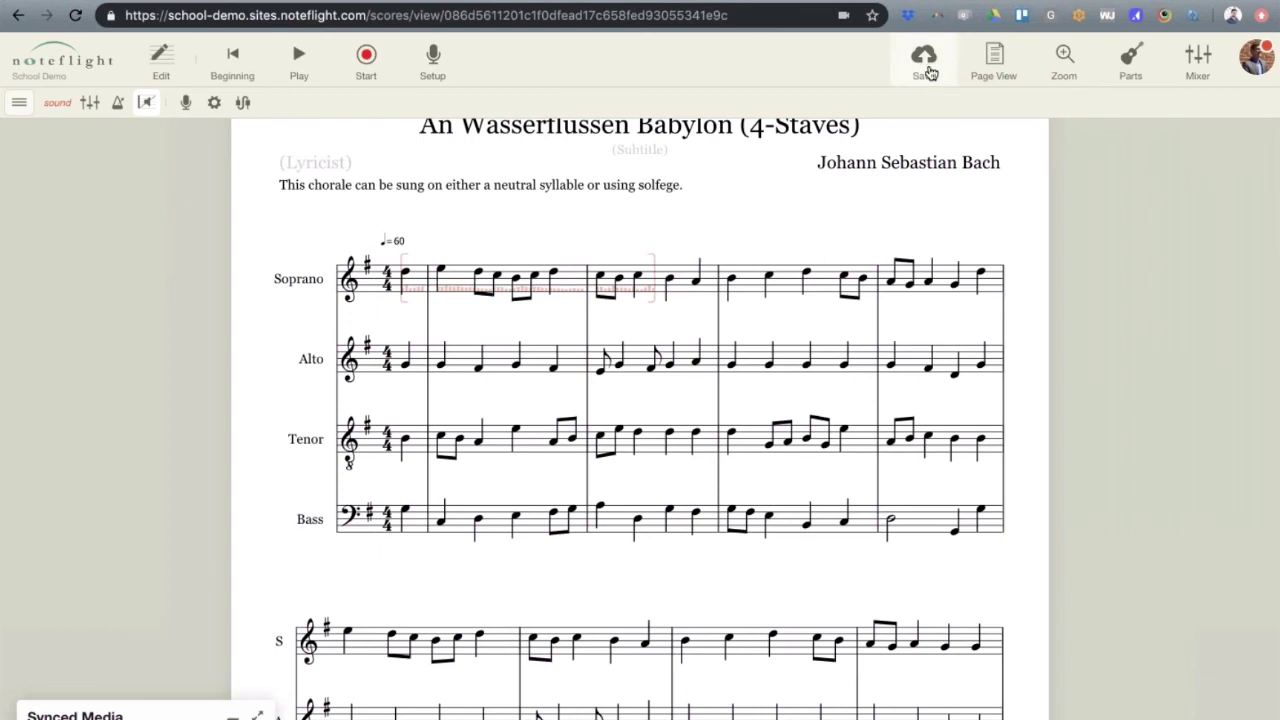
Open the chorale's part list in edit mode and try moving the Alto part above Soprano
click(161, 62)
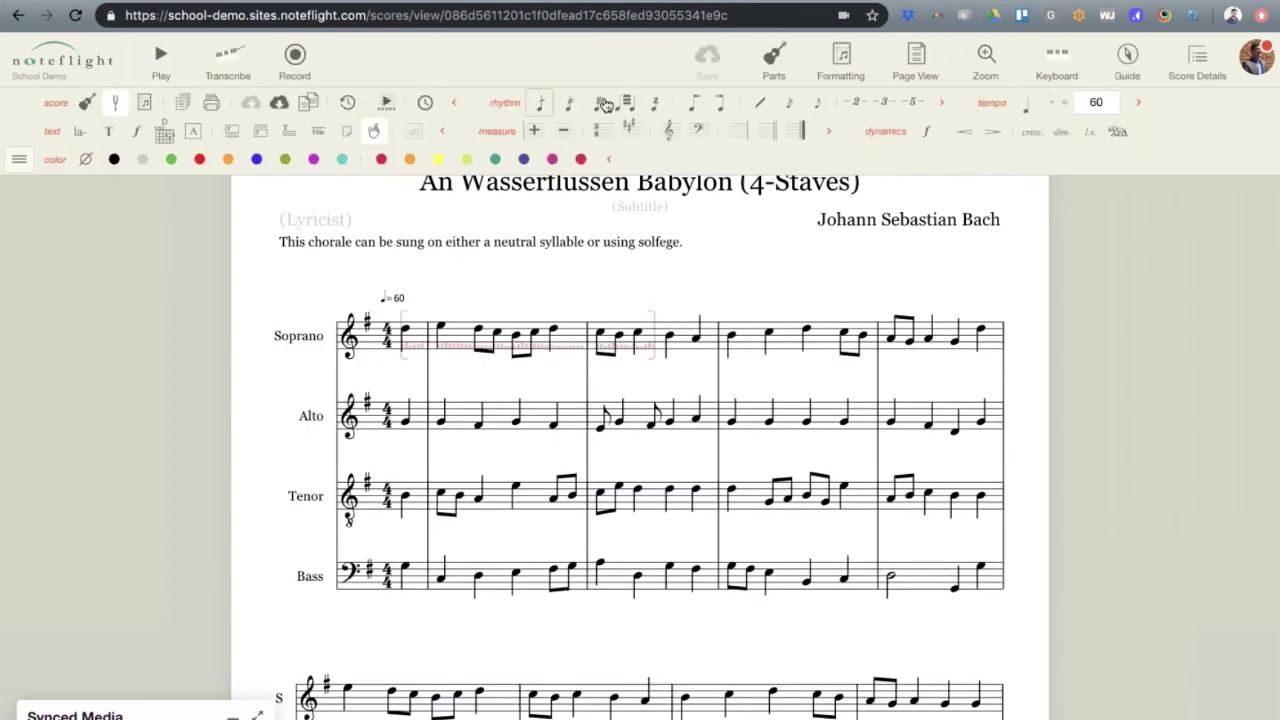
click(773, 64)
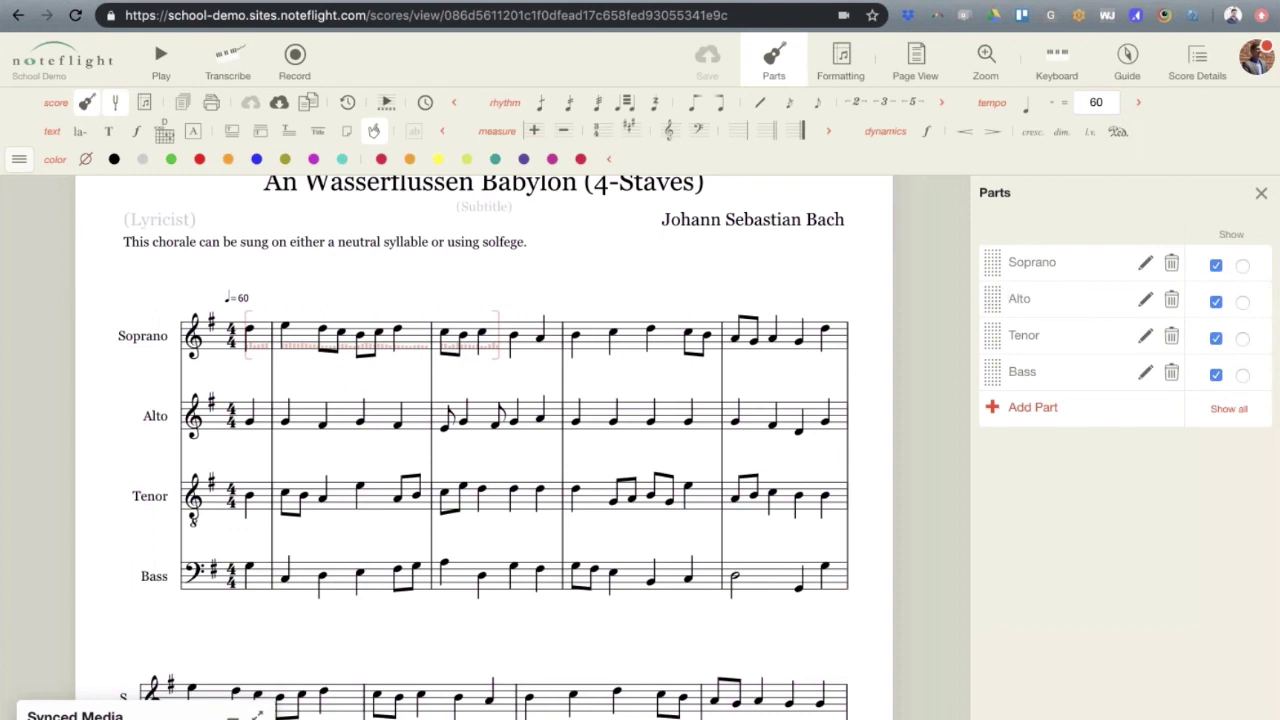
drag(991, 297, 990, 258)
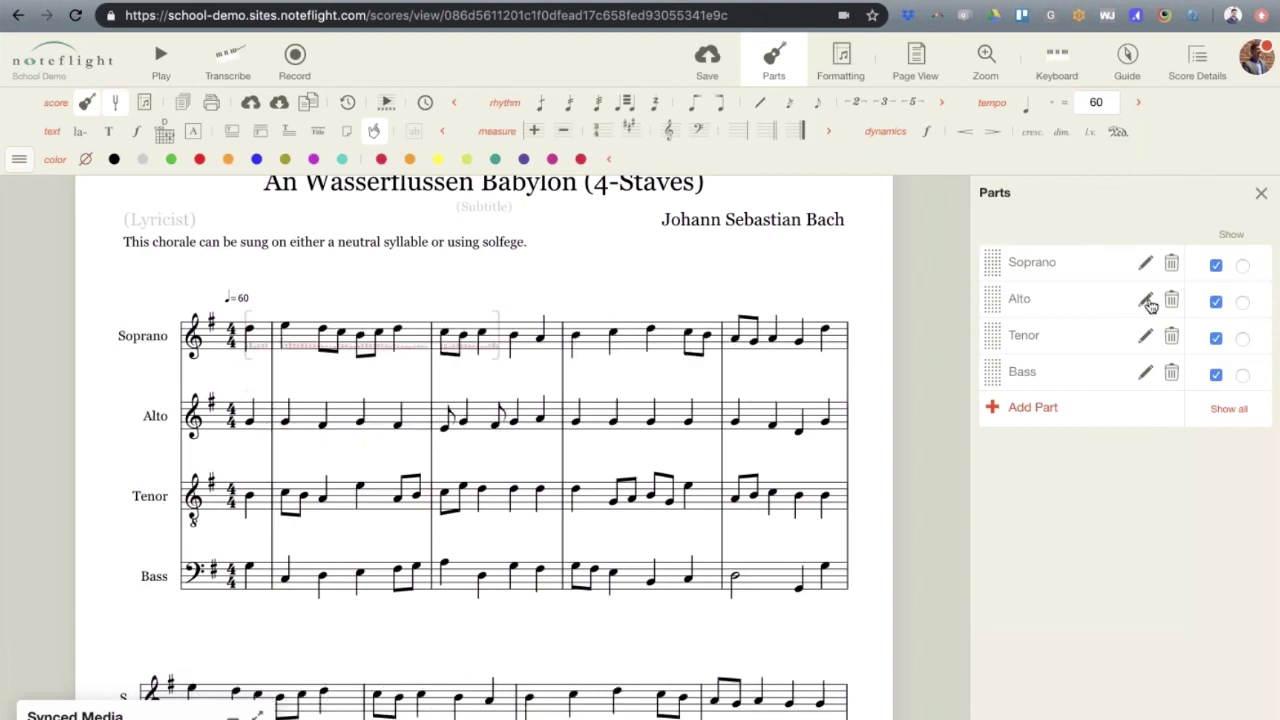
Change the Alto part's instrument to French Horn and name the part Horn
click(1147, 302)
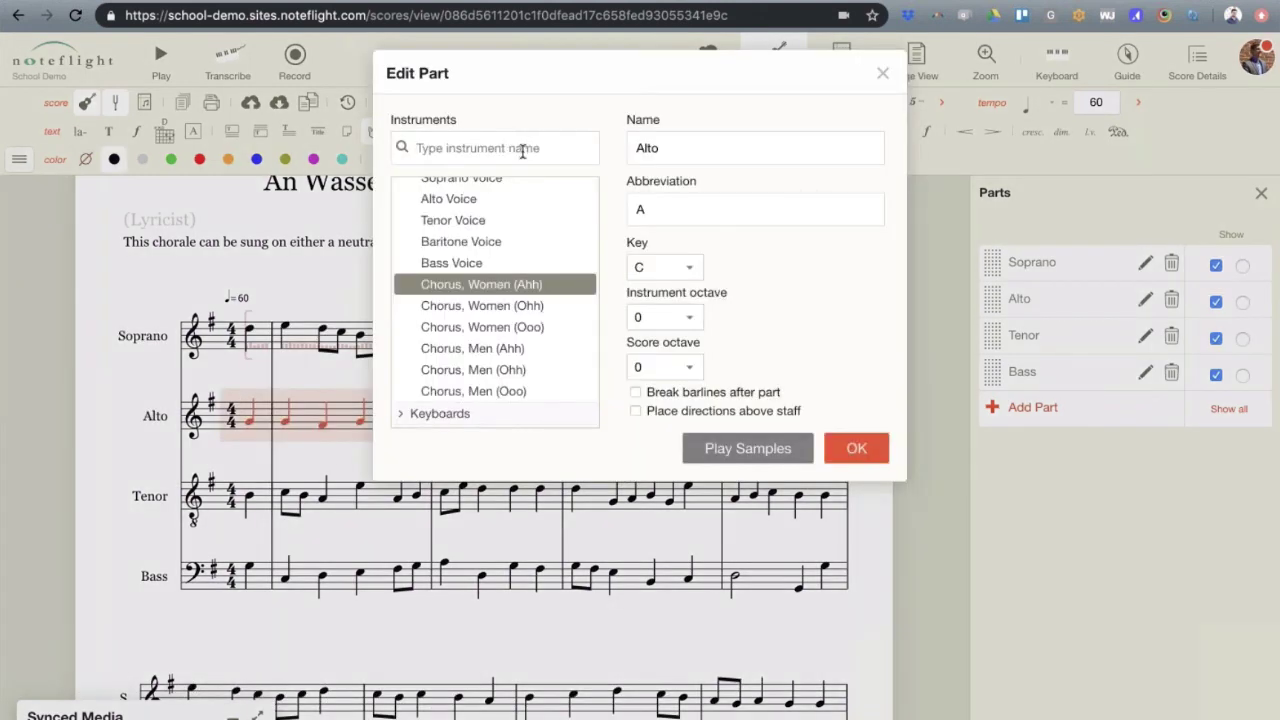
text(fre)
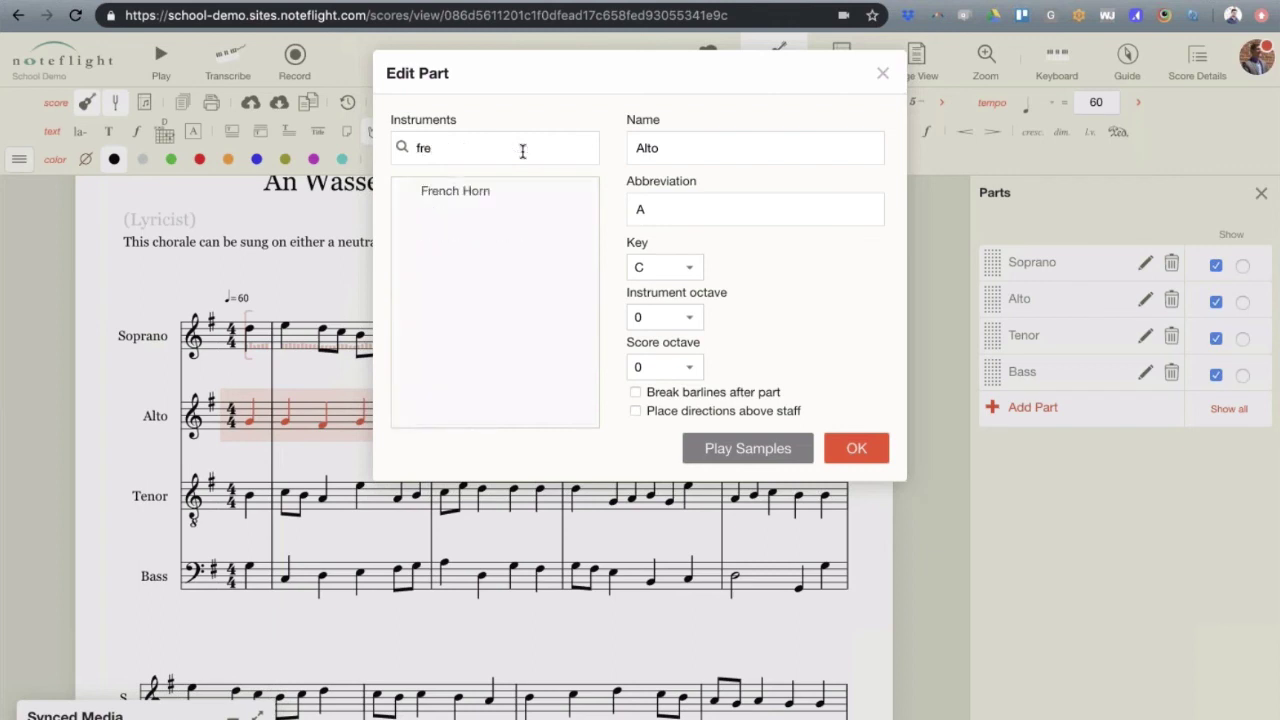
click(514, 191)
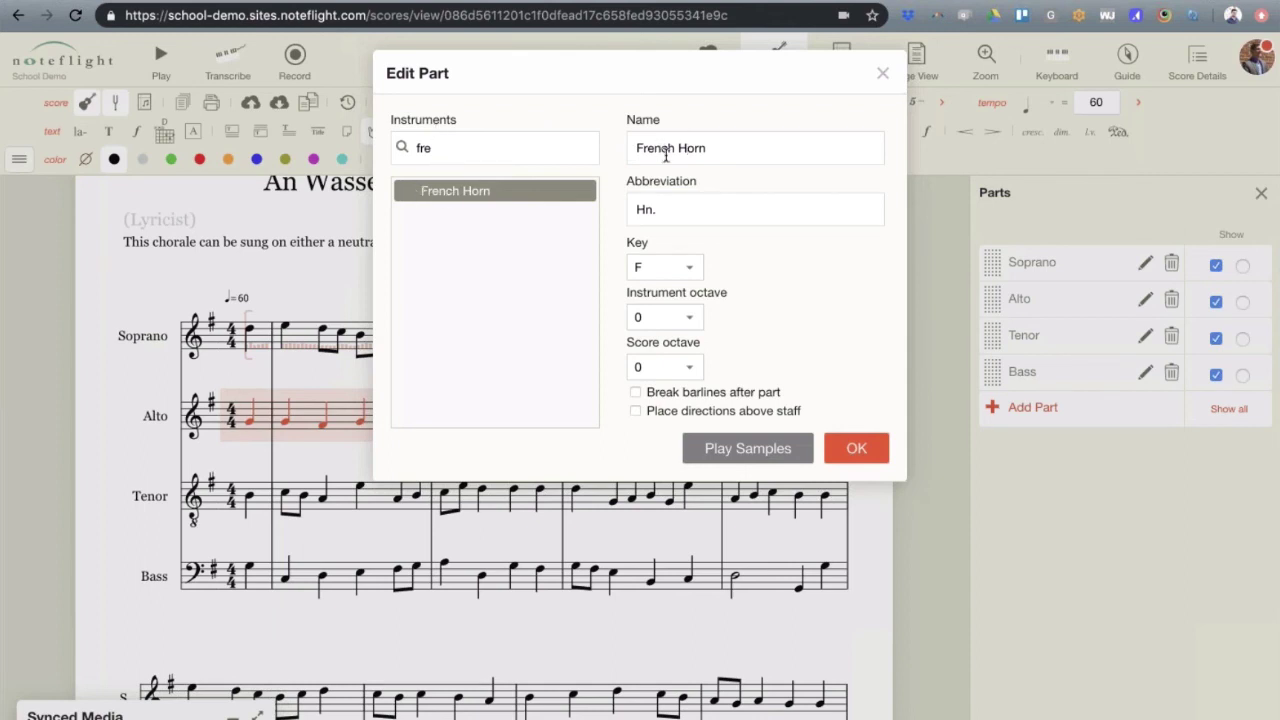
click(666, 207)
drag(714, 147, 631, 148)
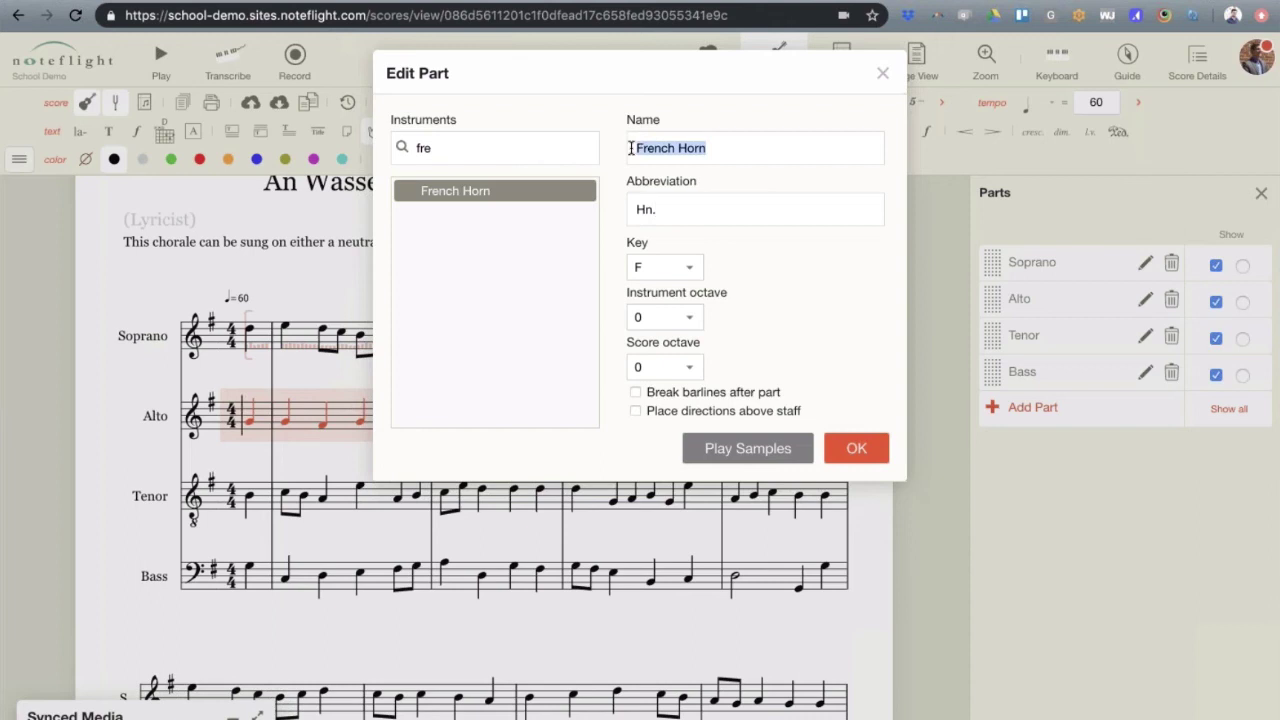
text(Horn)
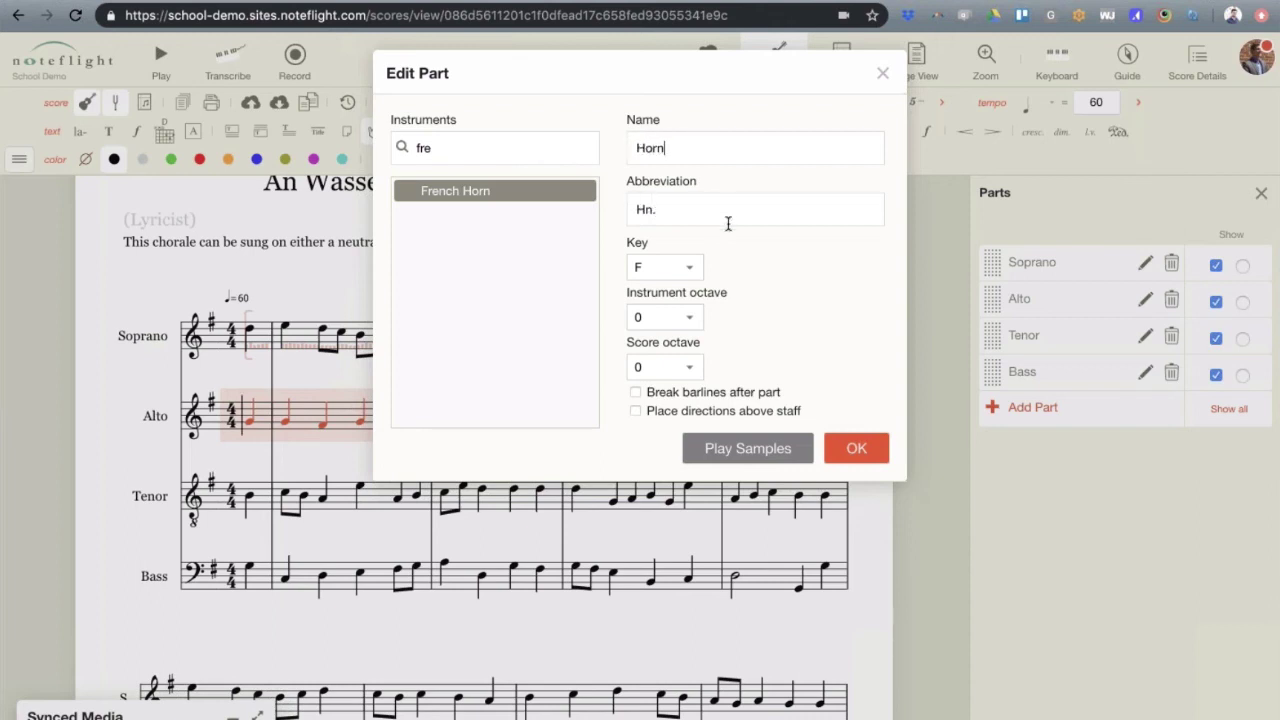
click(857, 448)
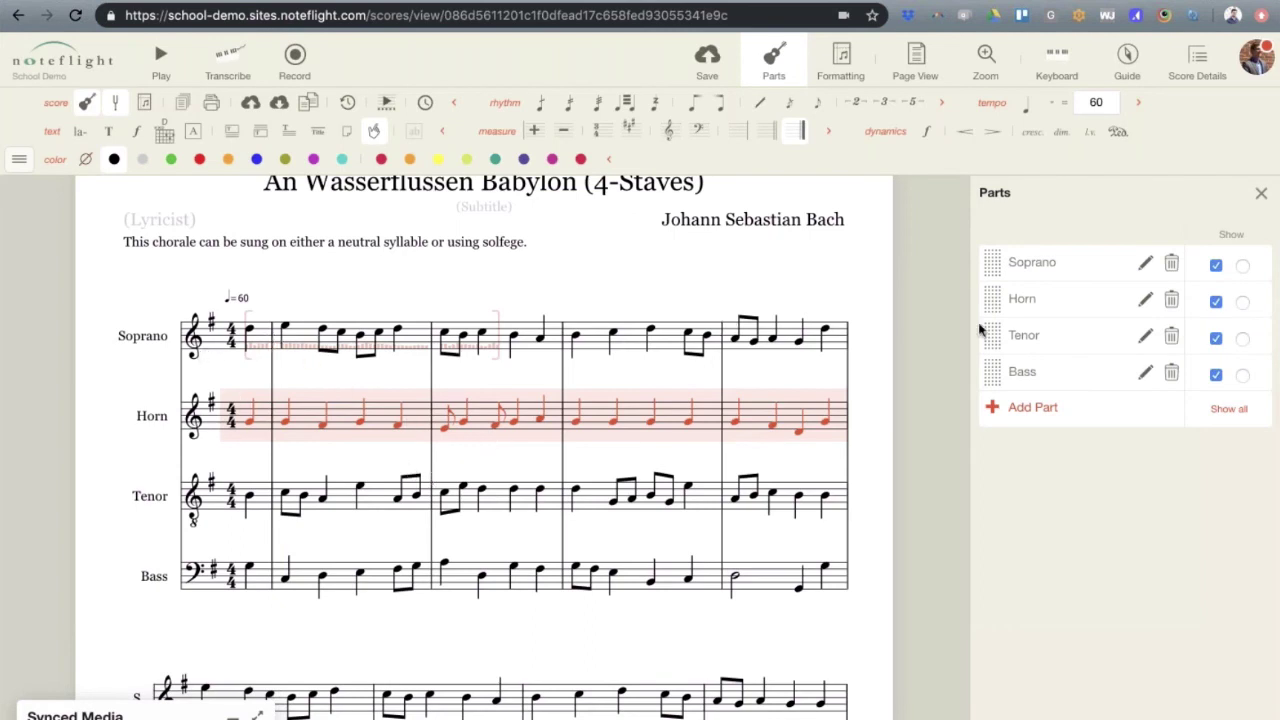
Assign Clarinet as the Soprano part's instrument
click(1145, 266)
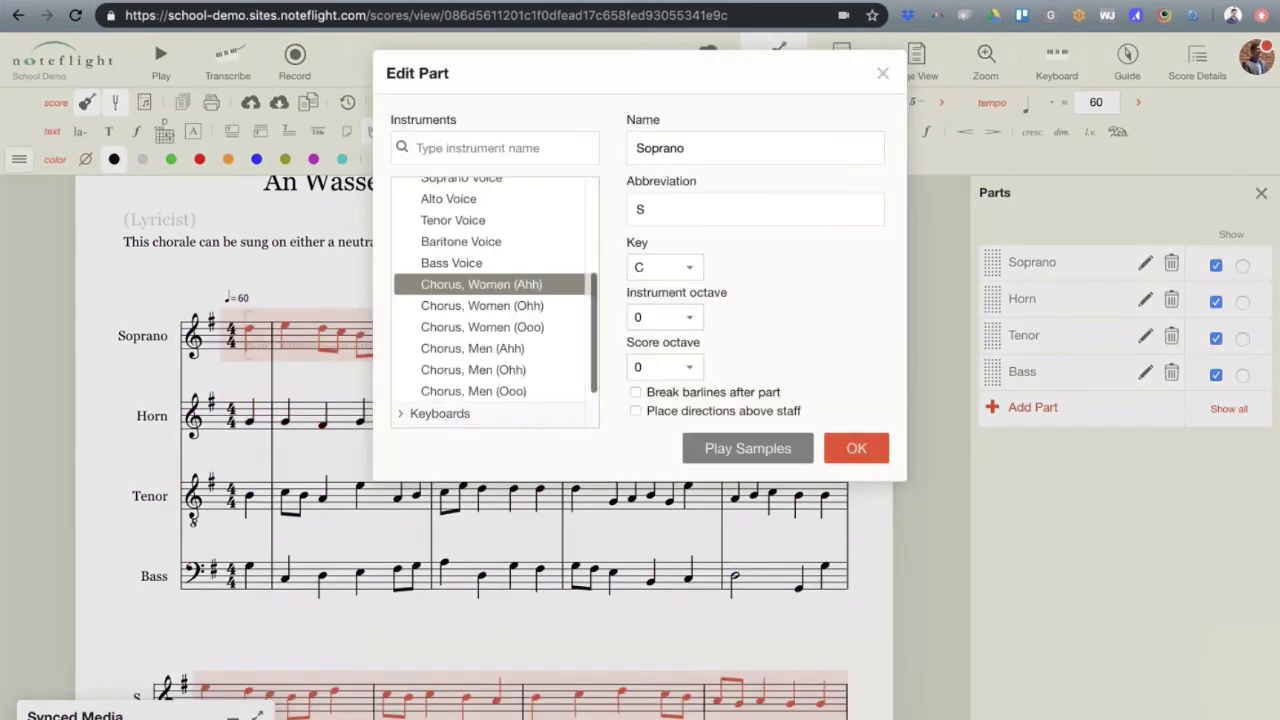
scroll(476, 279, up, 1)
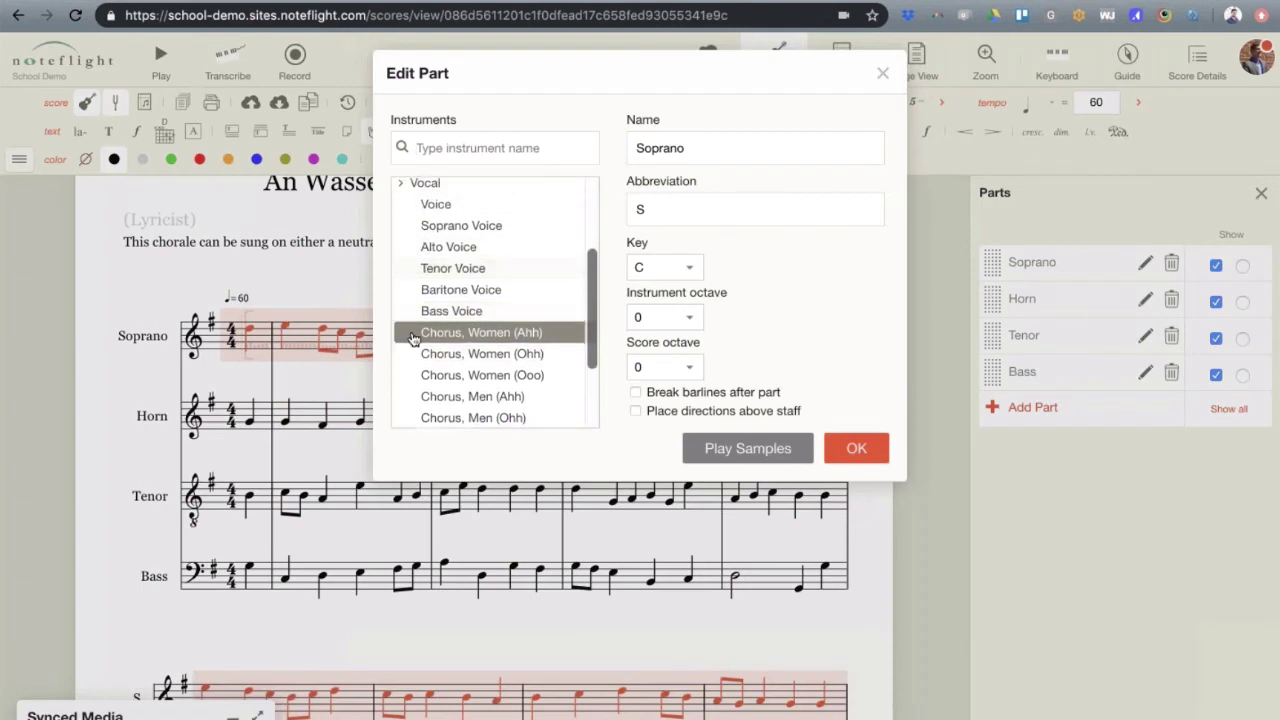
scroll(502, 381, up, 4)
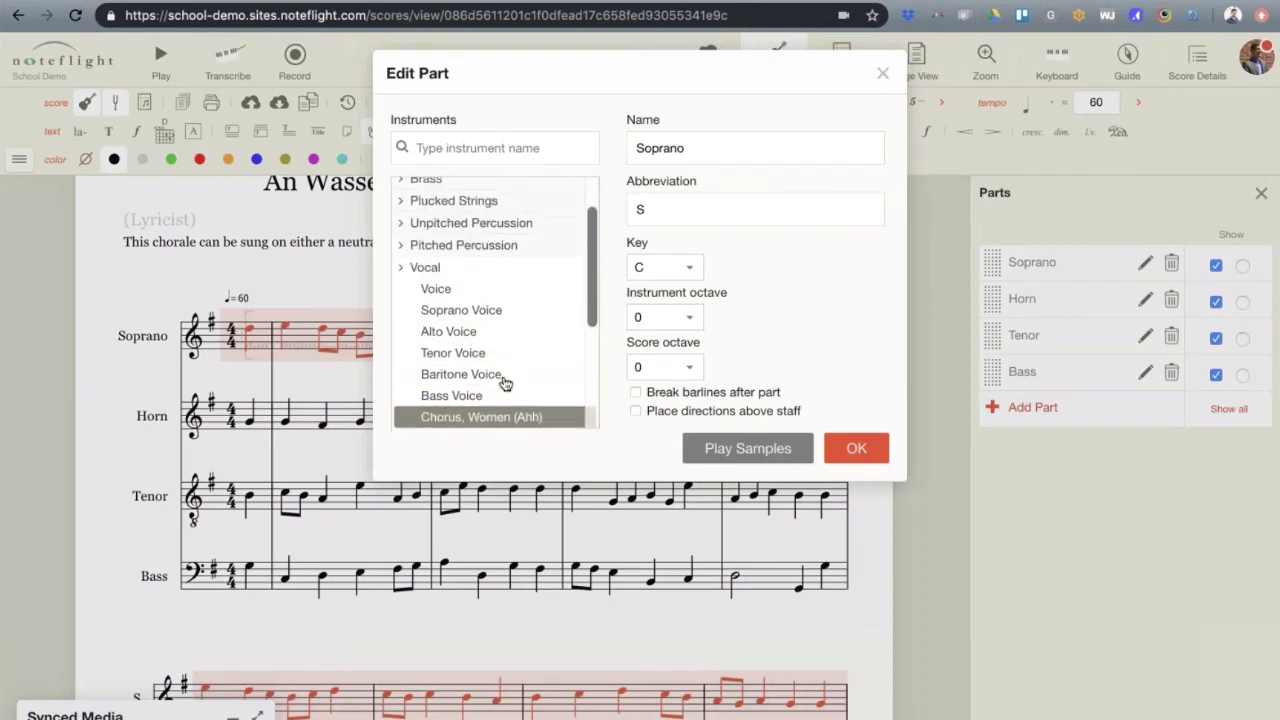
text(clar)
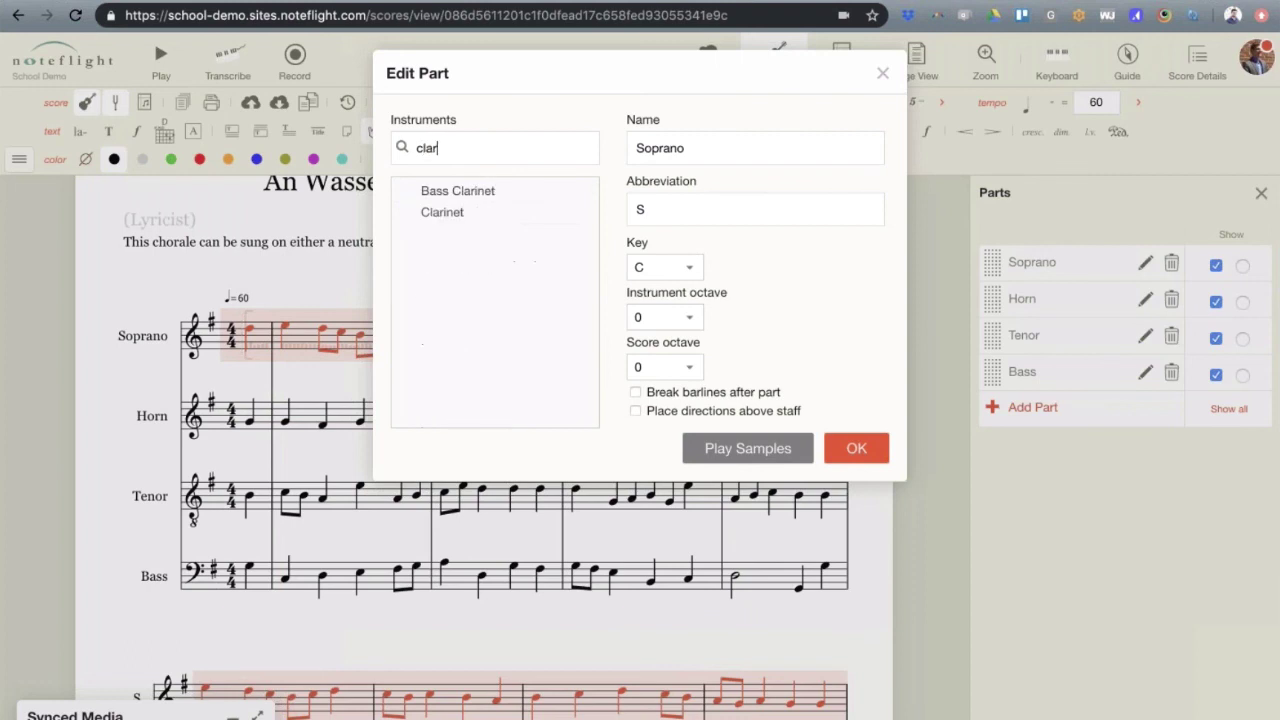
click(443, 213)
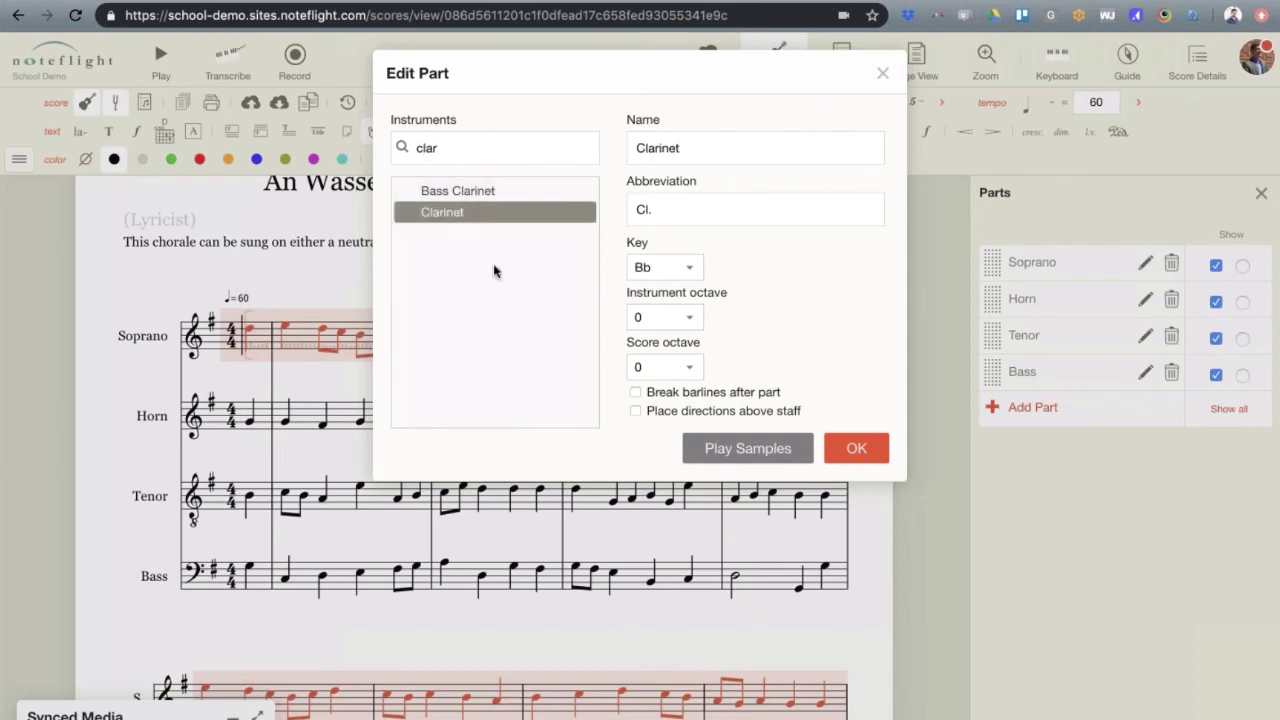
Name the clarinet part Soprano and set its abbreviation to S
double_click(694, 148)
text(Sop)
key(BackSpace)
key(BackSpace)
text(oprano)
double_click(669, 213)
text(S.)
Set the Soprano part's key to C, apply the part changes, and play back the score
click(671, 266)
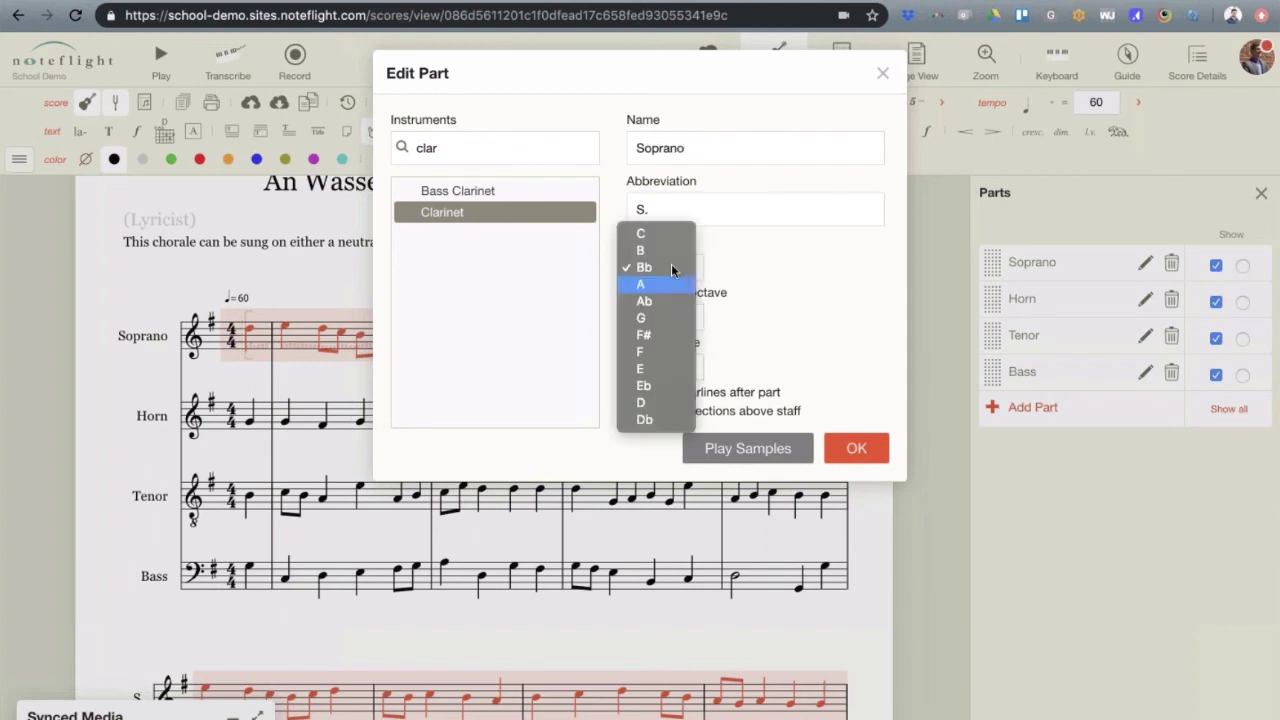
click(661, 230)
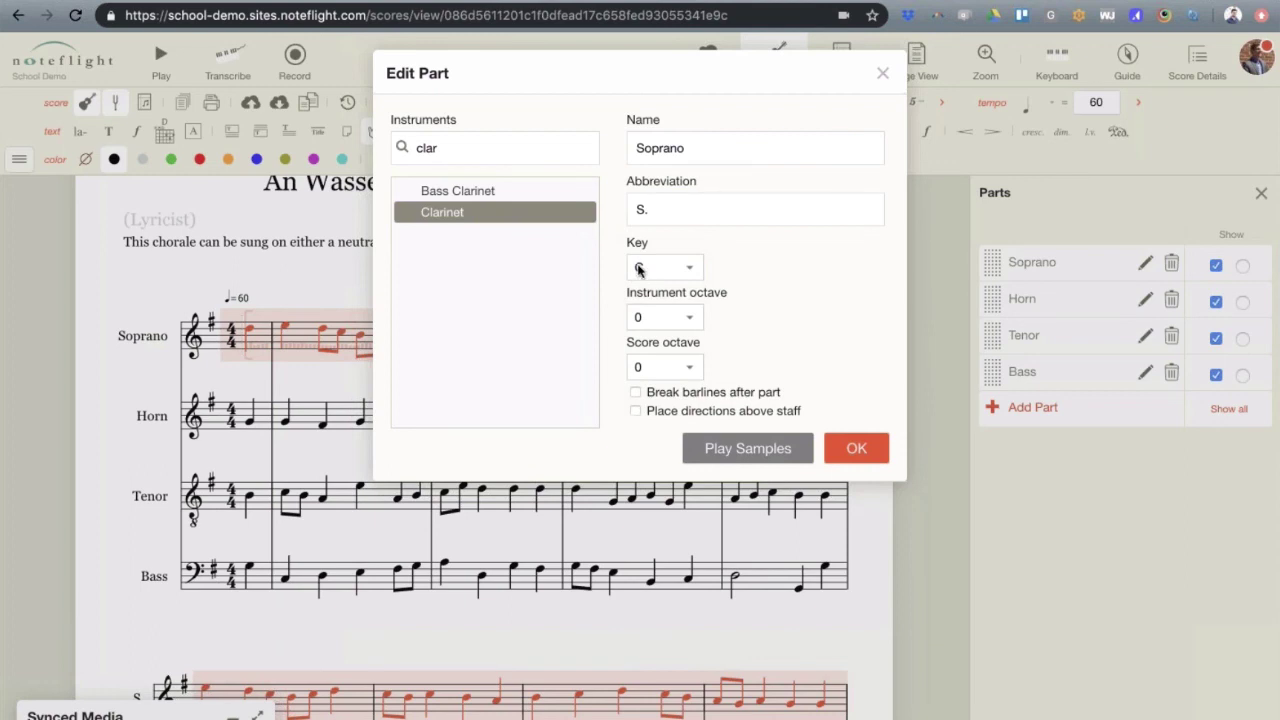
click(857, 449)
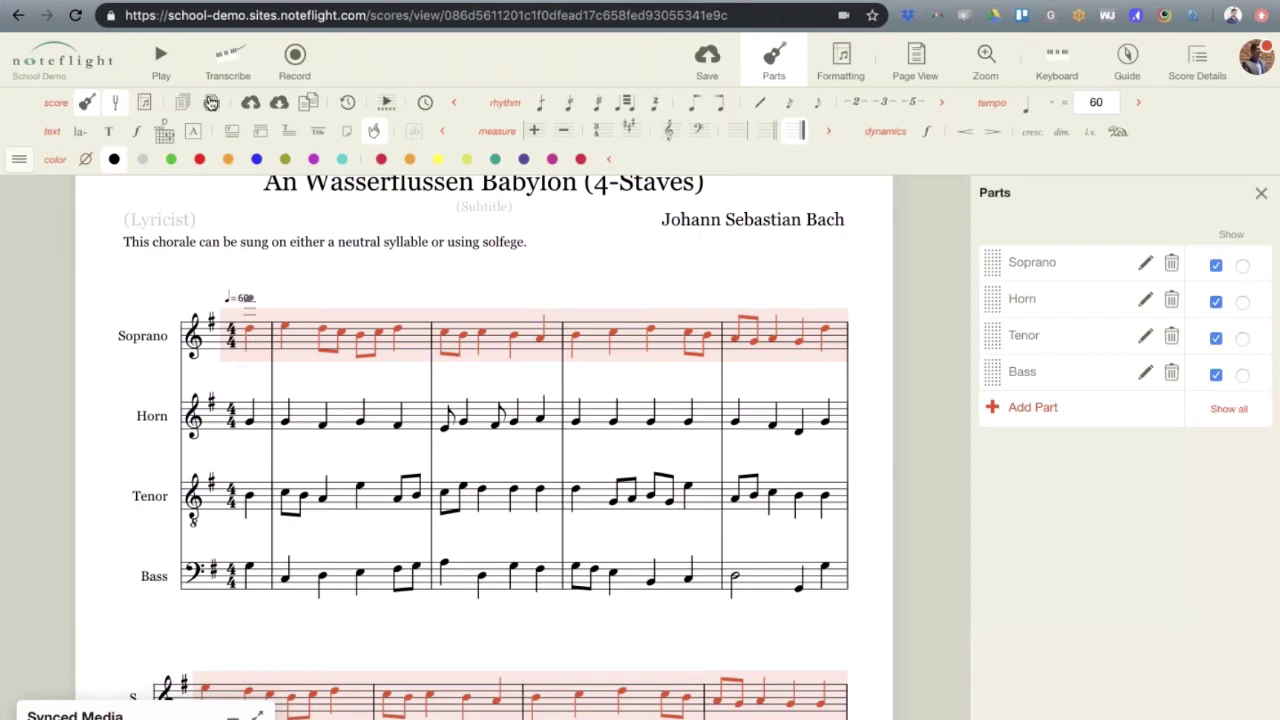
click(161, 60)
click(365, 60)
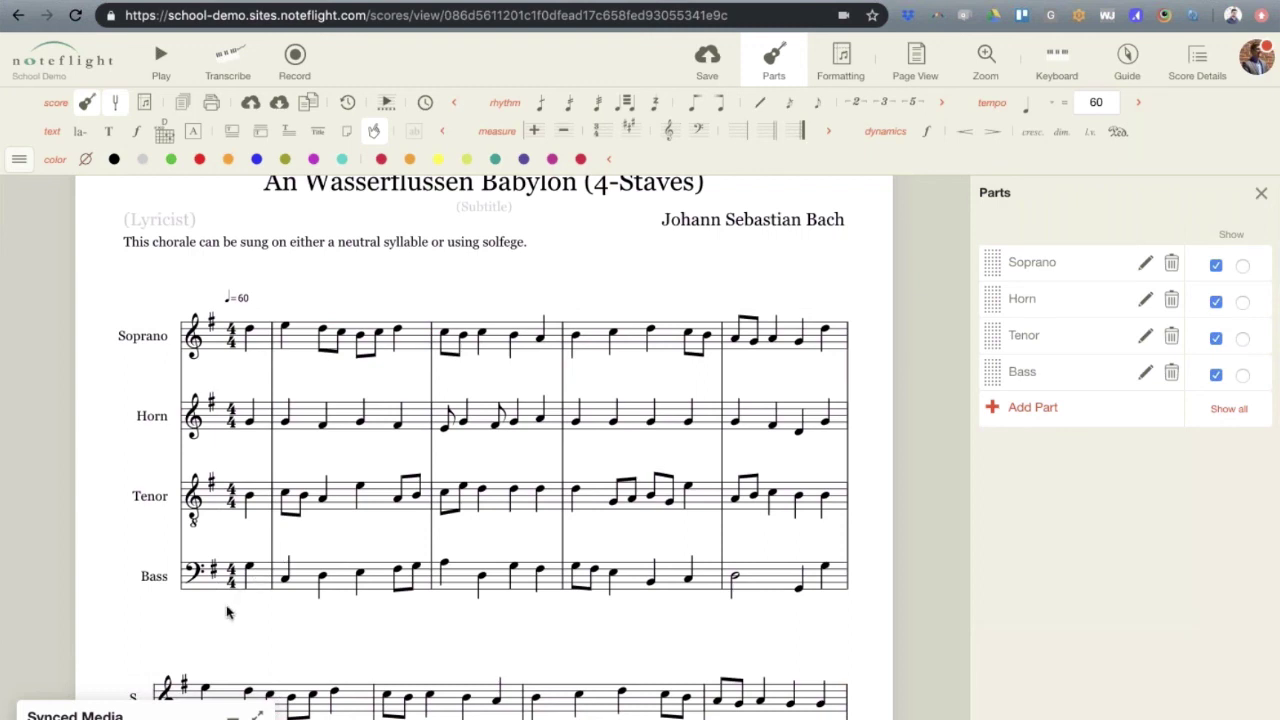
Assign Bassoon as the Bass part's instrument and set its instrument octave to -1
click(1145, 373)
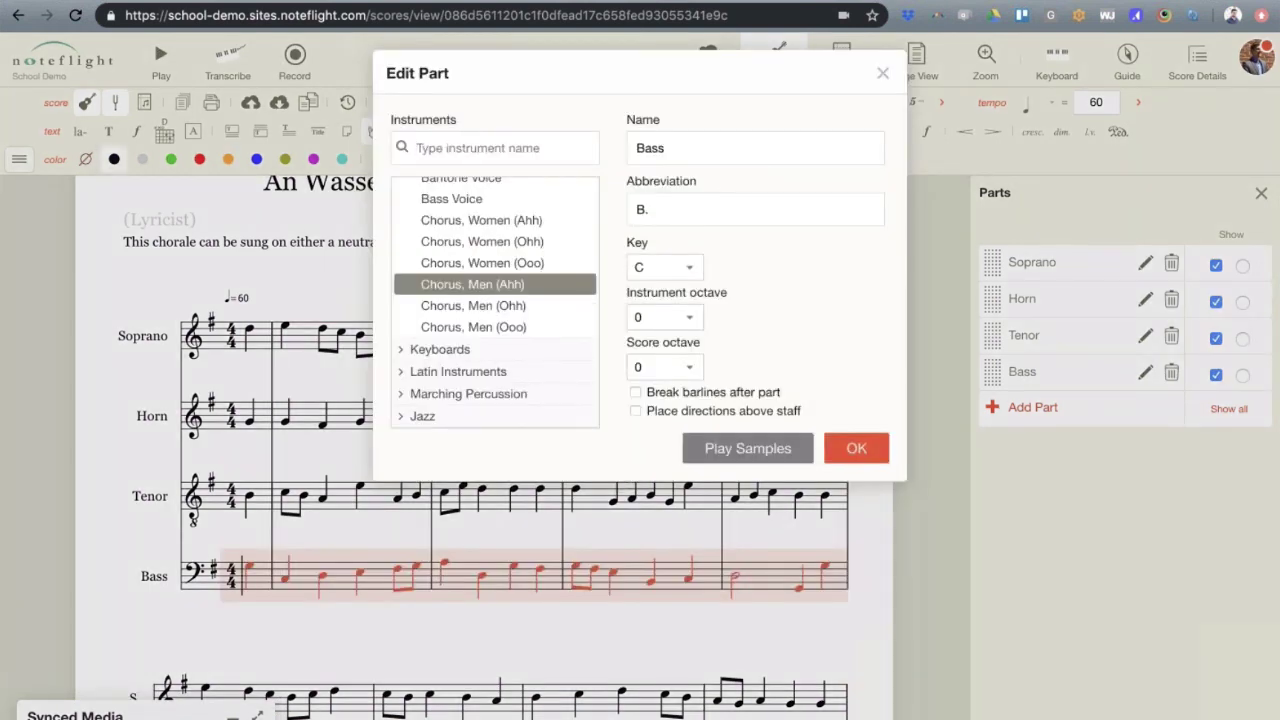
click(452, 152)
text(bass)
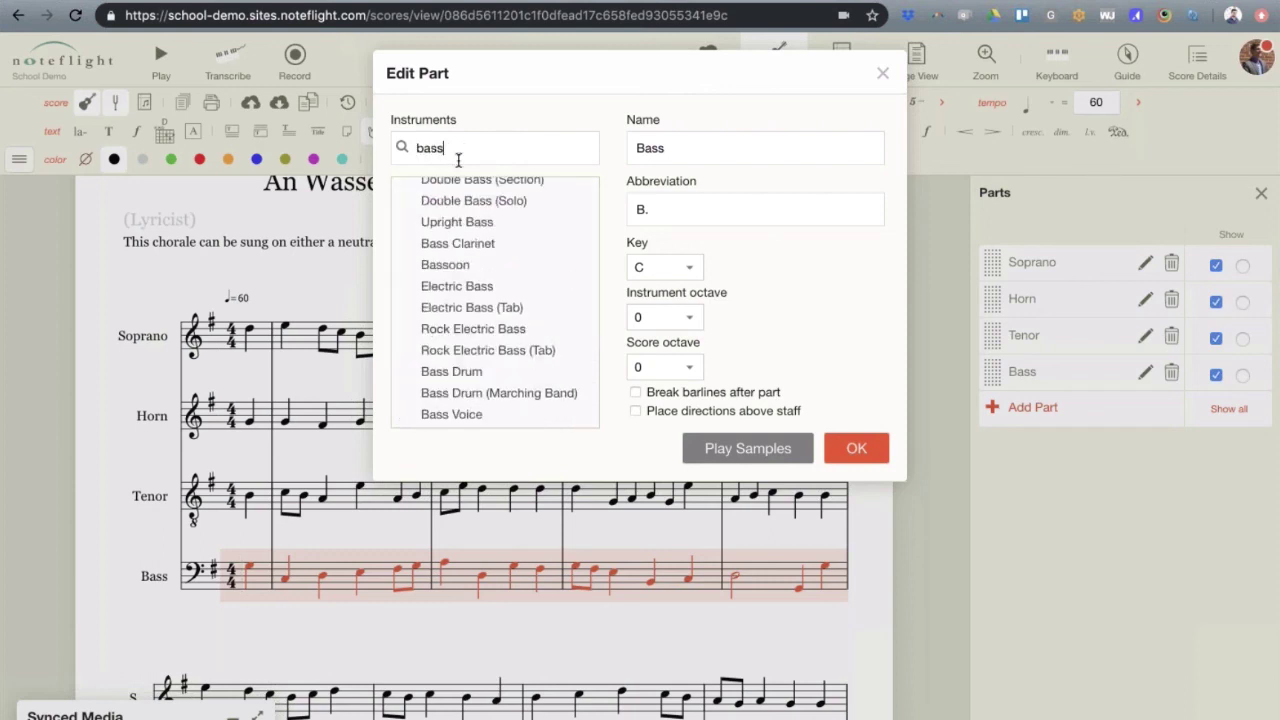
click(459, 267)
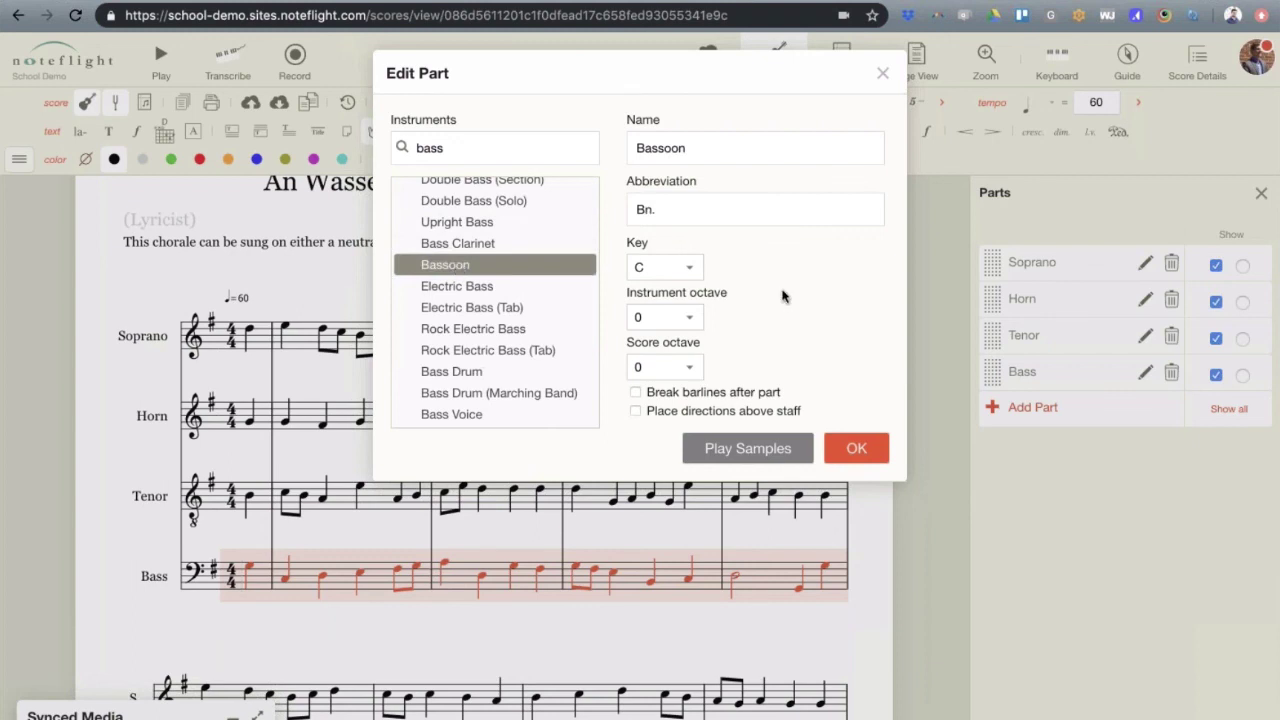
click(688, 320)
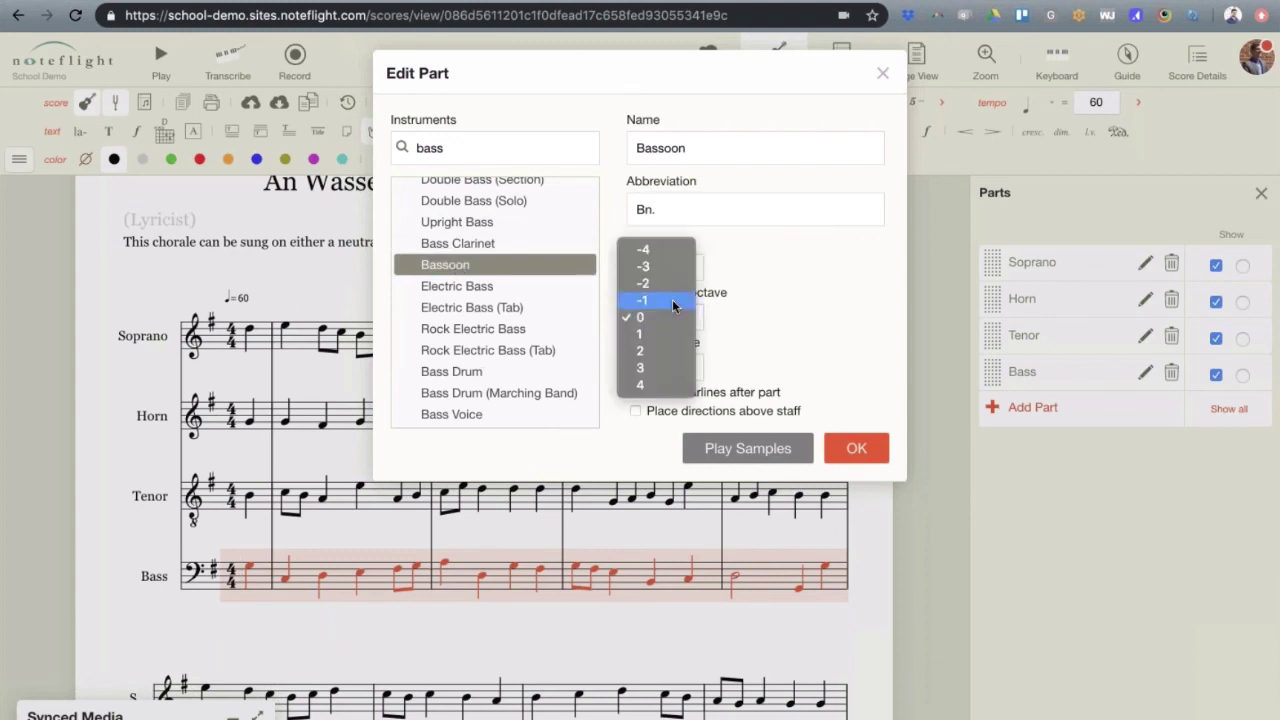
click(672, 299)
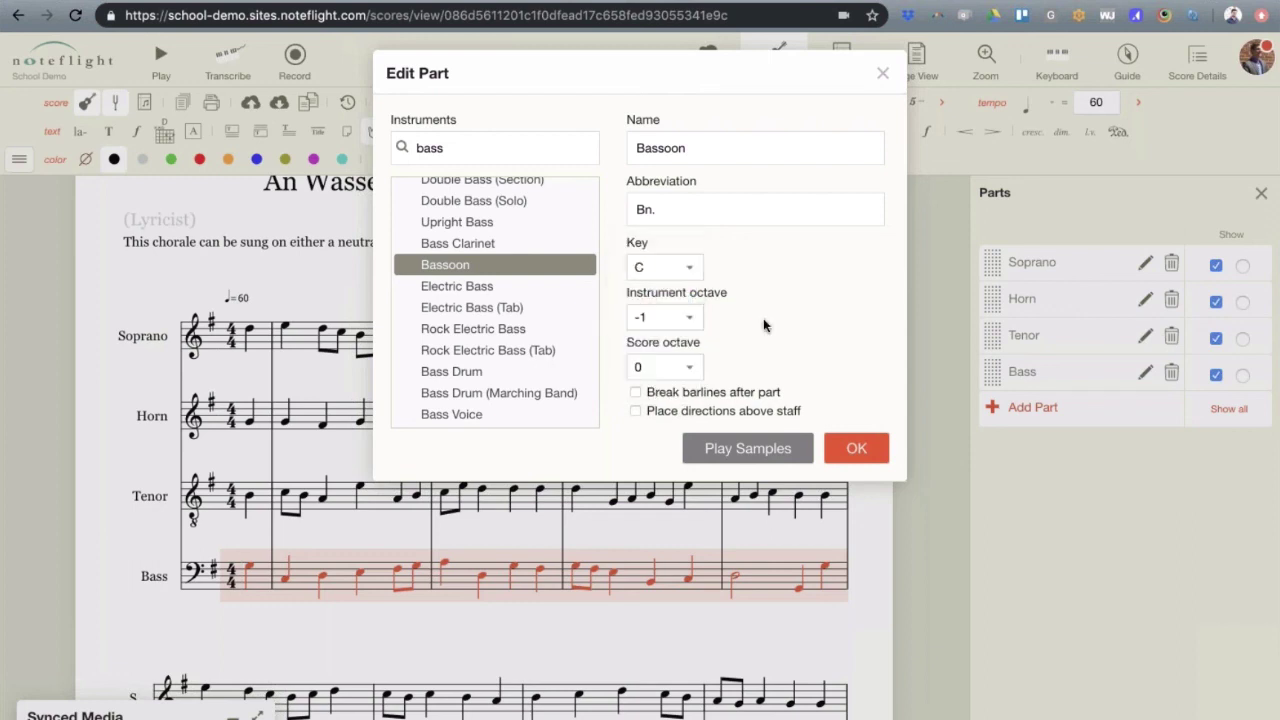
Name the bassoon part Didgeridoo with the abbreviation Didge. and apply the part changes
double_click(668, 148)
text(Didgeridoo)
double_click(666, 215)
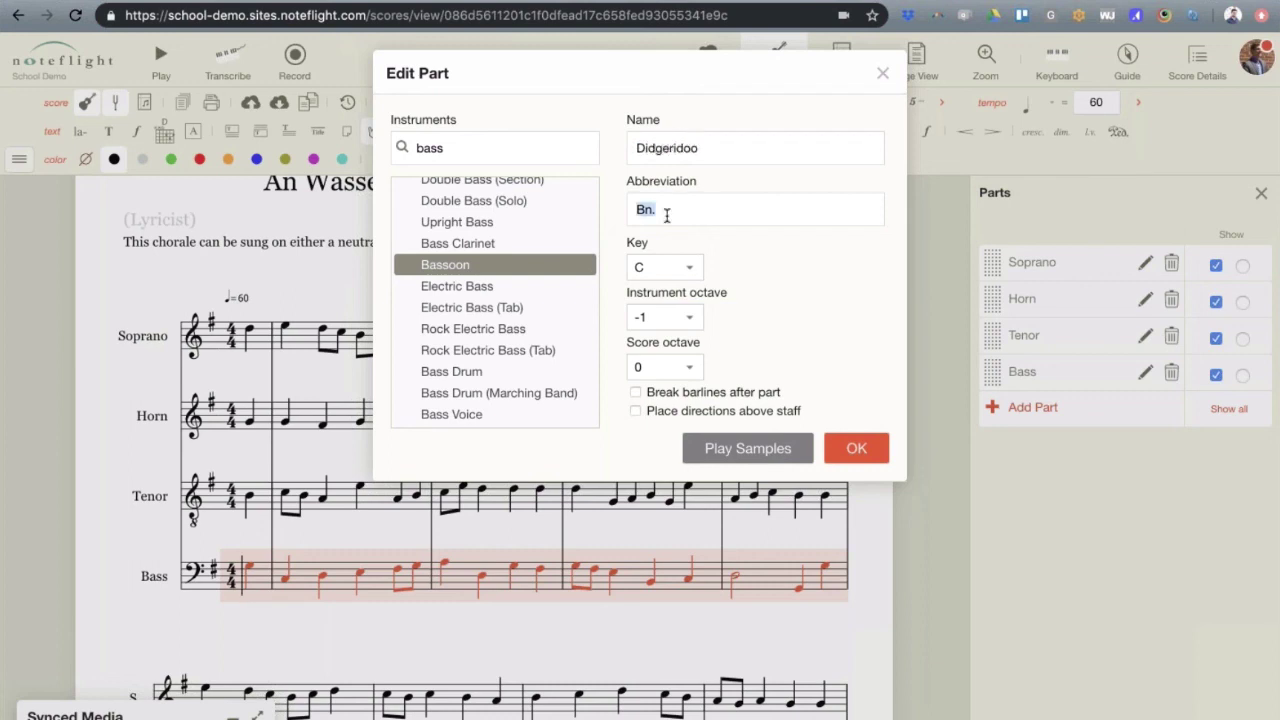
key(BackSpace)
text(Didge.)
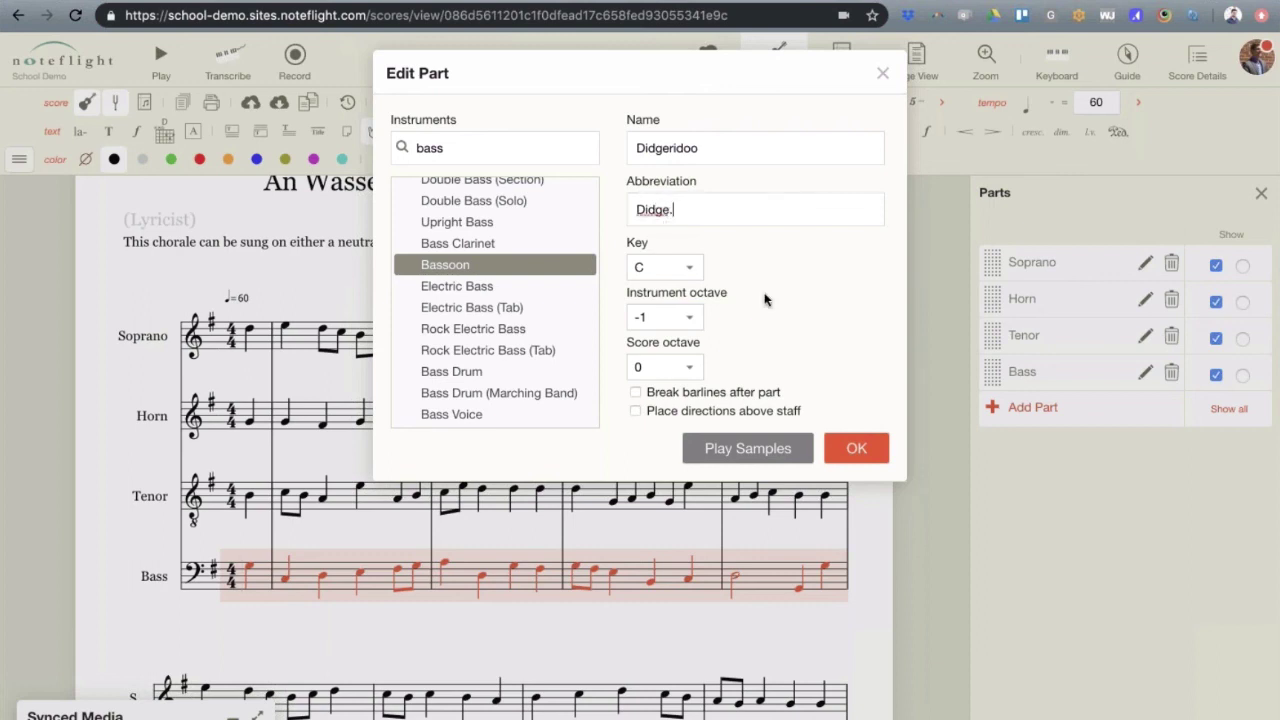
click(857, 450)
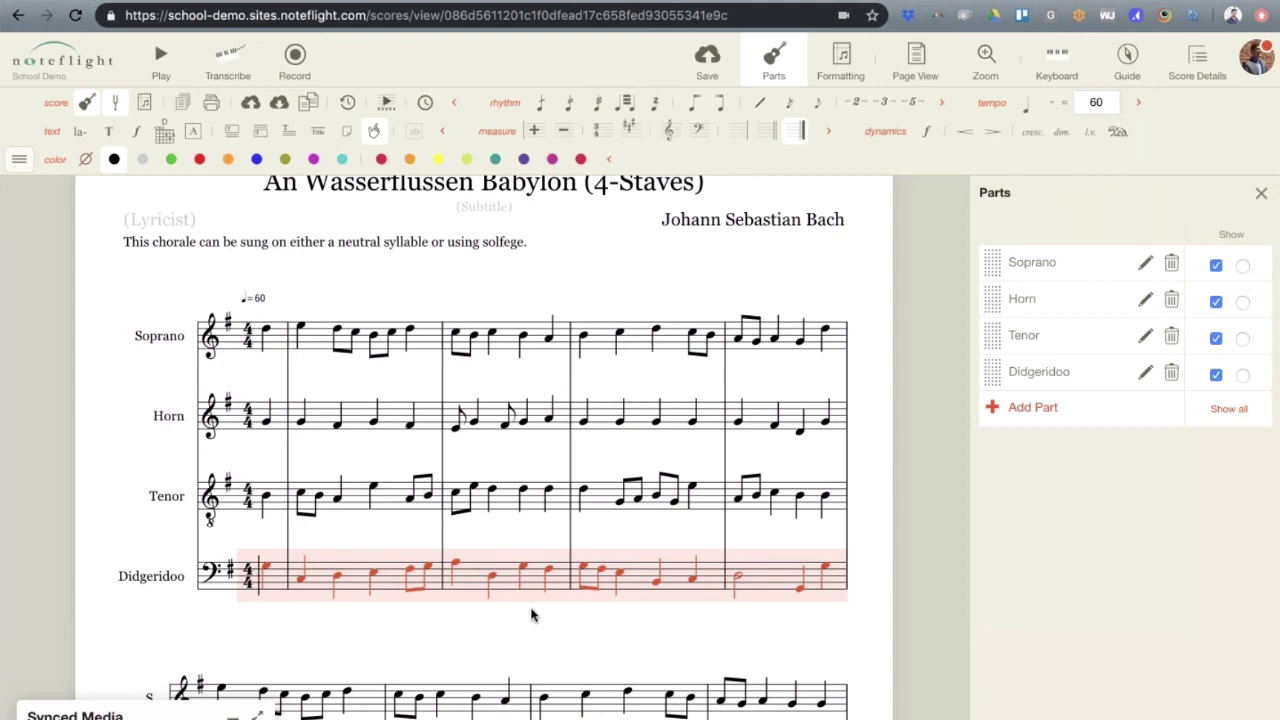
Look through the instrument list and the directions placement option in the Didgeridoo part's settings, then dismiss them
click(1145, 374)
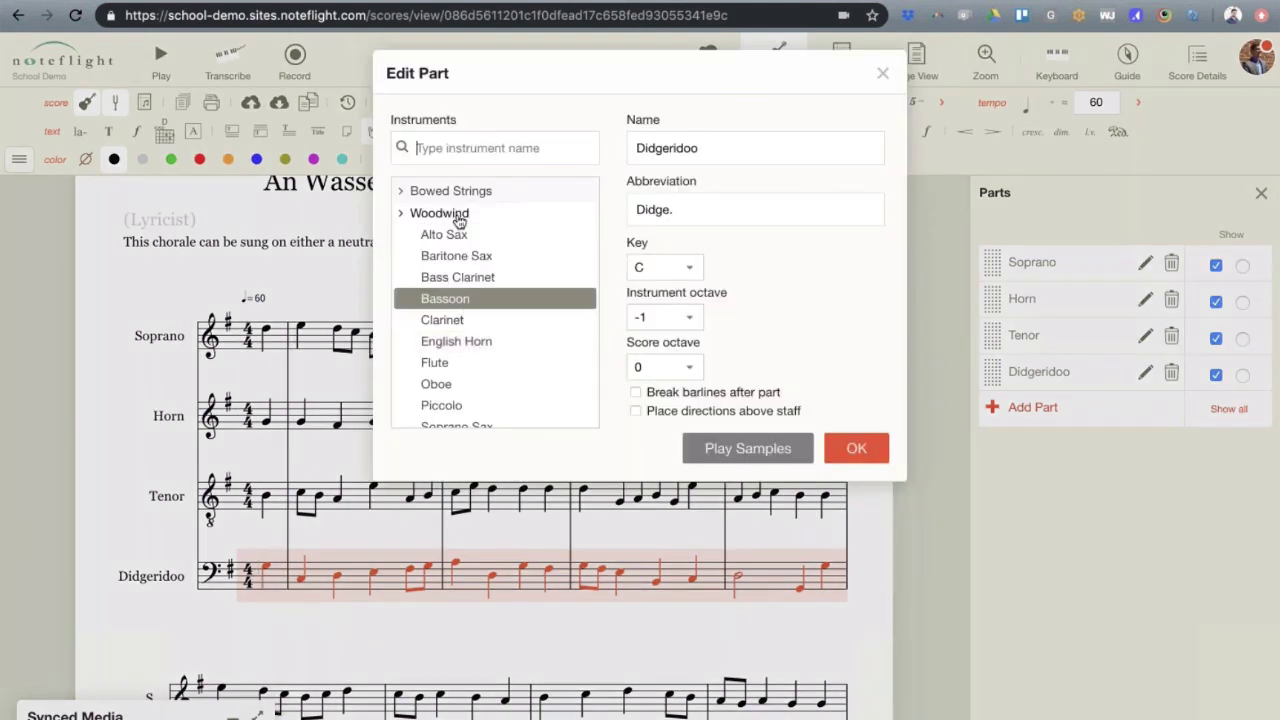
scroll(457, 214, down, 5)
scroll(457, 214, up, 2)
scroll(457, 214, down, 2)
scroll(455, 300, up, 5)
click(634, 413)
click(634, 413)
click(884, 77)
Enable placing directions above the staff for the Soprano part and apply the setting
click(1145, 263)
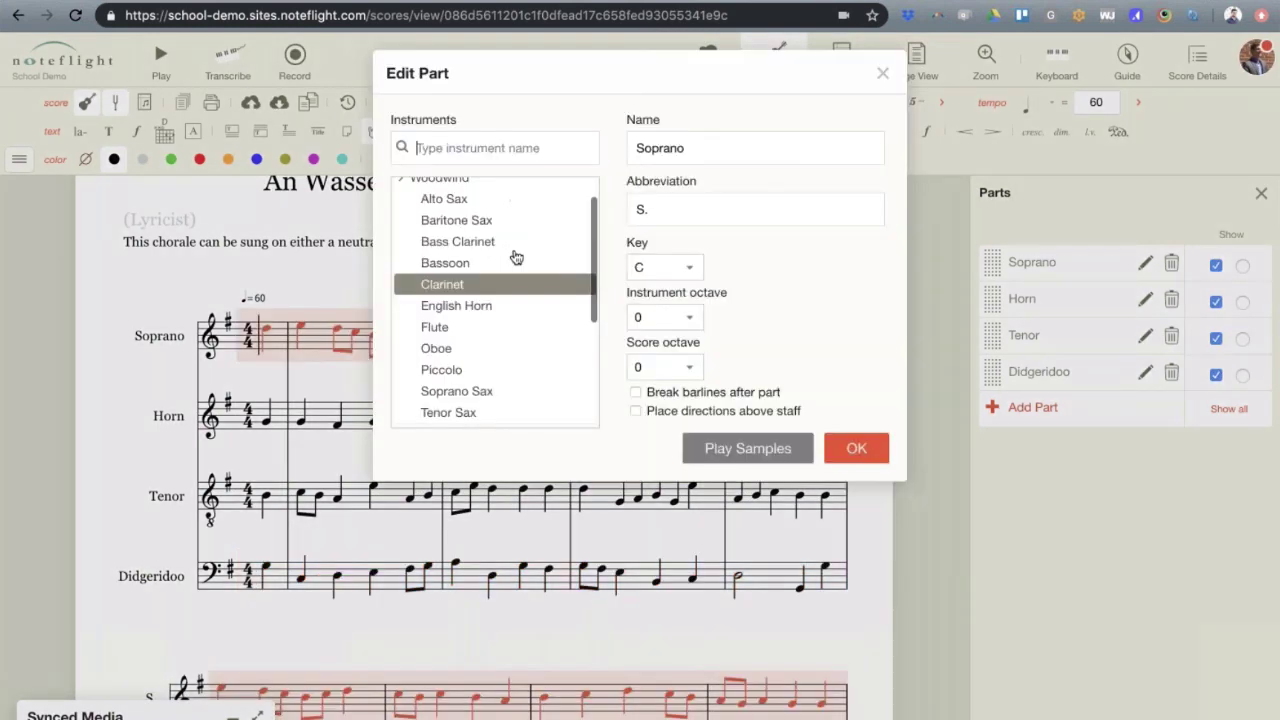
click(636, 411)
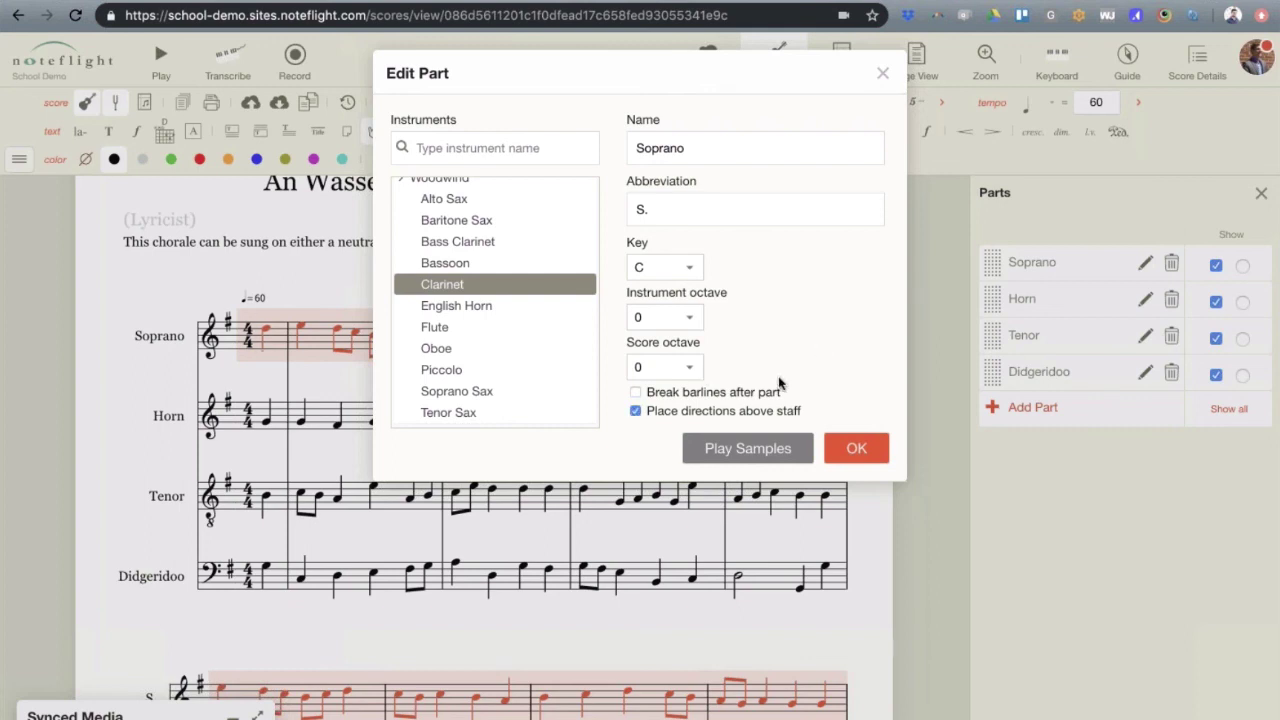
click(852, 448)
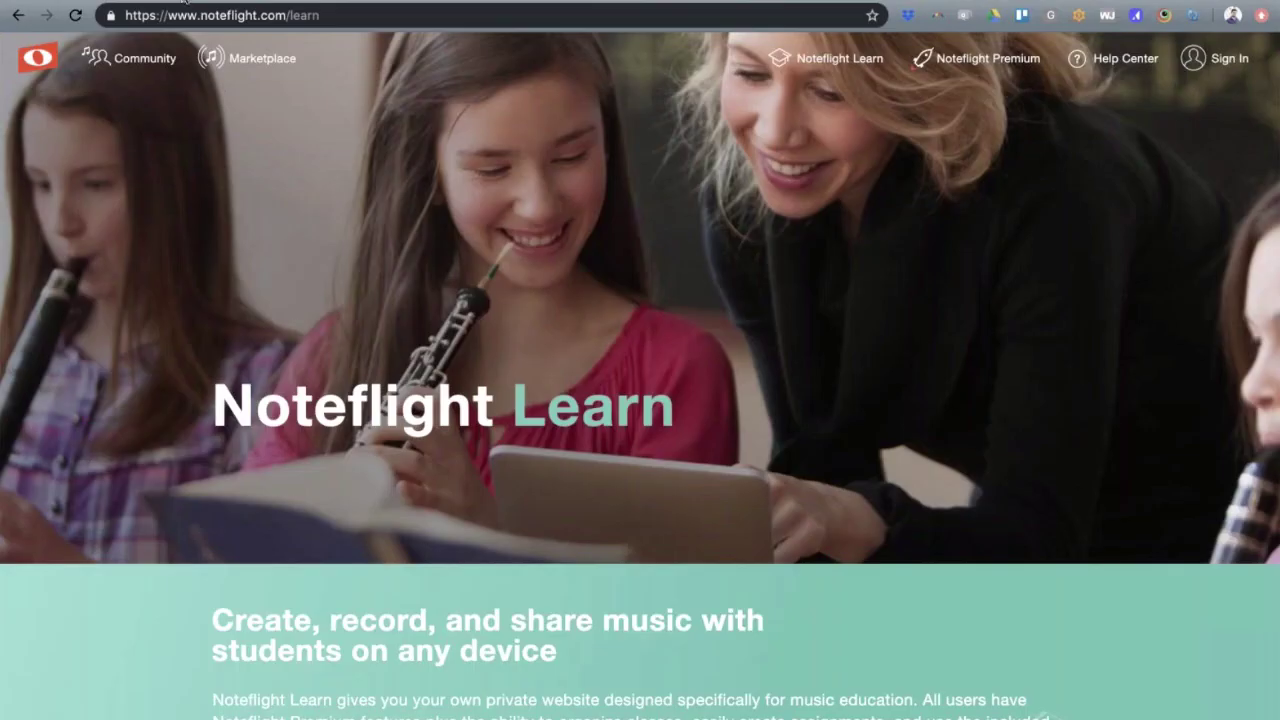
Look over the Noteflight Learn page's product overview and its free trial and purchase options
scroll(494, 284, down, 4)
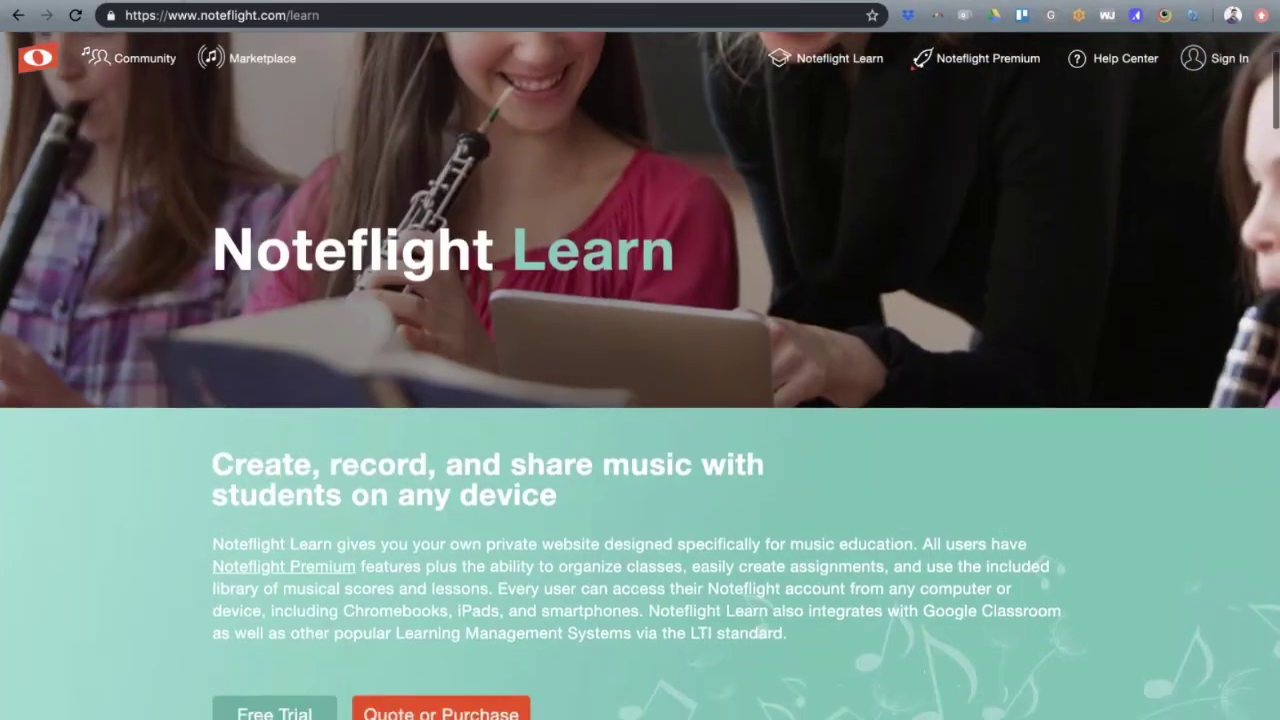
scroll(640, 376, down, 3)
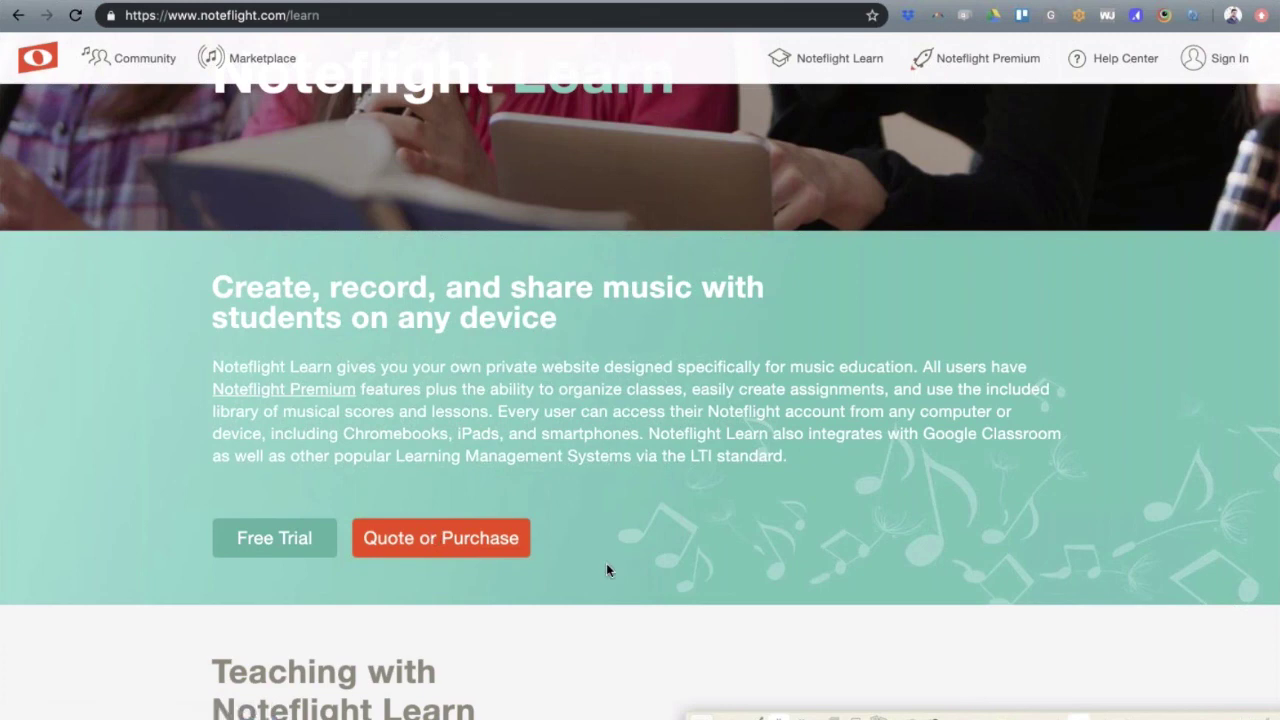
click(425, 541)
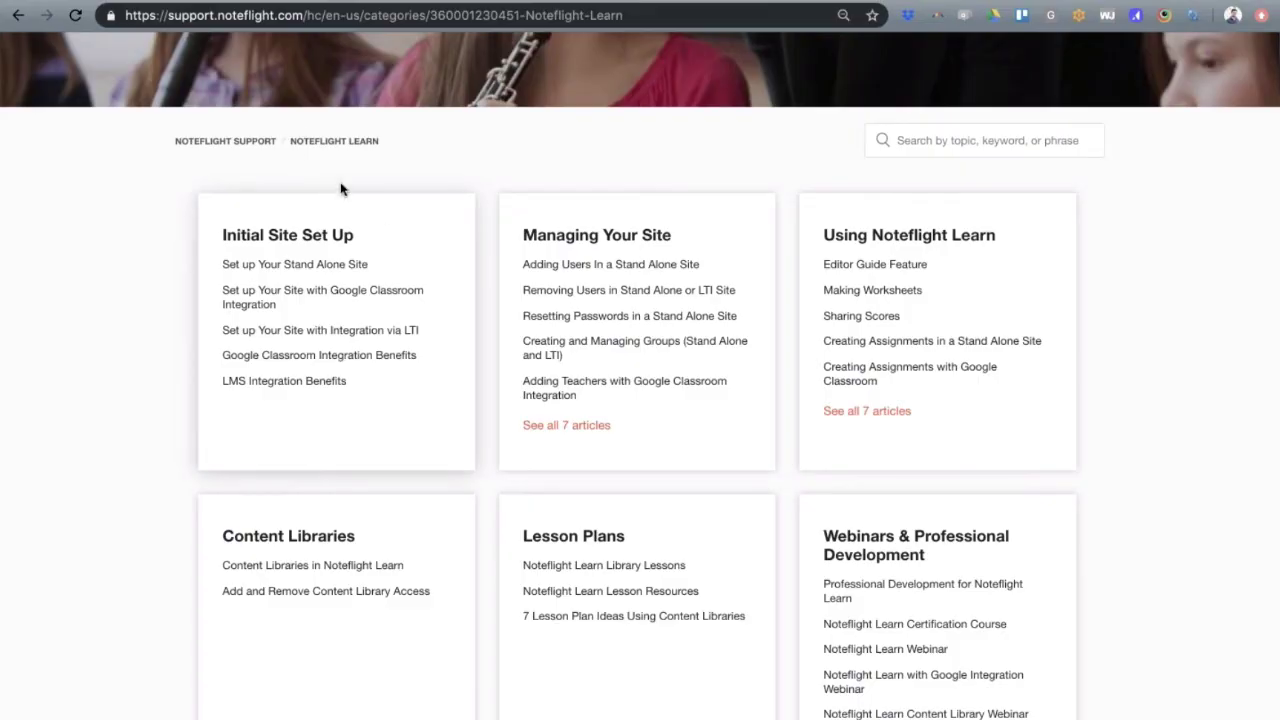
Go to the Noteflight Help Center home page, highlight its web address, and open the Noteflight Learn section
click(250, 144)
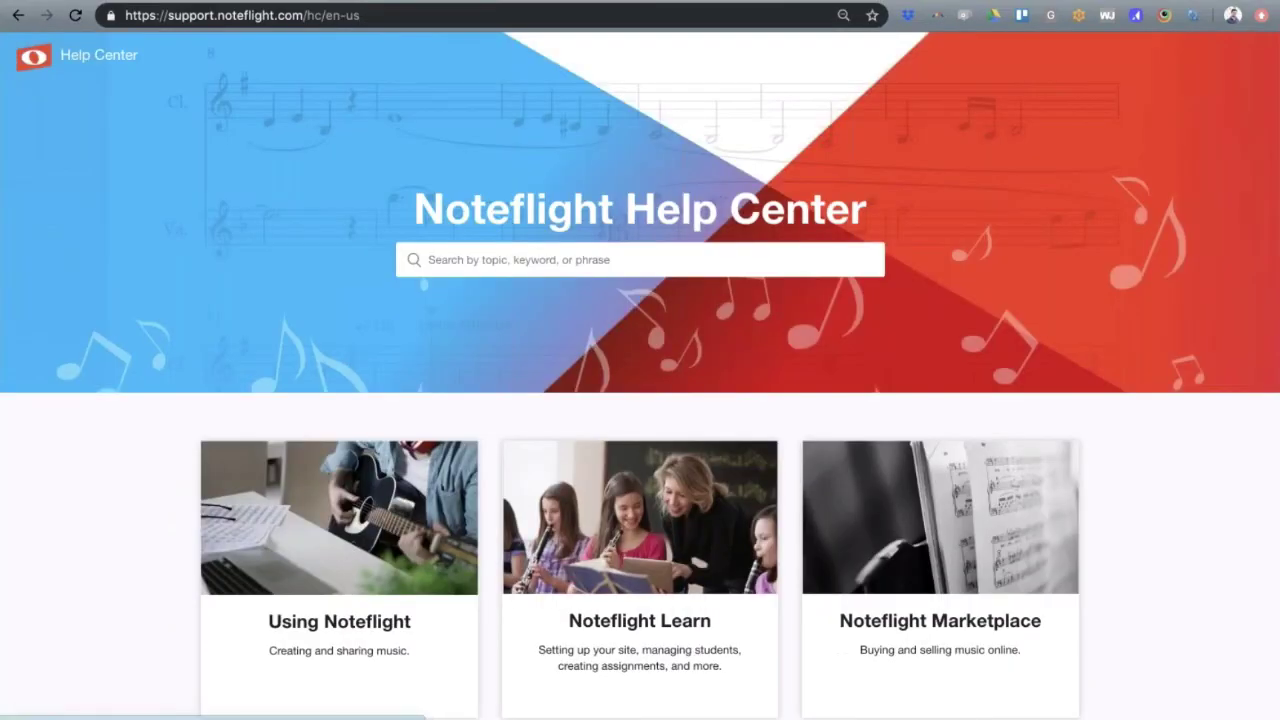
drag(303, 15, 124, 14)
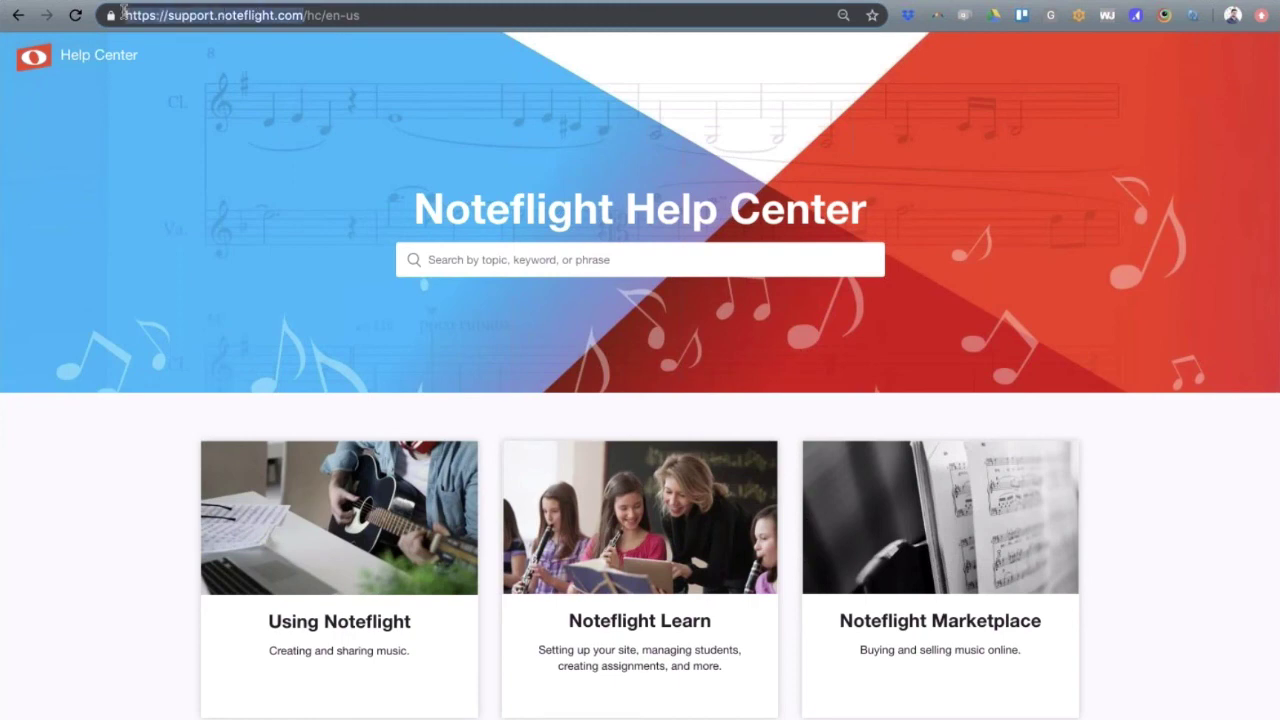
scroll(632, 540, down, 2)
scroll(632, 540, down, 3)
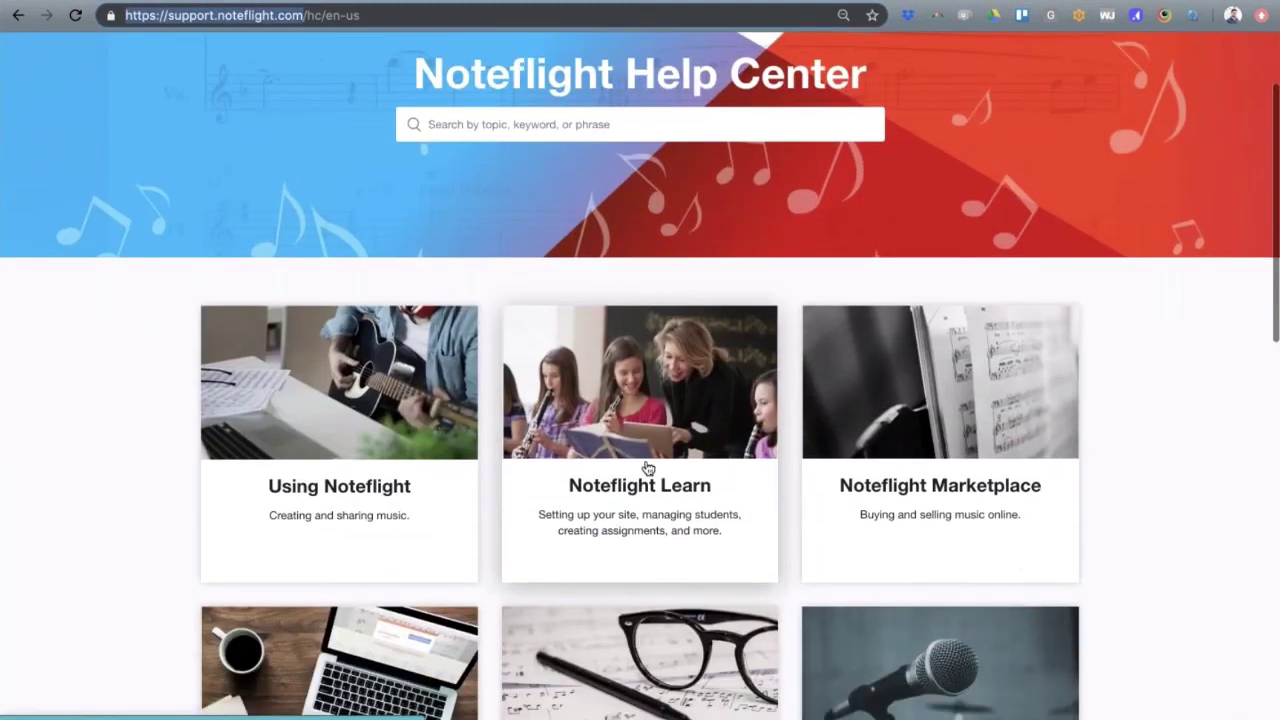
click(636, 476)
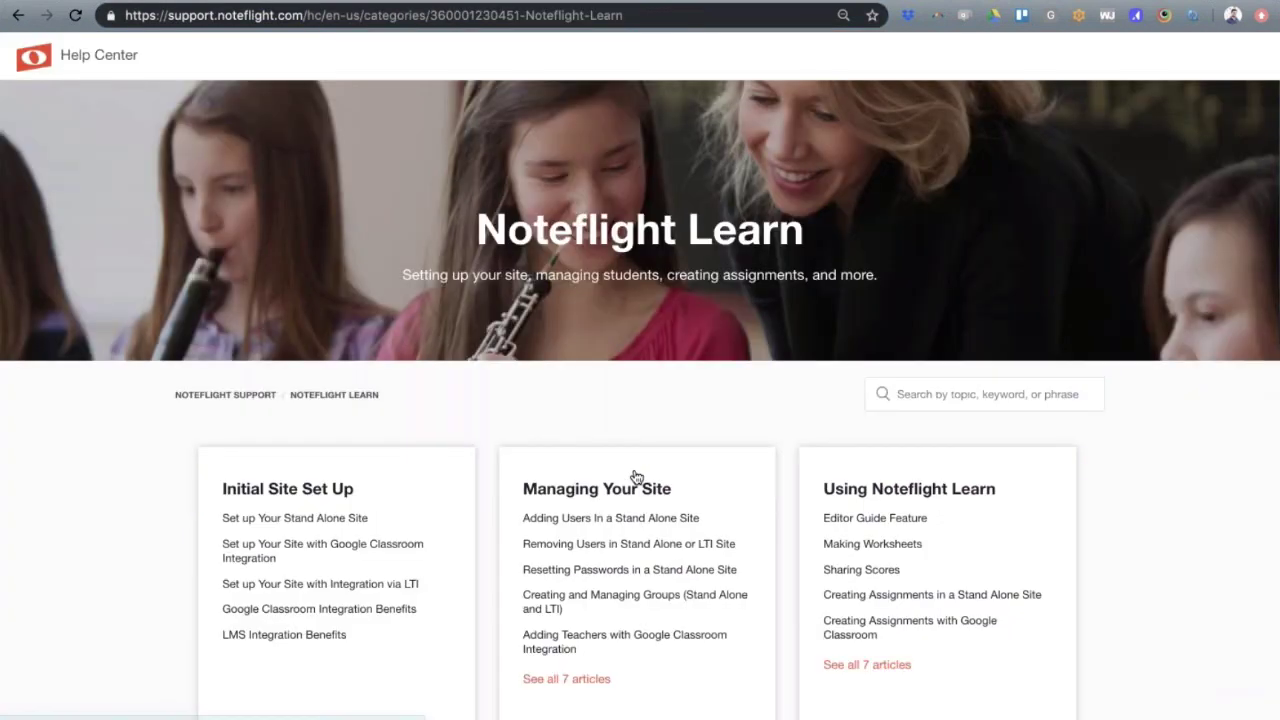
Open the Noteflight Learn Library Lessons article and follow its link to the article on lesson ideas with content libraries
scroll(631, 523, down, 2)
scroll(628, 526, down, 2)
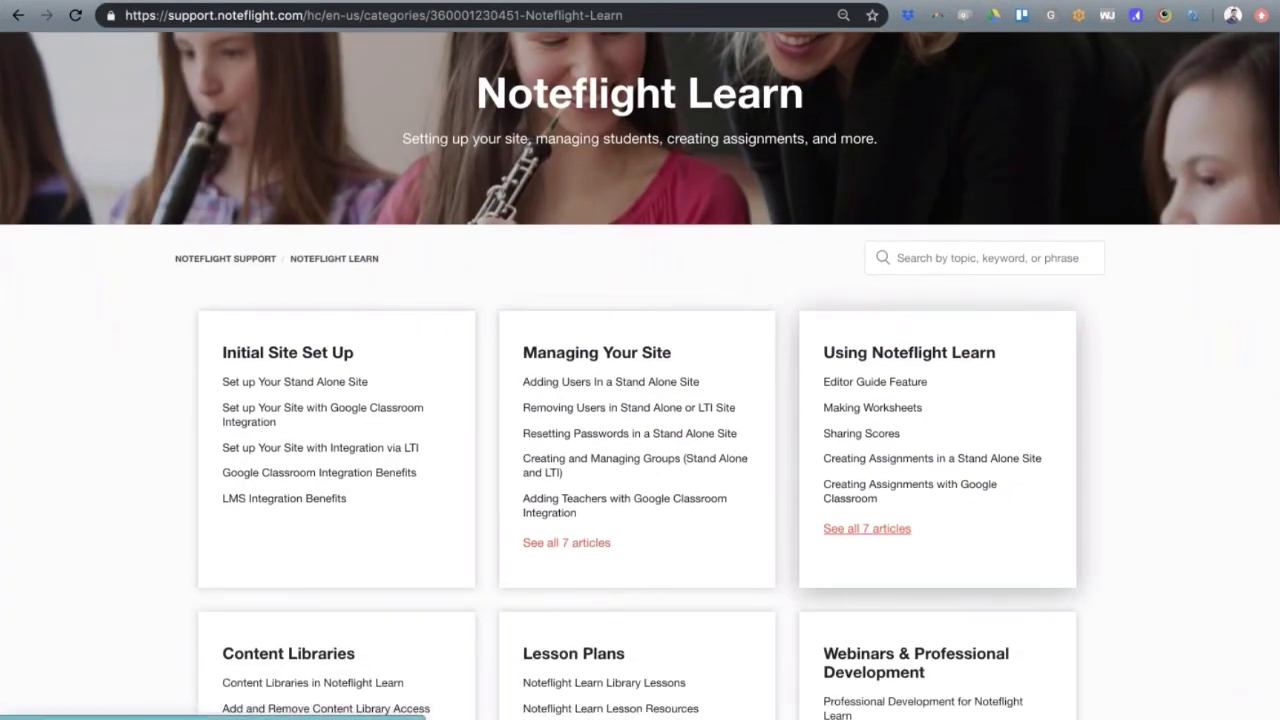
scroll(790, 459, down, 4)
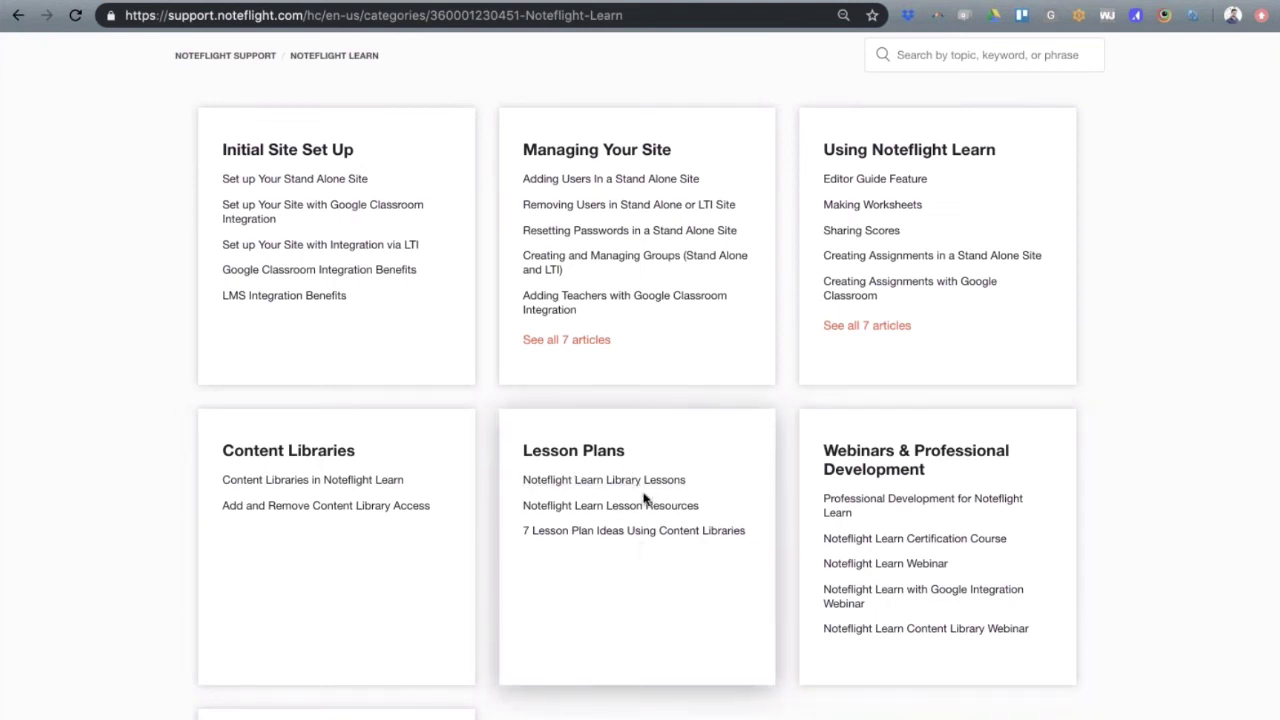
click(598, 482)
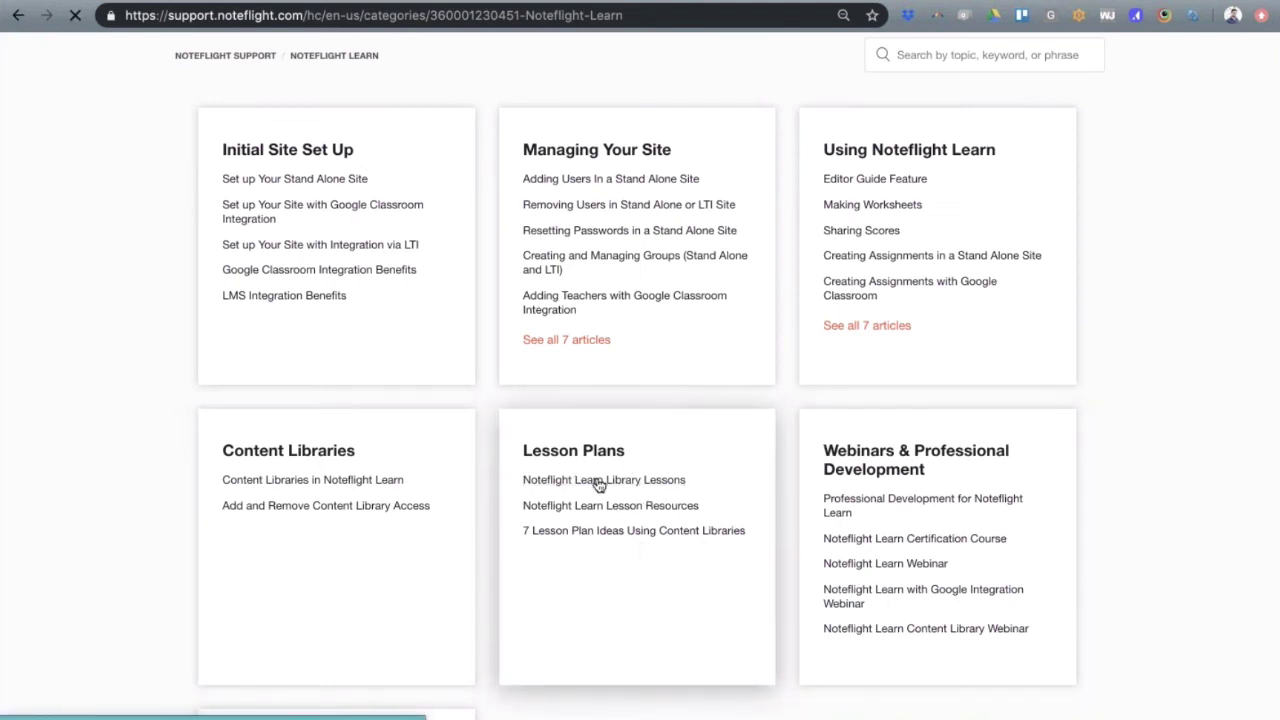
click(466, 470)
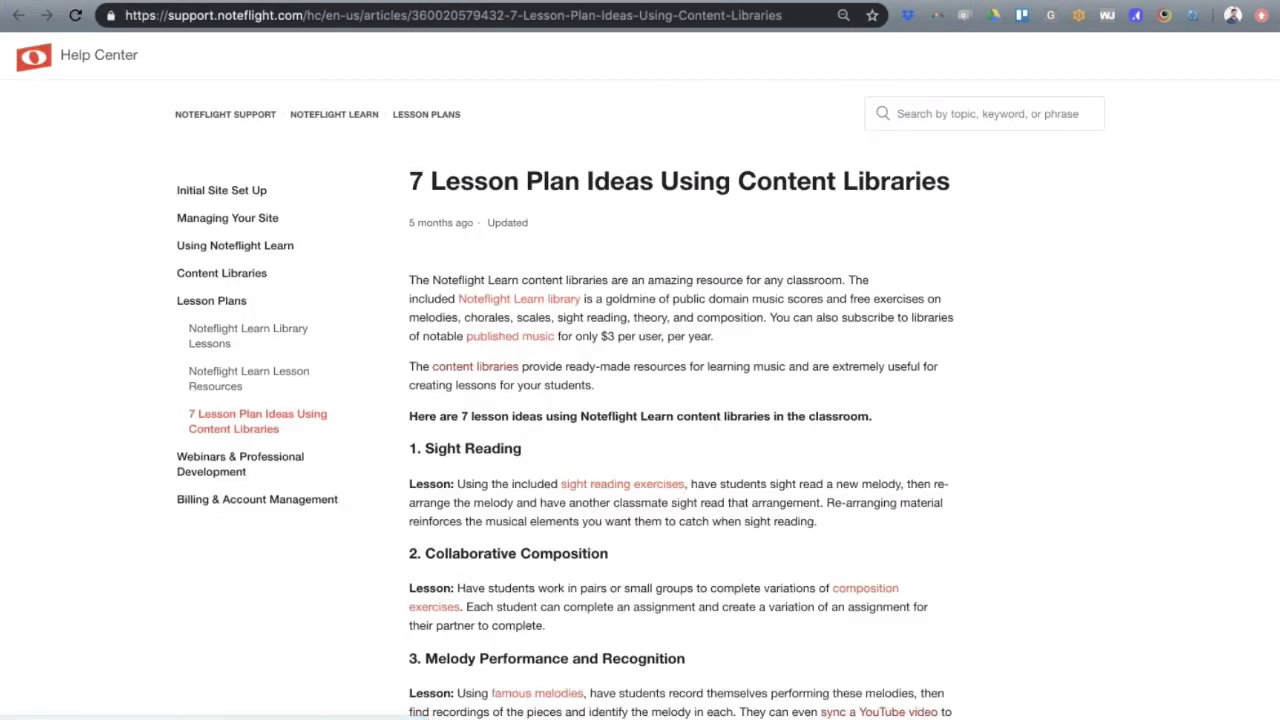
Return to the Library Lessons article and reach the lesson resources database through the Noteflight Learn Lesson Resources article
click(18, 15)
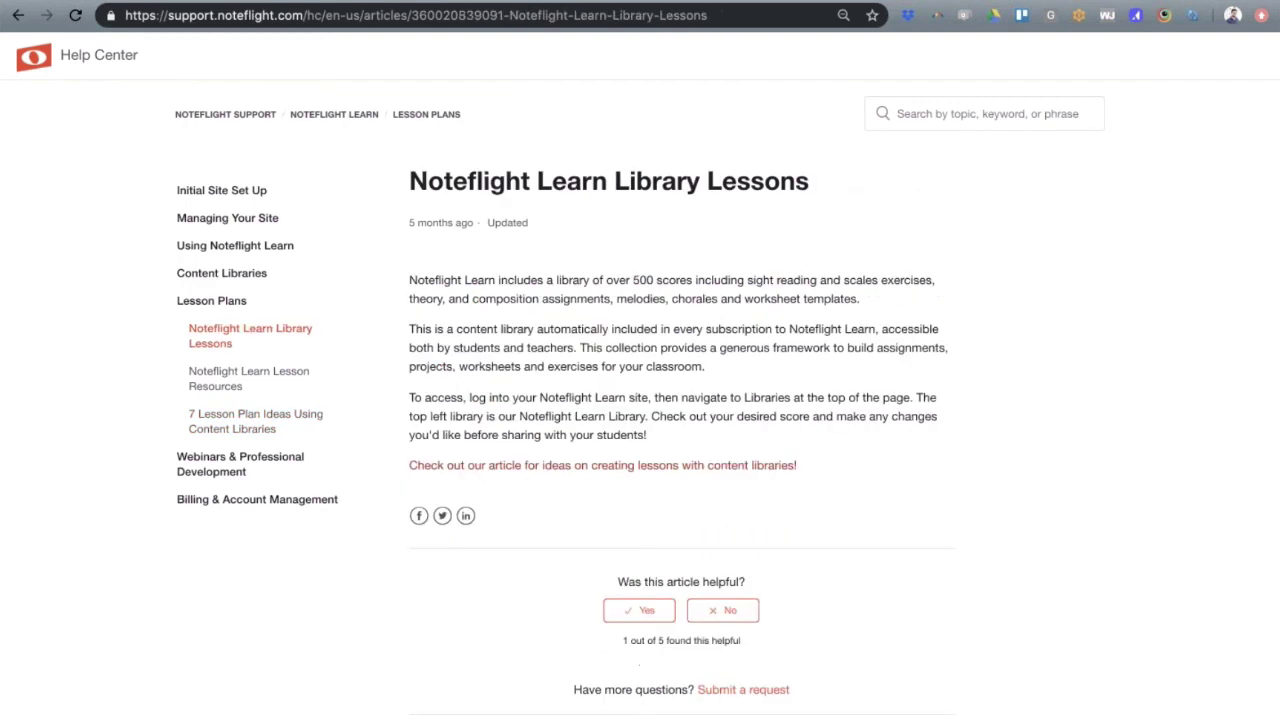
click(214, 373)
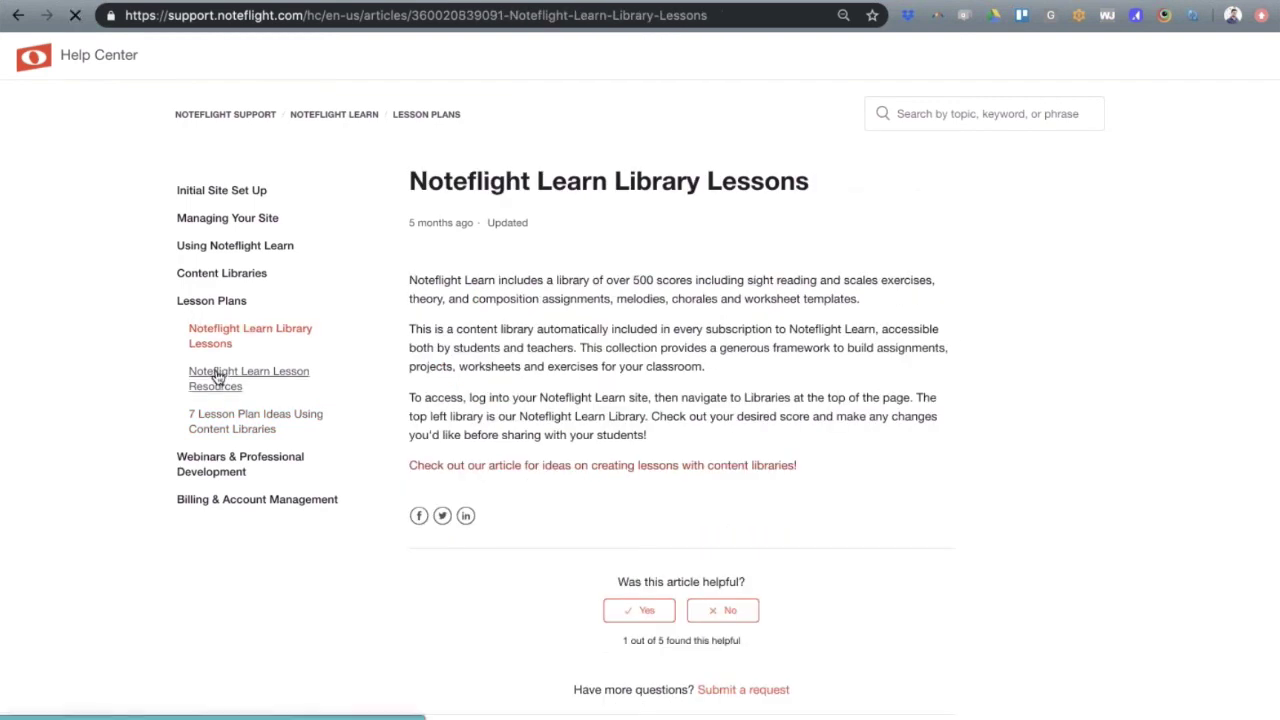
click(534, 350)
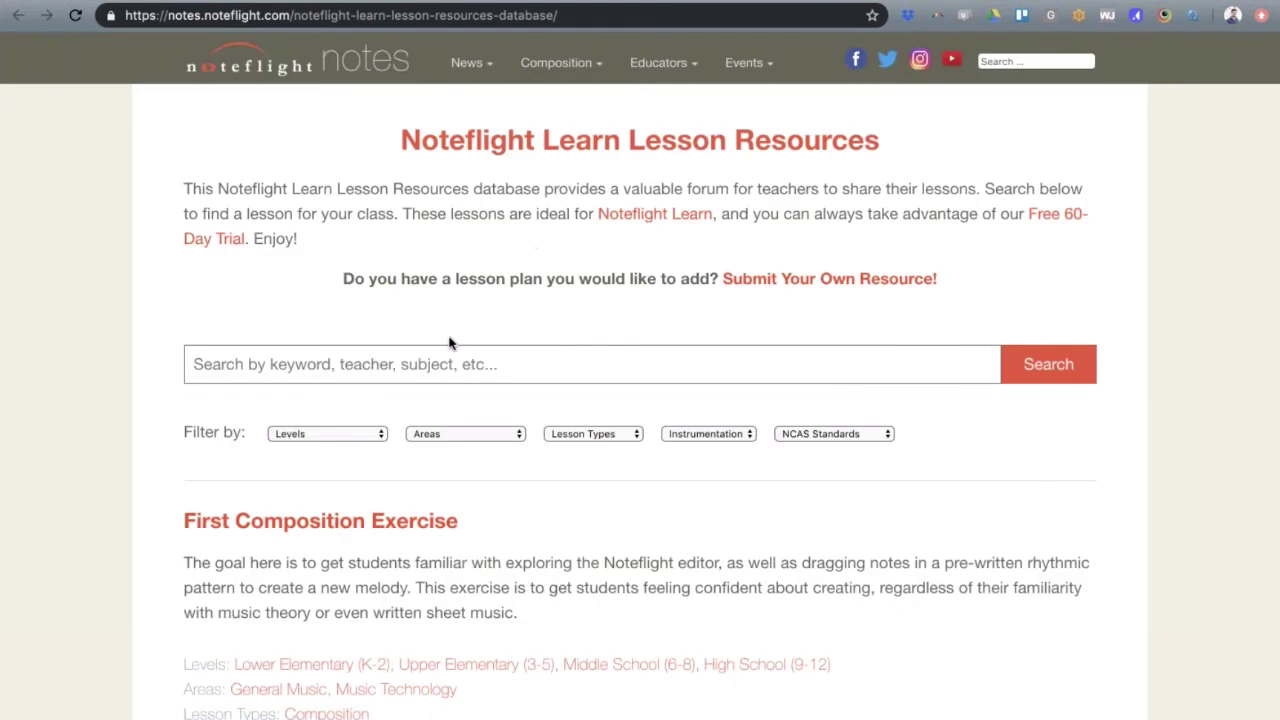
Examine the shared lessons in the database and the options of the Levels, Areas and Lesson Types filters
scroll(449, 345, down, 20)
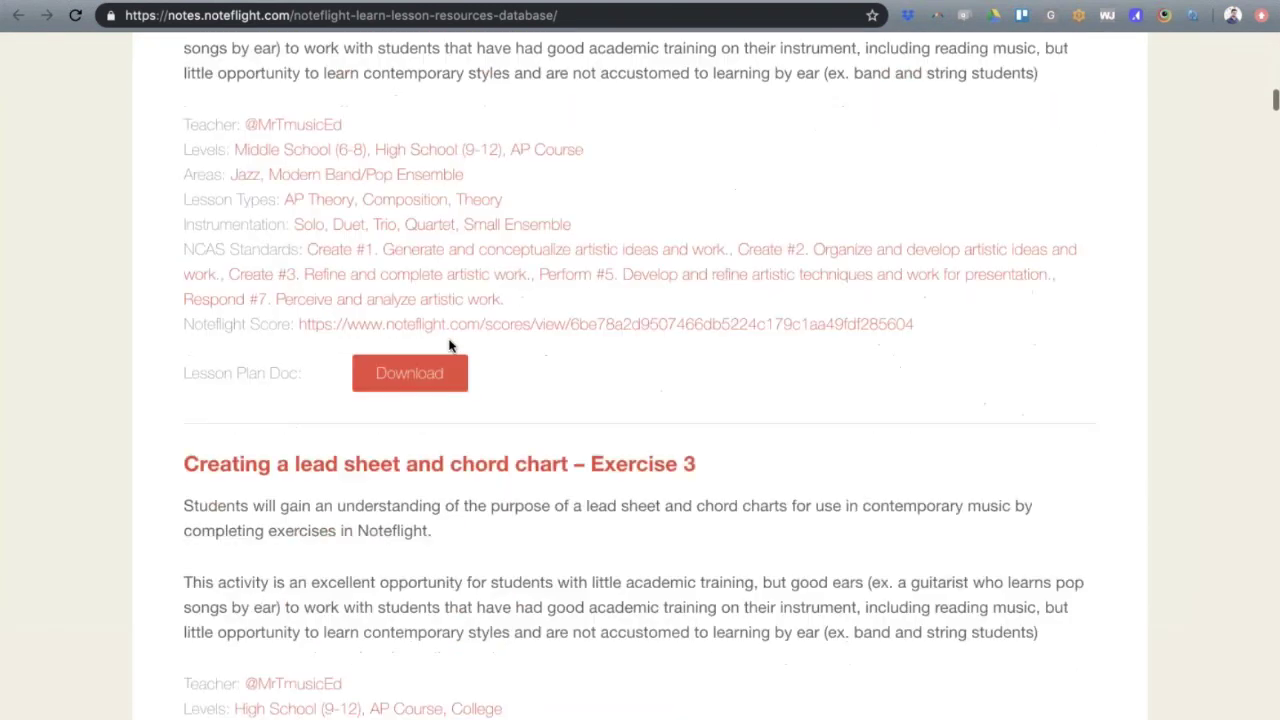
scroll(449, 345, down, 20)
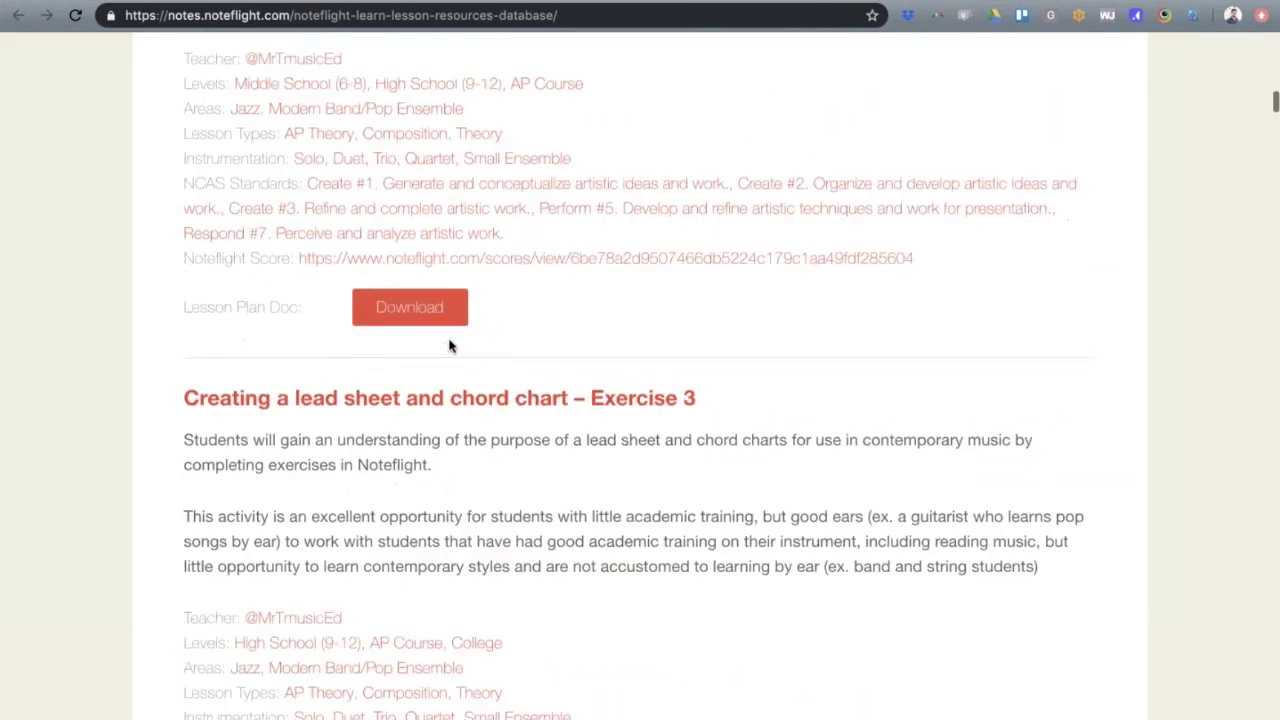
scroll(449, 345, up, 20)
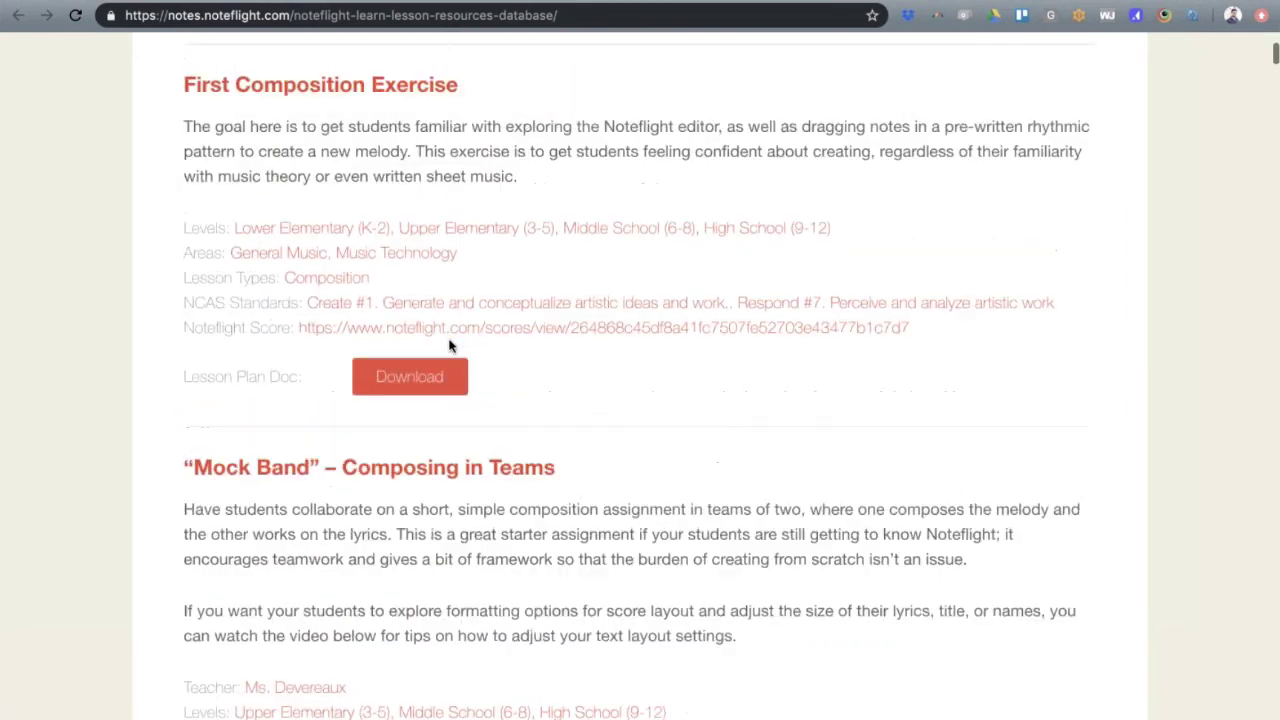
click(324, 430)
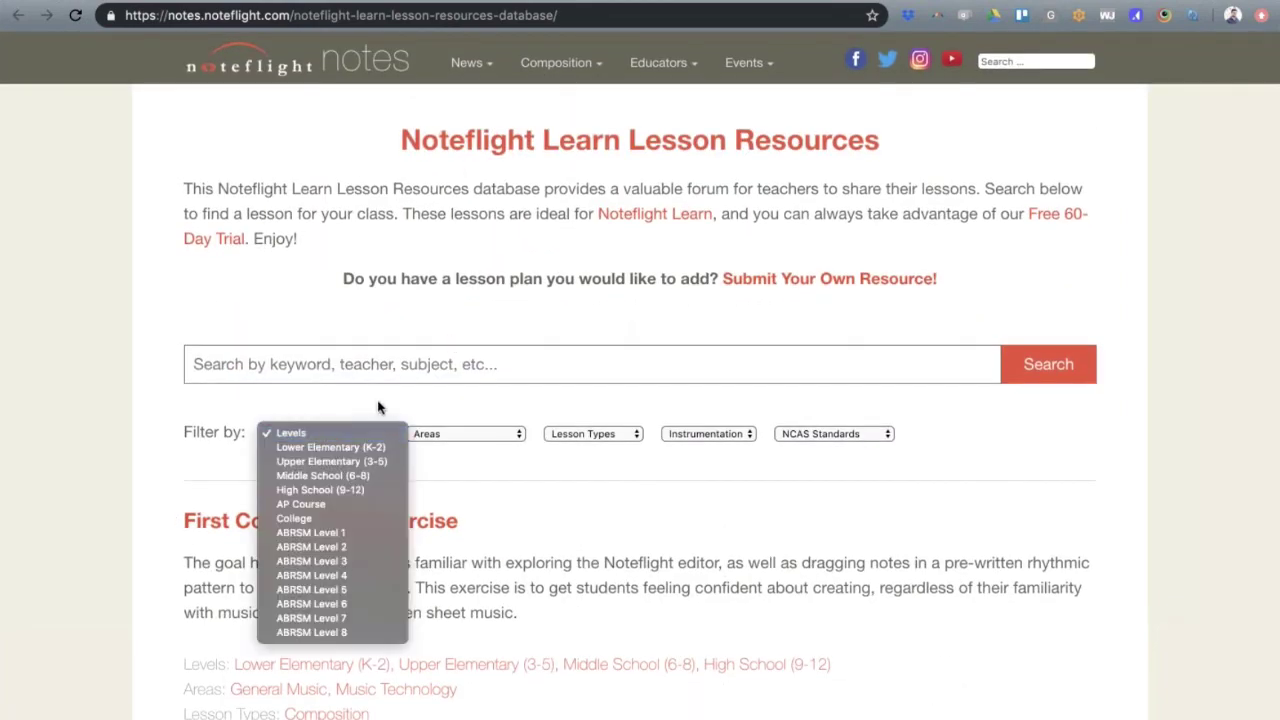
click(462, 433)
click(462, 433)
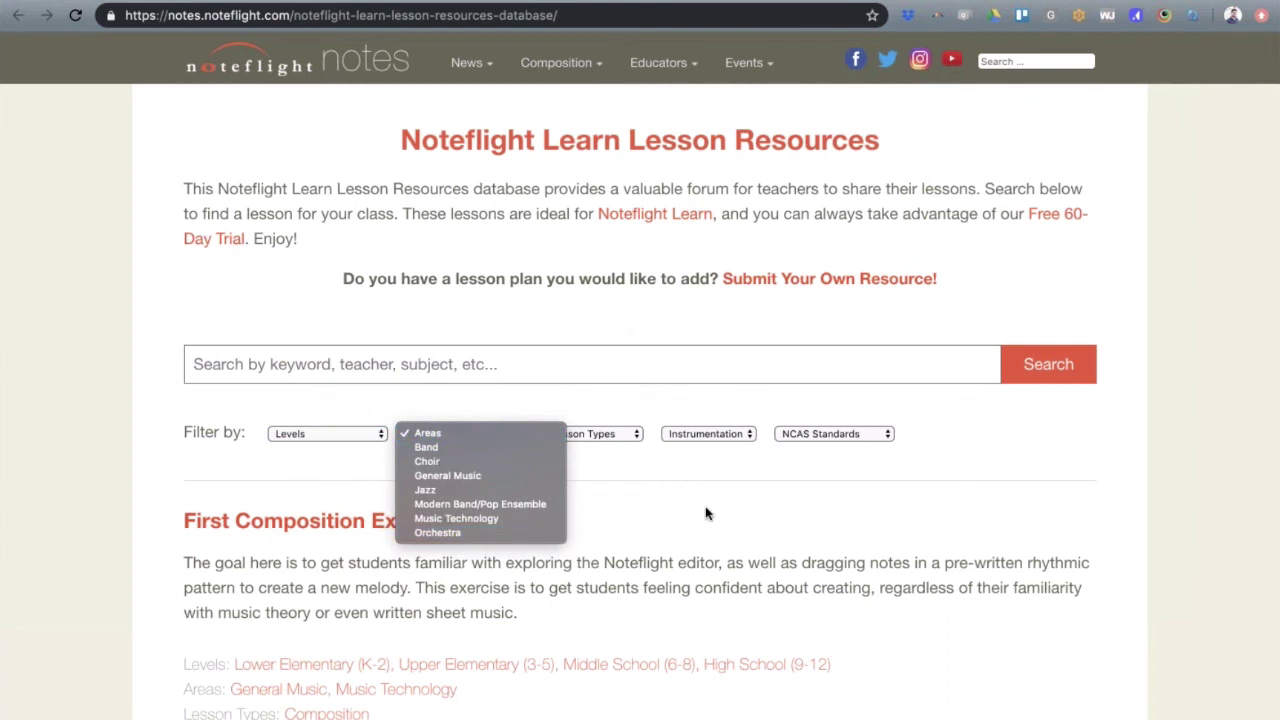
click(620, 440)
click(620, 437)
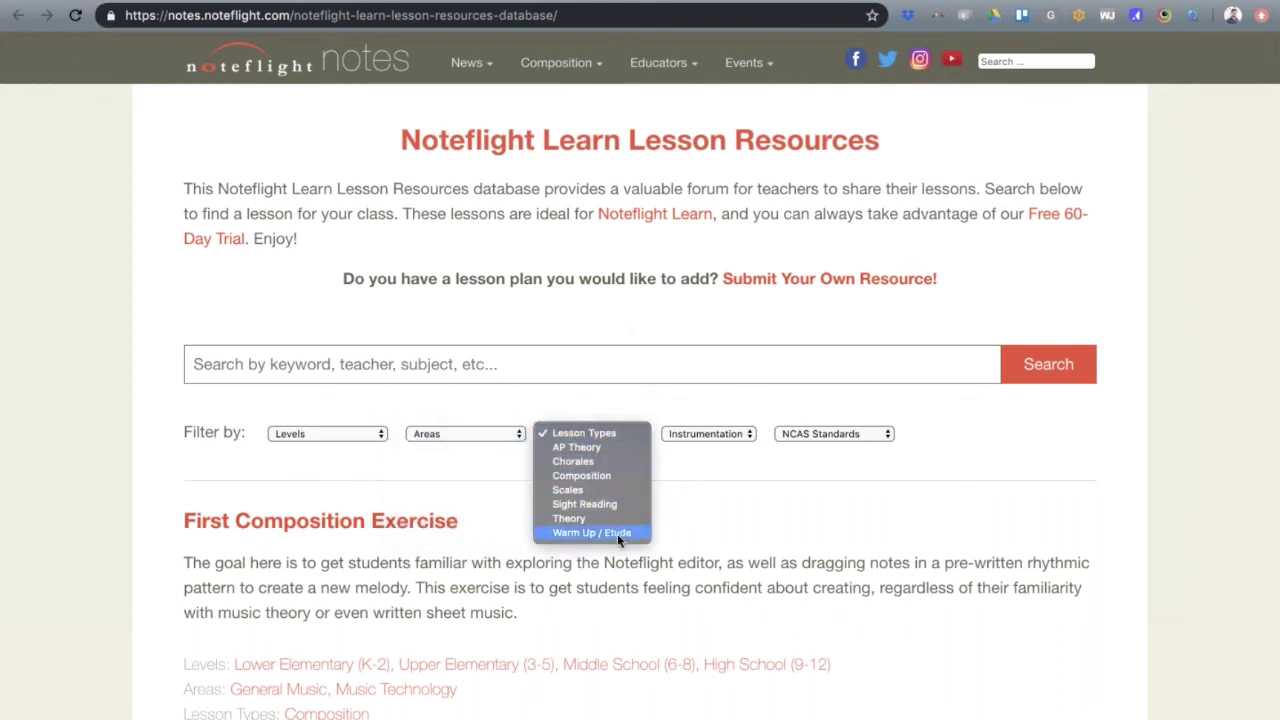
click(757, 516)
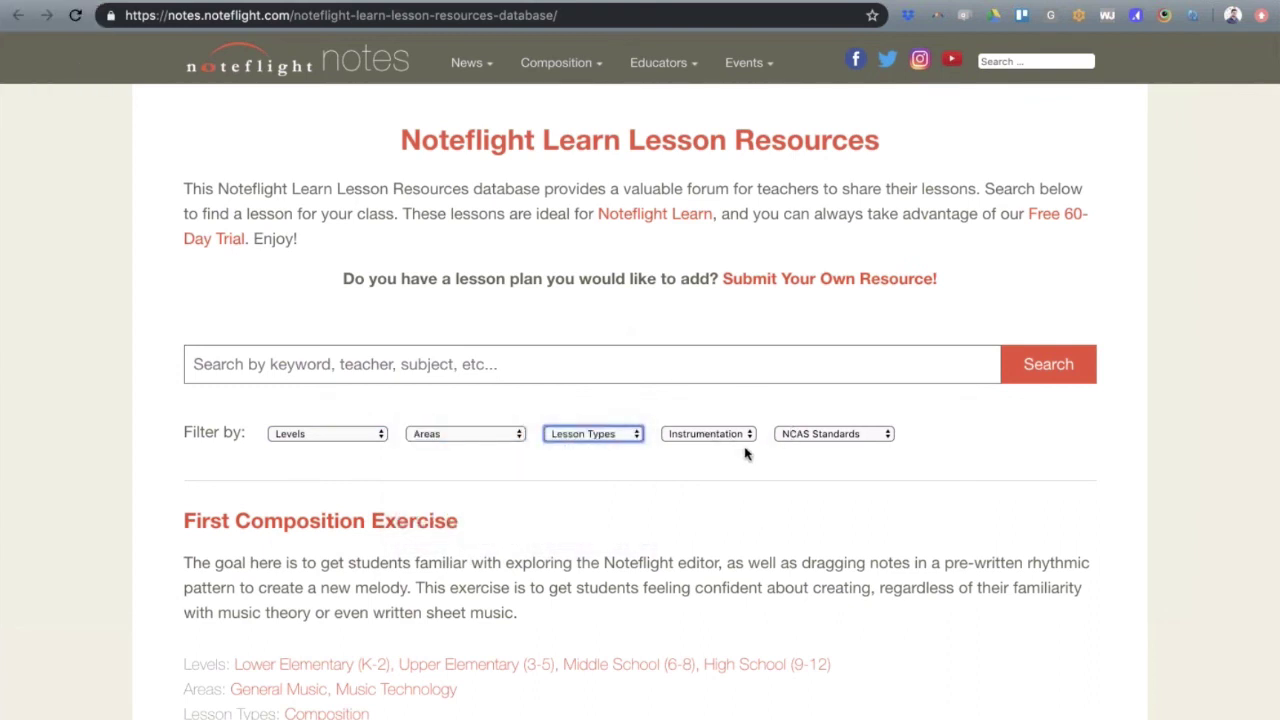
Filter the lessons by NCAS standard Create #1 and switch the filter to Create #2. Organize and develop artistic ideas and work
click(825, 432)
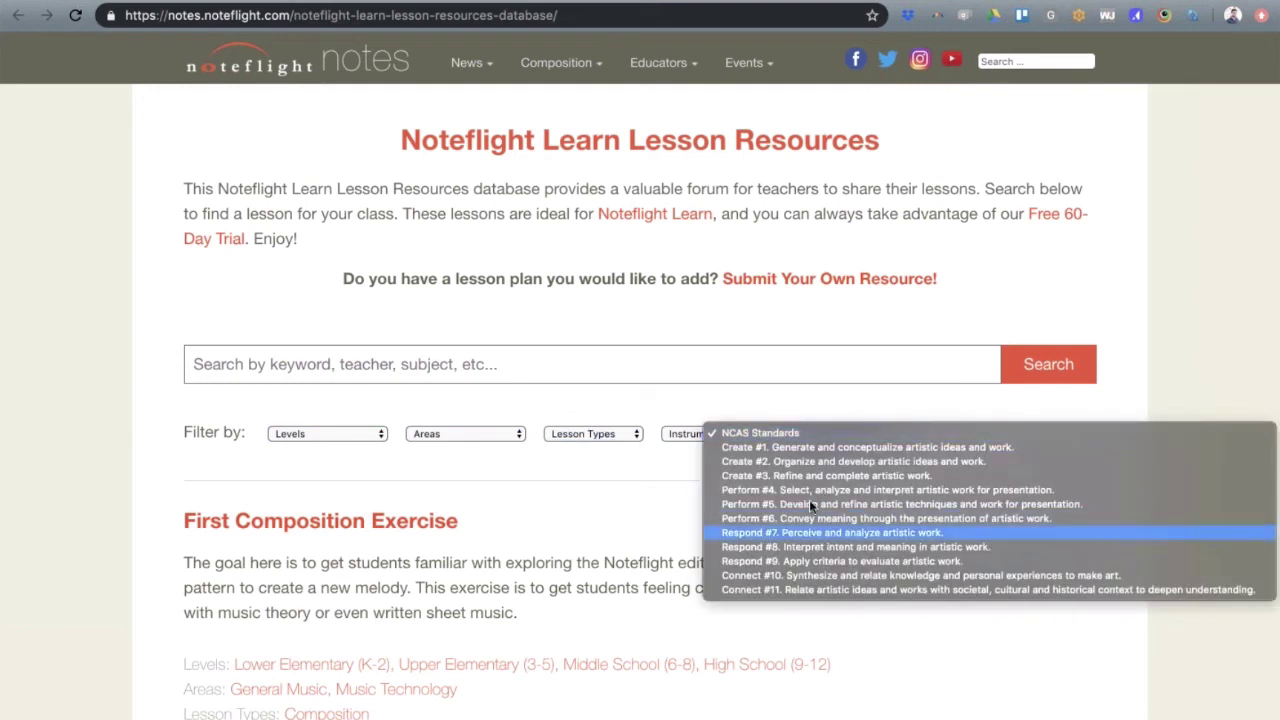
click(790, 439)
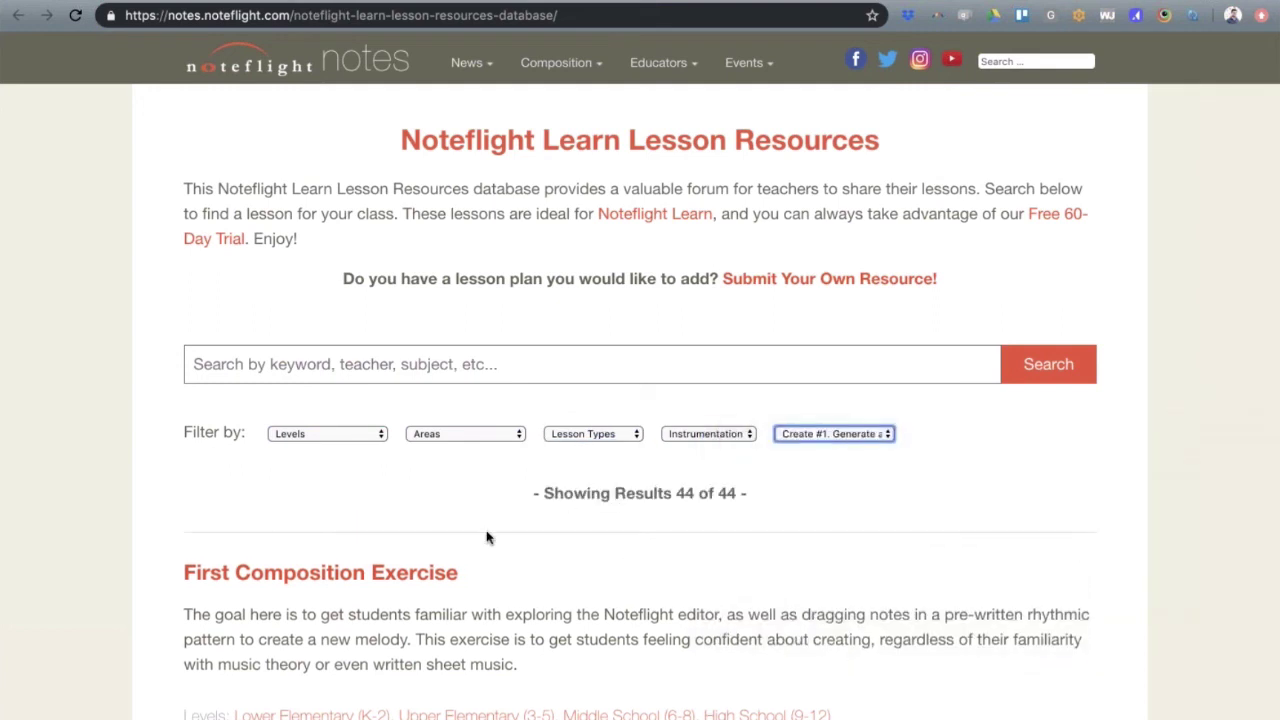
click(812, 437)
click(809, 447)
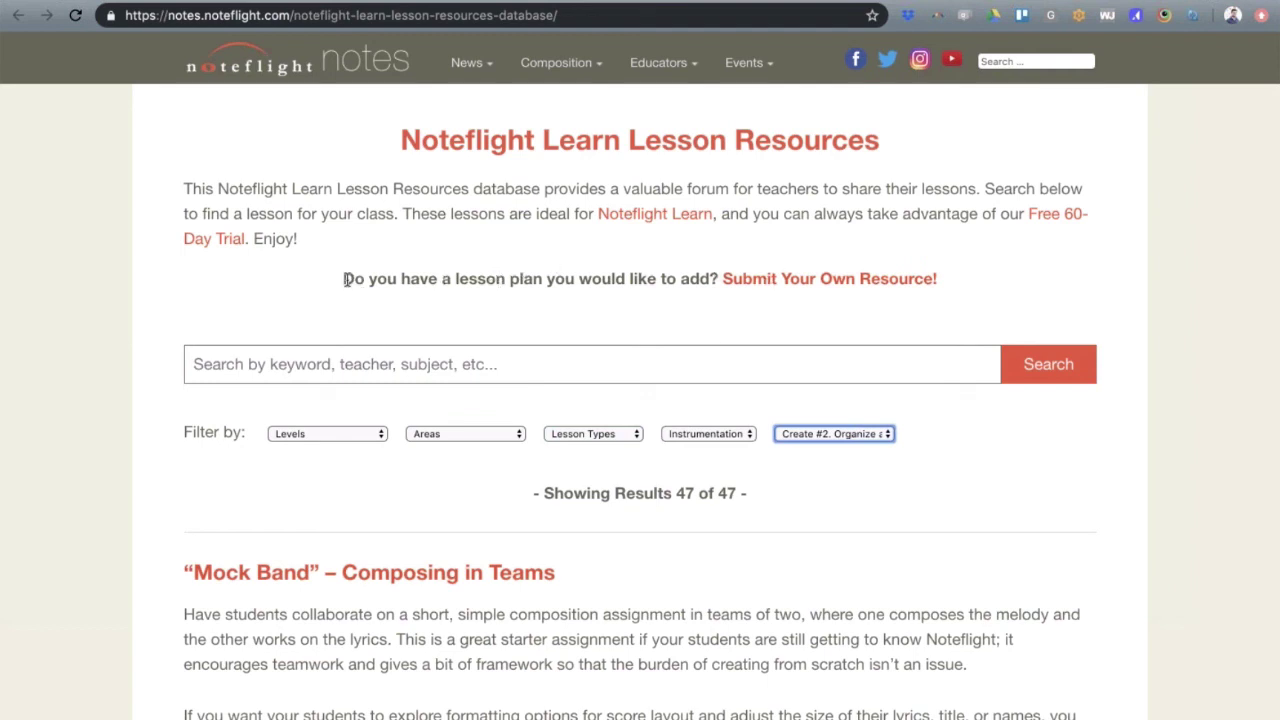
Highlight the invitation to add a lesson plan and open the form for submitting your own resource
drag(344, 279, 548, 280)
click(636, 311)
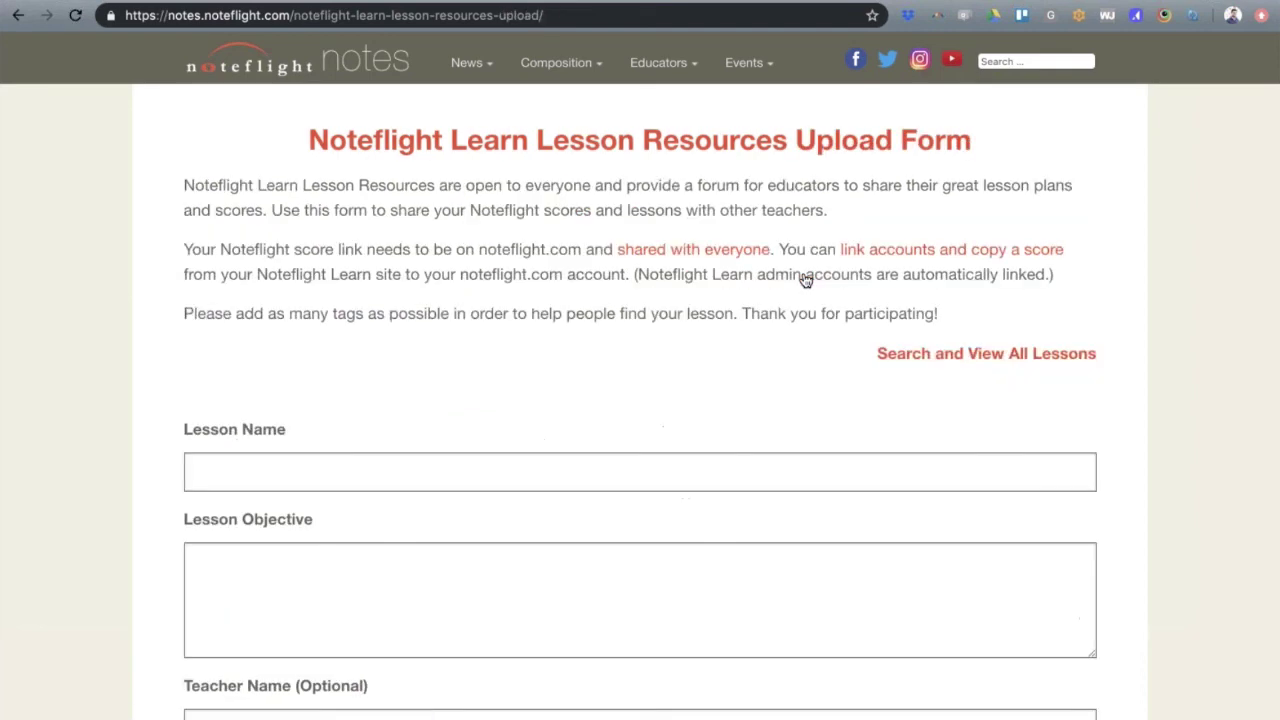
scroll(386, 420, down, 3)
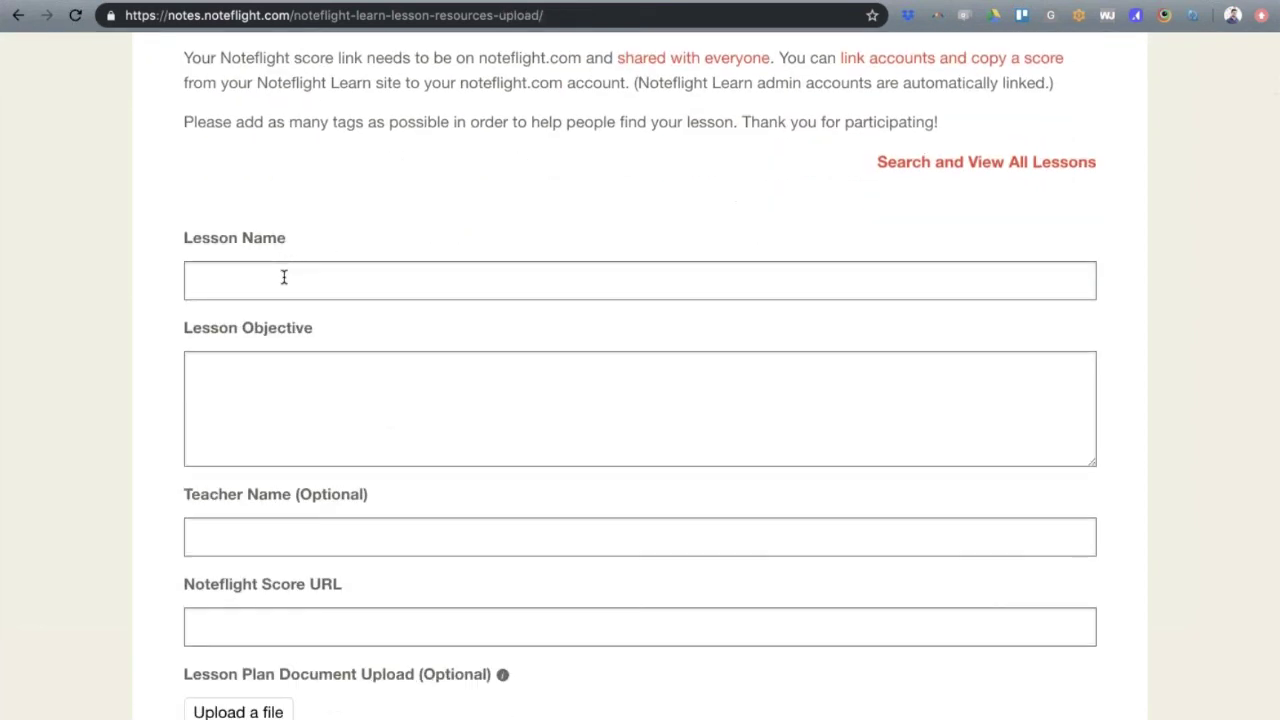
Look through the upload form's lesson details, score URL, file upload, level, standards, area, lesson type and instrumentation fields without filling them in
click(283, 277)
click(294, 371)
scroll(296, 371, down, 1)
scroll(296, 371, down, 3)
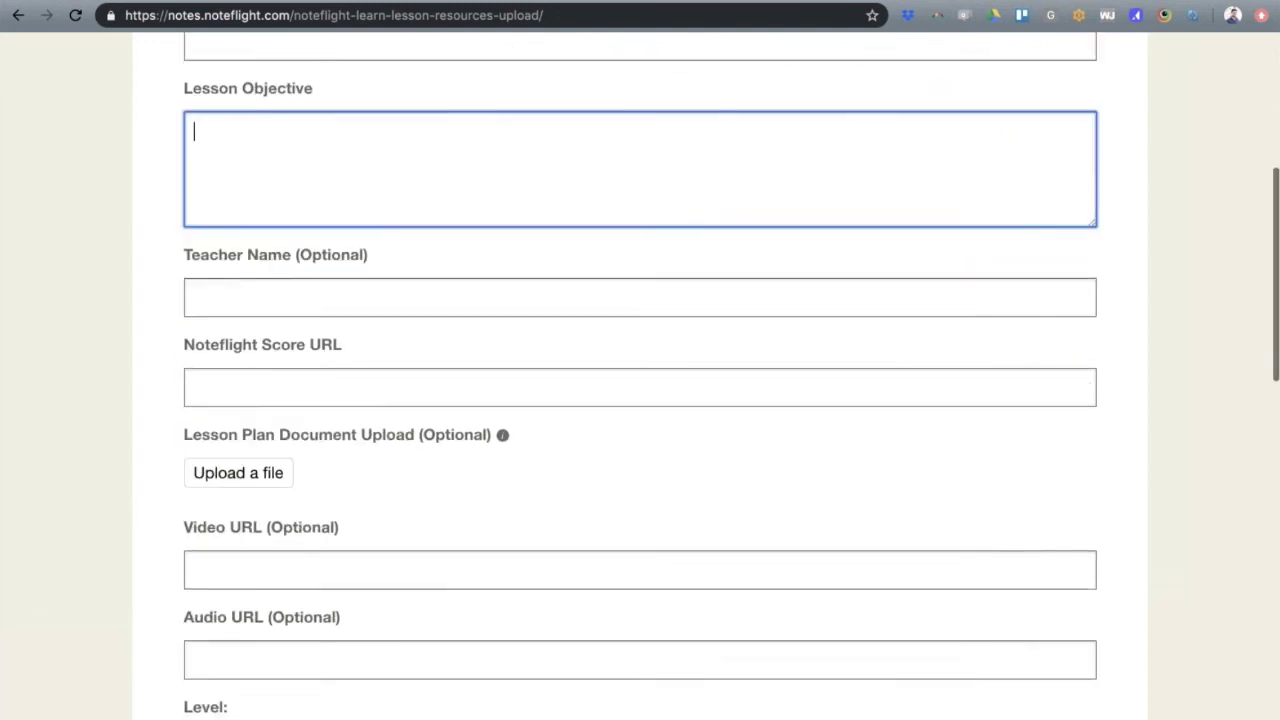
scroll(269, 260, down, 1)
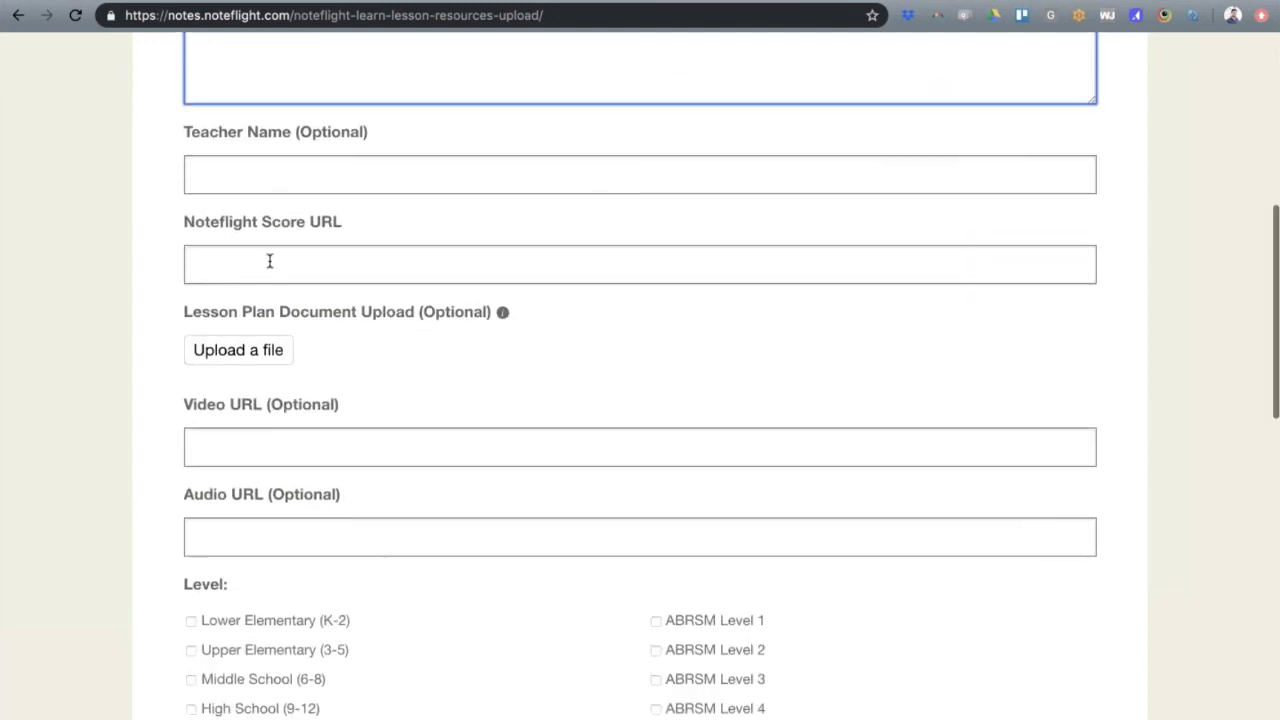
click(195, 262)
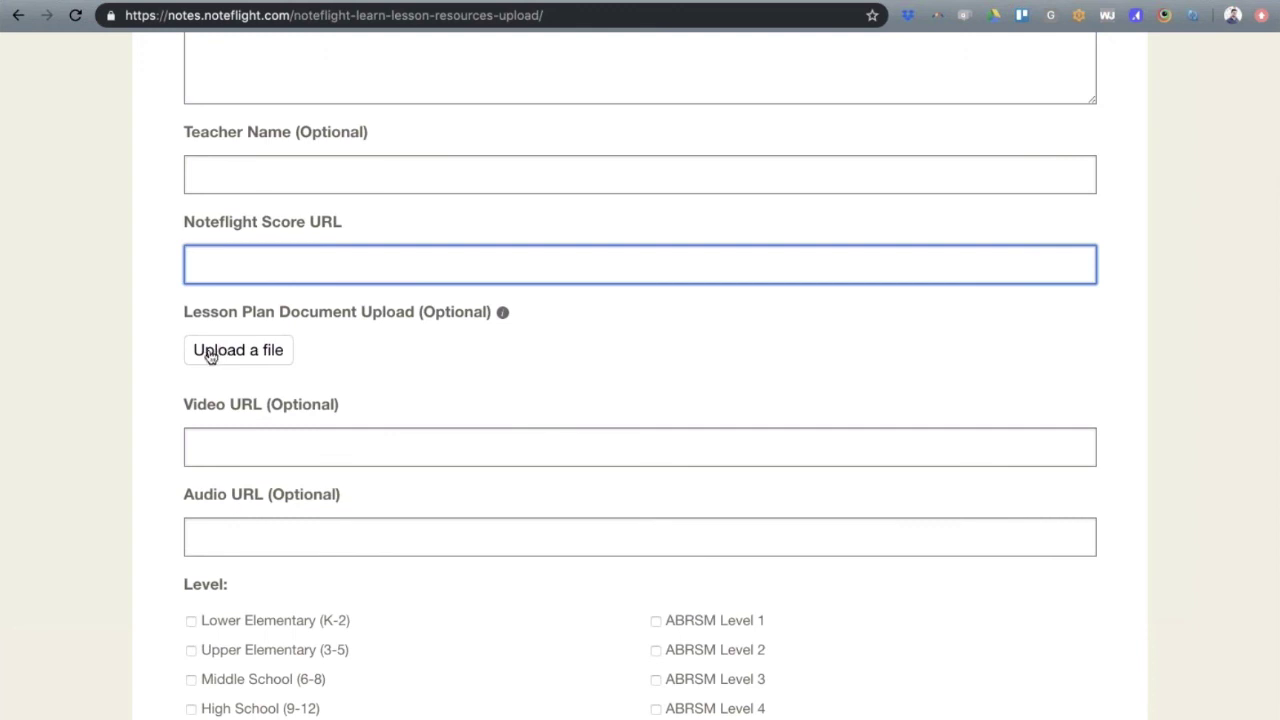
click(427, 369)
scroll(427, 369, down, 4)
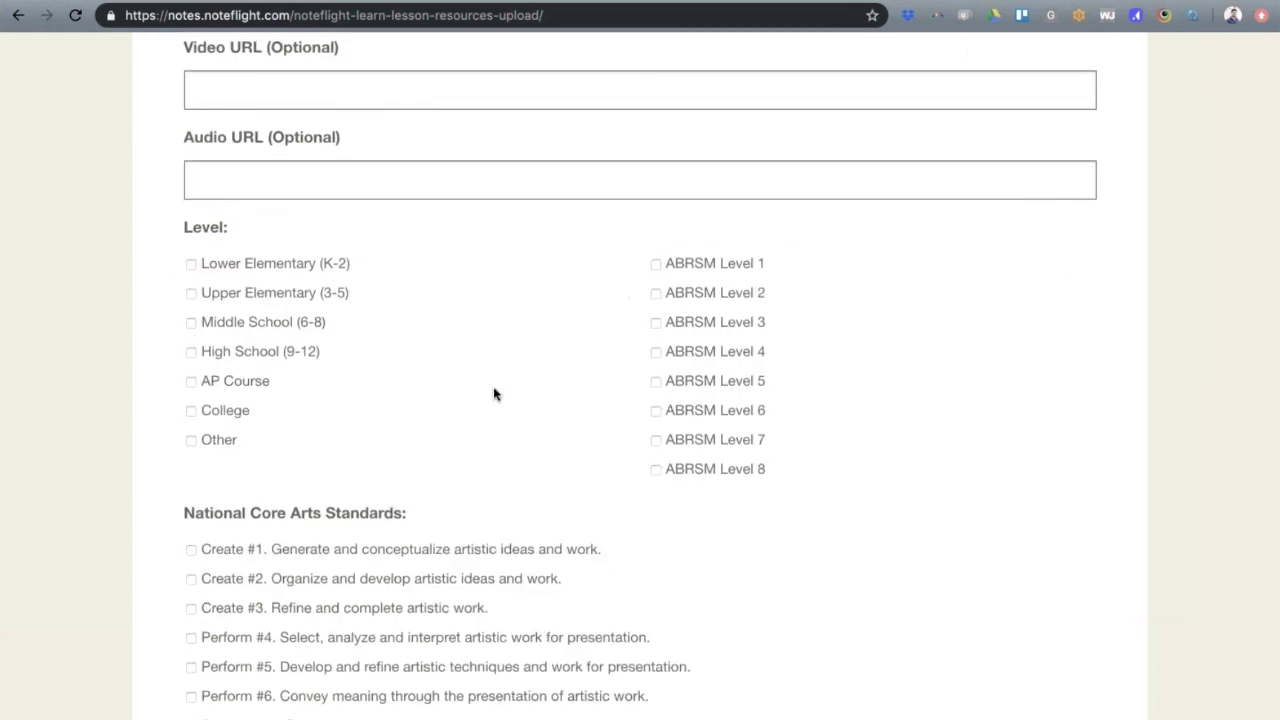
scroll(494, 394, down, 7)
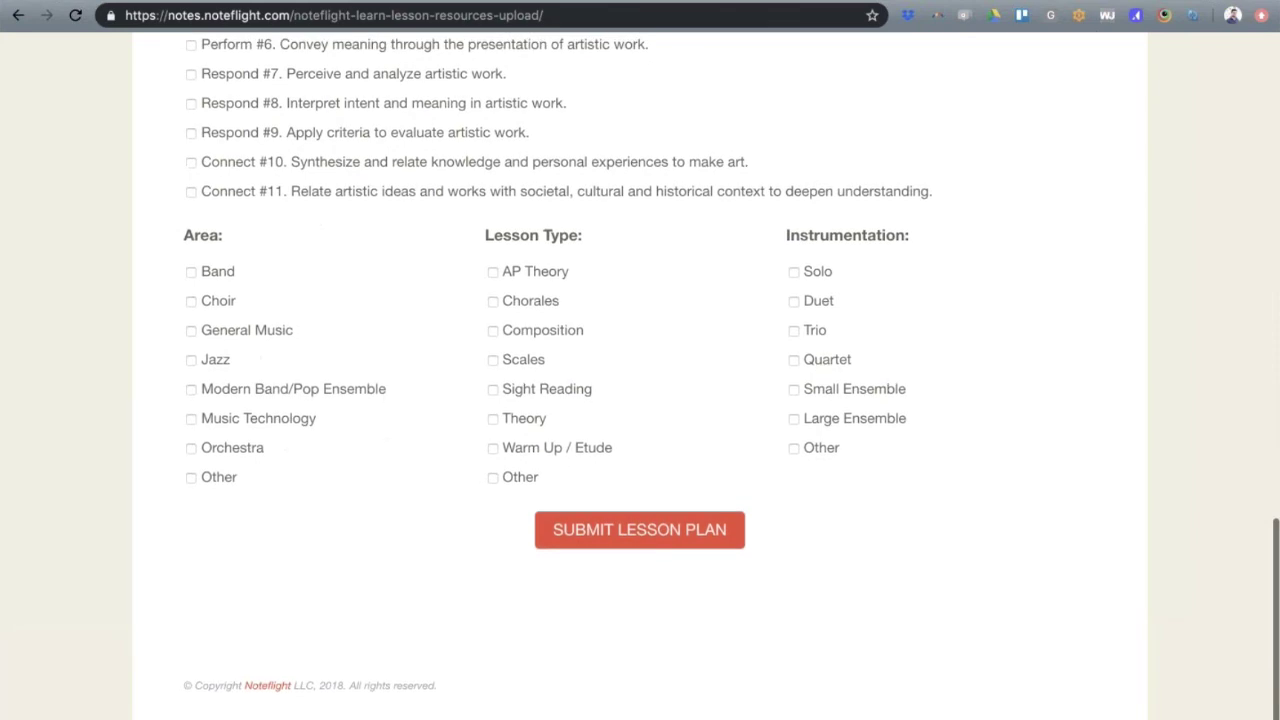
click(609, 546)
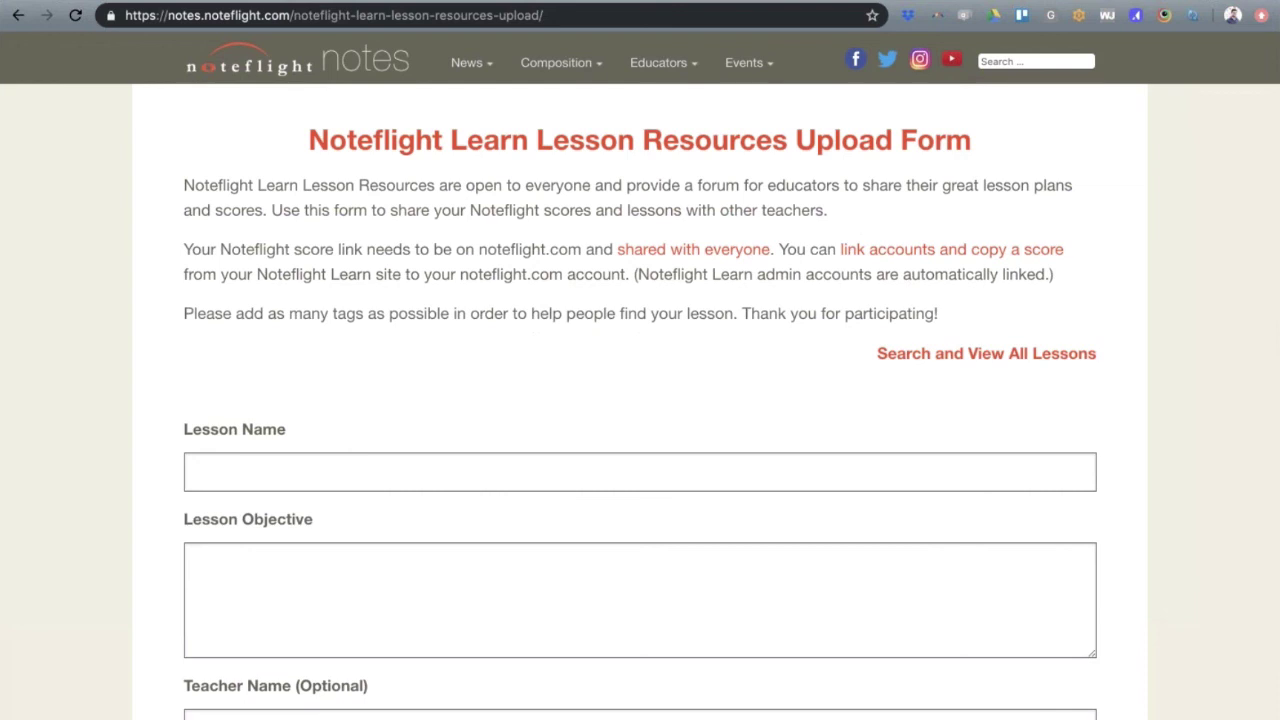
Switch back to the Noteflight Learn product page and return to its main heading
click(234, 3)
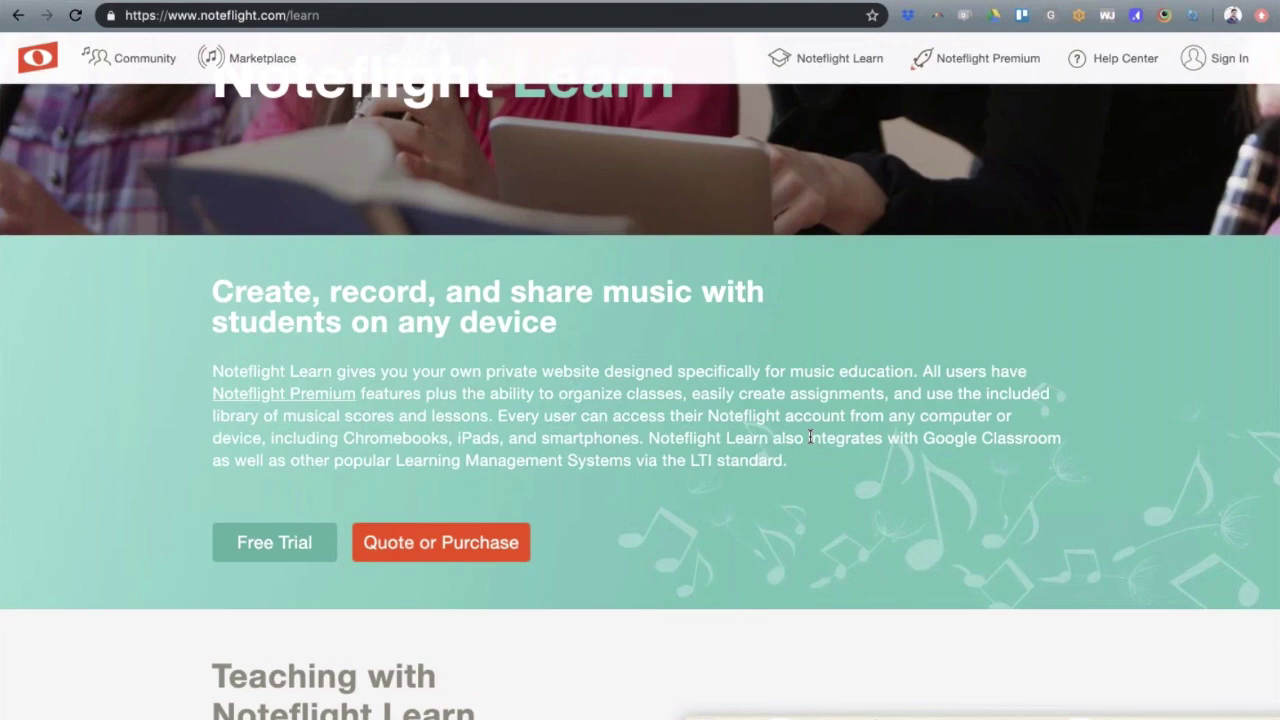
scroll(810, 437, up, 3)
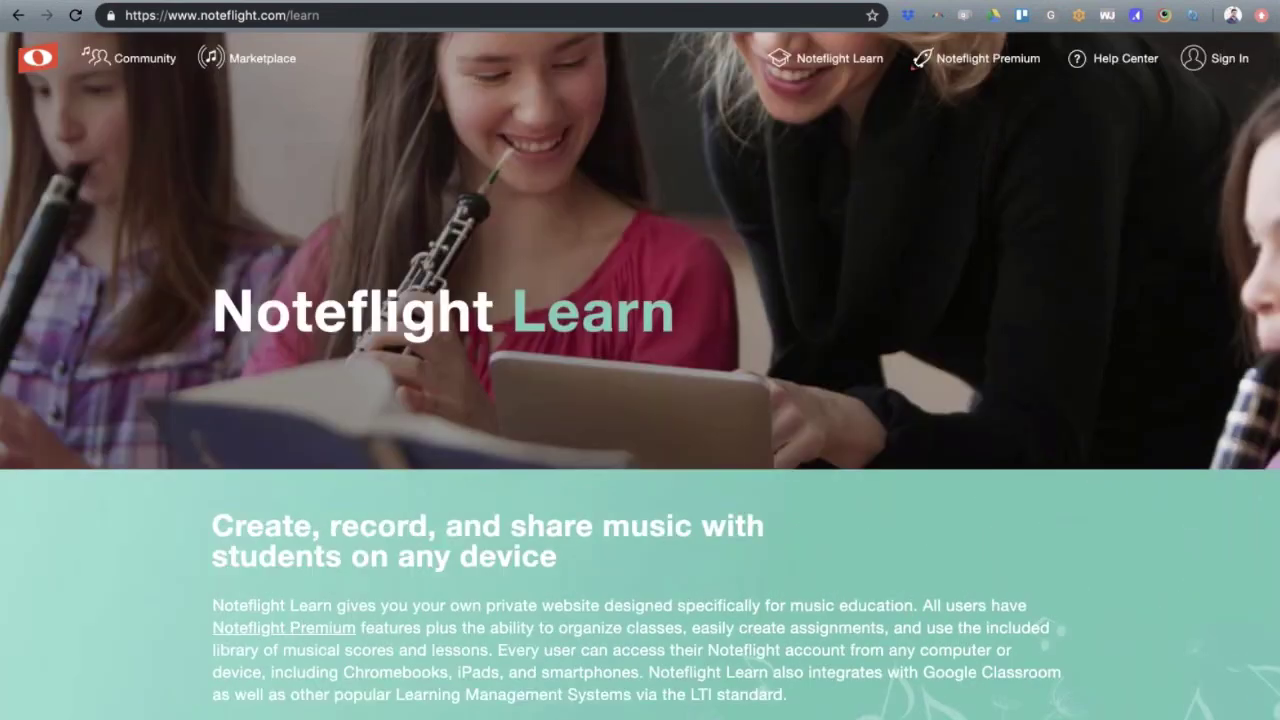
scroll(640, 375, up, 1)
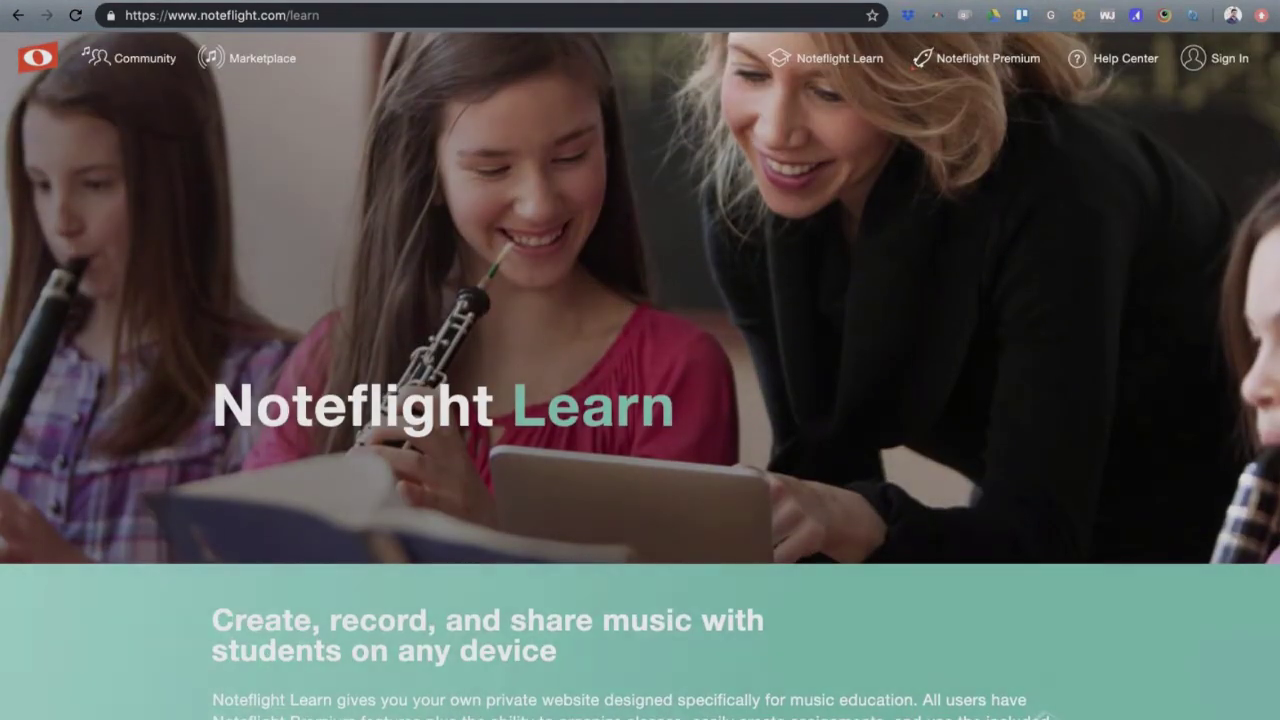